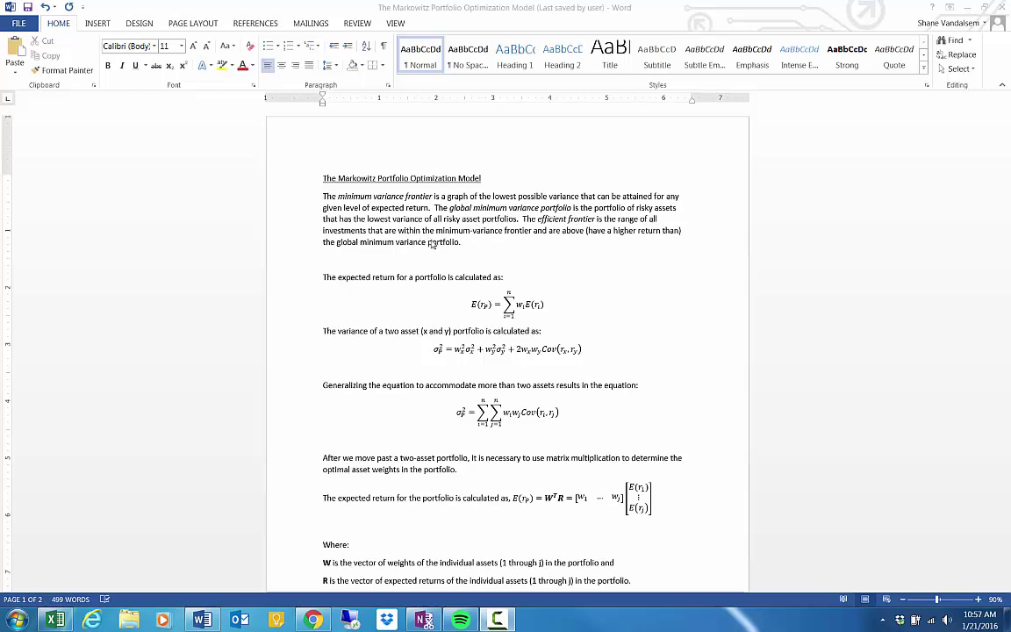
Read through the Markowitz notes, covering portfolio return, variance and standard deviation formulas, the Sharpe Ratio, capital allocation and the separation property.
{"action": "left_click", "coordinate": [428, 242]}
{"action": "scroll", "coordinate": [892, 479], "scroll_direction": "down", "scroll_amount": 2}
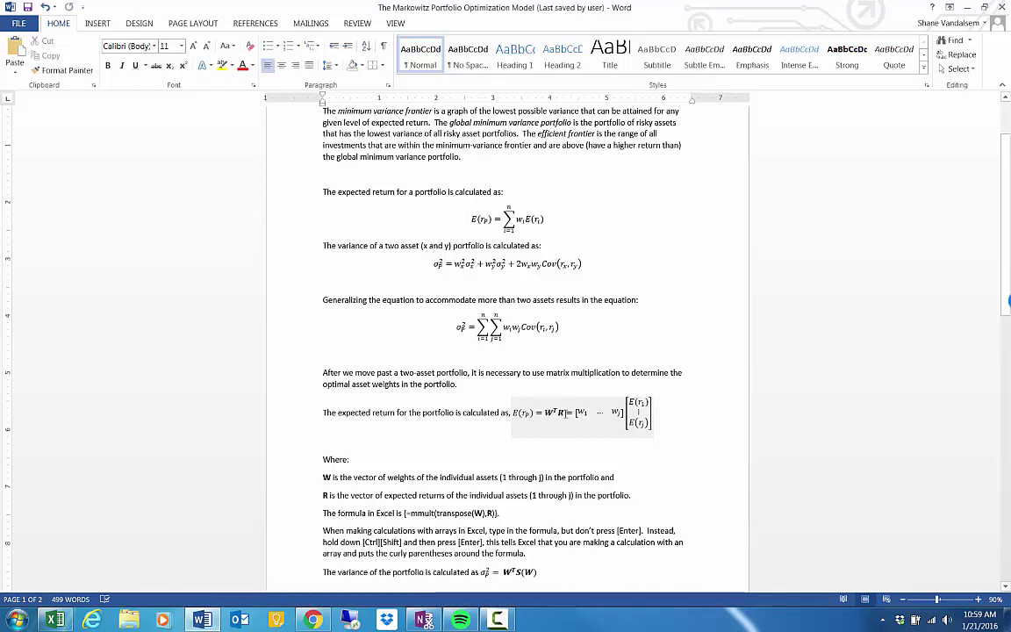
{"action": "scroll", "coordinate": [363, 406], "scroll_direction": "down", "scroll_amount": 3}
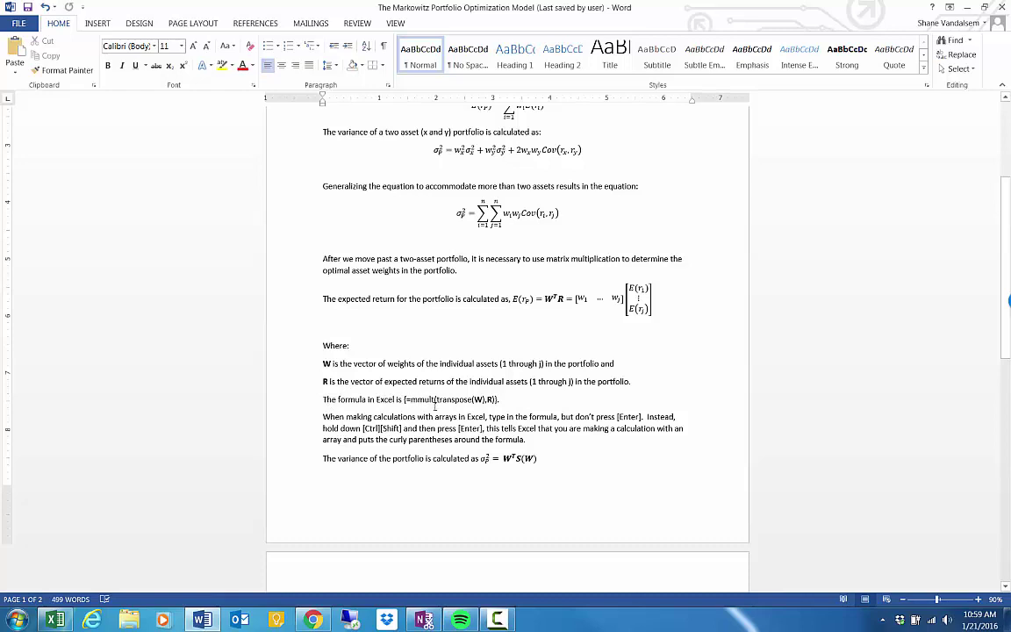
{"action": "left_click", "coordinate": [553, 298]}
{"action": "scroll", "coordinate": [471, 445], "scroll_direction": "down", "scroll_amount": 1}
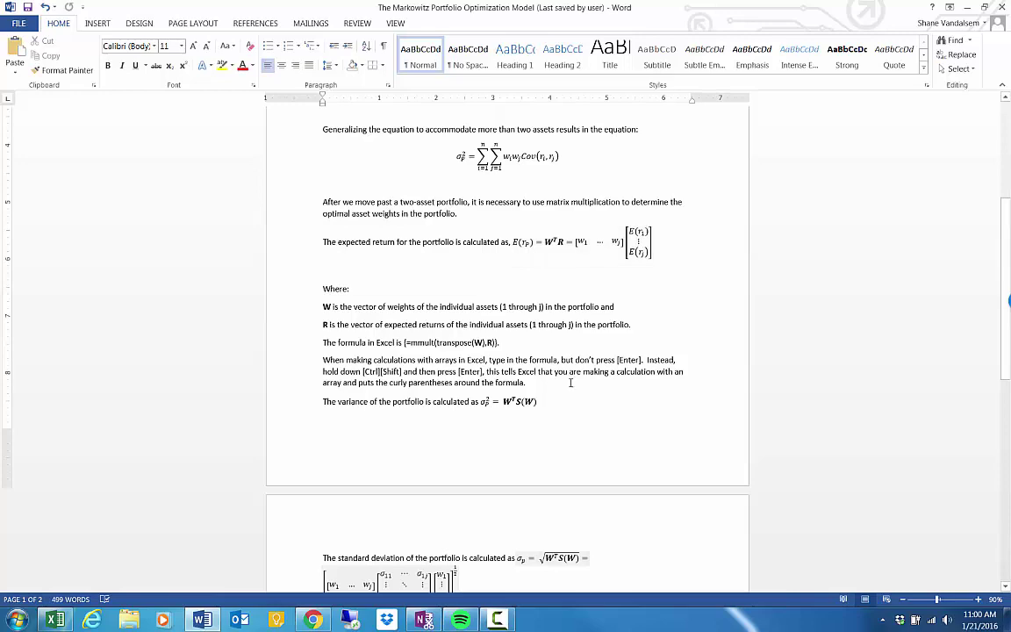
{"action": "scroll", "coordinate": [558, 379], "scroll_direction": "down", "scroll_amount": 3}
{"action": "scroll", "coordinate": [558, 380], "scroll_direction": "down", "scroll_amount": 2}
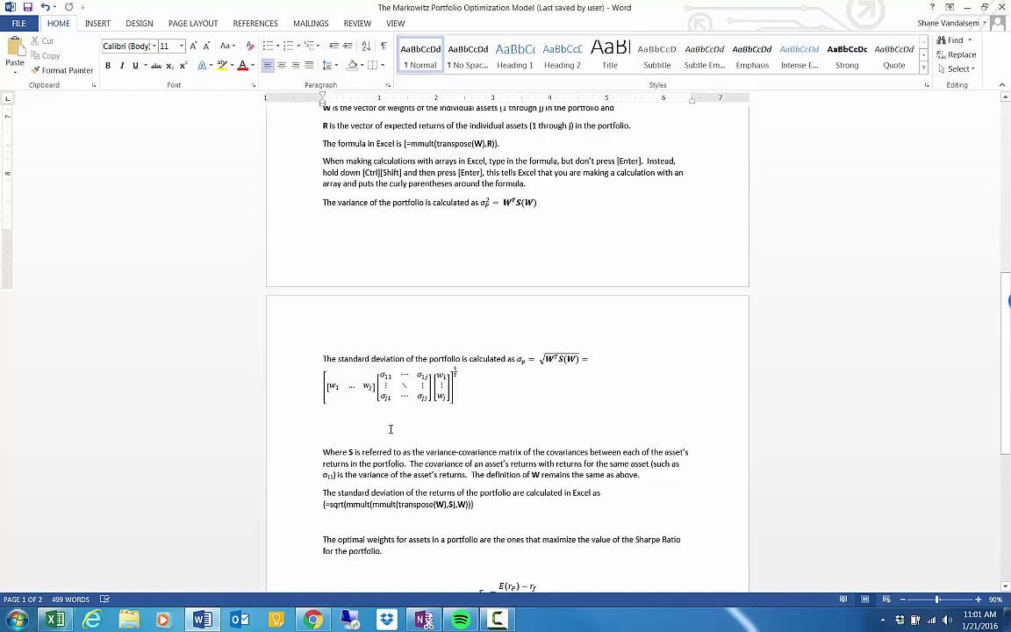
{"action": "scroll", "coordinate": [507, 402], "scroll_direction": "down", "scroll_amount": 2}
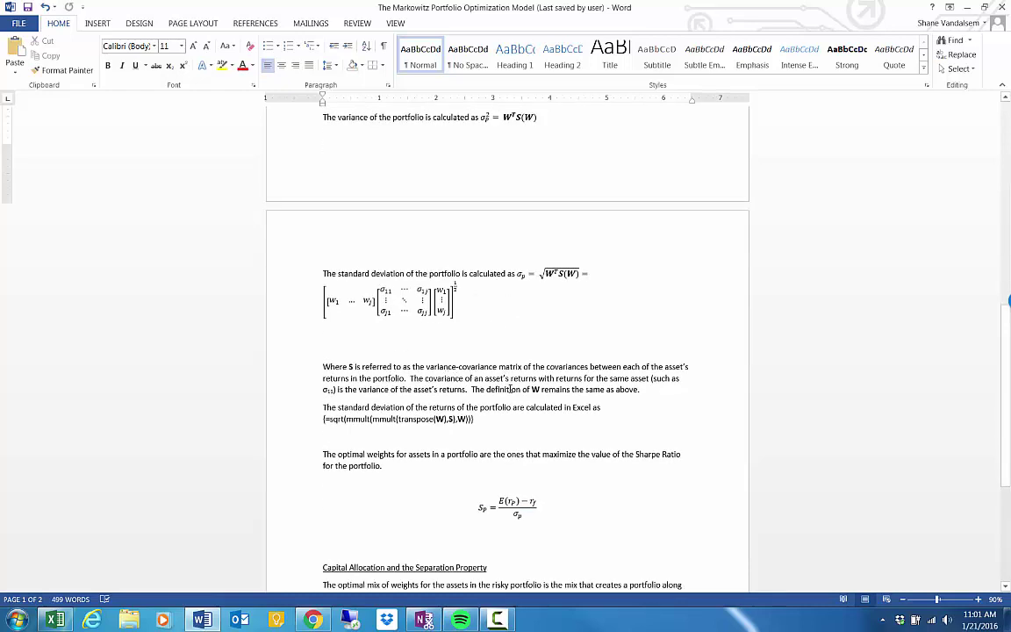
{"action": "scroll", "coordinate": [517, 398], "scroll_direction": "down", "scroll_amount": 1}
{"action": "left_click_drag", "start_coordinate": [321, 361], "coordinate": [490, 365]}
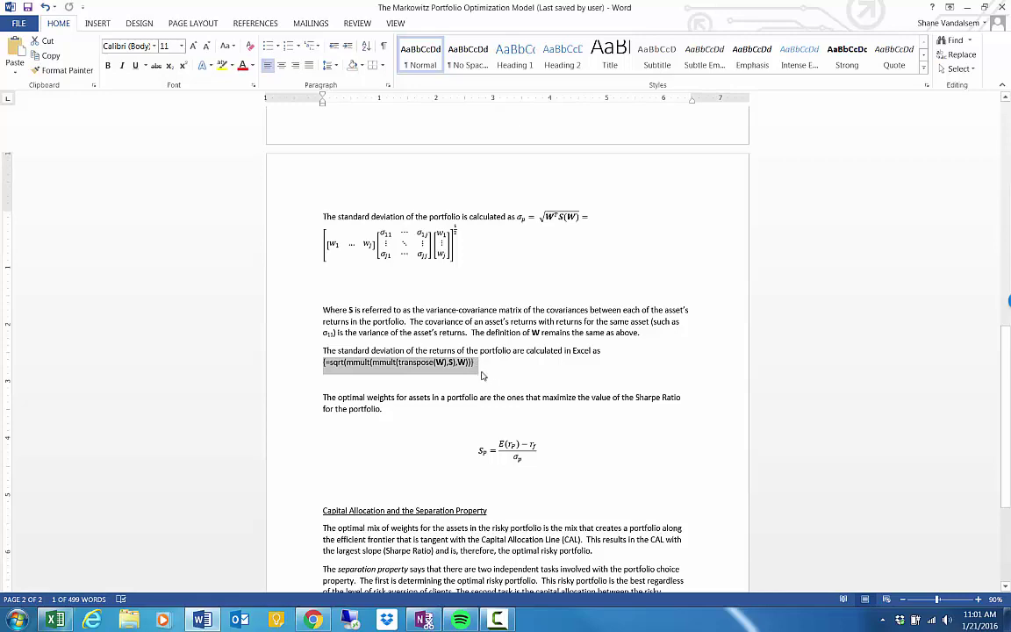
{"action": "scroll", "coordinate": [439, 342], "scroll_direction": "down", "scroll_amount": 3}
{"action": "scroll", "coordinate": [482, 245], "scroll_direction": "up", "scroll_amount": 3}
{"action": "scroll", "coordinate": [481, 397], "scroll_direction": "down", "scroll_amount": 5}
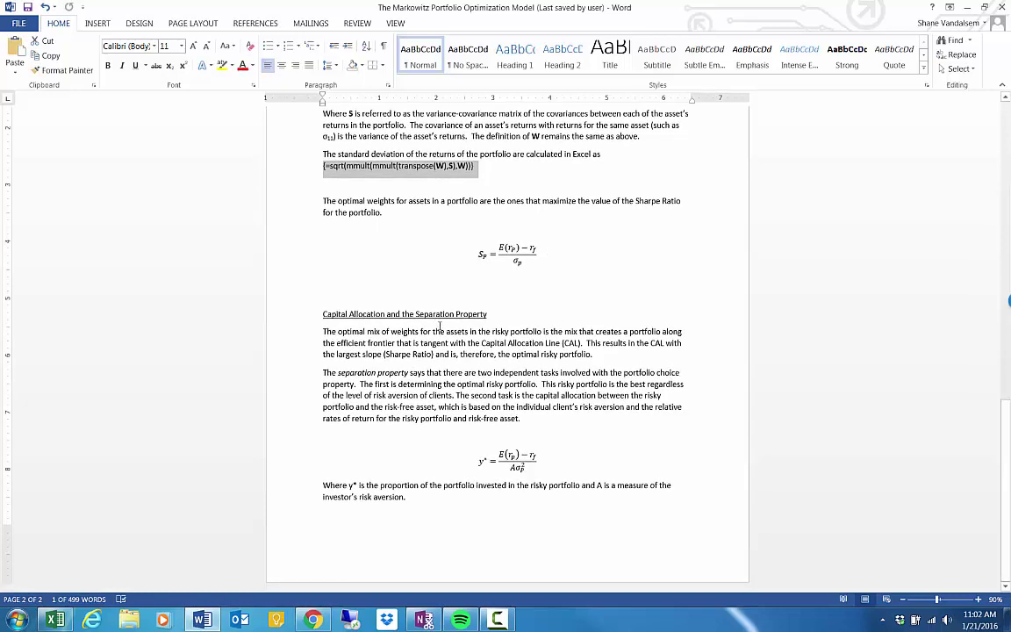
{"action": "scroll", "coordinate": [389, 289], "scroll_direction": "down", "scroll_amount": 1}
{"action": "scroll", "coordinate": [436, 381], "scroll_direction": "up", "scroll_amount": 10}
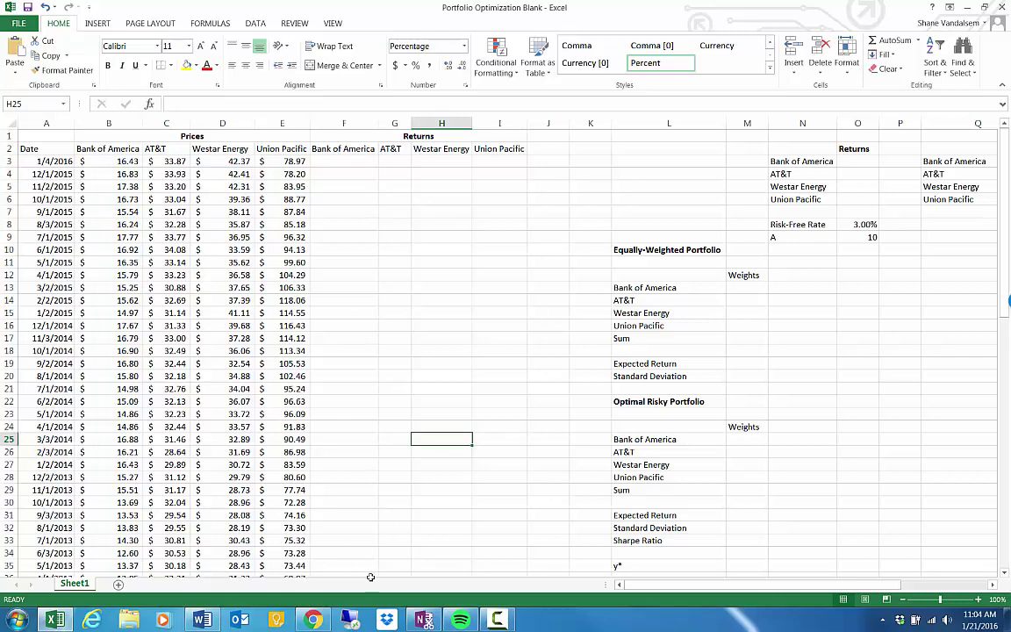
Switch to the Portfolio Optimization Blank workbook in Excel and review its prices, returns, portfolio and Variance-Covariance Matrix sections.
{"action": "scroll", "coordinate": [356, 418], "scroll_direction": "down", "scroll_amount": 14}
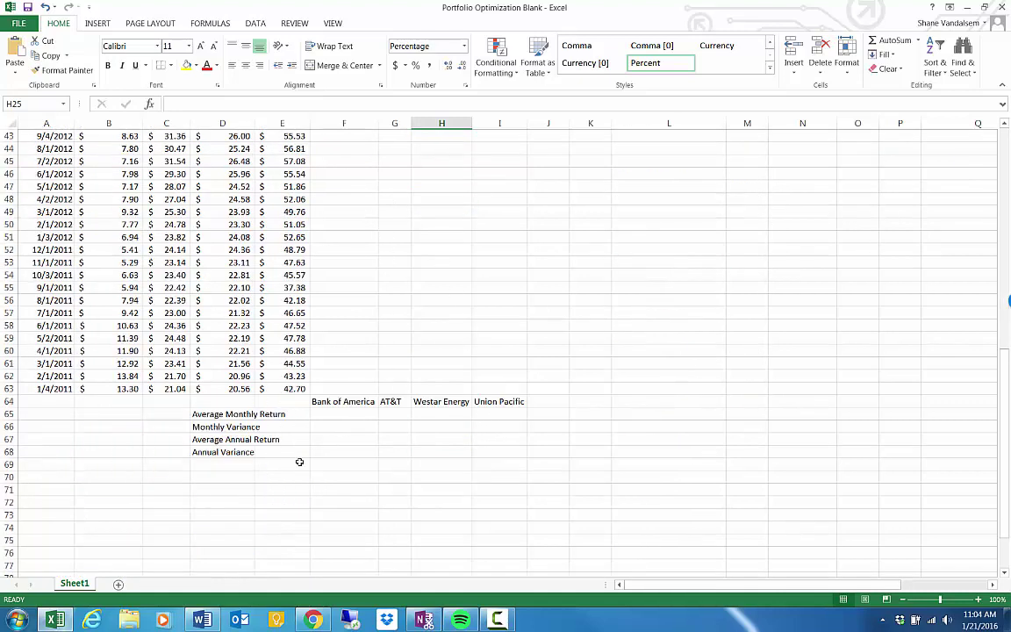
{"action": "scroll", "coordinate": [316, 369], "scroll_direction": "up", "scroll_amount": 14}
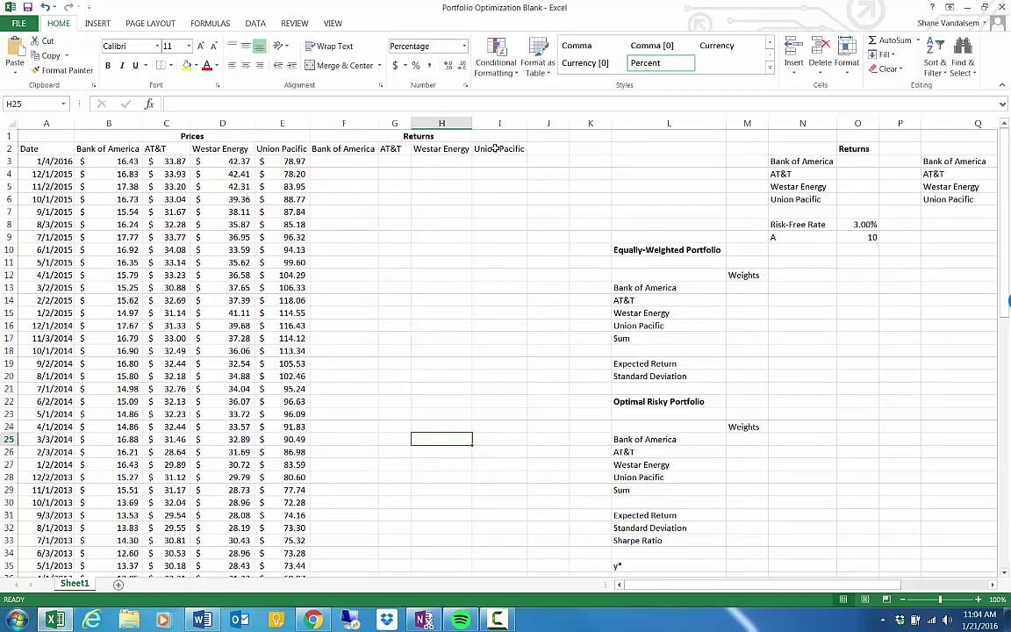
{"action": "scroll", "coordinate": [399, 288], "scroll_direction": "down", "scroll_amount": 7}
{"action": "scroll", "coordinate": [399, 288], "scroll_direction": "up", "scroll_amount": 7}
{"action": "left_click_drag", "start_coordinate": [680, 584], "coordinate": [766, 584]}
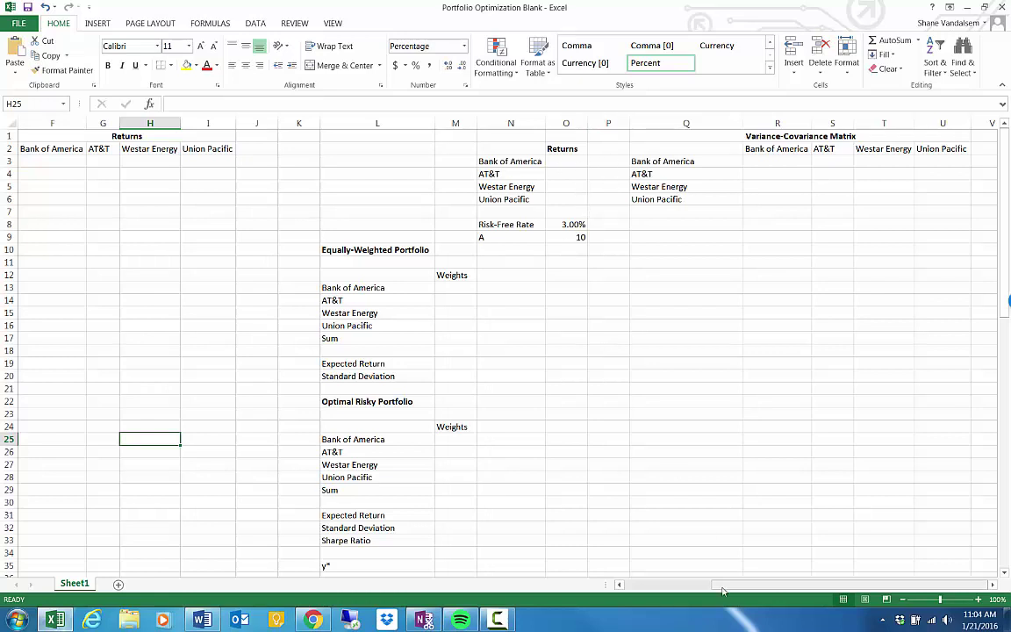
{"action": "left_click_drag", "start_coordinate": [722, 590], "coordinate": [530, 549]}
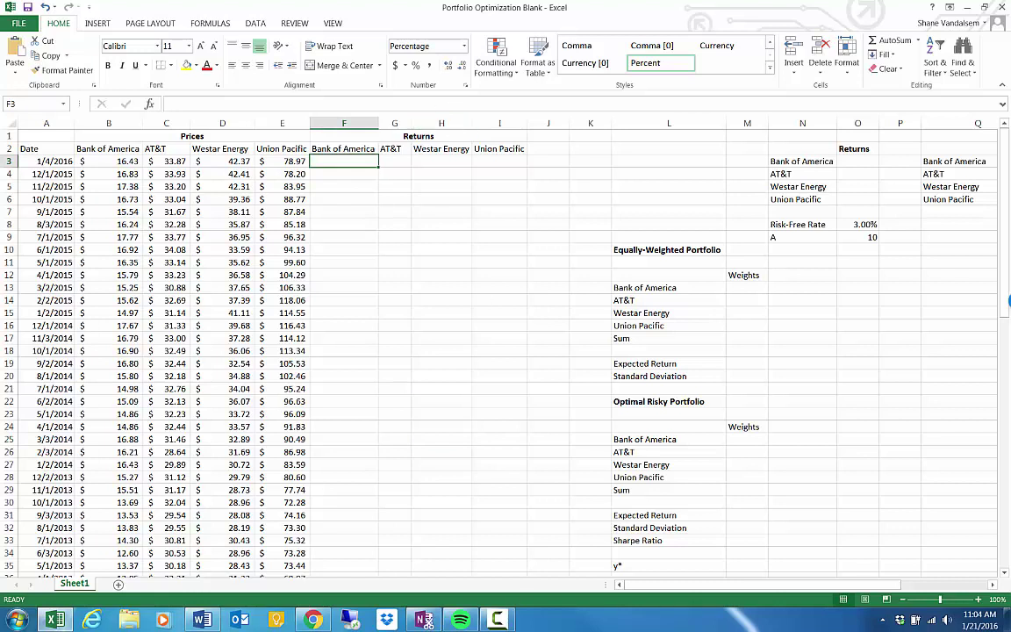
Enter the formula =(B3-B4)/B4 in F3 to calculate Bank of America's monthly return.
{"action": "type", "text": "="}
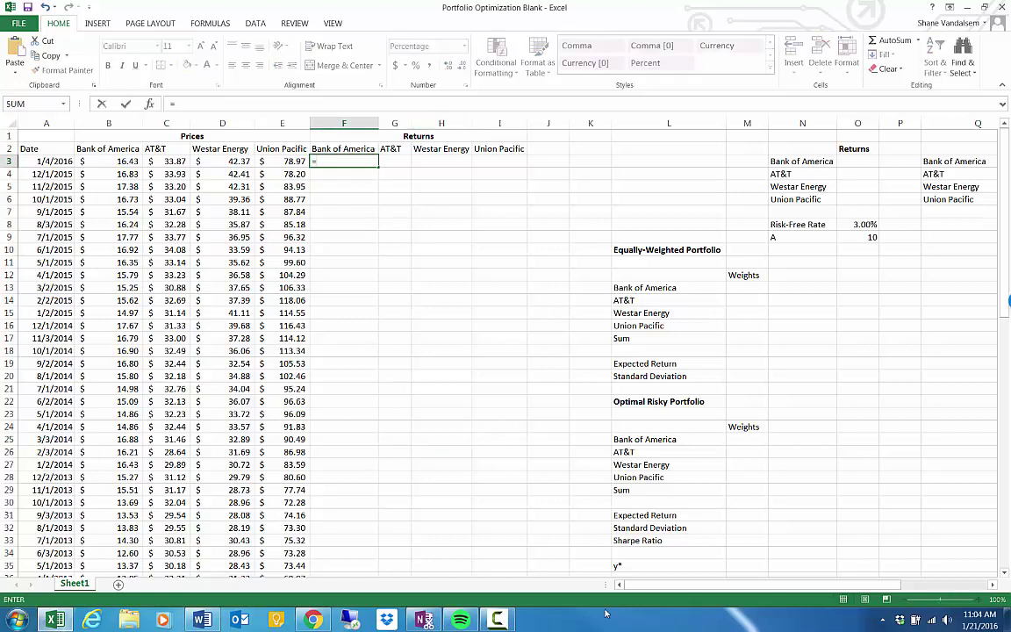
{"action": "type", "text": "("}
{"action": "key", "text": "Left"}
{"action": "key", "text": "Left"}
{"action": "key", "text": "Left"}
{"action": "key", "text": "Left"}
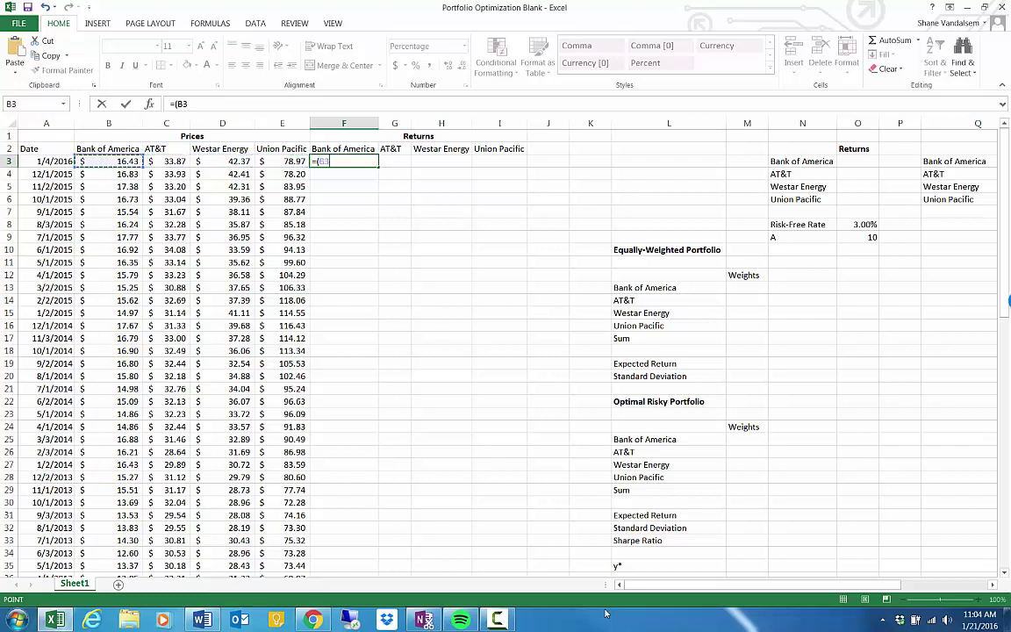
{"action": "type", "text": "-"}
{"action": "key", "text": "Left"}
{"action": "key", "text": "Left"}
{"action": "key", "text": "Left"}
{"action": "key", "text": "Left"}
{"action": "key", "text": "Down"}
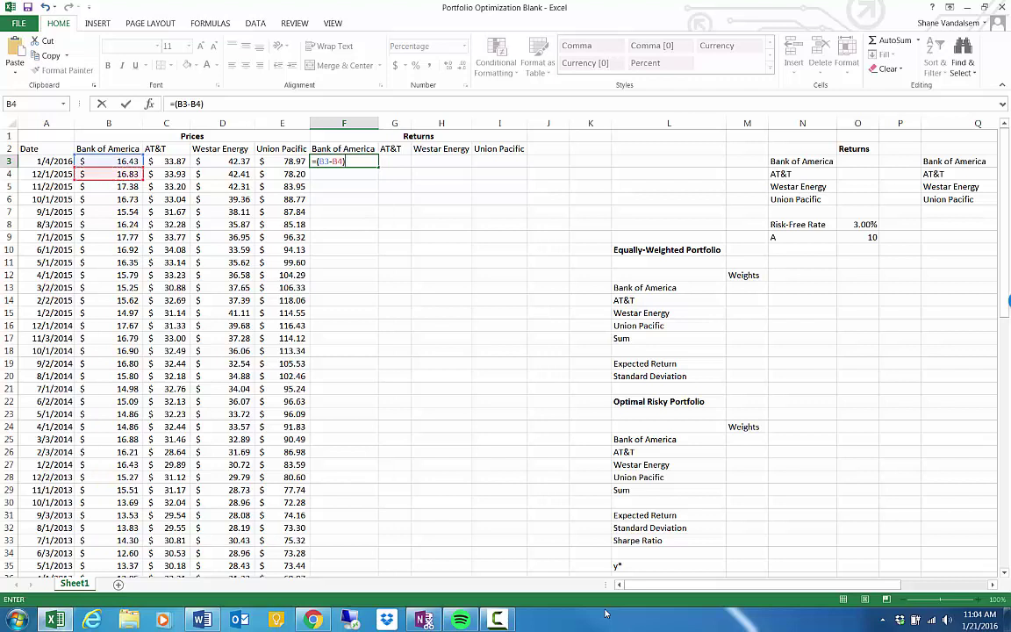
{"action": "key", "text": "Left"}
{"action": "key", "text": "Left"}
{"action": "key", "text": "Left"}
{"action": "key", "text": "Left"}
{"action": "key", "text": "Down"}
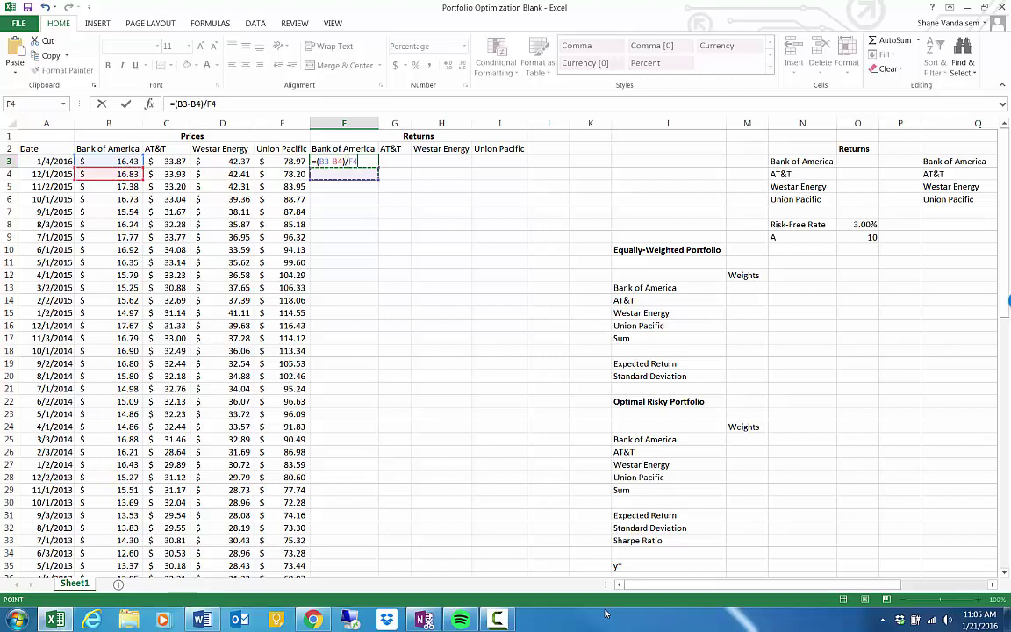
{"action": "key", "text": "Return"}
{"action": "key", "text": "Up"}
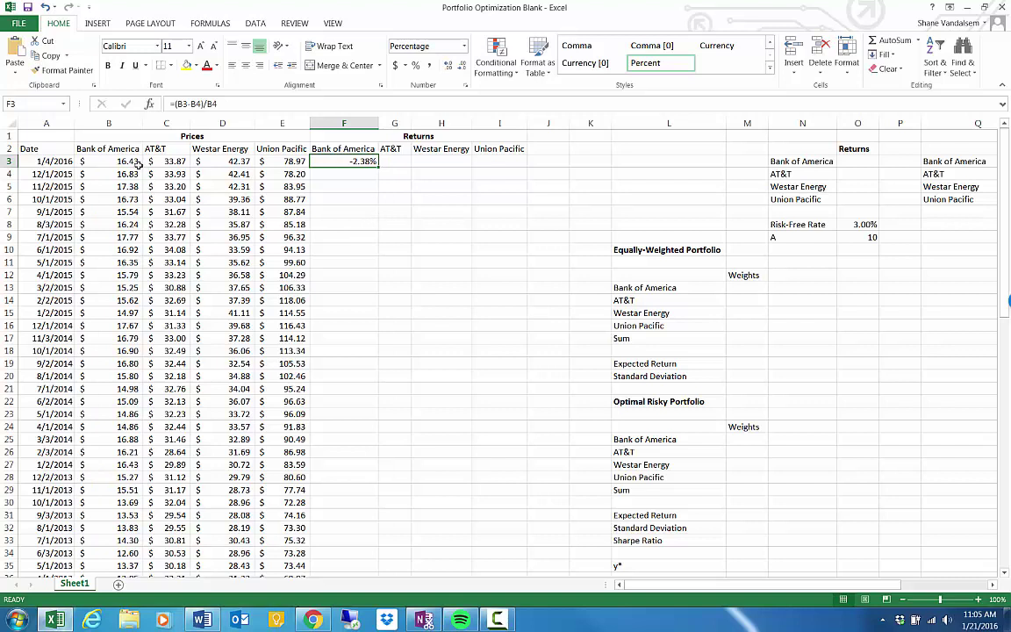
Fill the return formula from F3 across all four stocks and down to row 62, covering F3:I62.
{"action": "left_click_drag", "start_coordinate": [378, 167], "coordinate": [525, 482]}
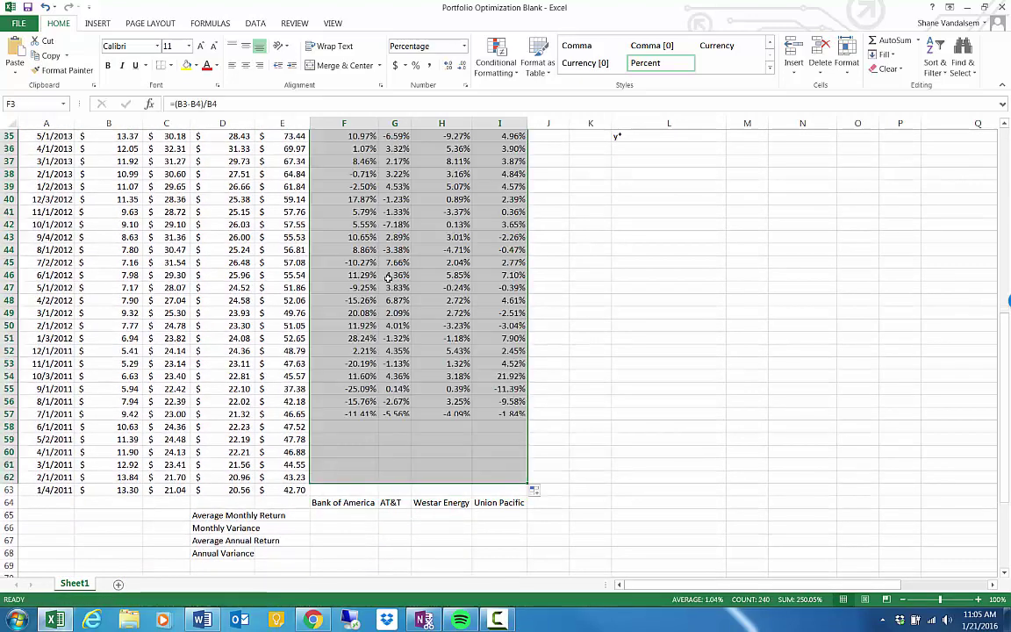
{"action": "scroll", "coordinate": [409, 273], "scroll_direction": "up", "scroll_amount": 11}
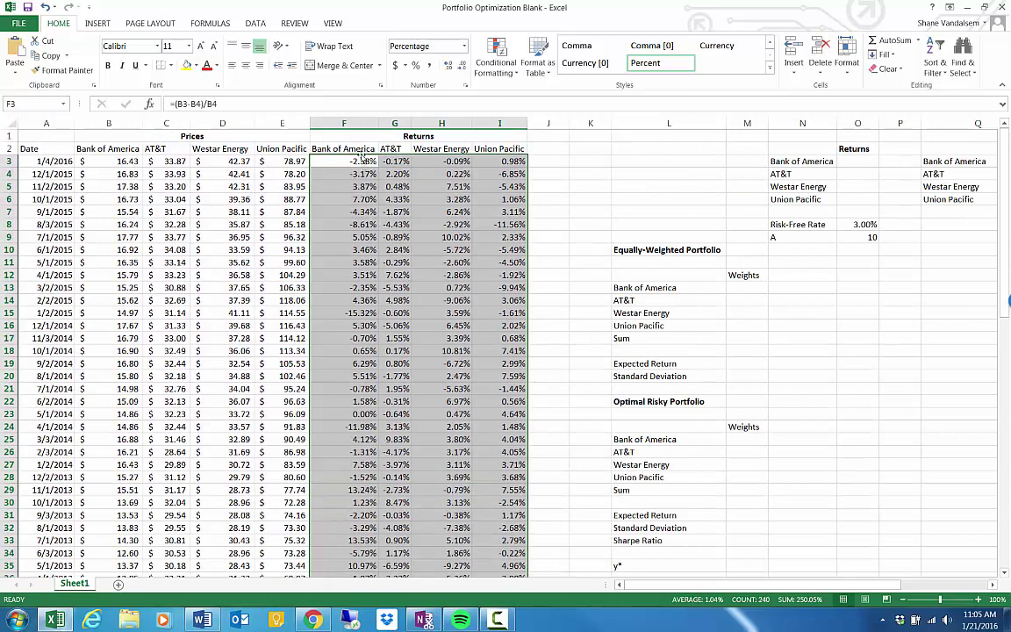
{"action": "left_click", "coordinate": [358, 156]}
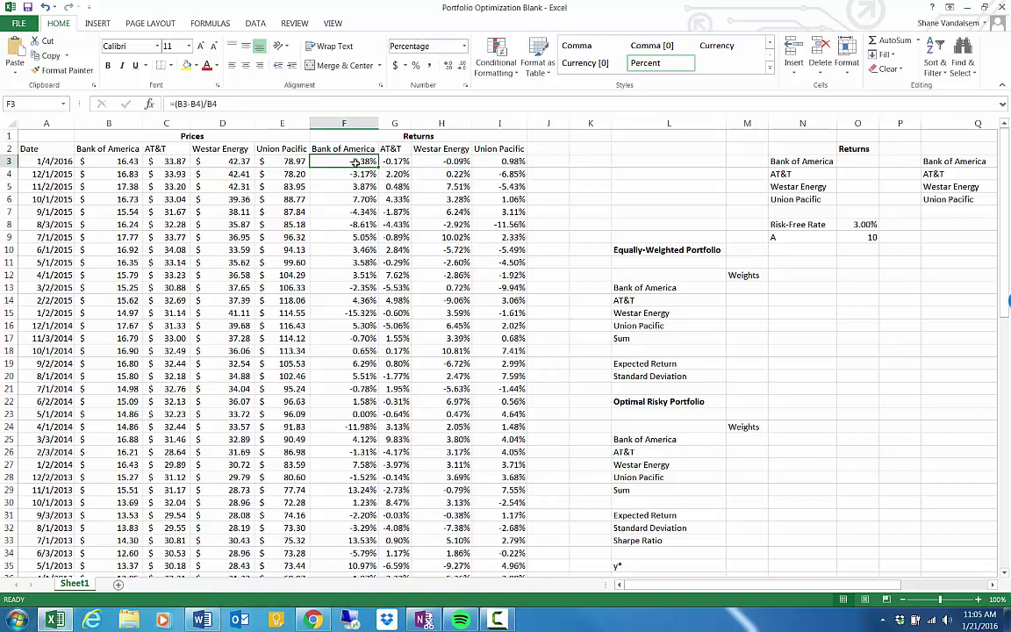
Check the filled returns down to the last calculated row, F62:I62, against the earliest price row.
{"action": "left_click", "coordinate": [430, 210]}
{"action": "scroll", "coordinate": [437, 321], "scroll_direction": "down", "scroll_amount": 17}
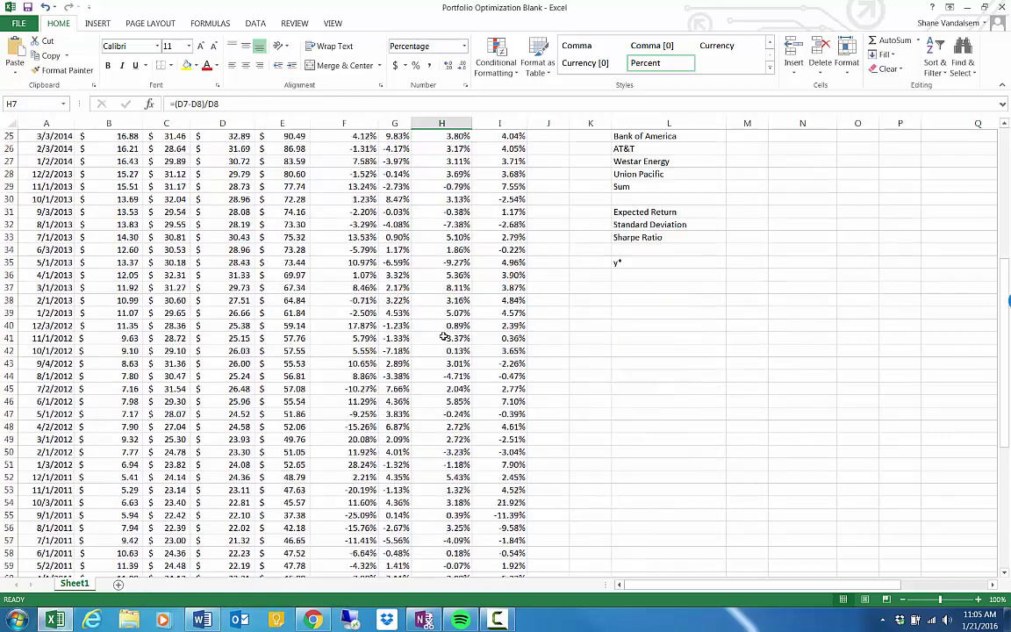
{"action": "left_click", "coordinate": [360, 275]}
{"action": "left_click_drag", "start_coordinate": [360, 274], "coordinate": [491, 274]}
{"action": "left_click", "coordinate": [360, 263]}
{"action": "left_click_drag", "start_coordinate": [360, 263], "coordinate": [513, 265]}
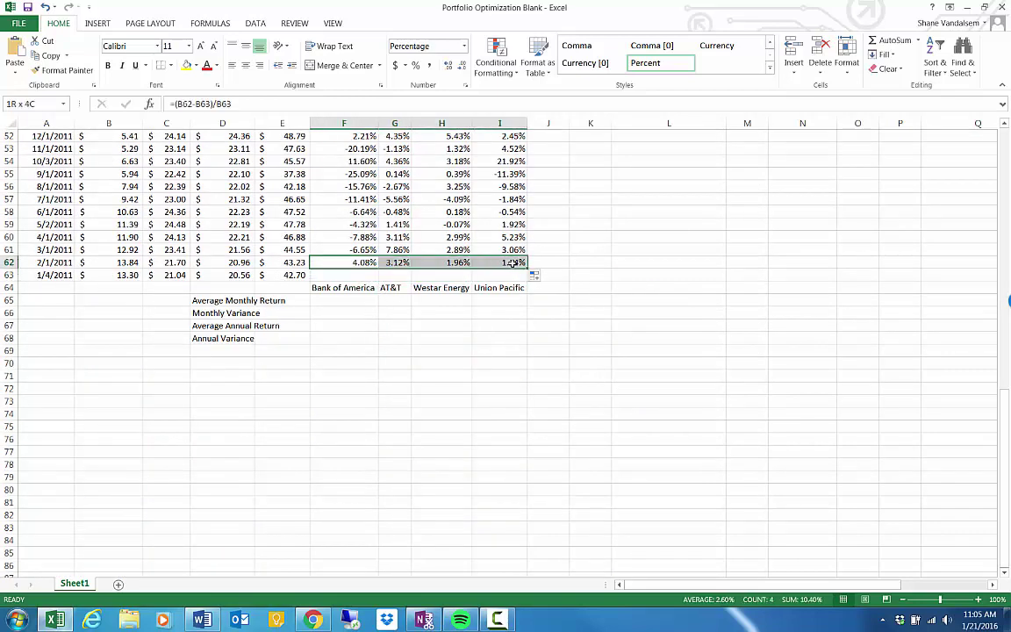
{"action": "left_click", "coordinate": [546, 263]}
{"action": "left_click_drag", "start_coordinate": [341, 263], "coordinate": [518, 264]}
{"action": "left_click", "coordinate": [538, 263]}
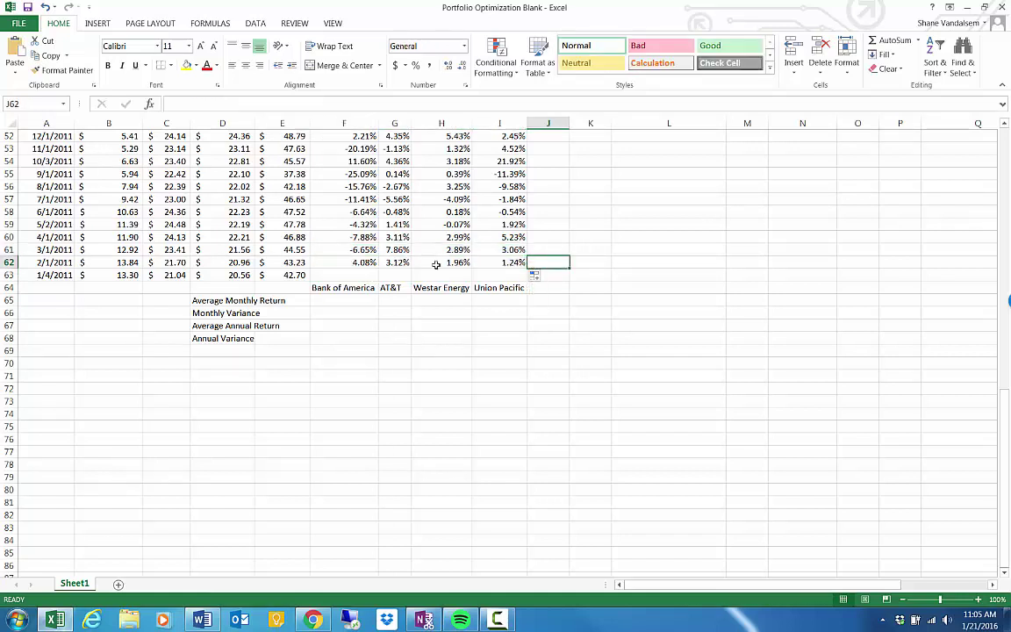
Try extending the return formulas from row 62 into F63:I63, and clear those cells again.
{"action": "left_click_drag", "start_coordinate": [351, 263], "coordinate": [531, 277]}
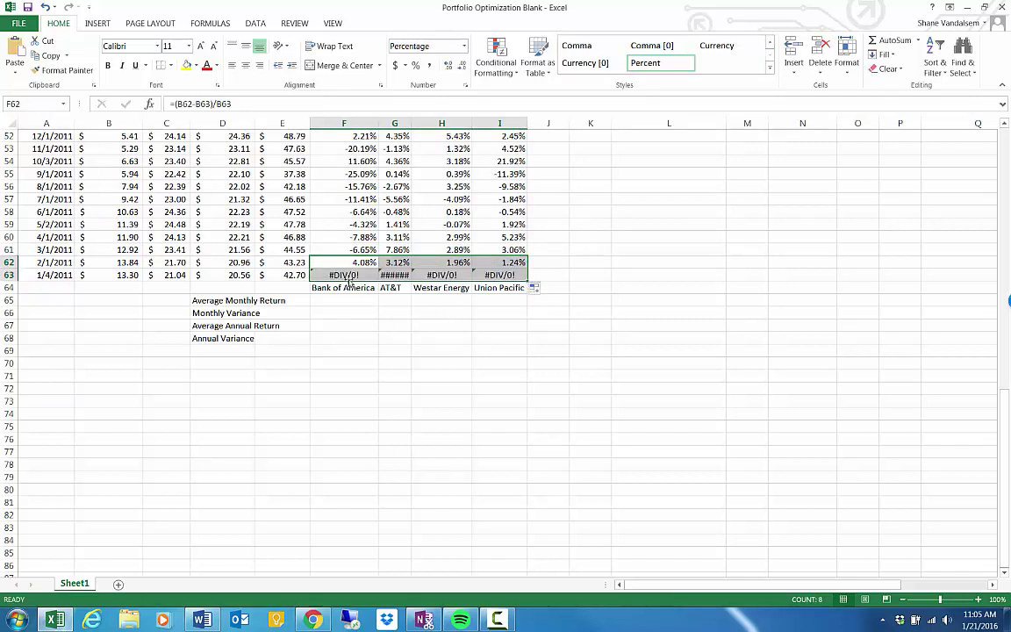
{"action": "left_click_drag", "start_coordinate": [342, 275], "coordinate": [487, 275]}
{"action": "key", "text": "Delete"}
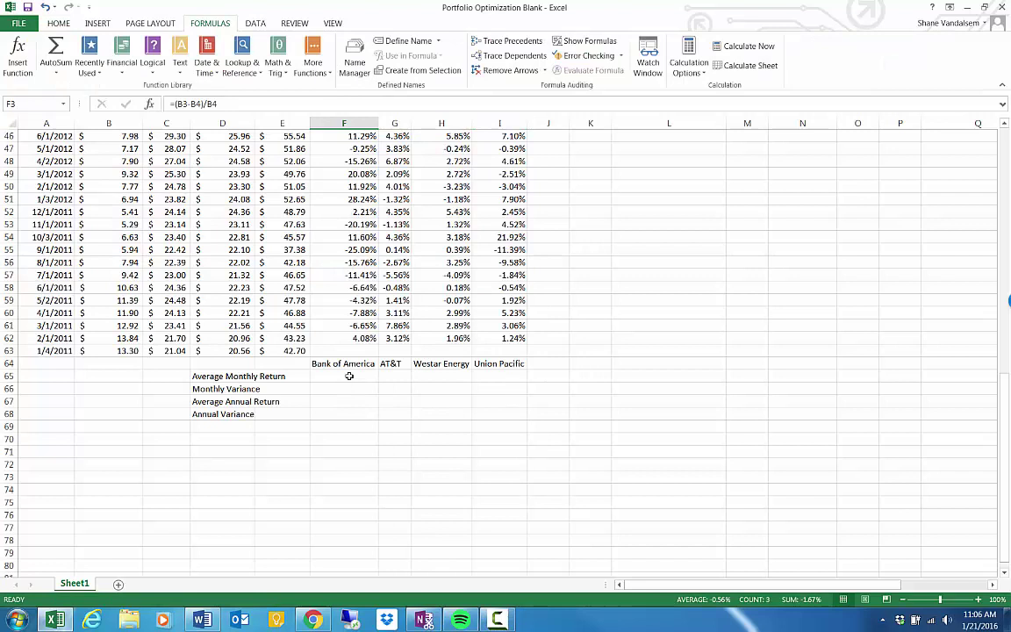
Calculate Bank of America's average monthly return in F65 with the AVERAGE function over F3:F62.
{"action": "left_click", "coordinate": [349, 376]}
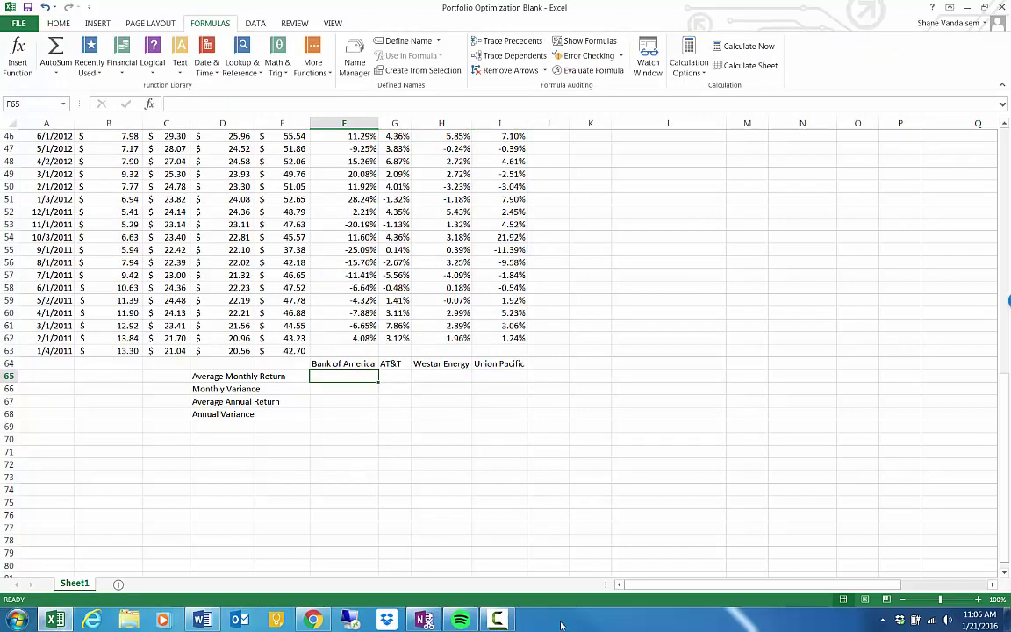
{"action": "type", "text": "=averae"}
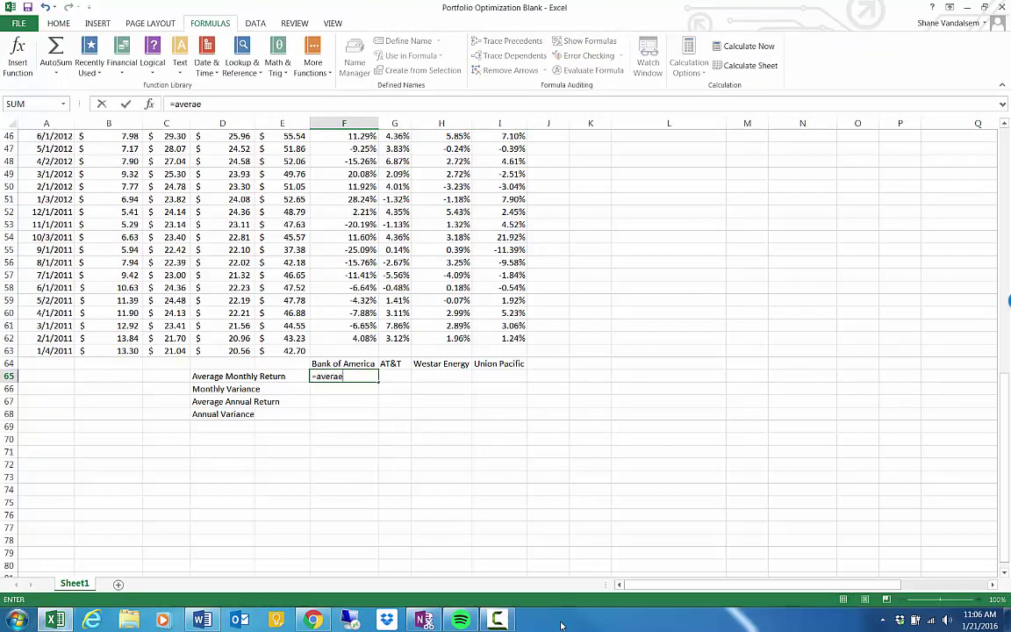
{"action": "key", "text": "BackSpace"}
{"action": "type", "text": "ge"}
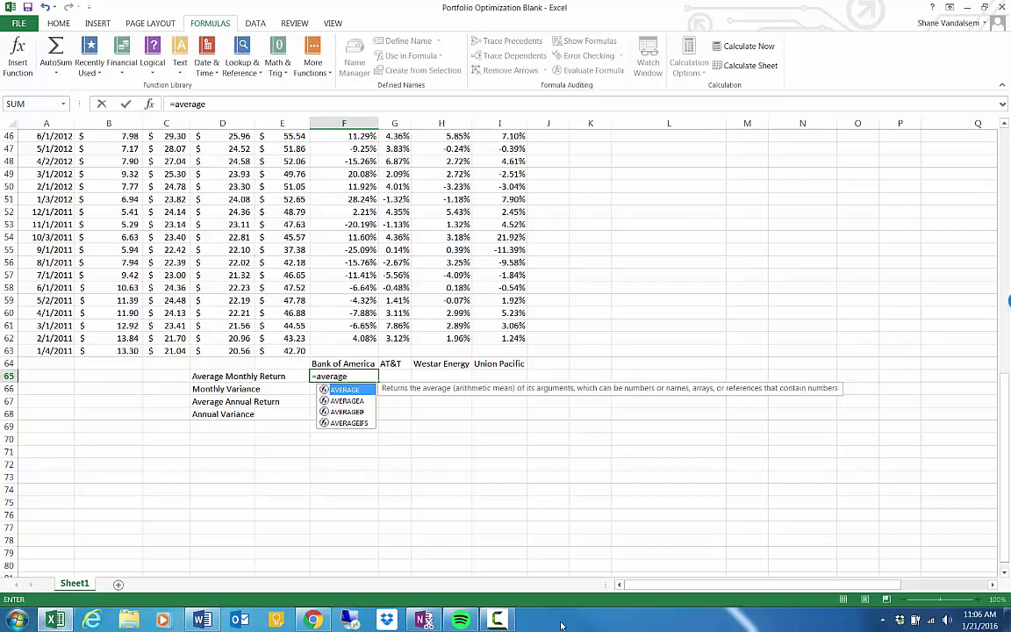
{"action": "type", "text": "("}
{"action": "key", "text": "Up"}
{"action": "key", "text": "Up"}
{"action": "key", "text": "Up"}
{"action": "key", "text": "shift+Up"}
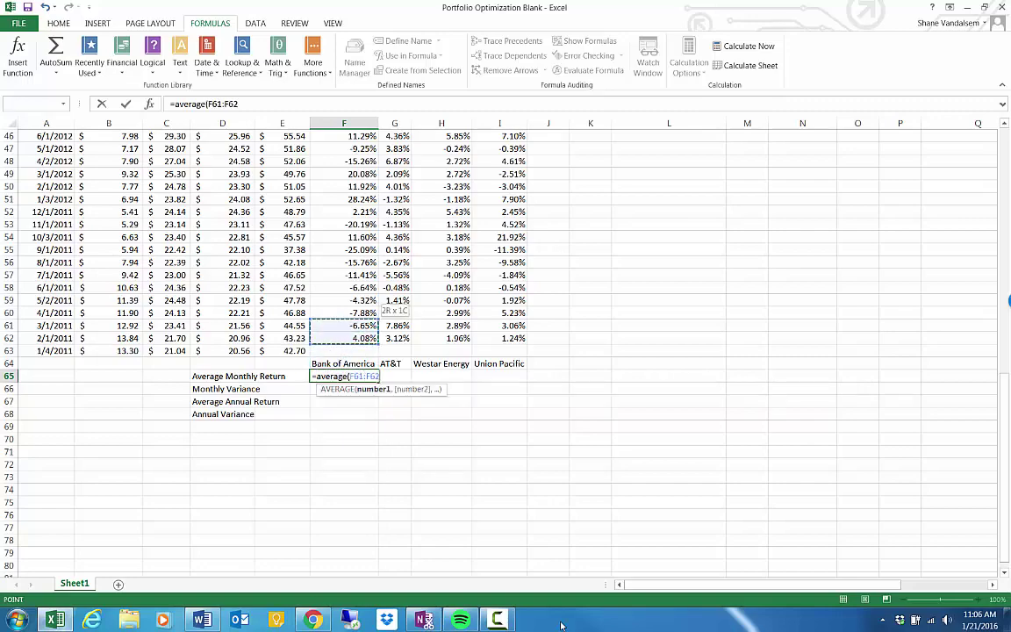
{"action": "key", "text": "shift+Up"}
{"action": "key", "text": "shift+Up"}
{"action": "key", "text": "shift+Up"}
{"action": "key", "text": "shift+Up"}
{"action": "key", "text": "shift+Up"}
{"action": "key", "text": "shift+Up"}
{"action": "key", "text": "shift+Up"}
{"action": "key", "text": "shift+Up"}
{"action": "key", "text": "shift+Up"}
{"action": "key", "text": "shift+Up"}
{"action": "key", "text": "shift+Up"}
{"action": "key", "text": "shift+Up"}
{"action": "key", "text": "shift+Up"}
{"action": "key", "text": "shift+Up"}
{"action": "key", "text": "shift+Up"}
{"action": "key", "text": "shift+Up"}
{"action": "key", "text": "shift+Up"}
{"action": "key", "text": "shift+Up"}
{"action": "key", "text": "shift+Up"}
{"action": "key", "text": "shift+Up"}
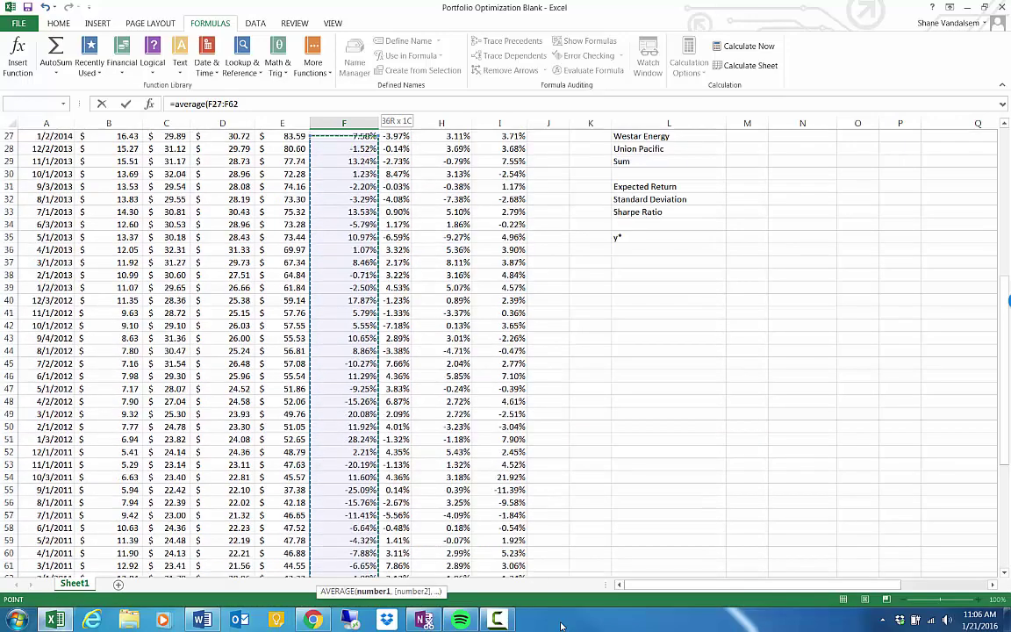
{"action": "key", "text": "shift+Up"}
{"action": "key", "text": "shift+Up"}
{"action": "key", "text": "shift+Up"}
{"action": "key", "text": "shift+Up"}
{"action": "key", "text": "shift+Up"}
{"action": "key", "text": "shift+Up"}
{"action": "key", "text": "shift+Up"}
{"action": "key", "text": "shift+Up"}
{"action": "key", "text": "shift+Up"}
{"action": "key", "text": "shift+Up"}
{"action": "key", "text": "shift+Up"}
{"action": "key", "text": "shift+Up"}
{"action": "key", "text": "shift+Up"}
{"action": "key", "text": "shift+Up"}
{"action": "key", "text": "shift+Up"}
{"action": "key", "text": "shift+Up"}
{"action": "key", "text": "shift+Up"}
{"action": "key", "text": "shift+Up"}
{"action": "key", "text": "shift+Up"}
{"action": "key", "text": "shift+Up"}
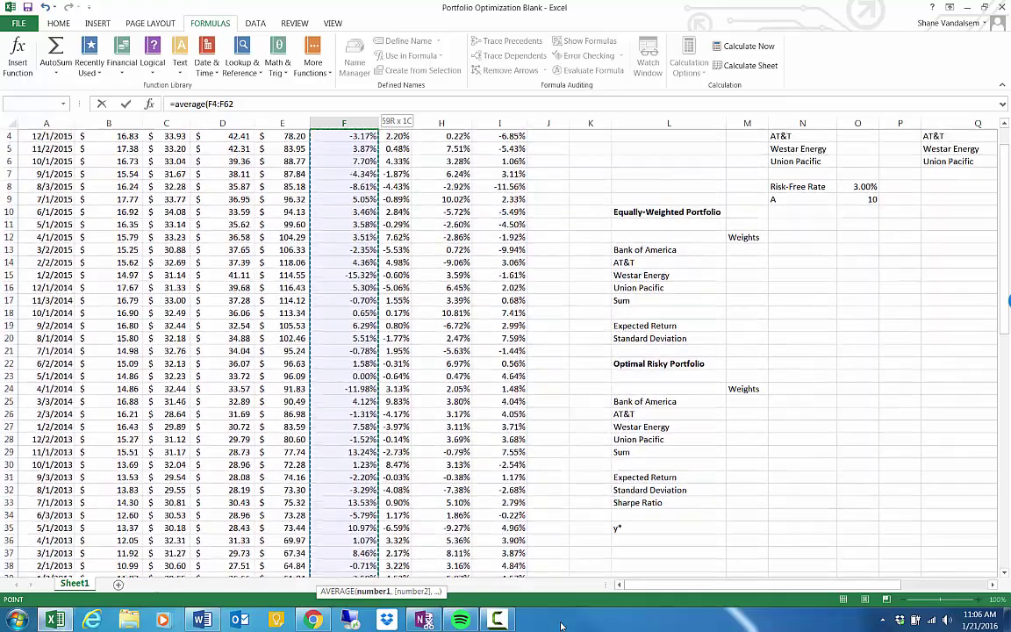
{"action": "key", "text": "shift+Up"}
{"action": "key", "text": "shift+Right"}
{"action": "key", "text": "shift+Right"}
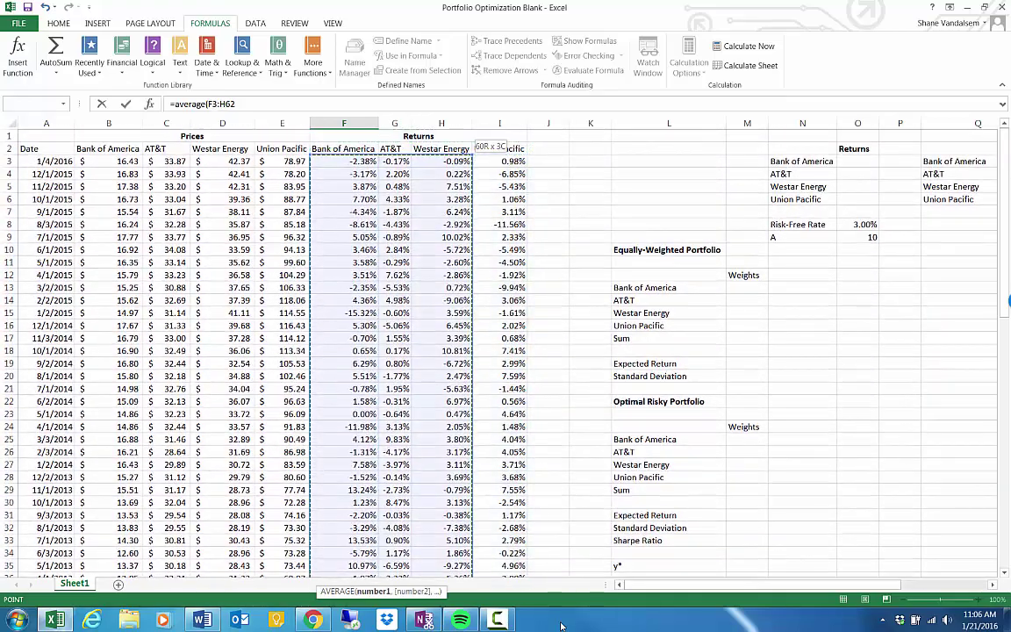
{"action": "key", "text": "shift+Left"}
{"action": "key", "text": "shift+Left"}
{"action": "key", "text": "Return"}
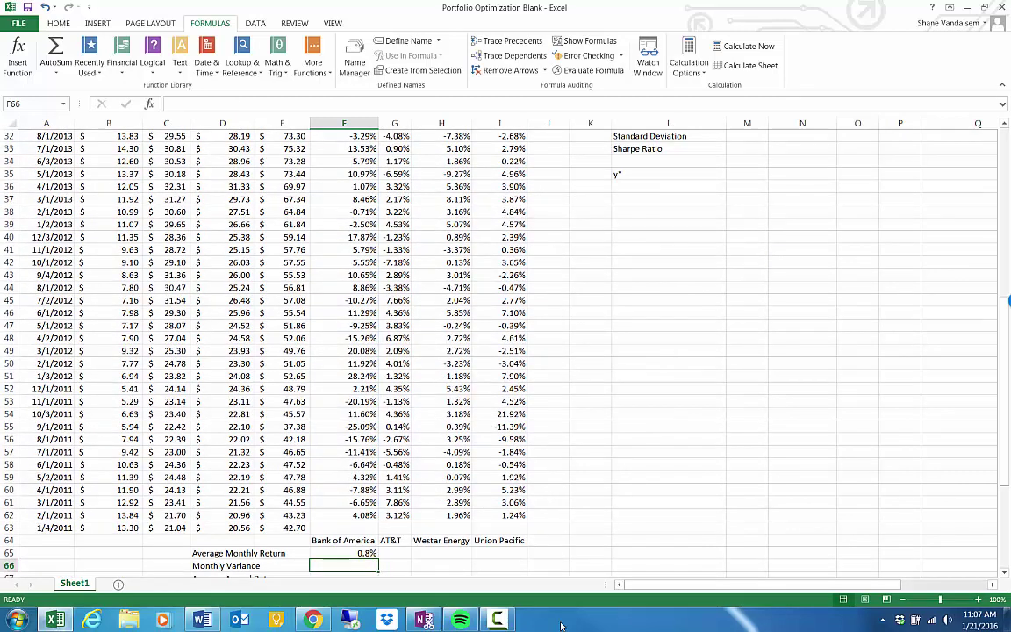
Calculate Bank of America's monthly variance in F66 with the VAR function over F3:F62.
{"action": "type", "text": "="}
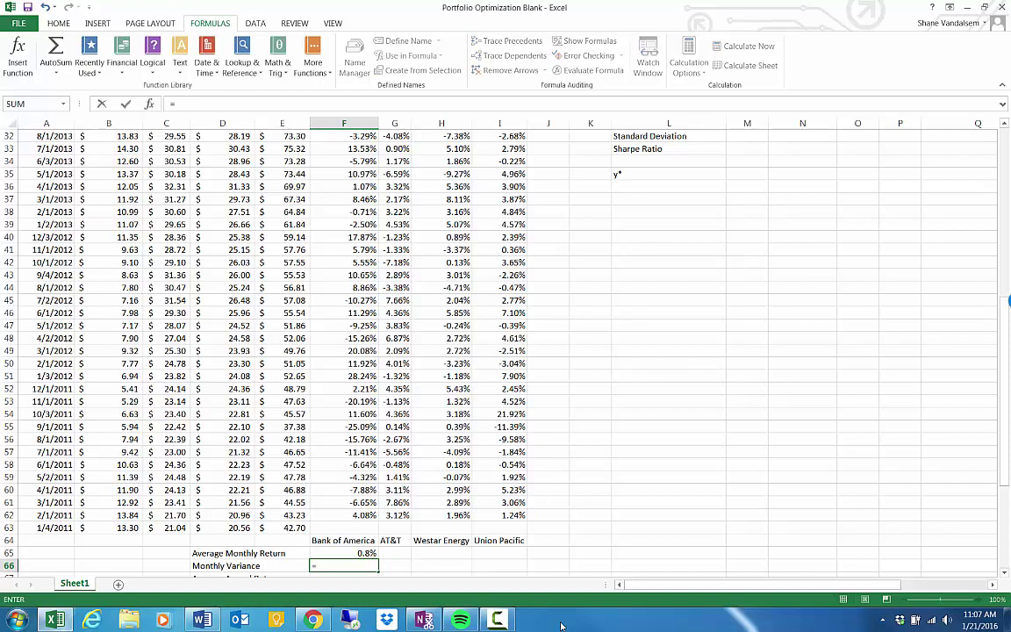
{"action": "type", "text": "var("}
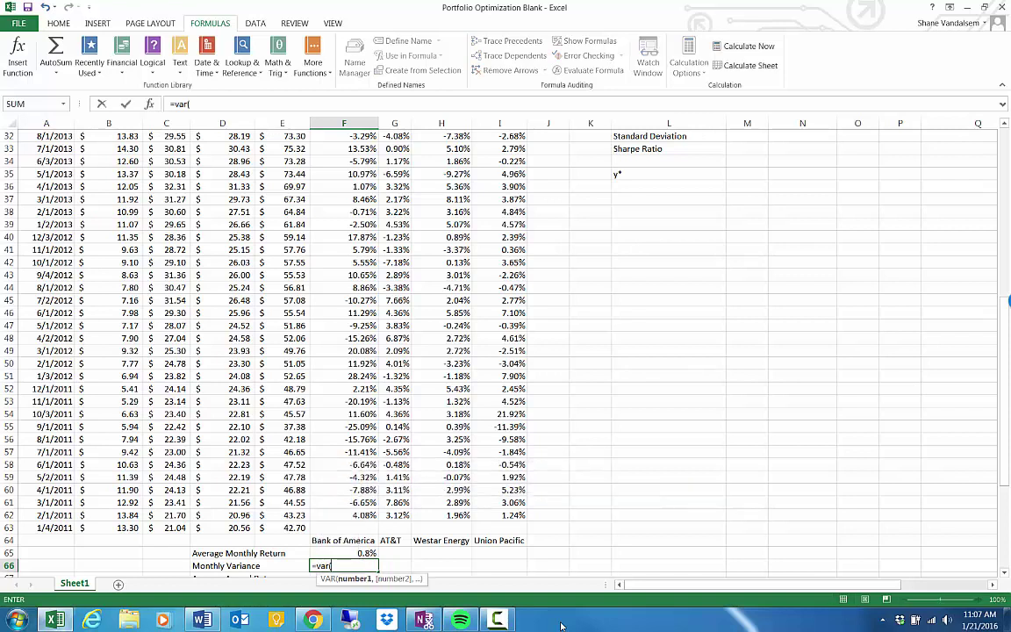
{"action": "key", "text": "Up"}
{"action": "key", "text": "Up"}
{"action": "key", "text": "Up"}
{"action": "key", "text": "Up"}
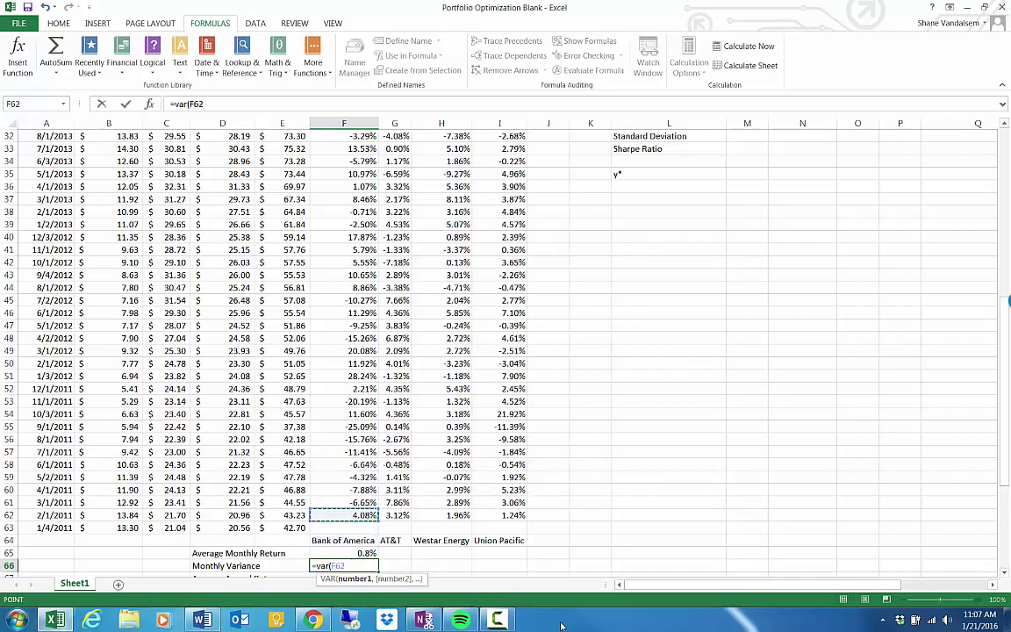
{"action": "key", "text": "shift+Up"}
{"action": "key", "text": "shift+Up"}
{"action": "key", "text": "shift+Up"}
{"action": "key", "text": "shift+Up"}
{"action": "key", "text": "shift+Up"}
{"action": "key", "text": "shift+Up"}
{"action": "key", "text": "shift+Up"}
{"action": "key", "text": "shift+Up"}
{"action": "key", "text": "shift+Up"}
{"action": "key", "text": "shift+Up"}
{"action": "key", "text": "shift+Up"}
{"action": "key", "text": "shift+Up"}
{"action": "key", "text": "shift+Up"}
{"action": "key", "text": "shift+Up"}
{"action": "key", "text": "shift+Up"}
{"action": "key", "text": "shift+Up"}
{"action": "key", "text": "shift+Up"}
{"action": "key", "text": "shift+Up"}
{"action": "key", "text": "shift+Up"}
{"action": "key", "text": "shift+Up"}
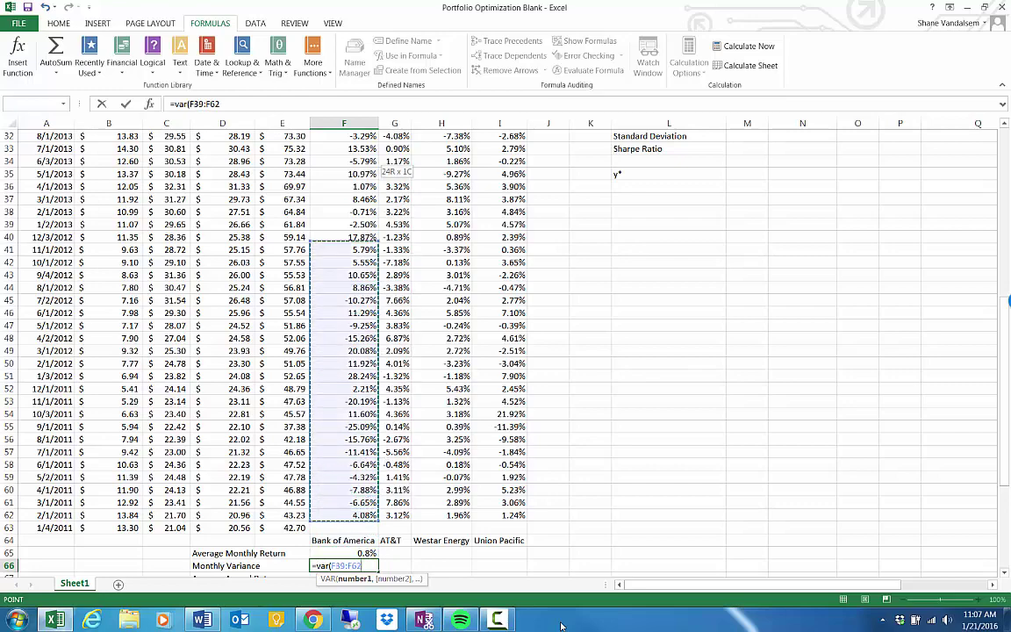
{"action": "key", "text": "shift+Up"}
{"action": "key", "text": "shift+Up"}
{"action": "key", "text": "shift+Up"}
{"action": "key", "text": "shift+Up"}
{"action": "key", "text": "shift+Up"}
{"action": "key", "text": "shift+Up"}
{"action": "key", "text": "shift+Up"}
{"action": "key", "text": "shift+Up"}
{"action": "key", "text": "shift+Up"}
{"action": "key", "text": "shift+Up"}
{"action": "key", "text": "shift+Up"}
{"action": "key", "text": "shift+Up"}
{"action": "key", "text": "shift+Up"}
{"action": "key", "text": "shift+Up"}
{"action": "key", "text": "shift+Up"}
{"action": "key", "text": "shift+Up"}
{"action": "key", "text": "shift+Up"}
{"action": "key", "text": "shift+Up"}
{"action": "key", "text": "shift+Up"}
{"action": "key", "text": "shift+Up"}
{"action": "key", "text": "shift+Right"}
{"action": "key", "text": "shift+Right"}
{"action": "key", "text": "shift+Right"}
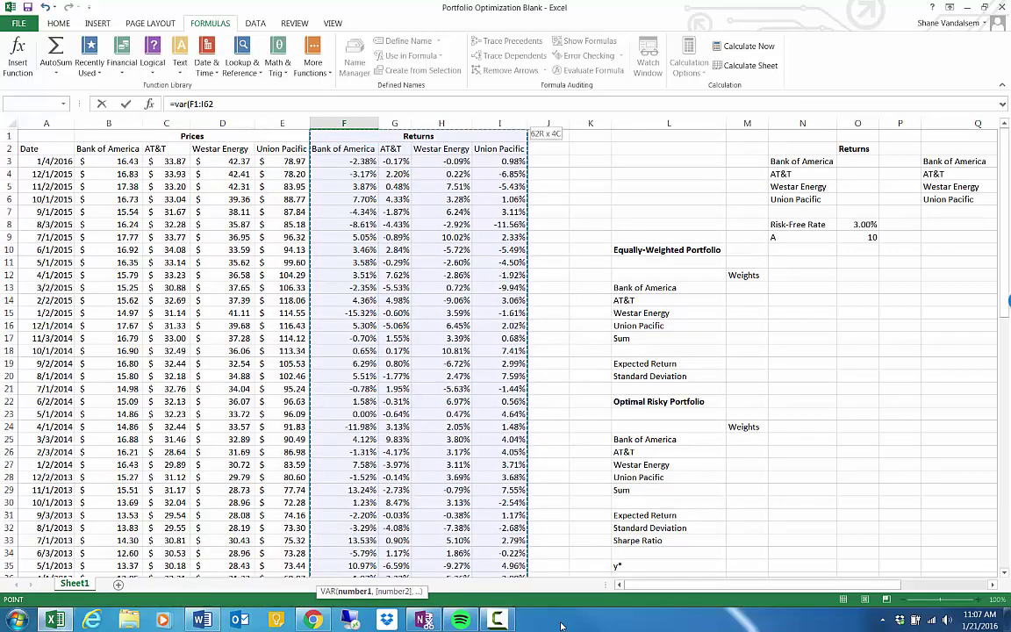
{"action": "key", "text": "shift+Left"}
{"action": "key", "text": "shift+Left"}
{"action": "key", "text": "shift+Left"}
{"action": "key", "text": "shift+Left"}
{"action": "key", "text": "shift+Left"}
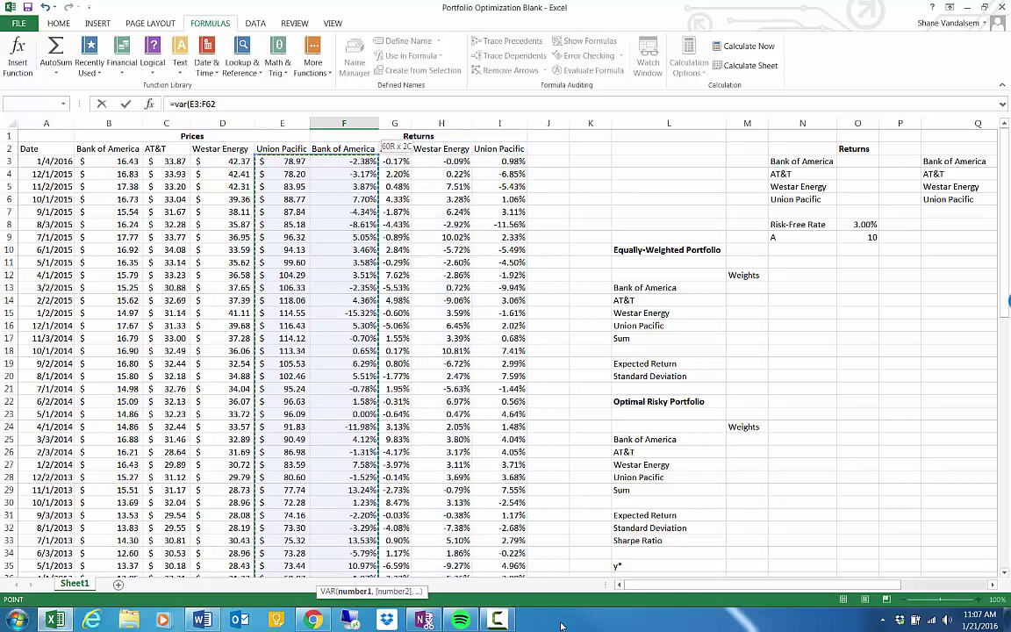
{"action": "key", "text": "shift+Right"}
{"action": "key", "text": "shift+Right"}
{"action": "key", "text": "Return"}
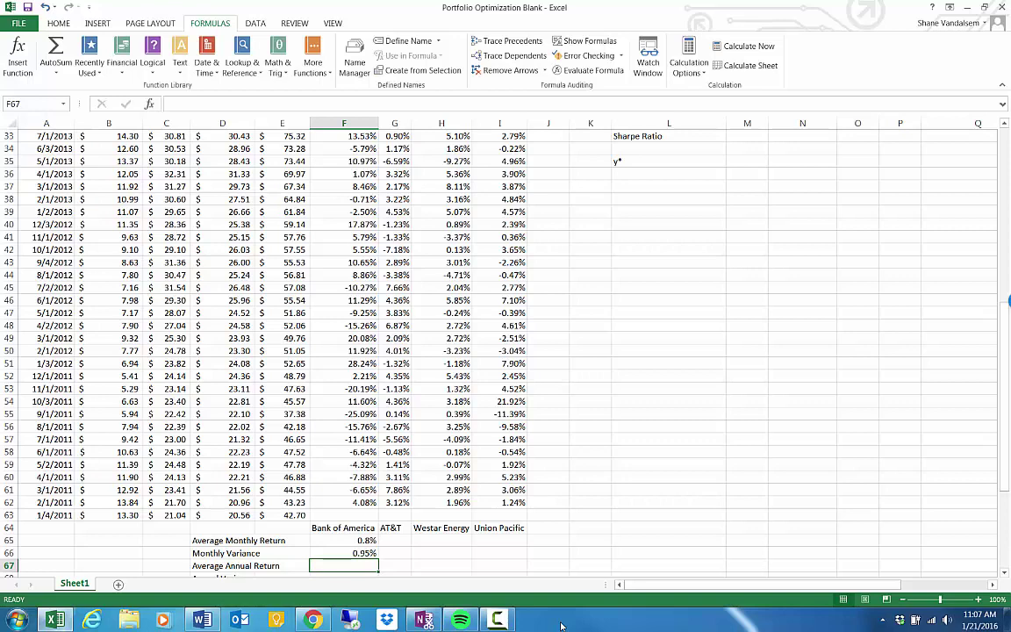
Calculate Bank of America's average annual return in F67 as the average monthly return times 12, =F65*12.
{"action": "type", "text": "="}
{"action": "key", "text": "Up"}
{"action": "key", "text": "Up"}
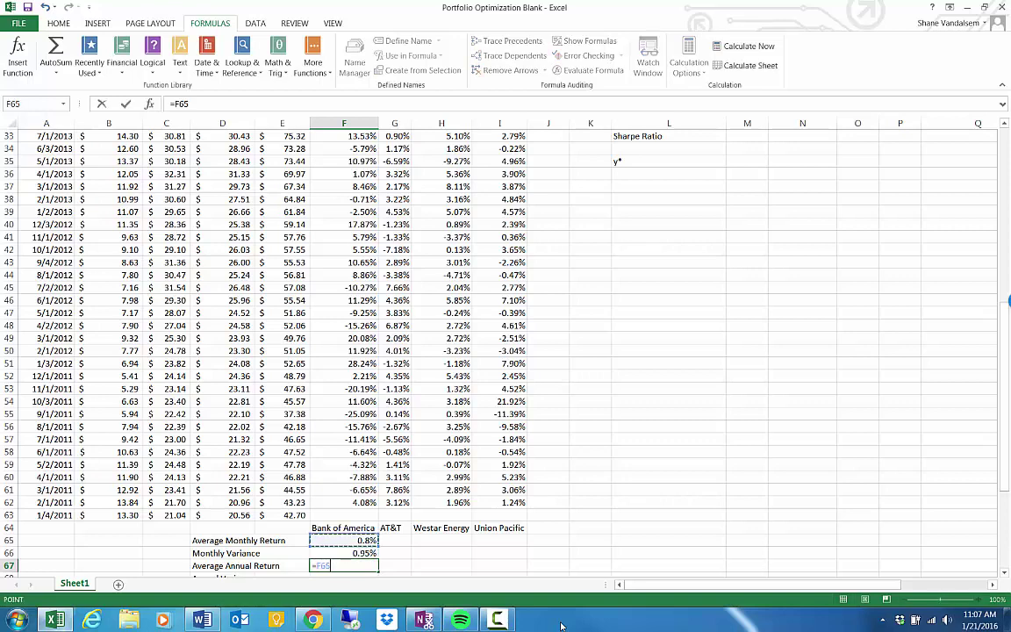
{"action": "type", "text": "*12"}
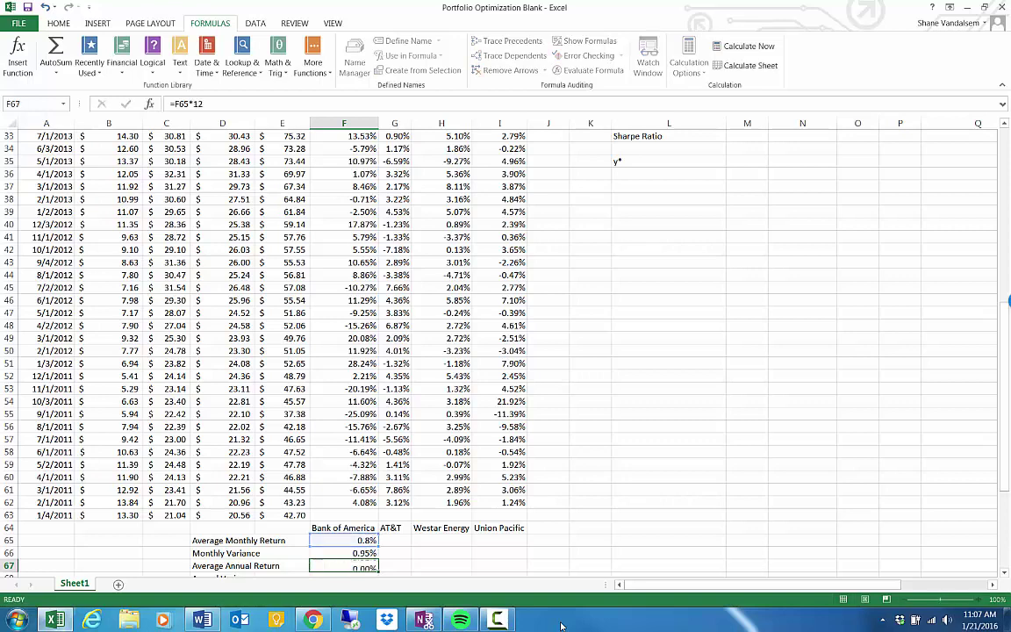
{"action": "key", "text": "Return"}
Calculate Bank of America's annual variance in F68 as the monthly variance times 12, =F66*12.
{"action": "type", "text": "="}
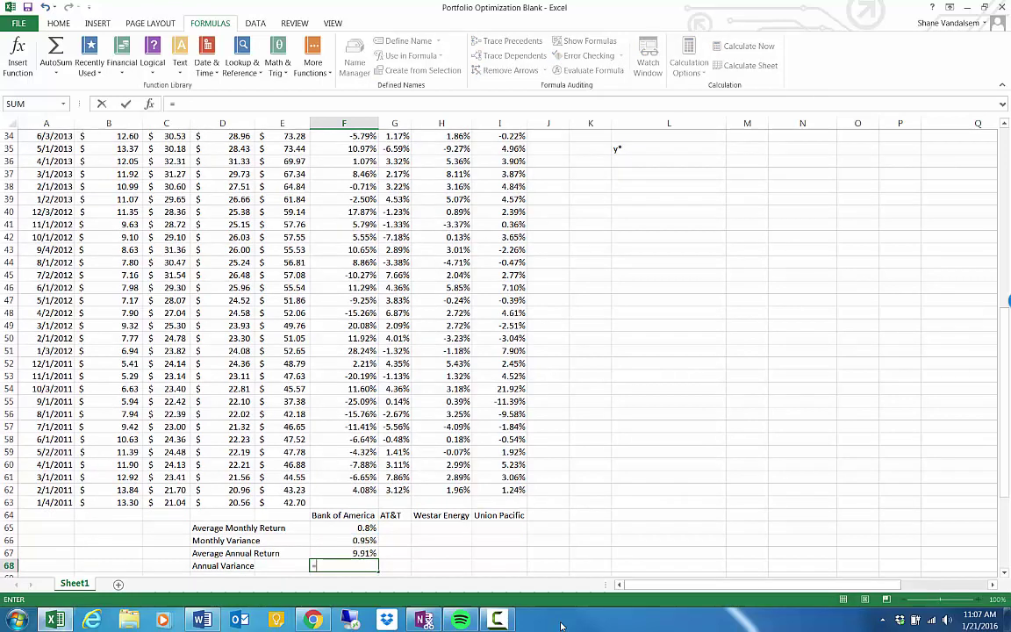
{"action": "key", "text": "Up"}
{"action": "key", "text": "Up"}
{"action": "type", "text": "*12"}
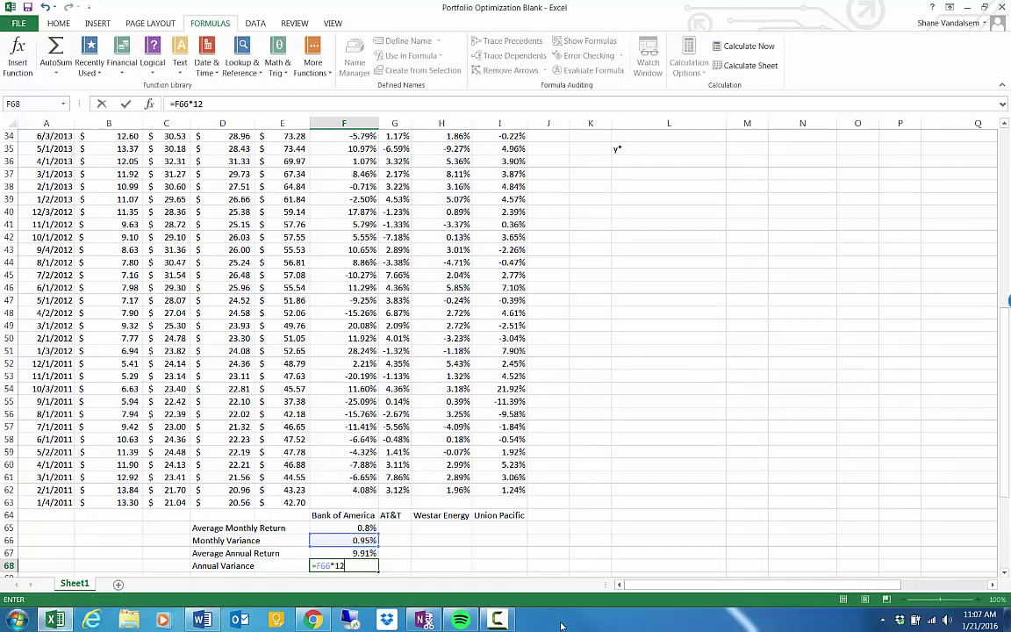
{"action": "key", "text": "Return"}
Fill the four Bank of America statistics in F65:F68 across the other three stocks through column I.
{"action": "key", "text": "Up"}
{"action": "key", "text": "Up"}
{"action": "key", "text": "Up"}
{"action": "key", "text": "Up"}
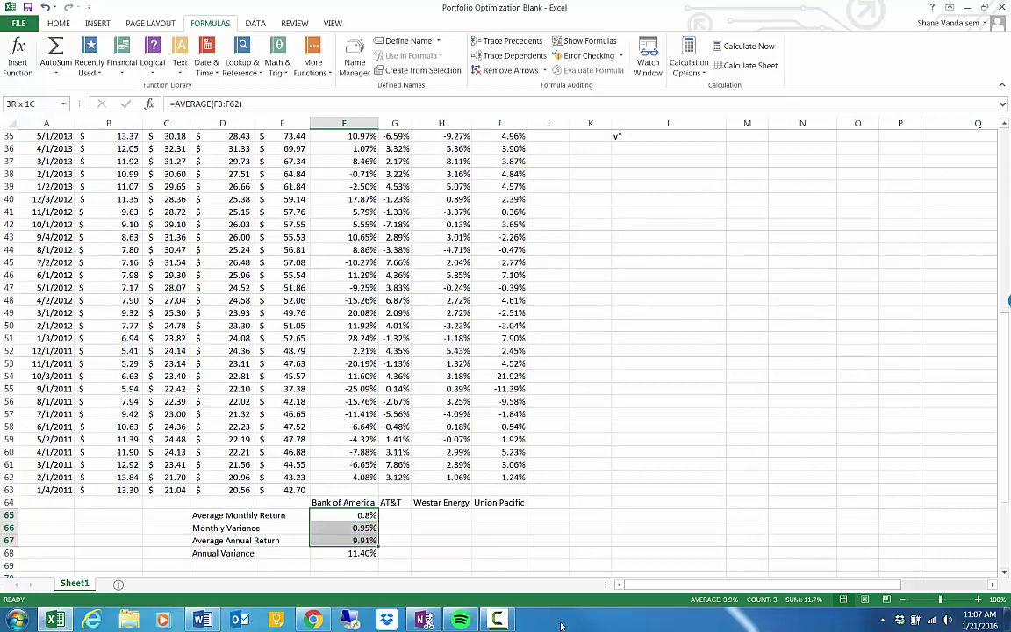
{"action": "left_click_drag", "start_coordinate": [347, 516], "coordinate": [360, 553]}
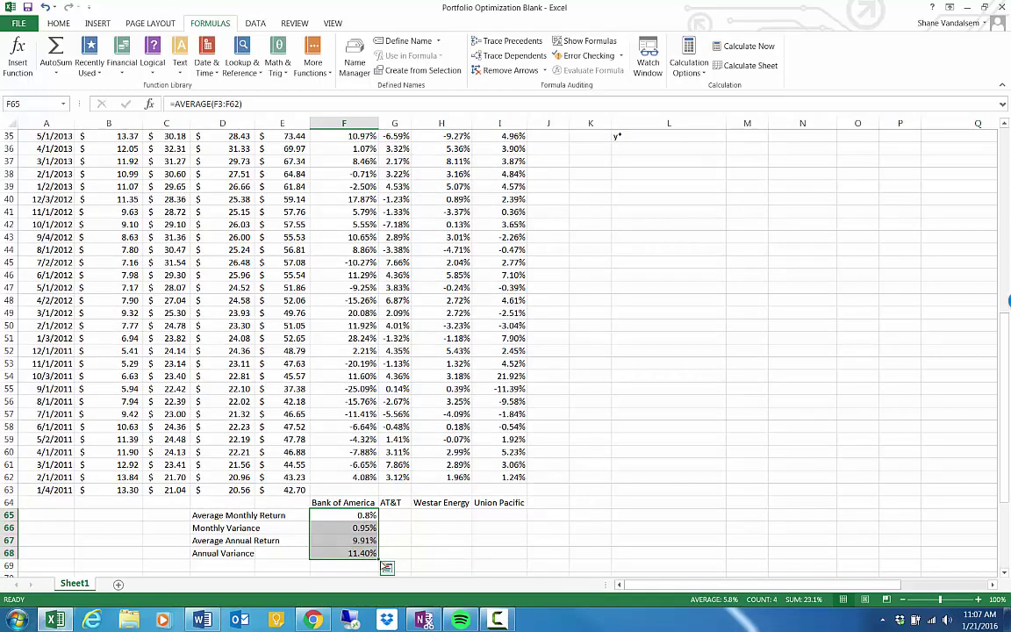
{"action": "left_click", "coordinate": [344, 512]}
{"action": "left_click", "coordinate": [366, 554], "text": "shift"}
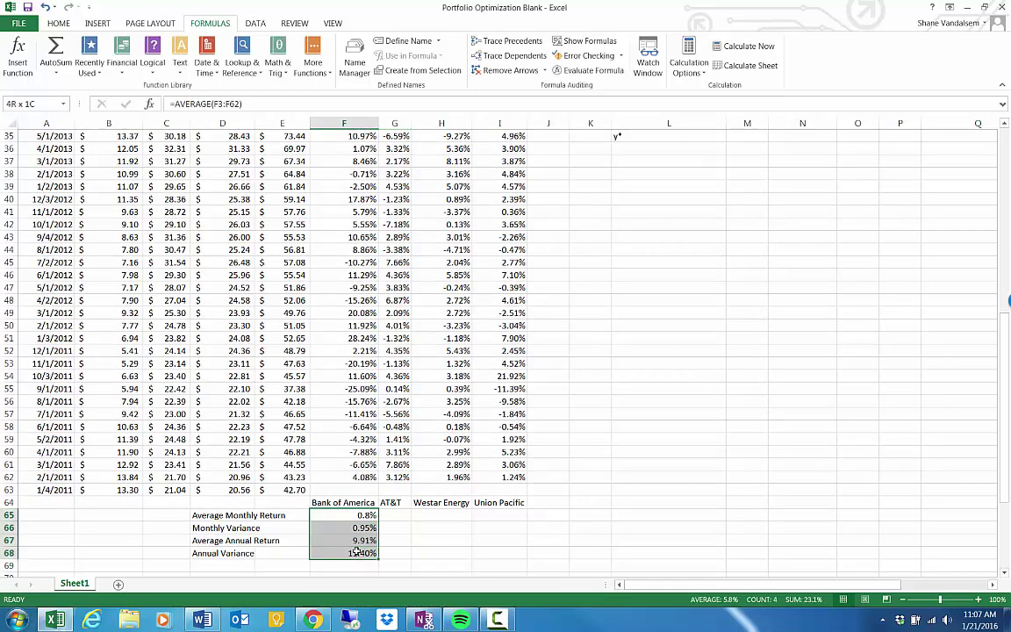
{"action": "left_click_drag", "start_coordinate": [380, 555], "coordinate": [451, 563]}
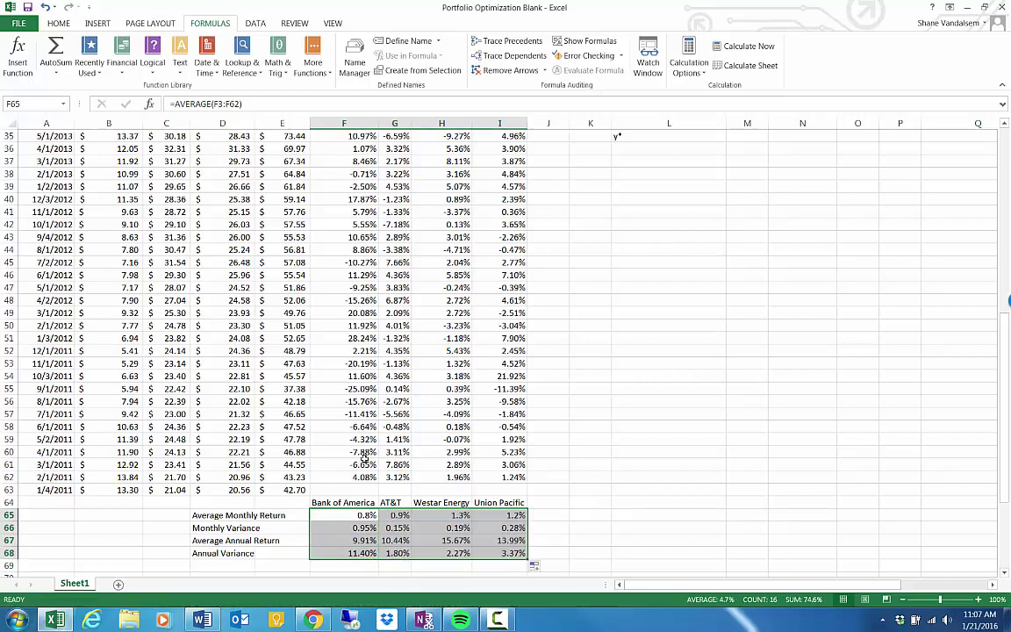
{"action": "left_click", "coordinate": [549, 464]}
{"action": "left_click", "coordinate": [630, 510]}
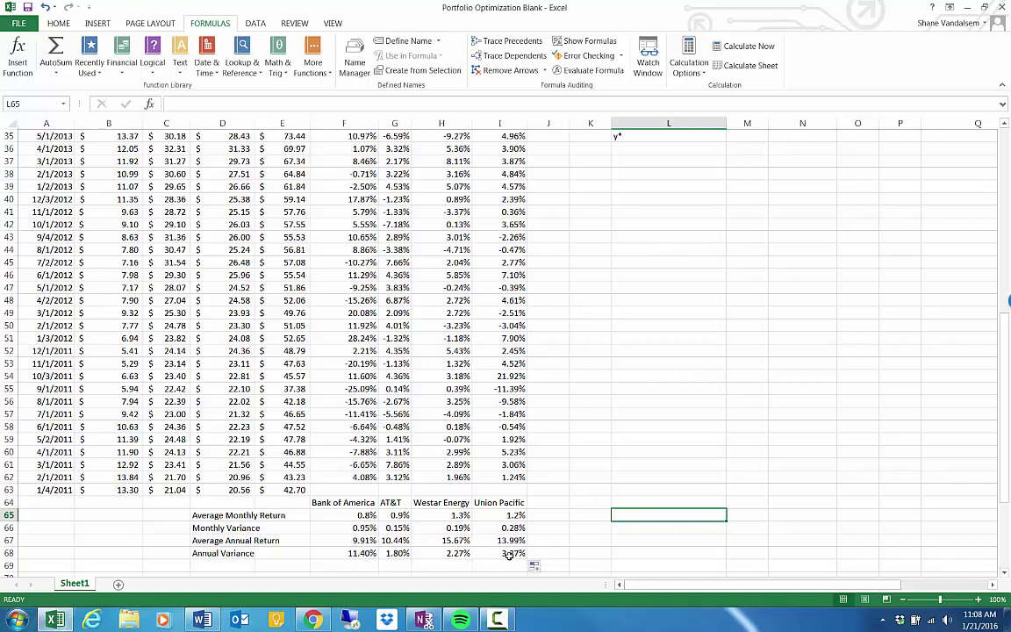
Name Bank of America's monthly return range F3:F62 "bacret".
{"action": "left_click", "coordinate": [579, 464]}
{"action": "scroll", "coordinate": [576, 447], "scroll_direction": "up", "scroll_amount": 8}
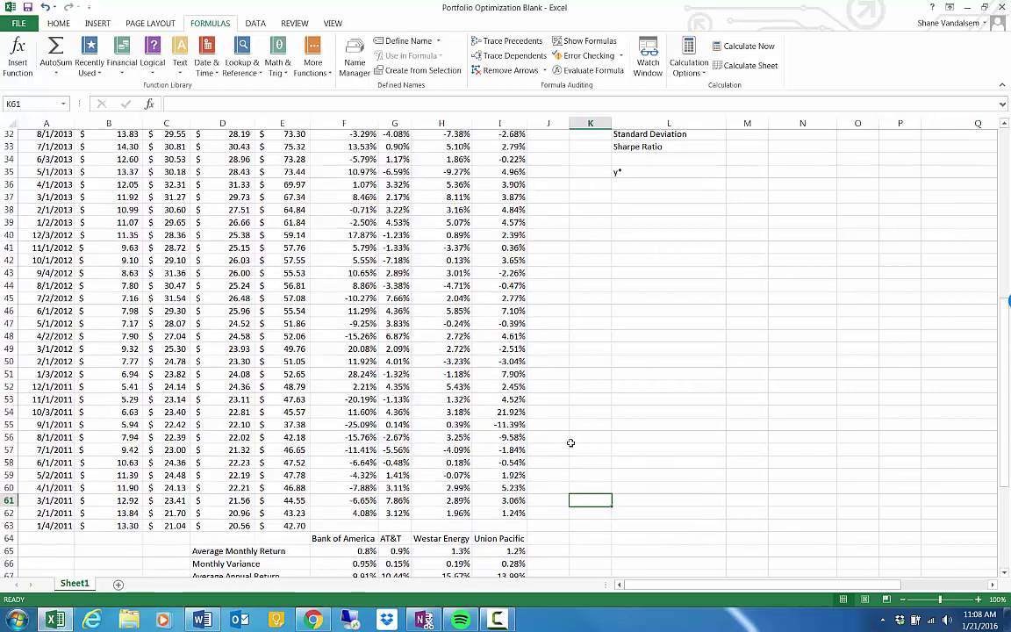
{"action": "scroll", "coordinate": [576, 446], "scroll_direction": "up", "scroll_amount": 4}
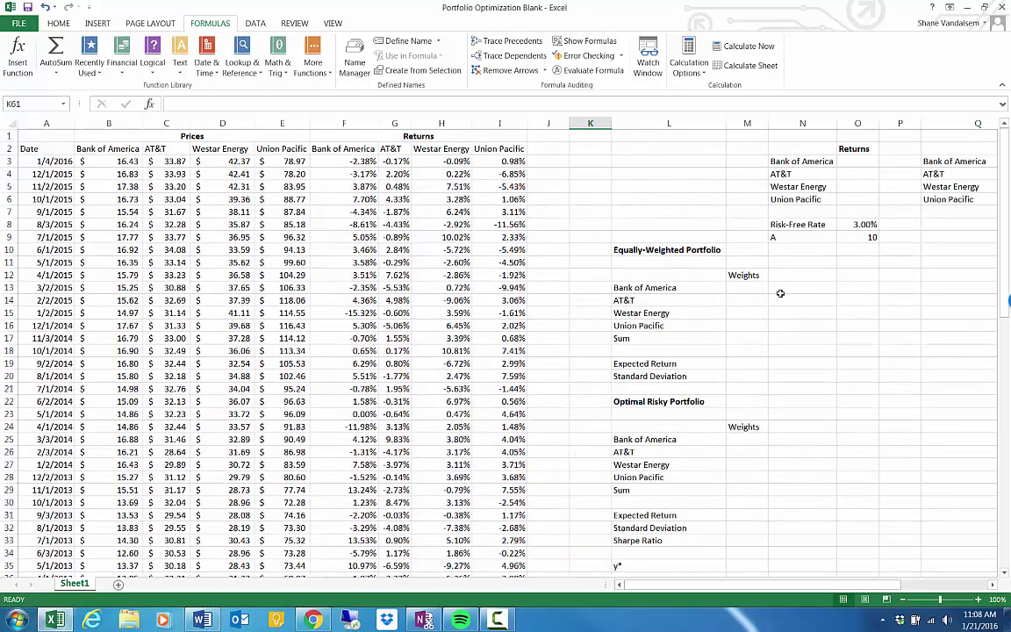
{"action": "left_click", "coordinate": [849, 161]}
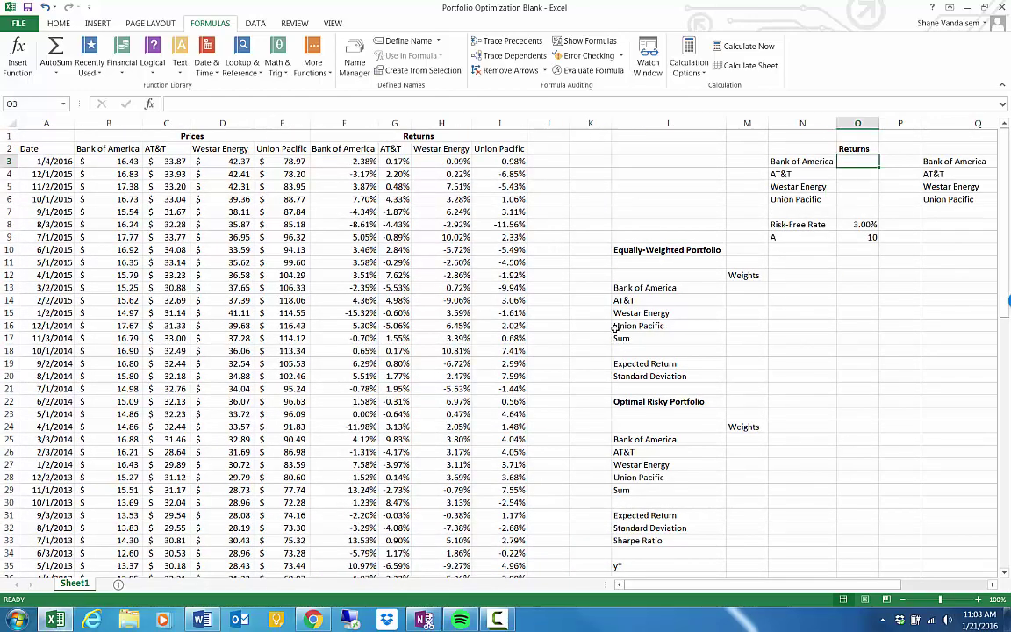
{"action": "left_click", "coordinate": [352, 161]}
{"action": "key", "text": "ctrl+shift+Down"}
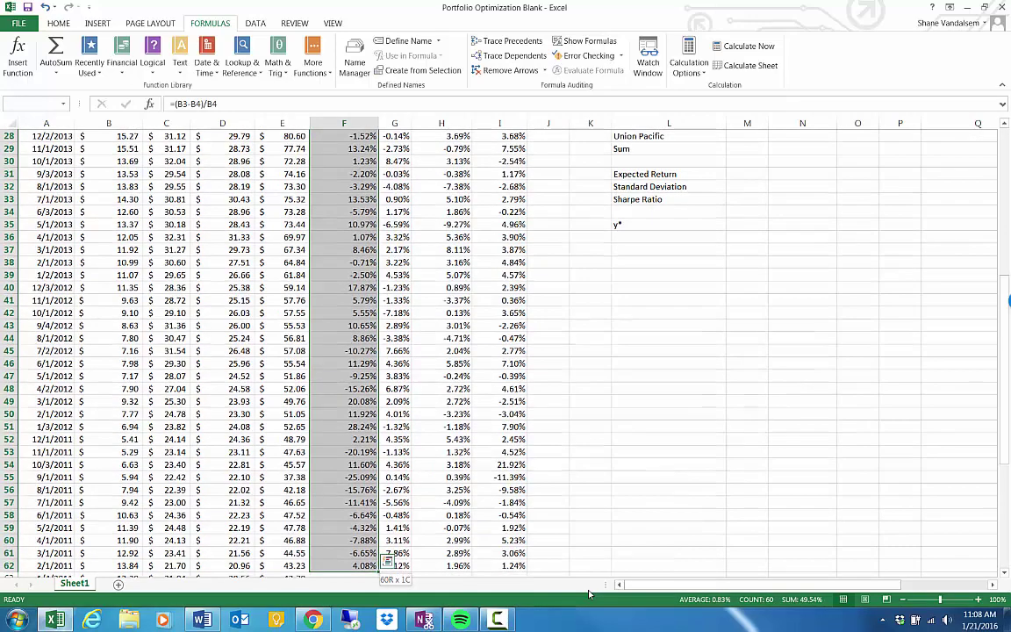
{"action": "scroll", "coordinate": [376, 212], "scroll_direction": "up", "scroll_amount": 9}
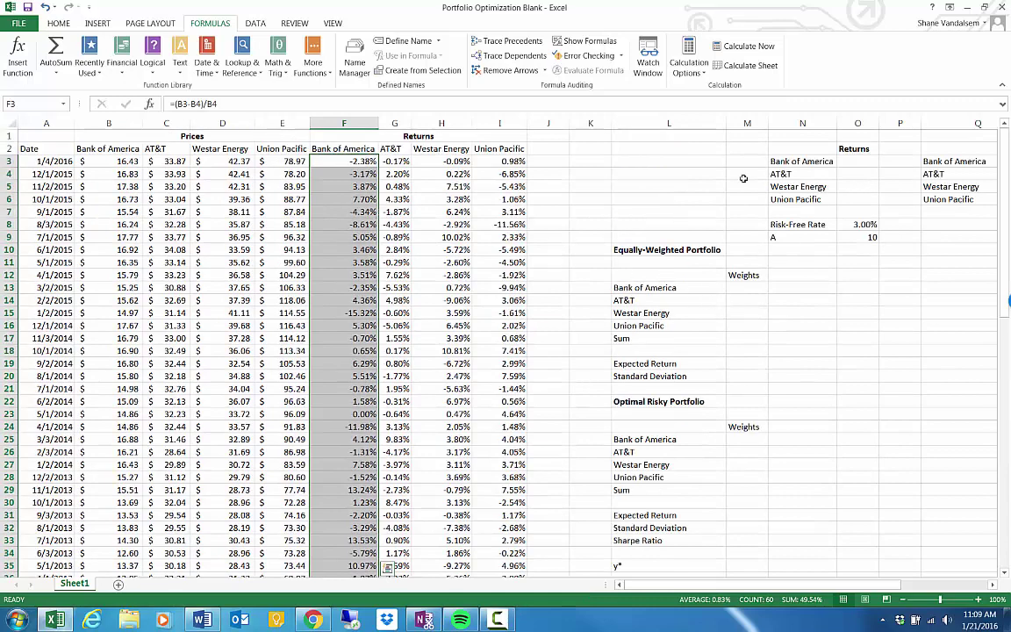
{"action": "left_click", "coordinate": [50, 104]}
{"action": "type", "text": "bacret"}
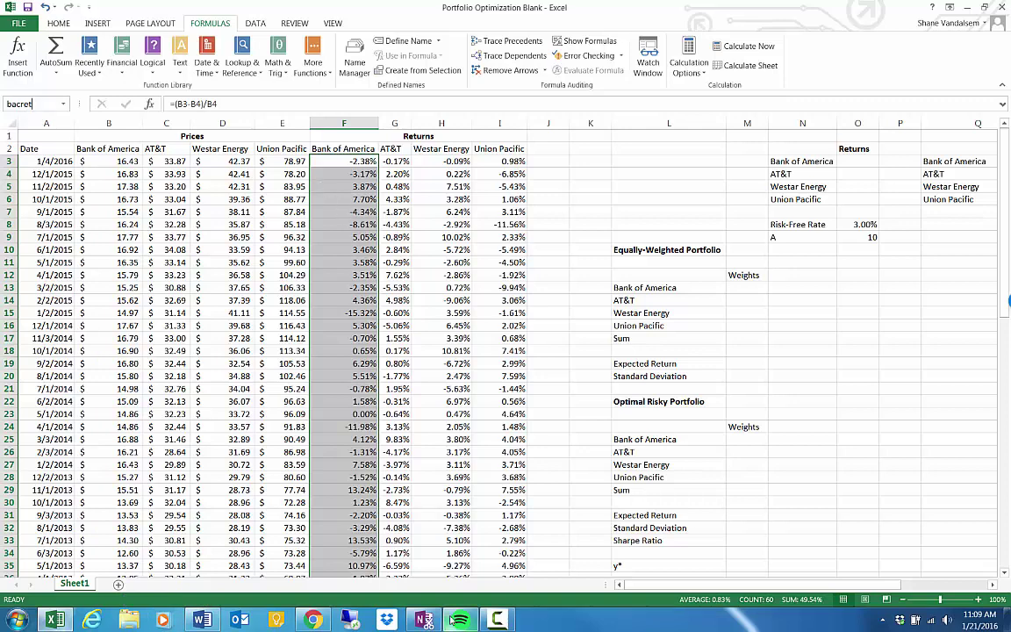
{"action": "mouse_move", "coordinate": [452, 620]}
Name AT&T's monthly return range G3:G62 "attret".
{"action": "key", "text": "Right"}
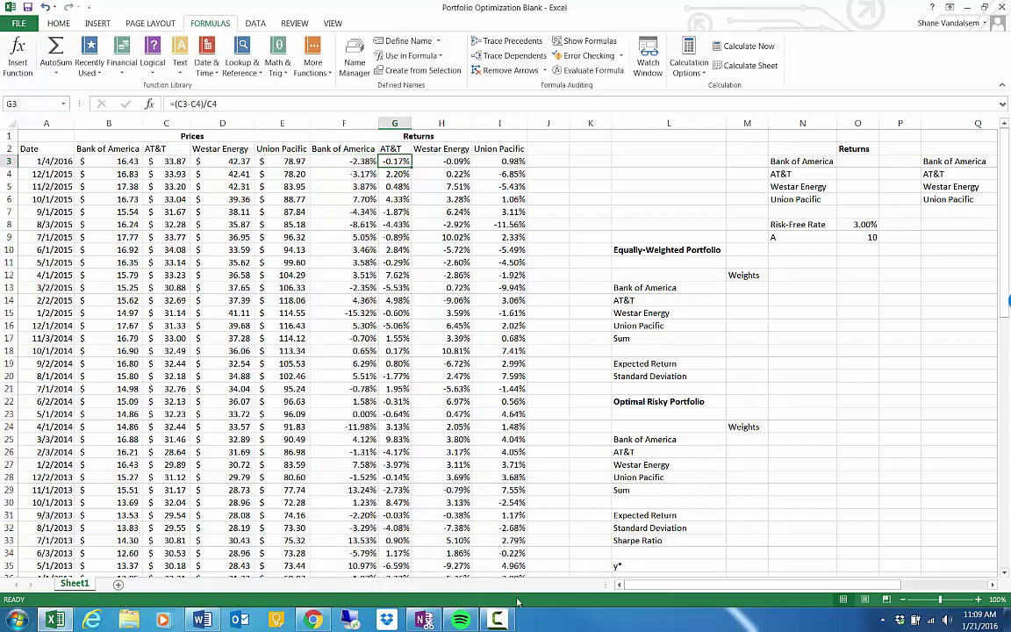
{"action": "key", "text": "shift+Down"}
{"action": "key", "text": "shift+Down"}
{"action": "key", "text": "shift+Down"}
{"action": "key", "text": "shift+Down"}
{"action": "key", "text": "shift+Down"}
{"action": "key", "text": "shift+Down"}
{"action": "key", "text": "shift+Down"}
{"action": "key", "text": "shift+Down"}
{"action": "key", "text": "shift+Down"}
{"action": "key", "text": "shift+Down"}
{"action": "key", "text": "shift+Down"}
{"action": "key", "text": "shift+Down"}
{"action": "key", "text": "shift+Down"}
{"action": "key", "text": "shift+Down"}
{"action": "key", "text": "shift+Down"}
{"action": "key", "text": "shift+Down"}
{"action": "key", "text": "shift+Down"}
{"action": "key", "text": "shift+Down"}
{"action": "key", "text": "shift+Down"}
{"action": "key", "text": "shift+Down"}
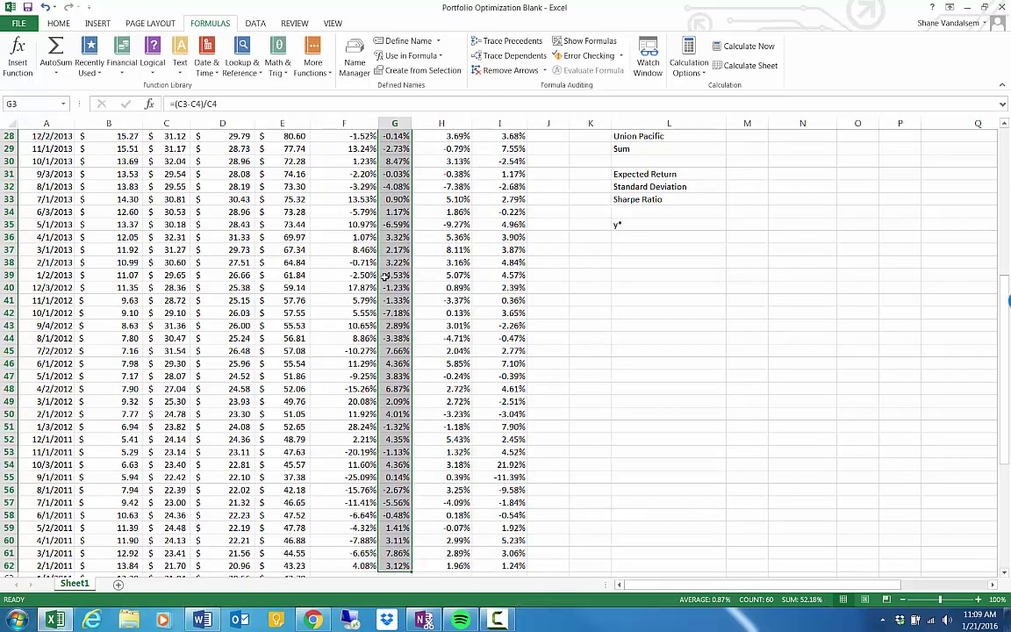
{"action": "scroll", "coordinate": [391, 237], "scroll_direction": "up", "scroll_amount": 9}
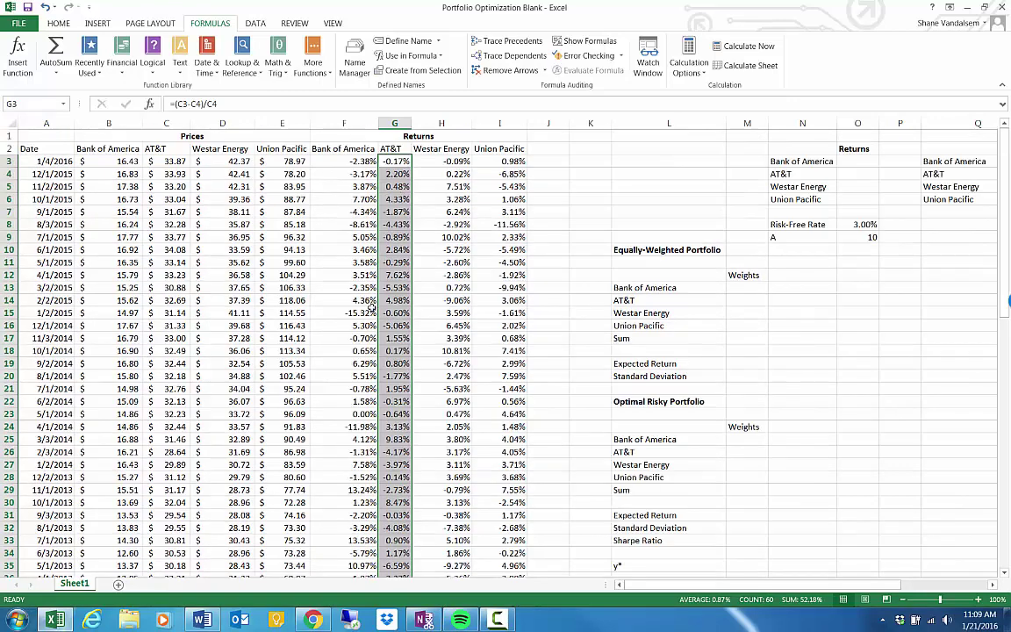
{"action": "left_click", "coordinate": [54, 106]}
{"action": "type", "text": "attret"}
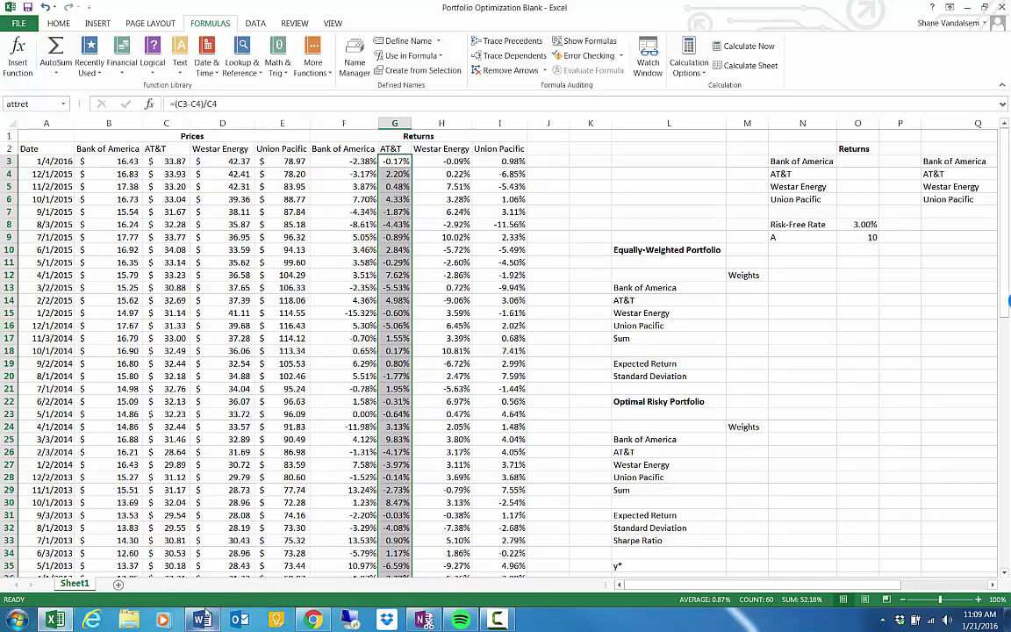
{"action": "key", "text": "Return"}
Name Westar Energy's monthly return range H3:H62 "westarret".
{"action": "key", "text": "Right"}
{"action": "key", "text": "ctrl+shift+Down"}
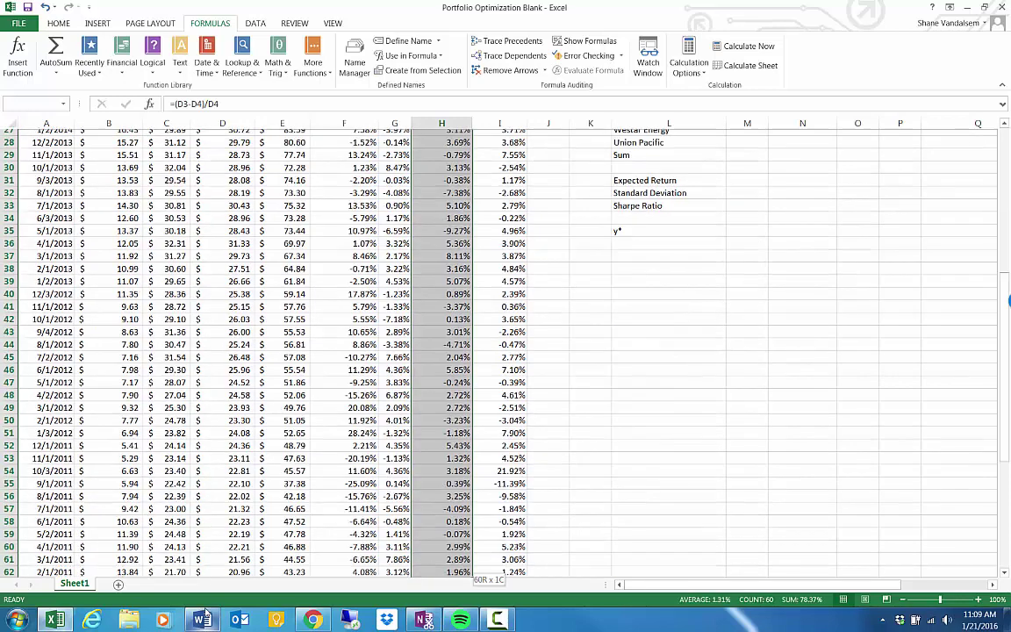
{"action": "left_click", "coordinate": [41, 106]}
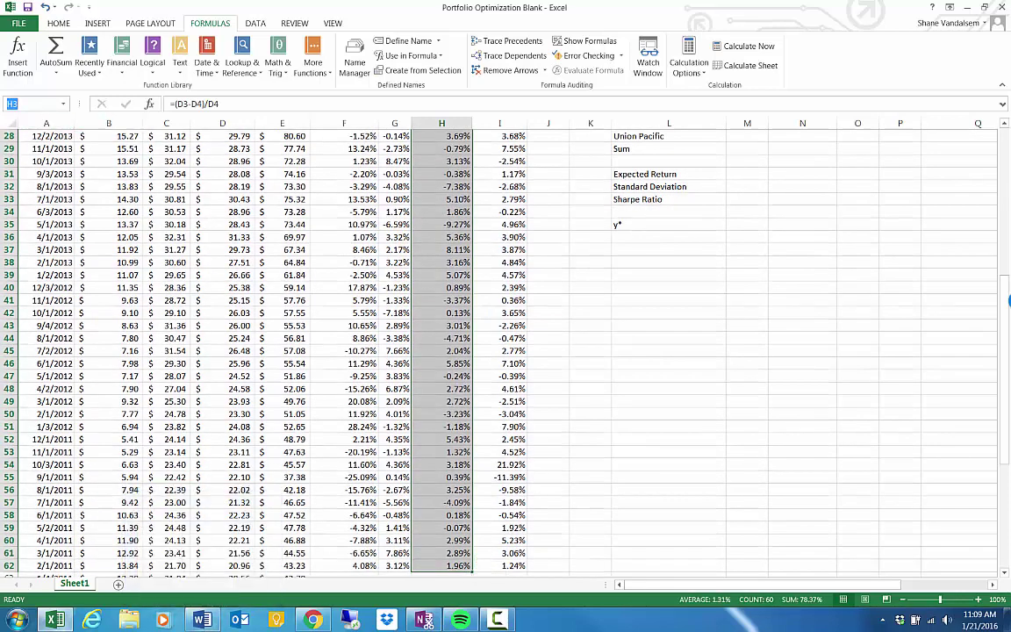
{"action": "type", "text": "westarret"}
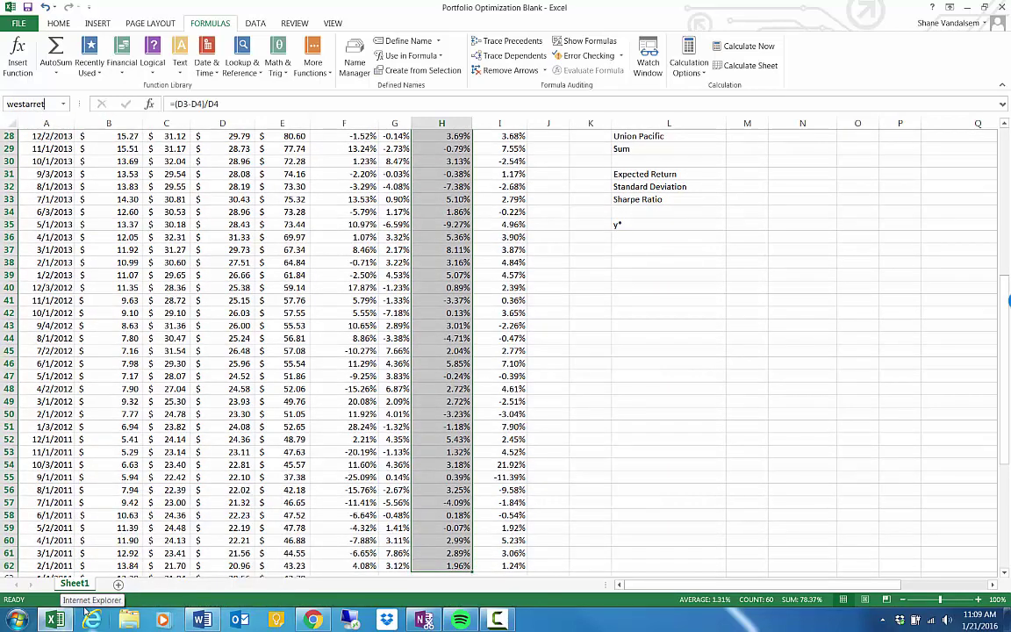
{"action": "key", "text": "Return"}
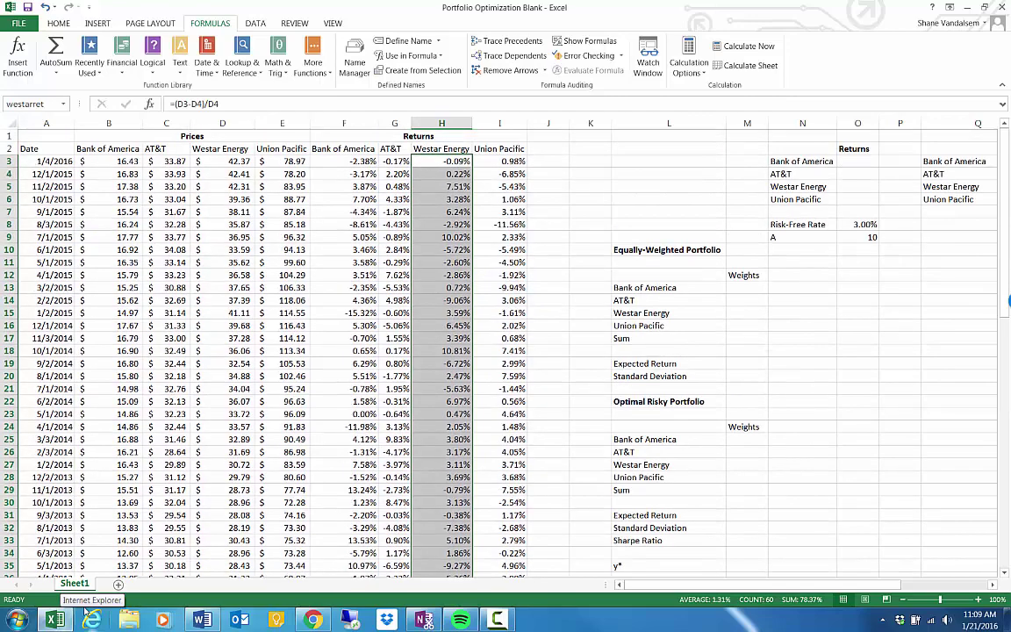
Name Union Pacific's monthly return range I3:I62 "unpret".
{"action": "key", "text": "Right"}
{"action": "key", "text": "ctrl+shift+Down"}
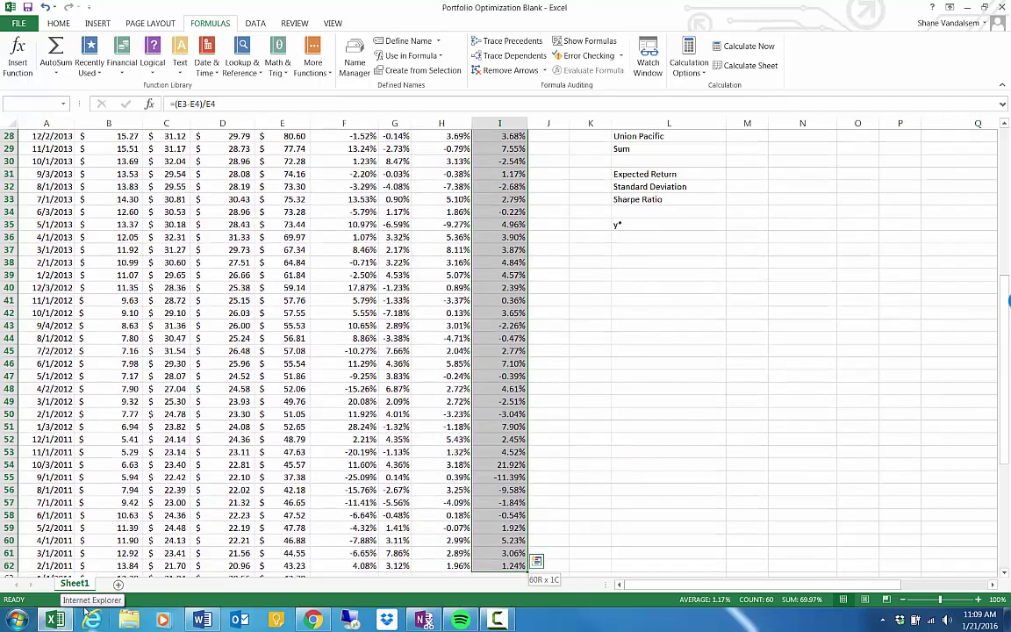
{"action": "left_click", "coordinate": [25, 104]}
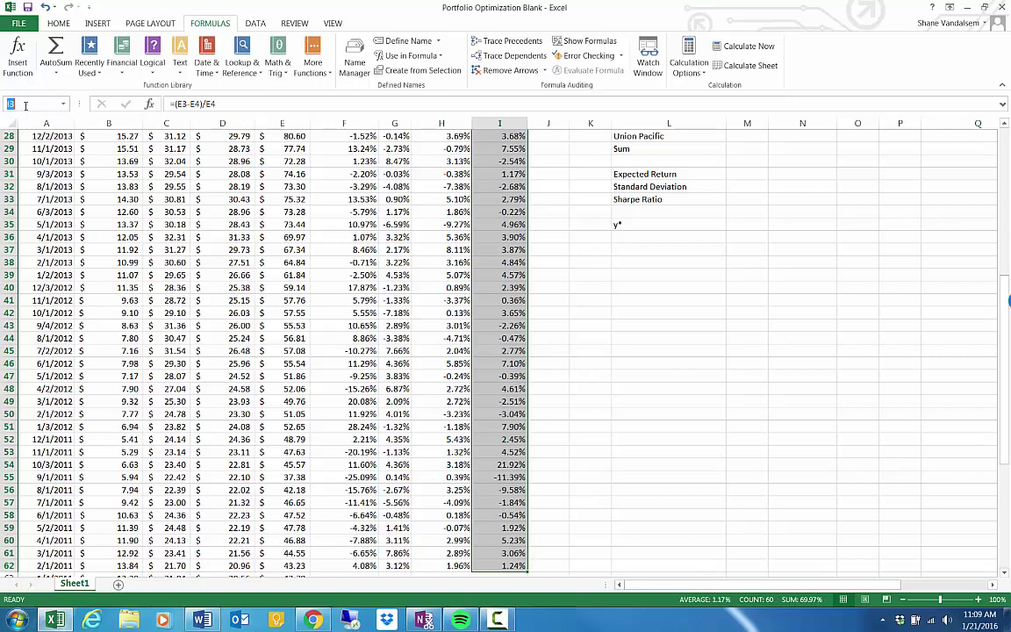
{"action": "type", "text": "unp"}
{"action": "key", "text": "Return"}
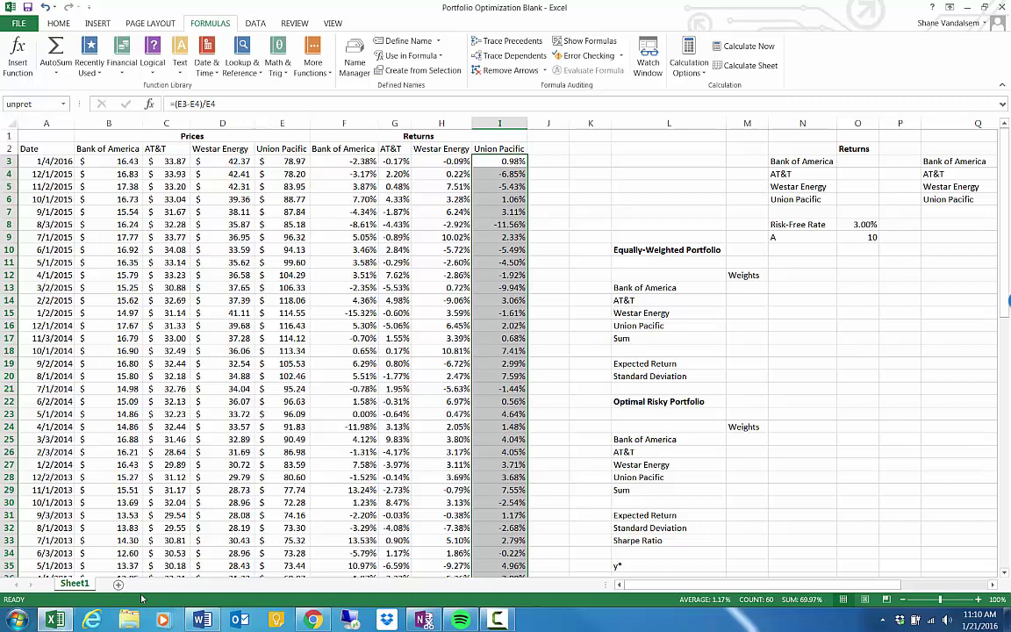
Link Bank of America's return in cell O3 to its average annual return in F67.
{"action": "key", "text": "Right"}
{"action": "key", "text": "Right"}
{"action": "key", "text": "Right"}
{"action": "key", "text": "Right"}
{"action": "key", "text": "Right"}
{"action": "key", "text": "Right"}
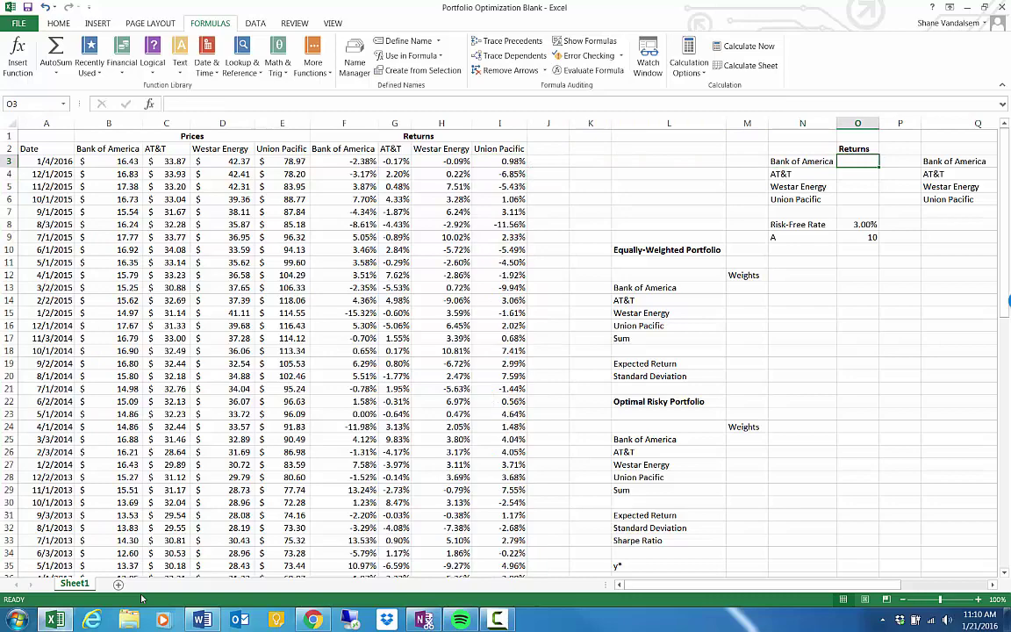
{"action": "type", "text": "="}
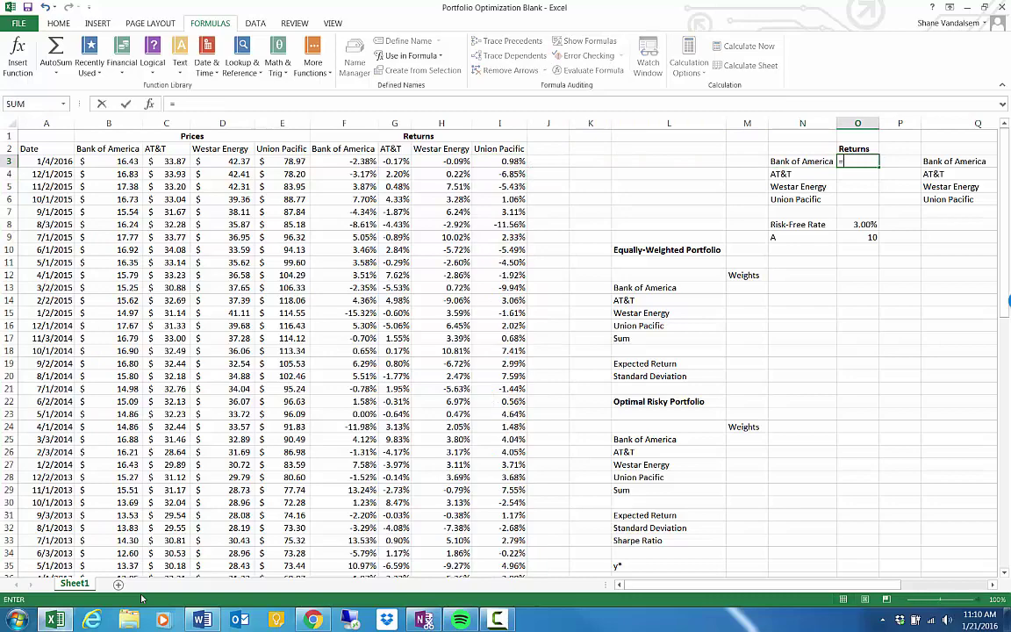
{"action": "scroll", "coordinate": [351, 381], "scroll_direction": "down", "scroll_amount": 15}
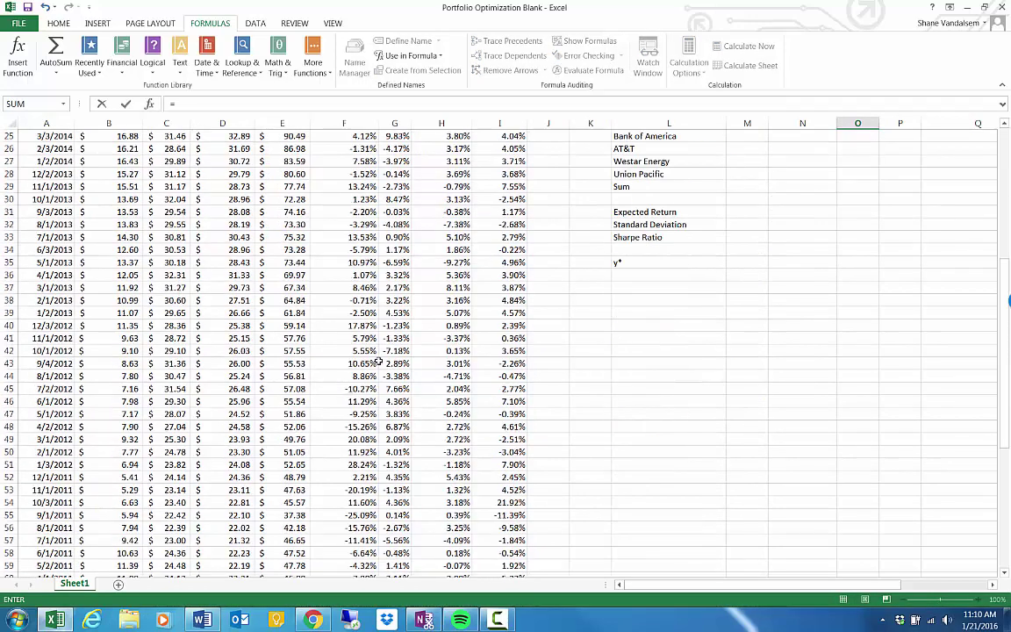
{"action": "scroll", "coordinate": [410, 376], "scroll_direction": "down", "scroll_amount": 4}
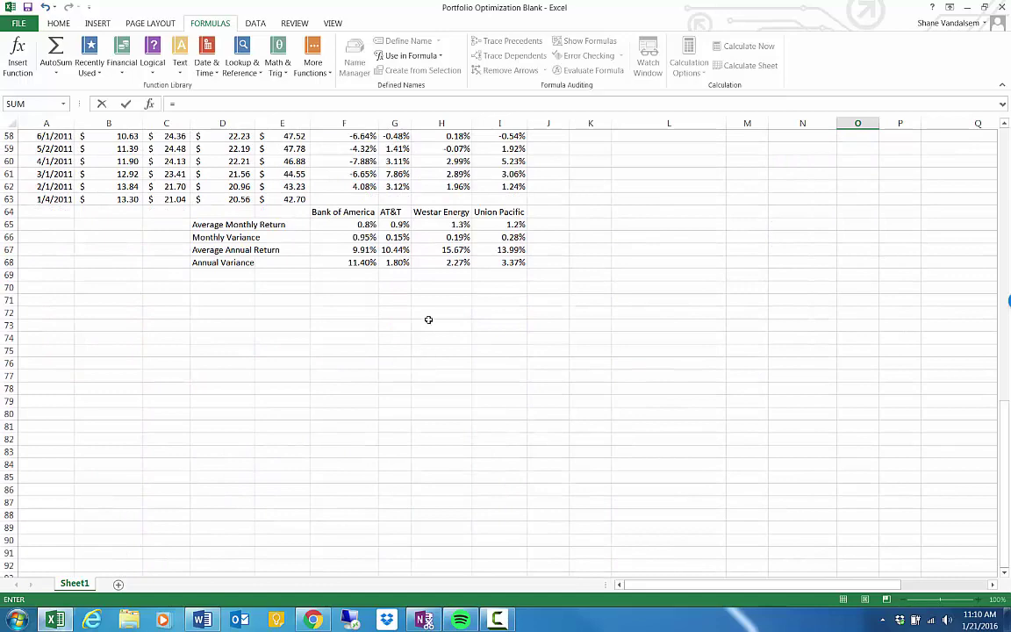
{"action": "left_click", "coordinate": [365, 250]}
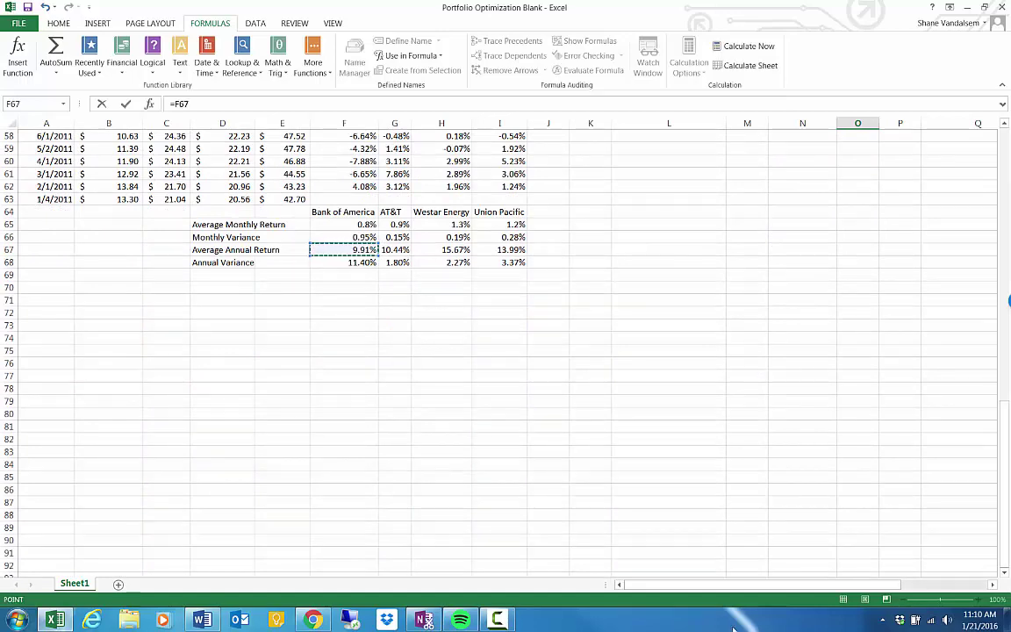
{"action": "key", "text": "Return"}
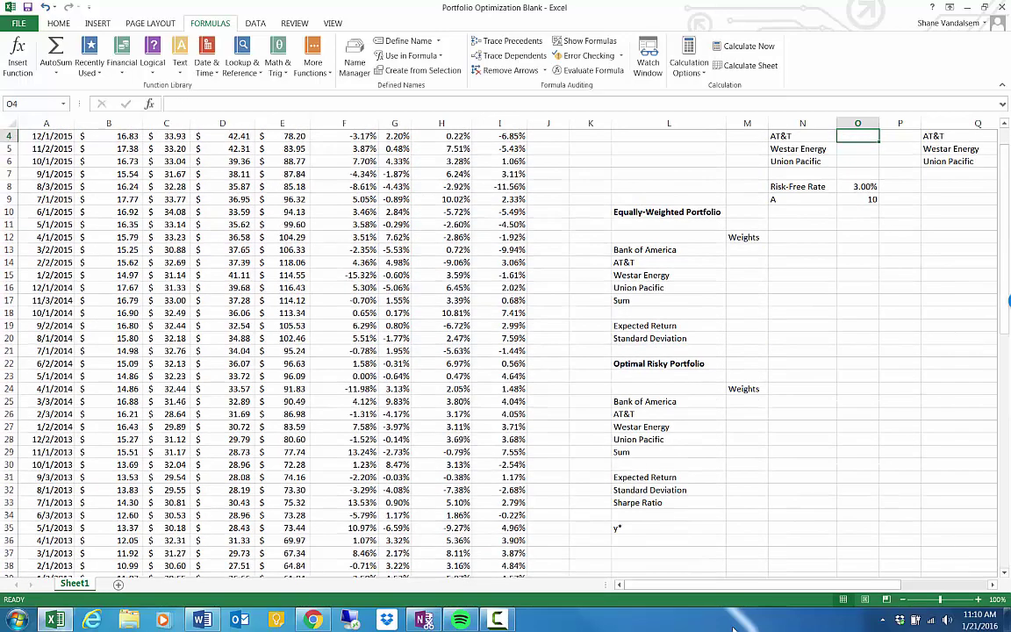
Link AT&T's return in cell O4 to its average annual return in G67.
{"action": "type", "text": "="}
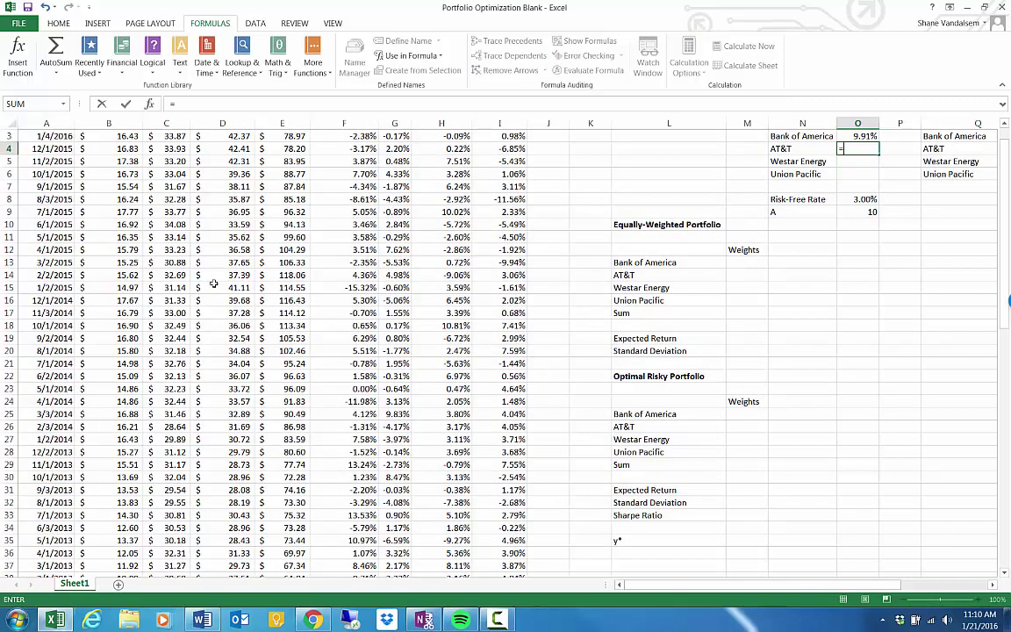
{"action": "scroll", "coordinate": [570, 427], "scroll_direction": "down", "scroll_amount": 2}
{"action": "scroll", "coordinate": [570, 427], "scroll_direction": "down", "scroll_amount": 12}
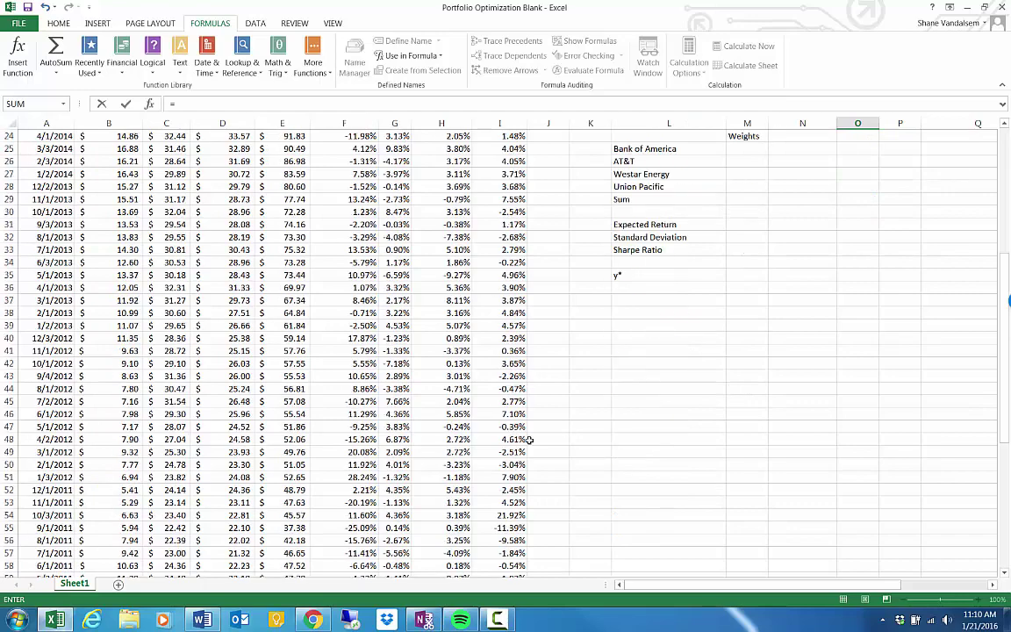
{"action": "left_click", "coordinate": [401, 414]}
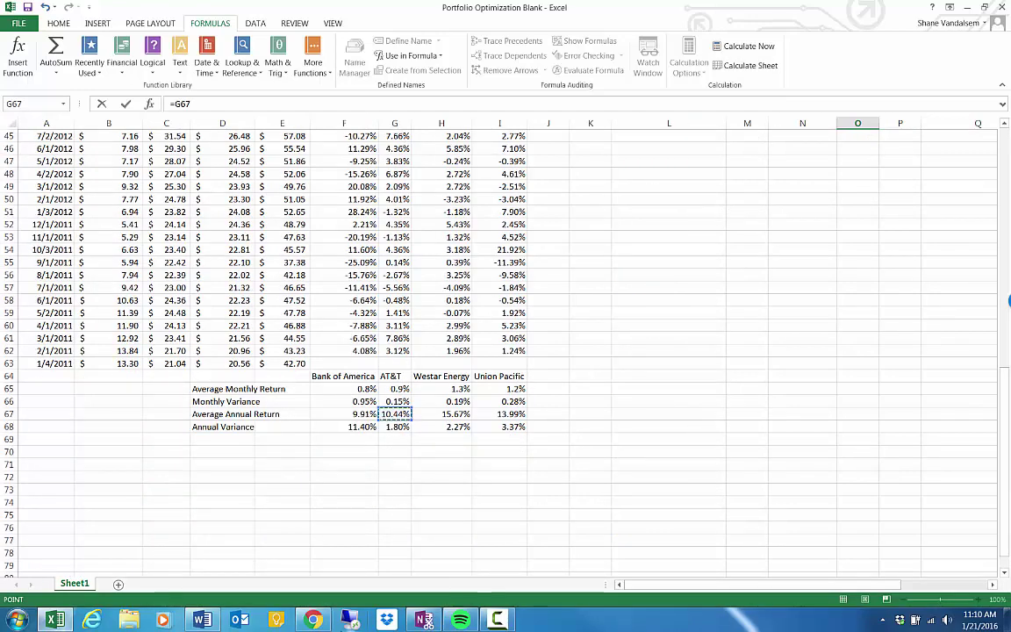
{"action": "scroll", "coordinate": [401, 413], "scroll_direction": "up", "scroll_amount": 13}
{"action": "key", "text": "Return"}
{"action": "scroll", "coordinate": [836, 129], "scroll_direction": "up", "scroll_amount": 2}
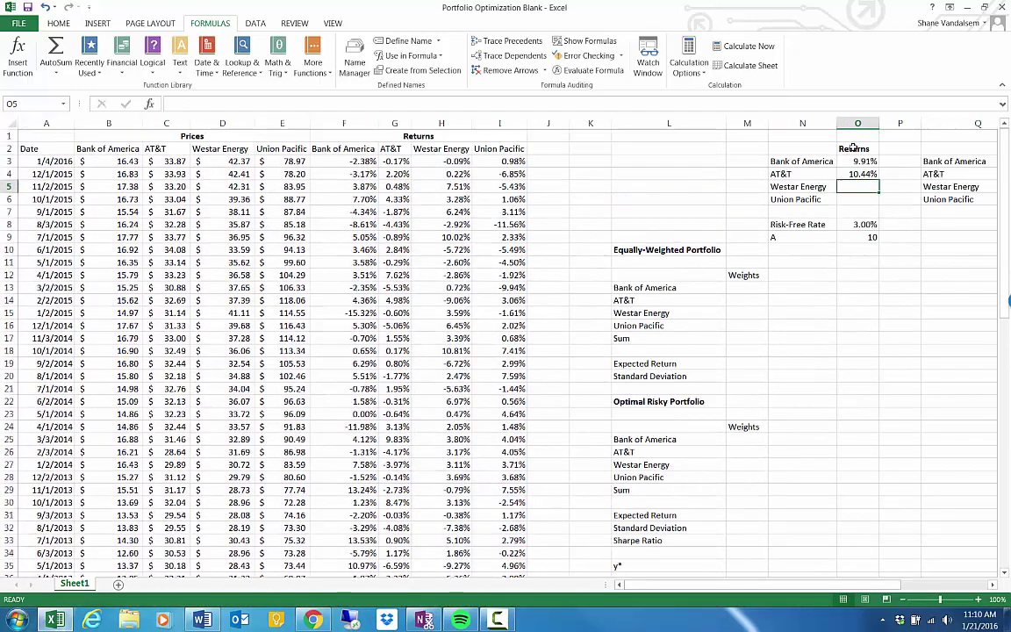
Link Westar Energy's return in cell O5 to its average annual return in H67.
{"action": "type", "text": "="}
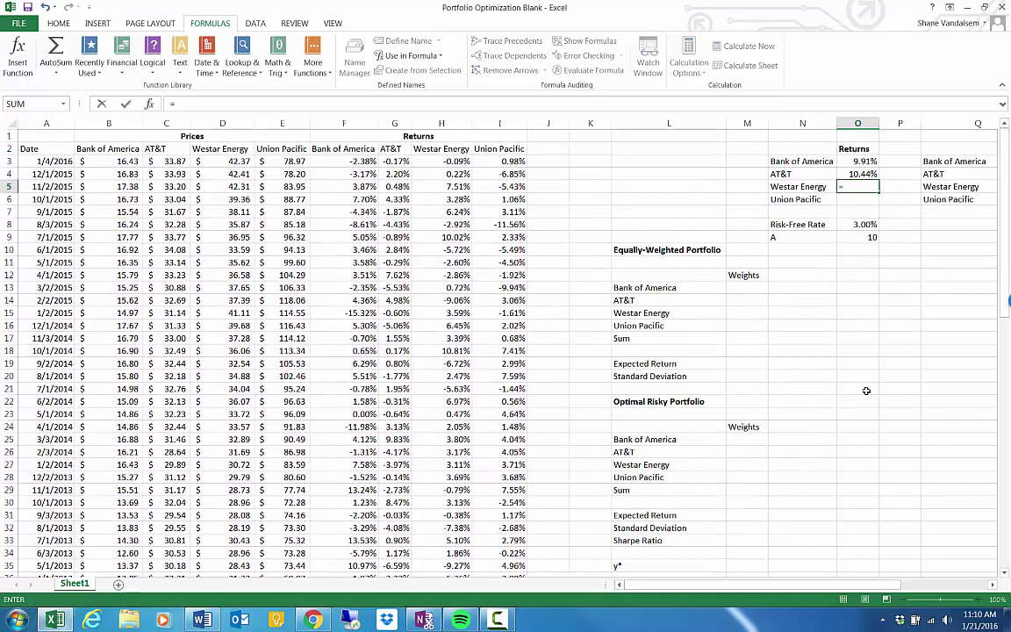
{"action": "scroll", "coordinate": [412, 410], "scroll_direction": "down", "scroll_amount": 16}
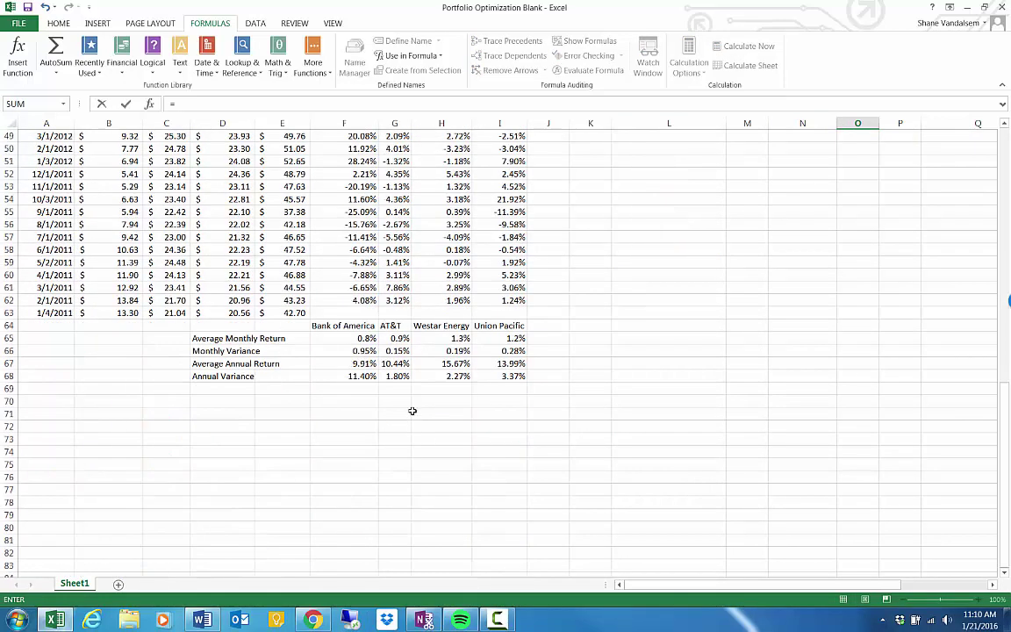
{"action": "left_click", "coordinate": [461, 373]}
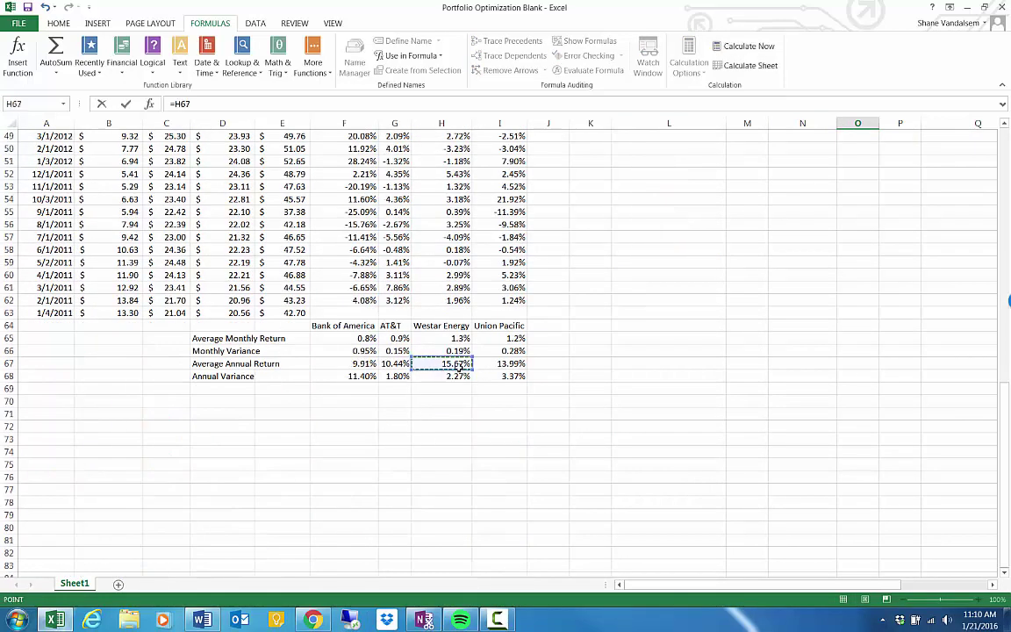
{"action": "key", "text": "Return"}
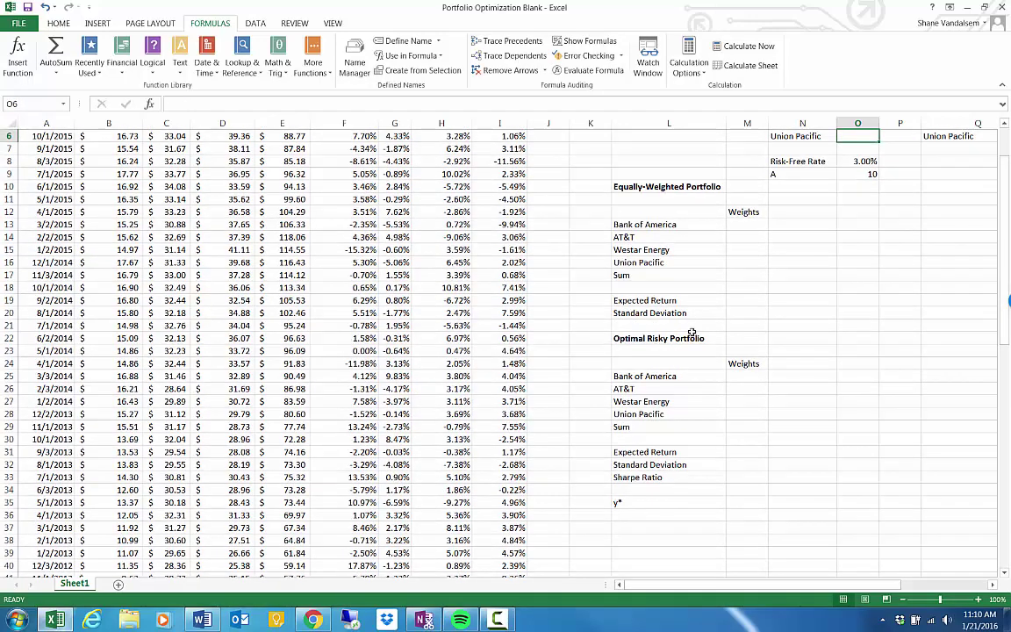
Link Union Pacific's return in cell O6 to its average annual return in I67.
{"action": "type", "text": "="}
{"action": "scroll", "coordinate": [361, 244], "scroll_direction": "down", "scroll_amount": 14}
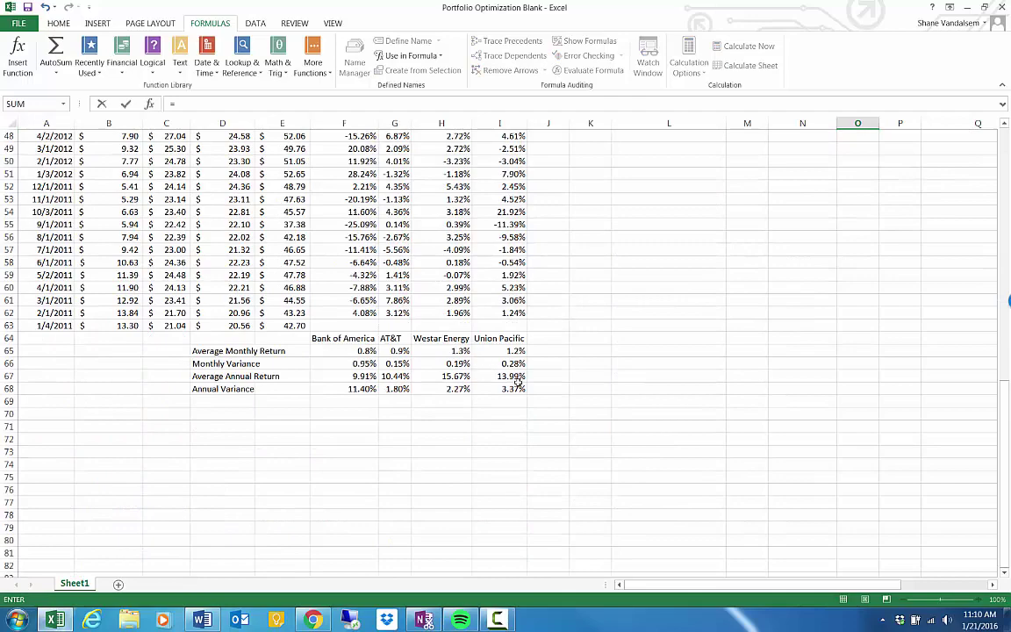
{"action": "left_click", "coordinate": [498, 376]}
{"action": "key", "text": "Return"}
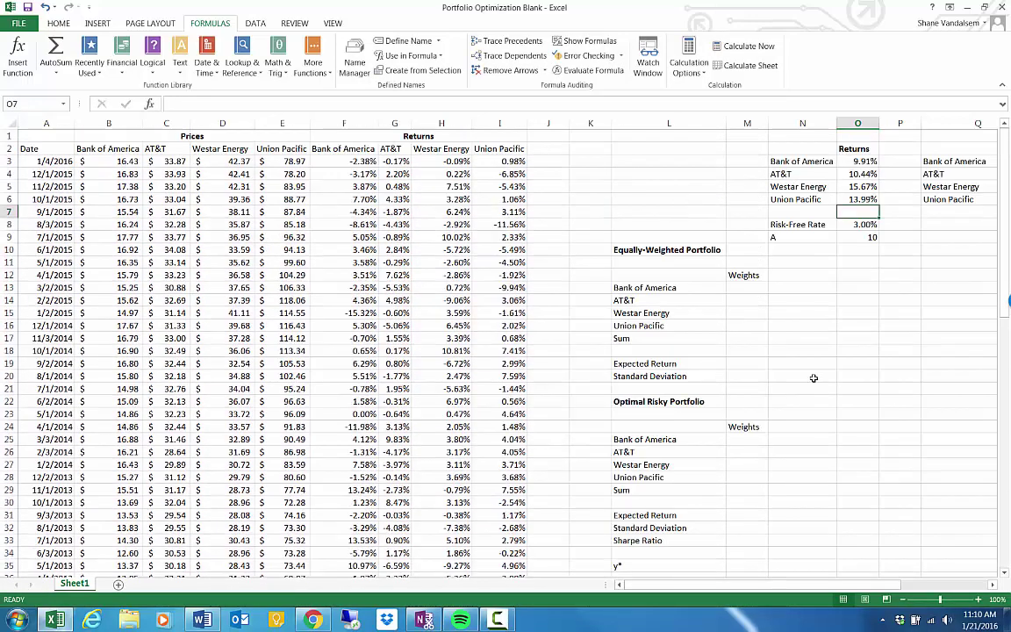
Enter =COVAR(bacret,bacret)*12 in R3 of the variance-covariance matrix for Bank of America's annual variance.
{"action": "left_click_drag", "start_coordinate": [772, 583], "coordinate": [845, 584]}
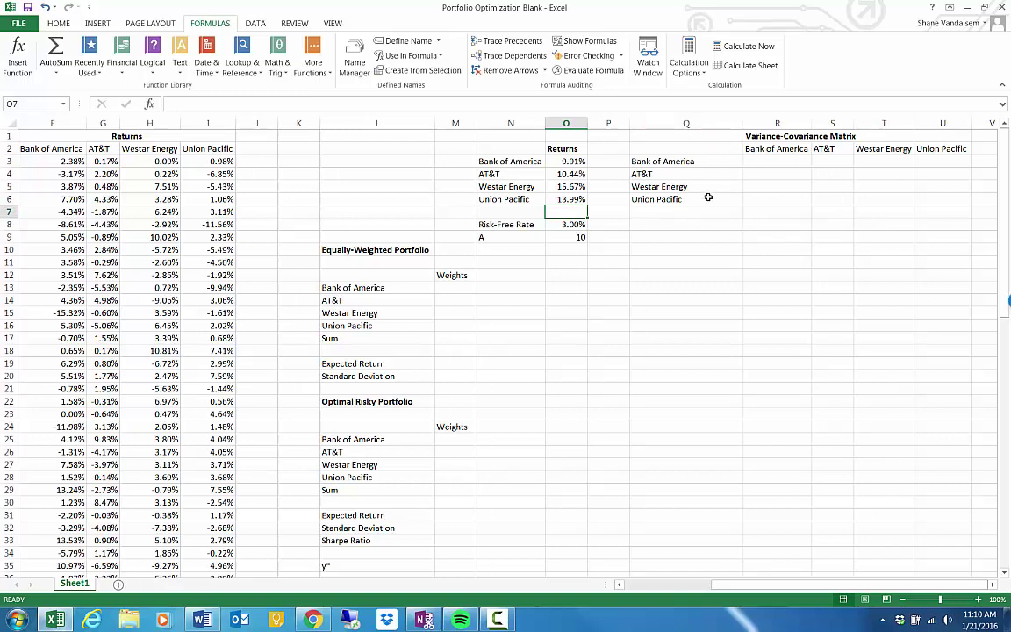
{"action": "left_click", "coordinate": [775, 163]}
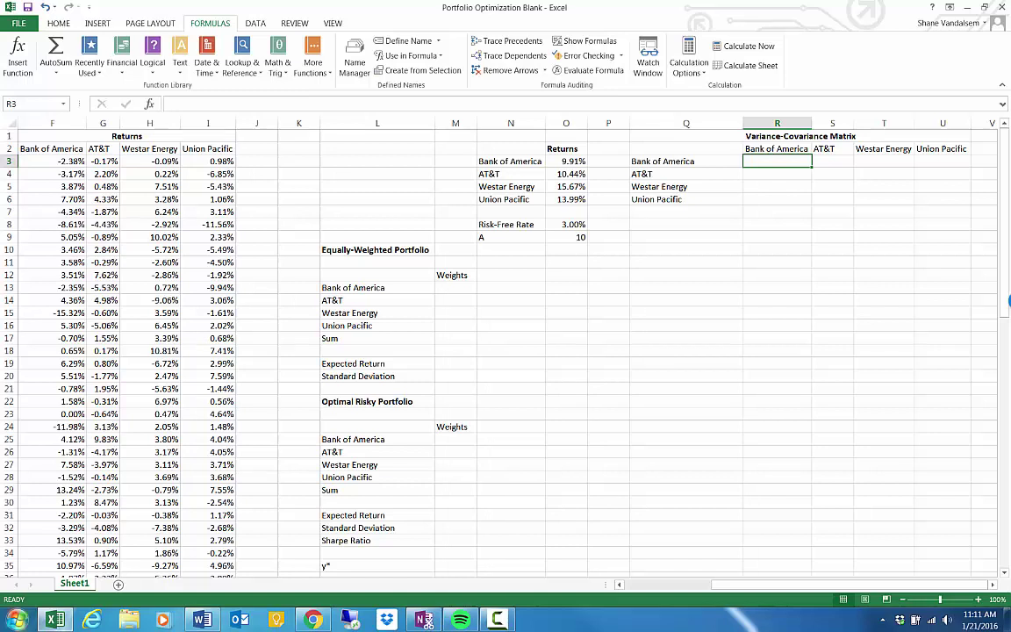
{"action": "type", "text": "=coa"}
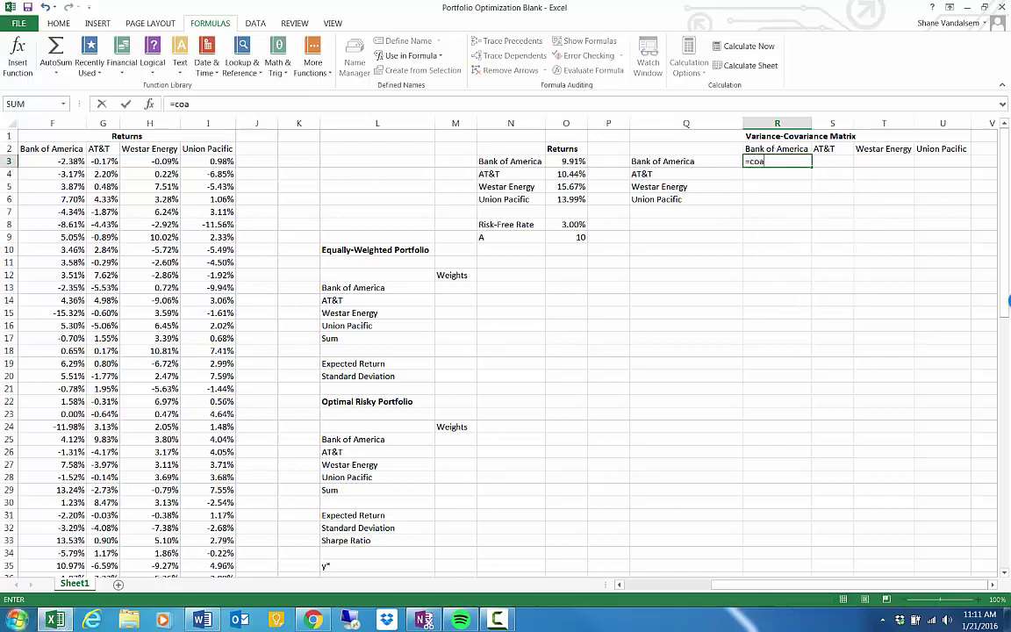
{"action": "type", "text": "vr"}
{"action": "key", "text": "BackSpace"}
{"action": "key", "text": "BackSpace"}
{"action": "key", "text": "BackSpace"}
{"action": "type", "text": "var("}
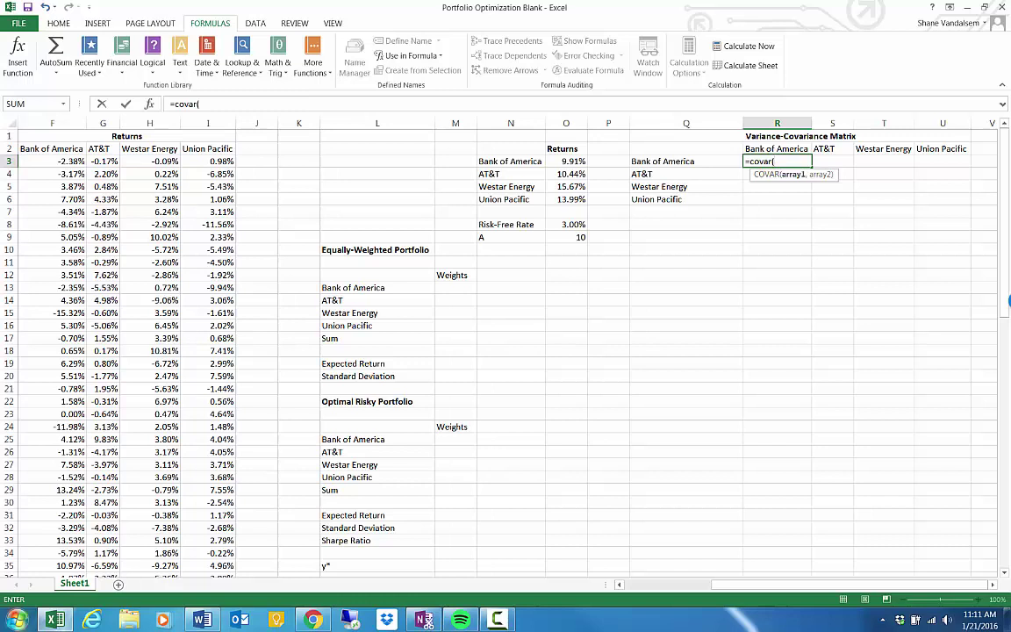
{"action": "type", "text": "bacret,"}
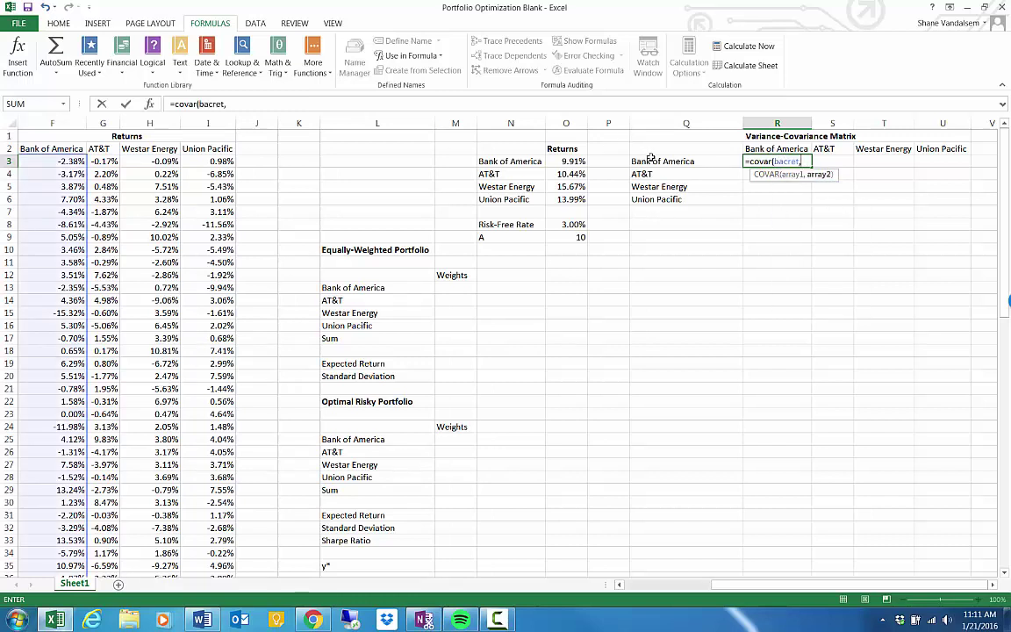
{"action": "type", "text": "bacret"}
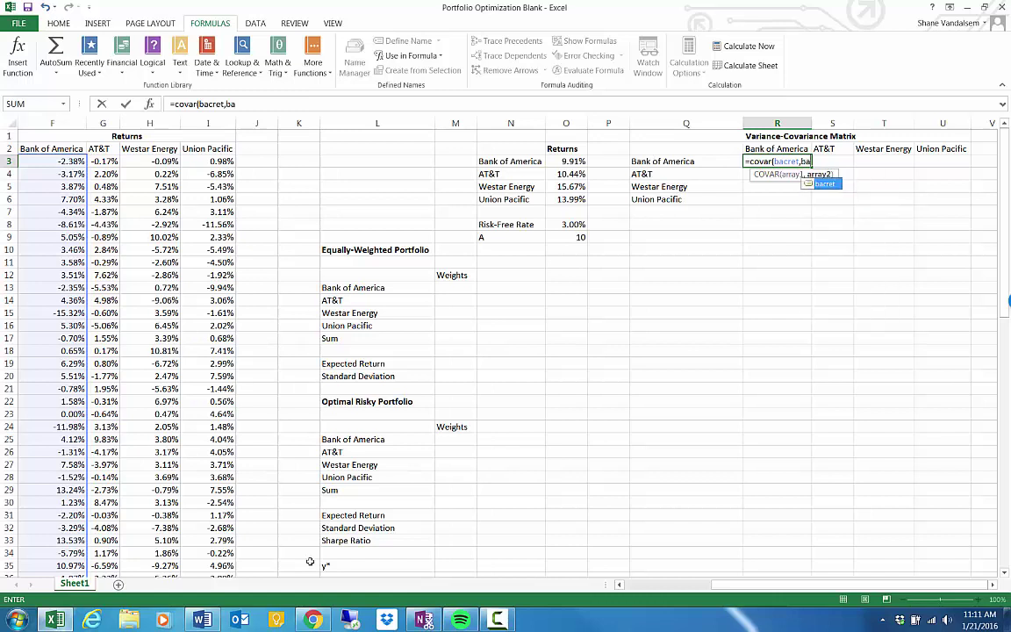
{"action": "type", "text": ")"}
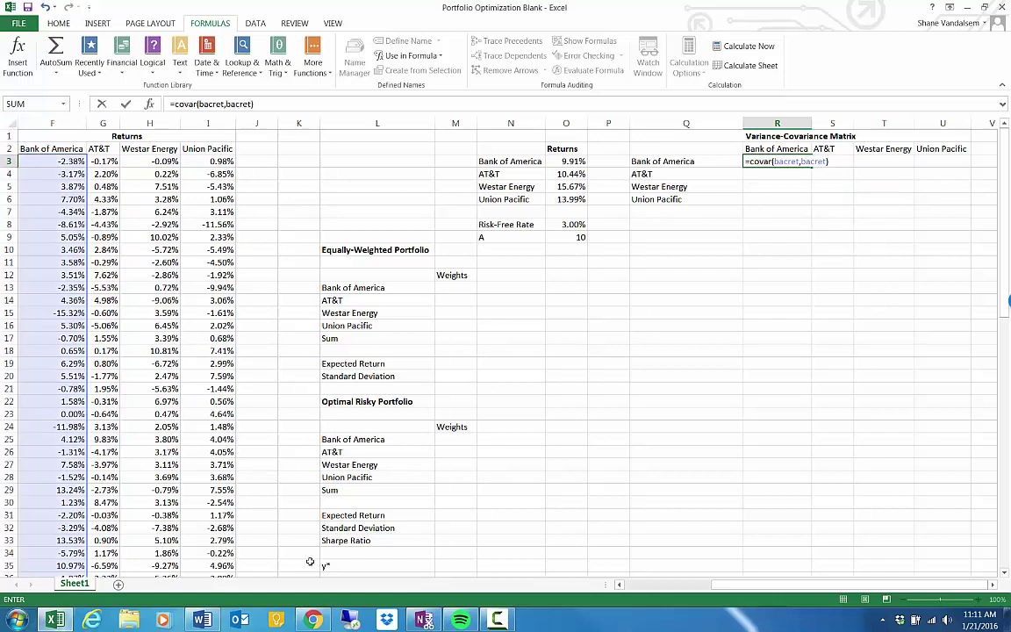
{"action": "type", "text": "*12"}
{"action": "key", "text": "Return"}
{"action": "key", "text": "Up"}
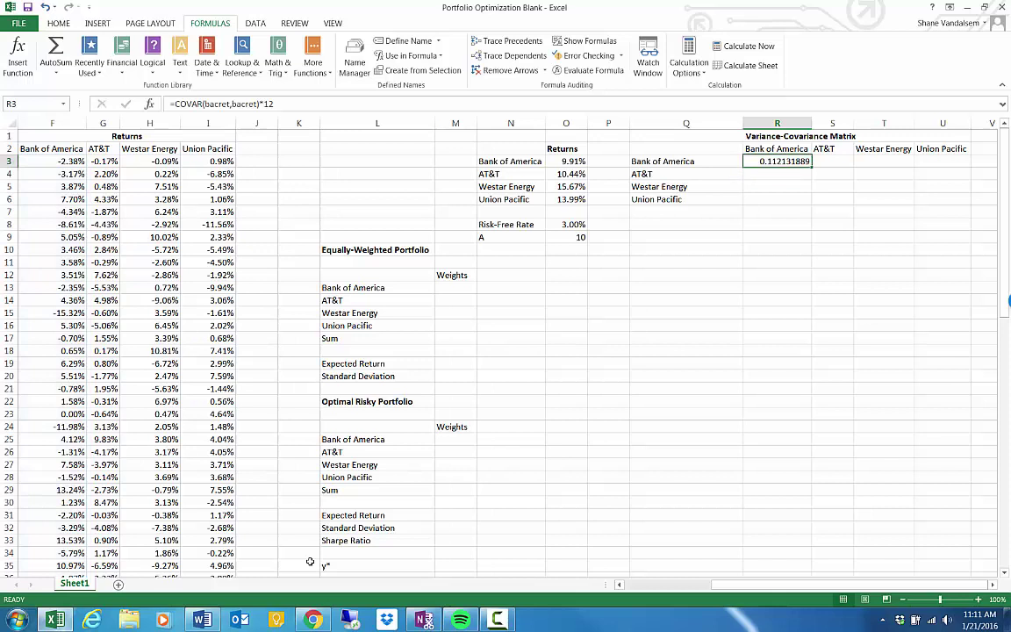
Enter =COVAR(bacret,attret)*12 in S3 for the annual covariance of Bank of America and AT&T.
{"action": "key", "text": "Right"}
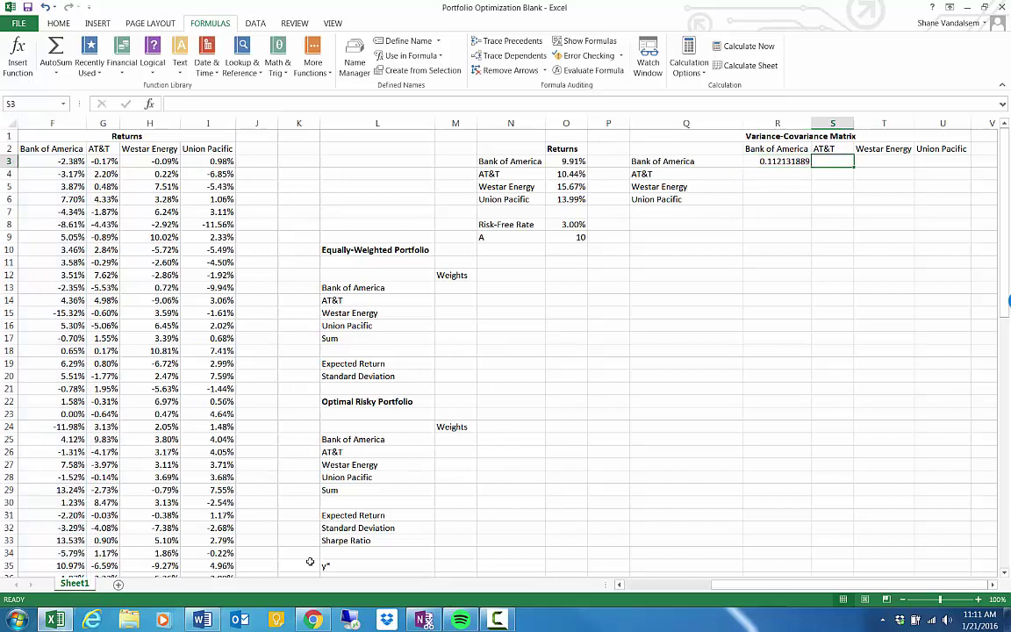
{"action": "type", "text": "=co"}
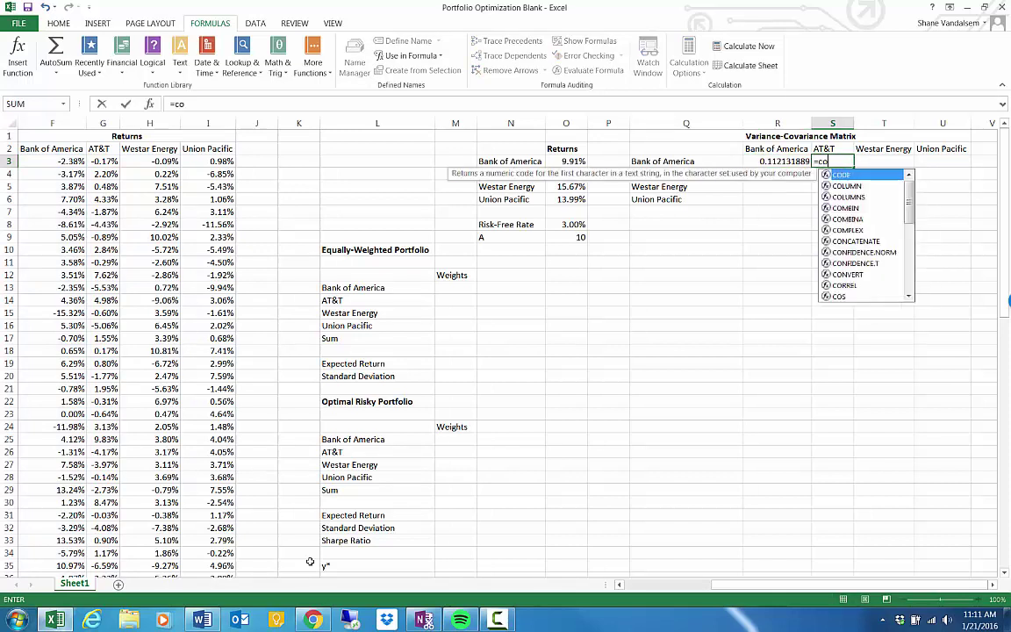
{"action": "type", "text": "var("}
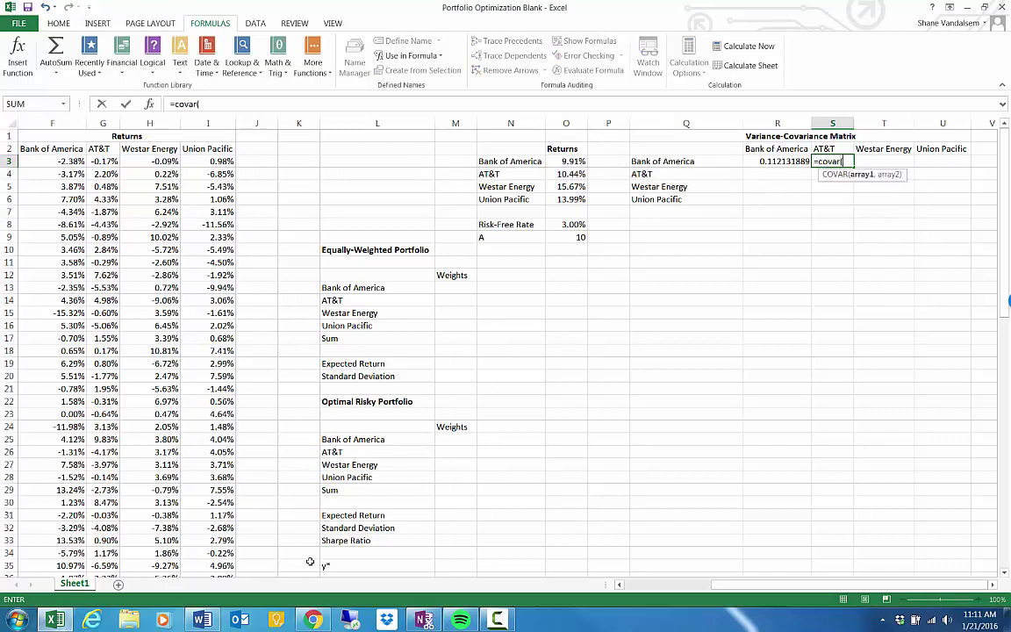
{"action": "type", "text": "bacret"}
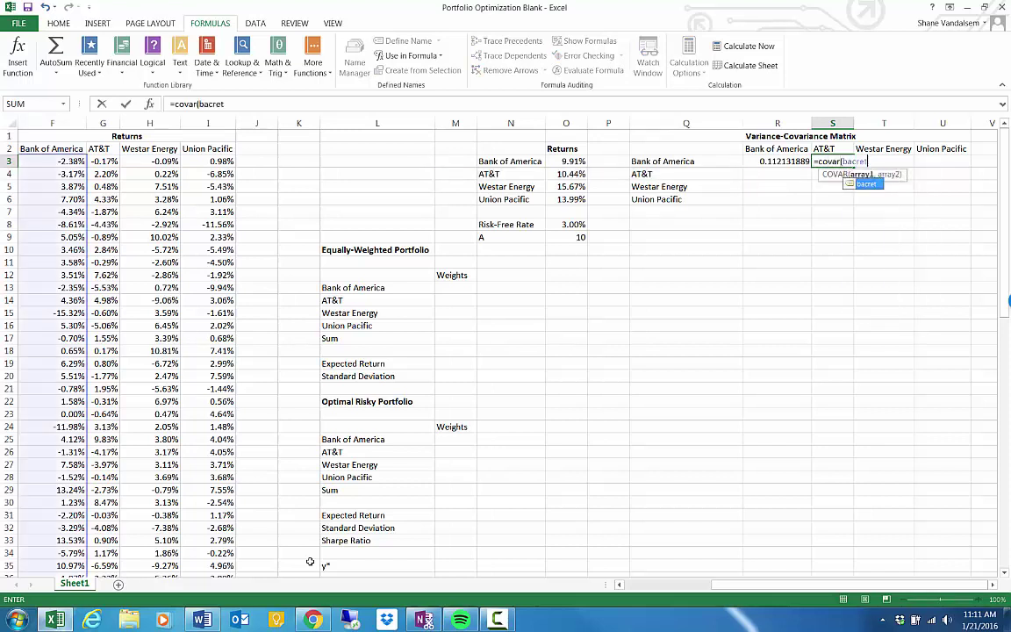
{"action": "type", "text": ",attret)*1"}
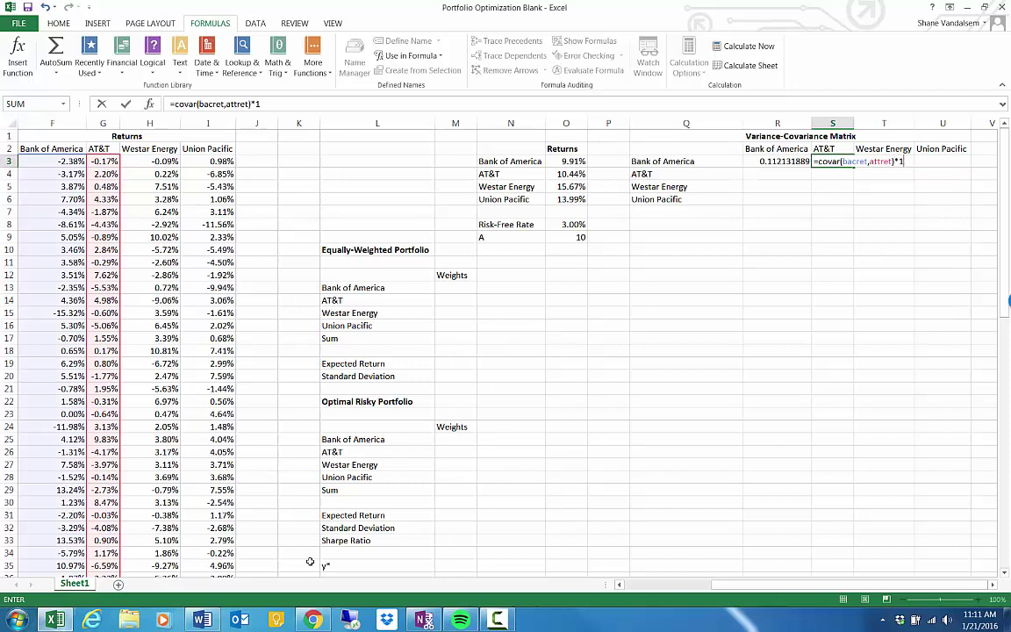
{"action": "type", "text": "2"}
{"action": "key", "text": "Return"}
{"action": "key", "text": "Up"}
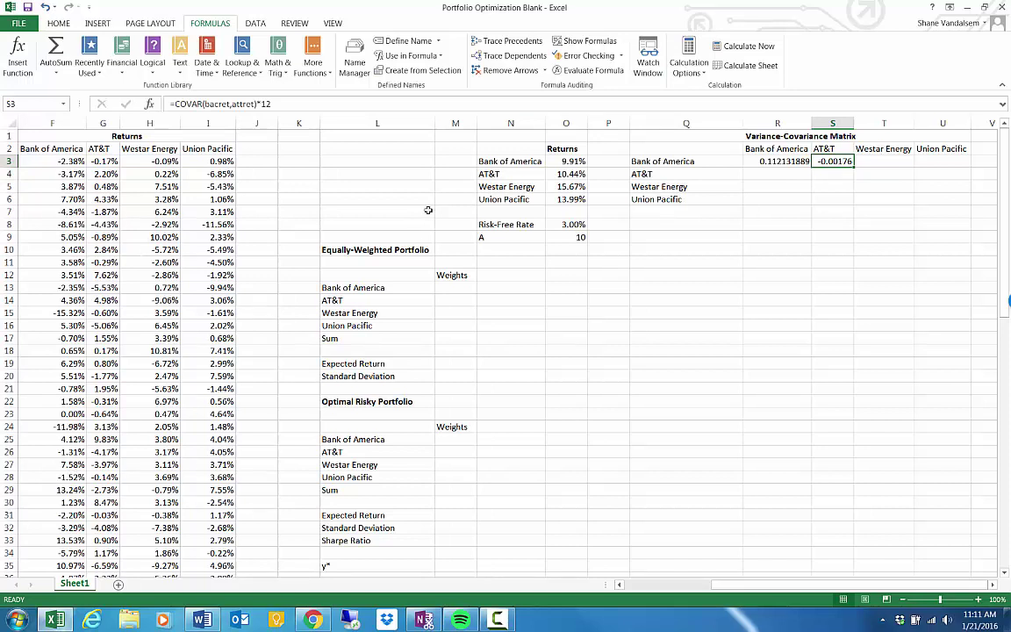
Enter =COVAR(bacret,attret)*12 in T3, the Bank of America row's Westar Energy cell of the variance-covariance matrix.
{"action": "left_click", "coordinate": [881, 158]}
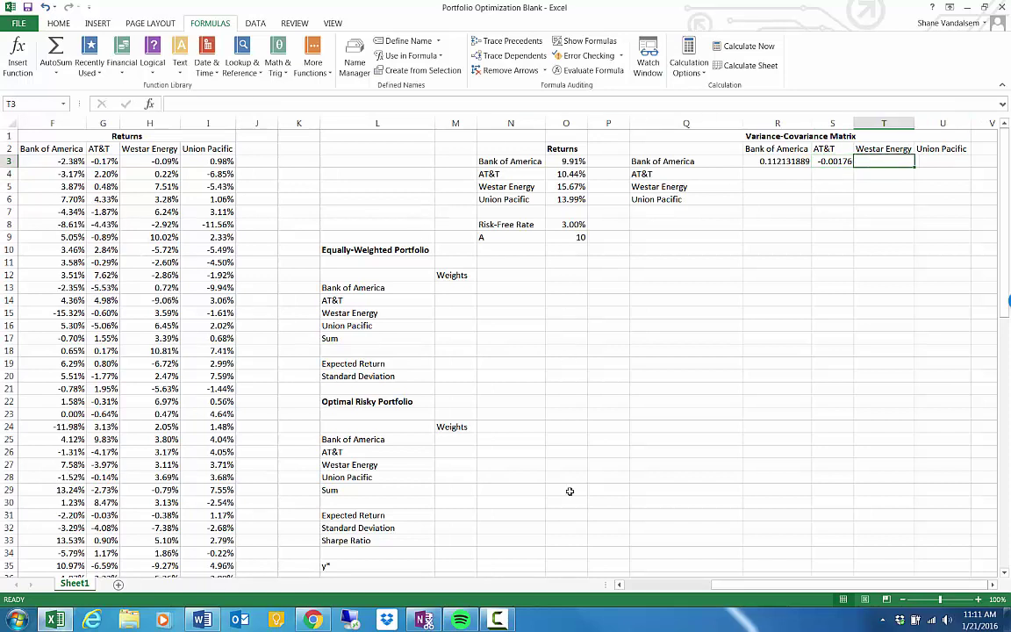
{"action": "type", "text": "=bacret"}
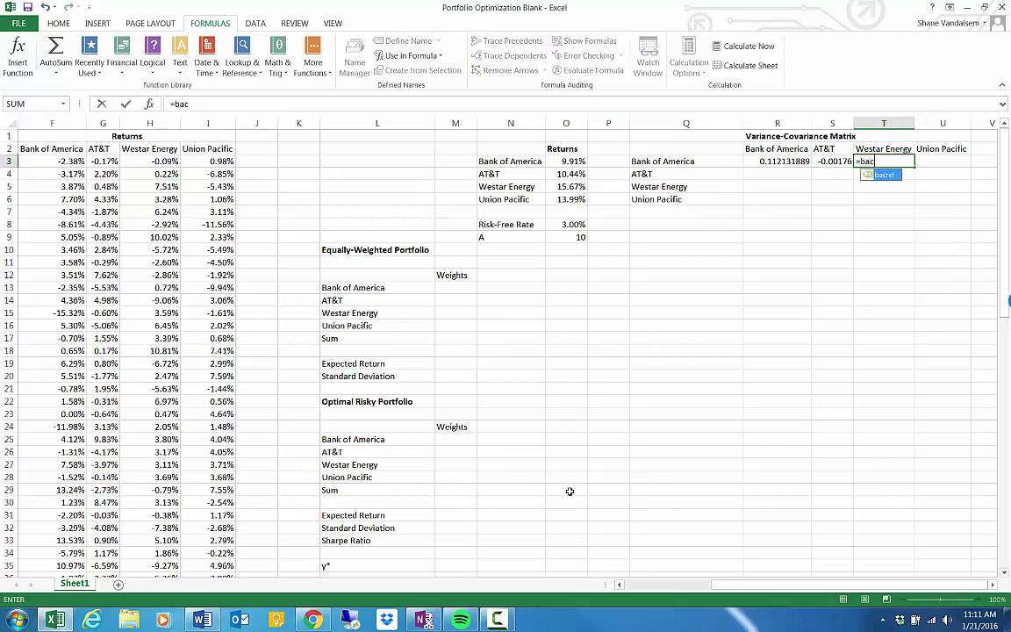
{"action": "key", "text": "BackSpace"}
{"action": "key", "text": "BackSpace"}
{"action": "key", "text": "BackSpace"}
{"action": "key", "text": "BackSpace"}
{"action": "key", "text": "BackSpace"}
{"action": "key", "text": "BackSpace"}
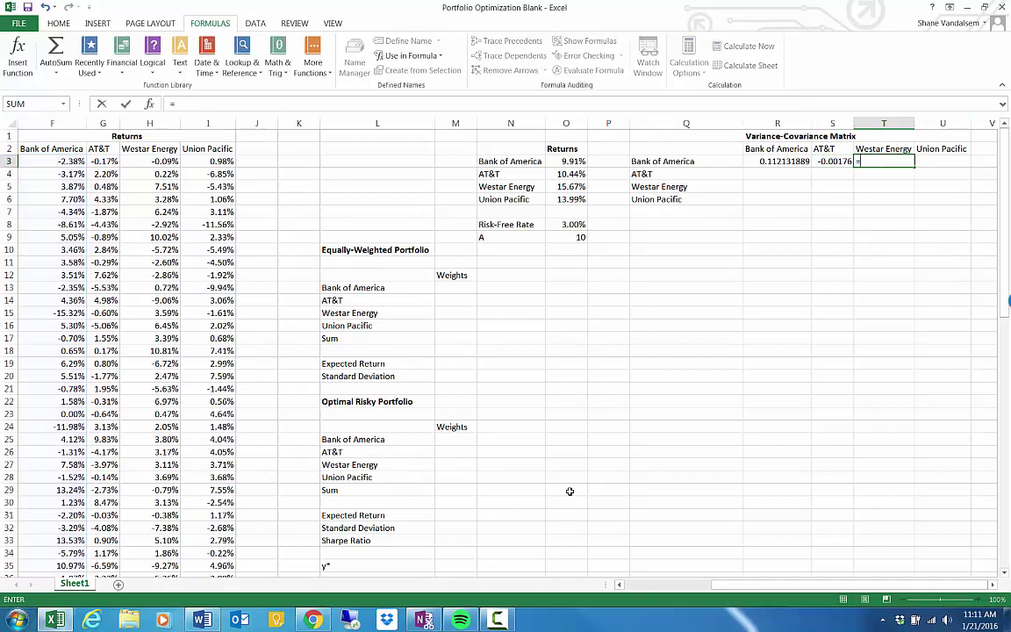
{"action": "type", "text": "covar(bacret,"}
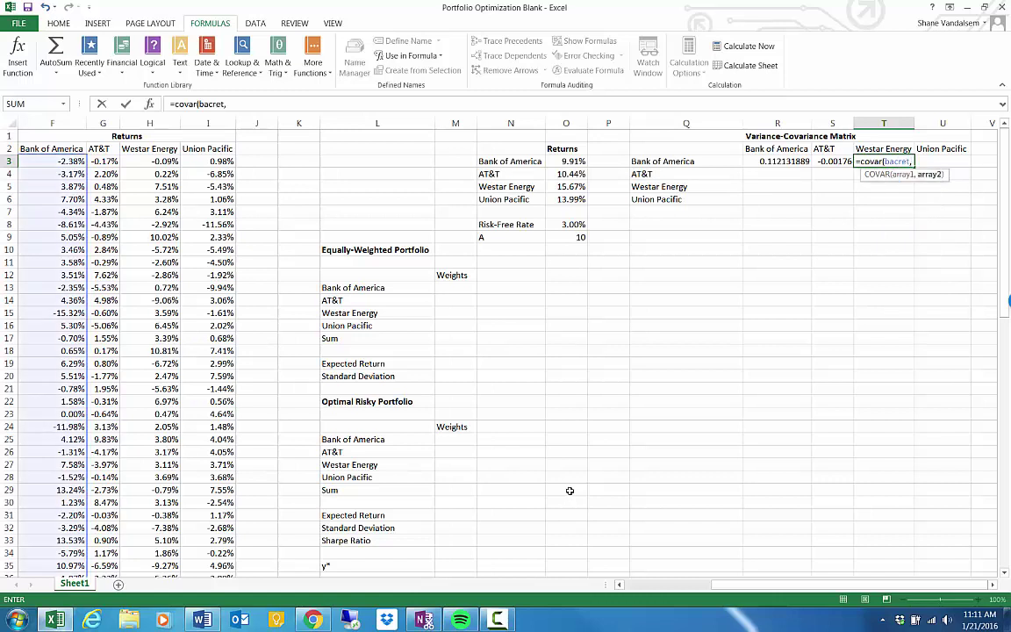
{"action": "type", "text": "attret)*"}
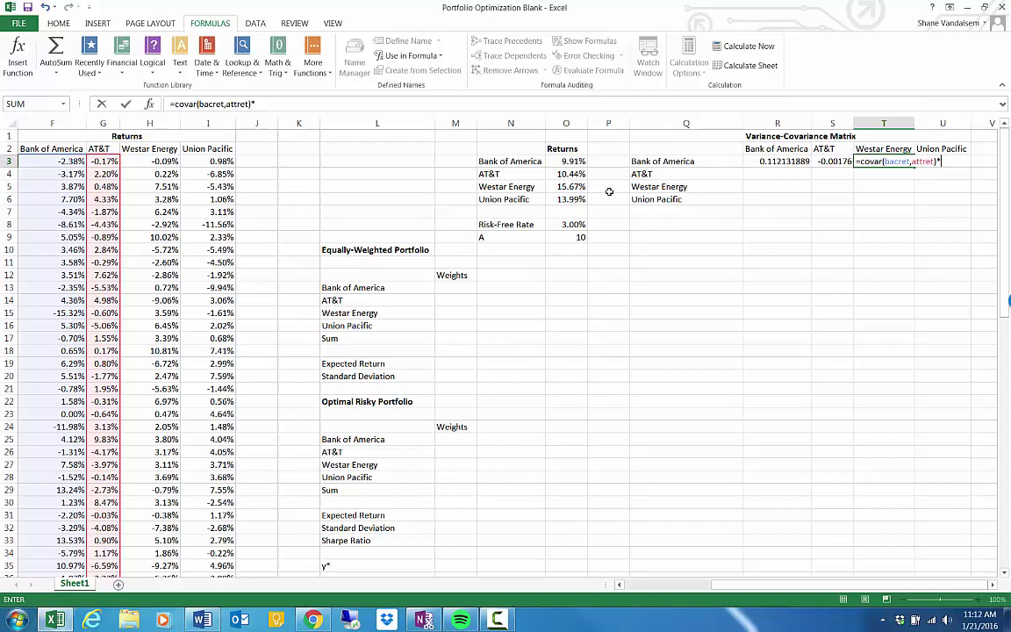
{"action": "type", "text": "12"}
{"action": "key", "text": "Tab"}
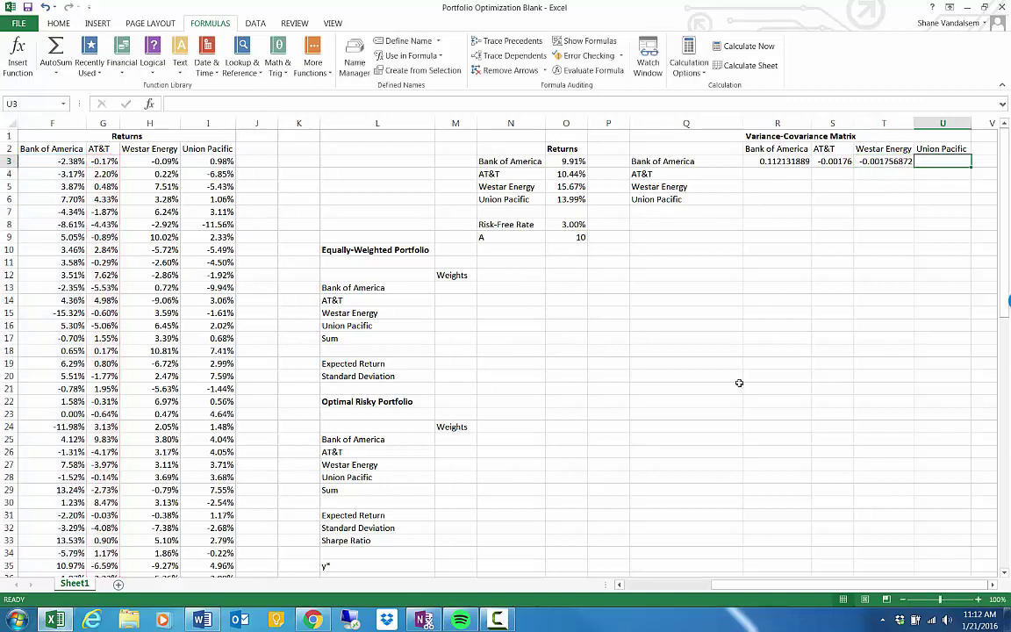
Enter =COVAR(bacret,unpret)*12 in U3 for the annual covariance of Bank of America and Union Pacific.
{"action": "type", "text": "="}
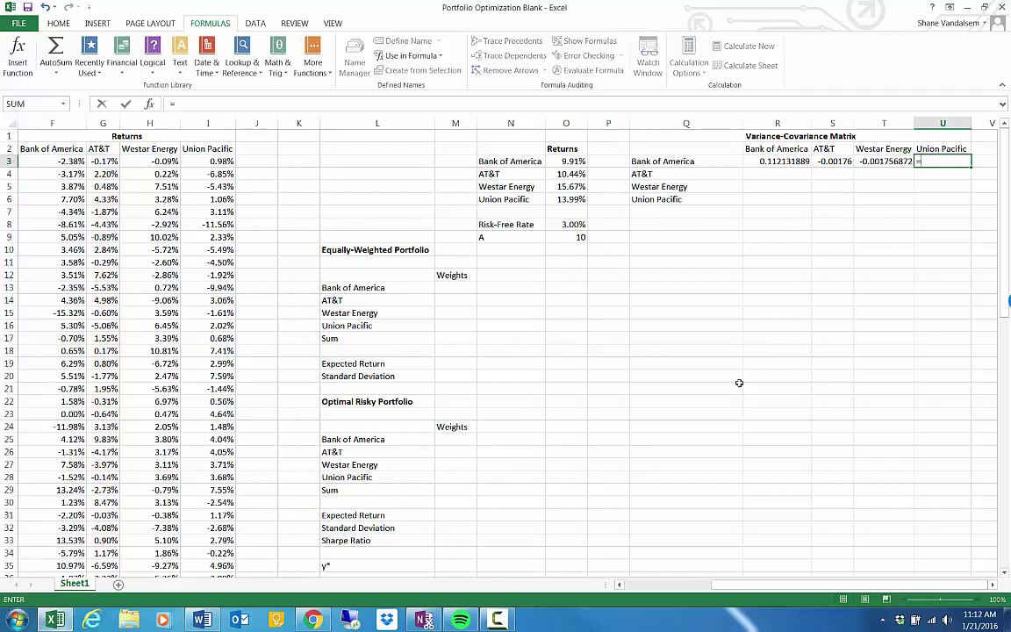
{"action": "type", "text": "bacretr"}
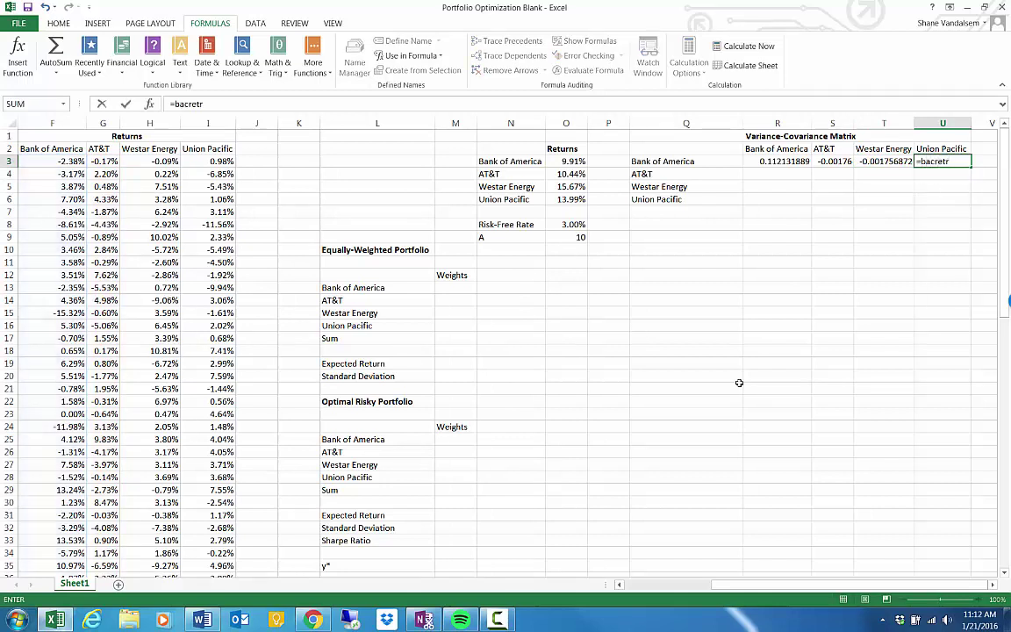
{"action": "key", "text": "BackSpace"}
{"action": "key", "text": "BackSpace"}
{"action": "key", "text": "BackSpace"}
{"action": "key", "text": "BackSpace"}
{"action": "key", "text": "BackSpace"}
{"action": "key", "text": "BackSpace"}
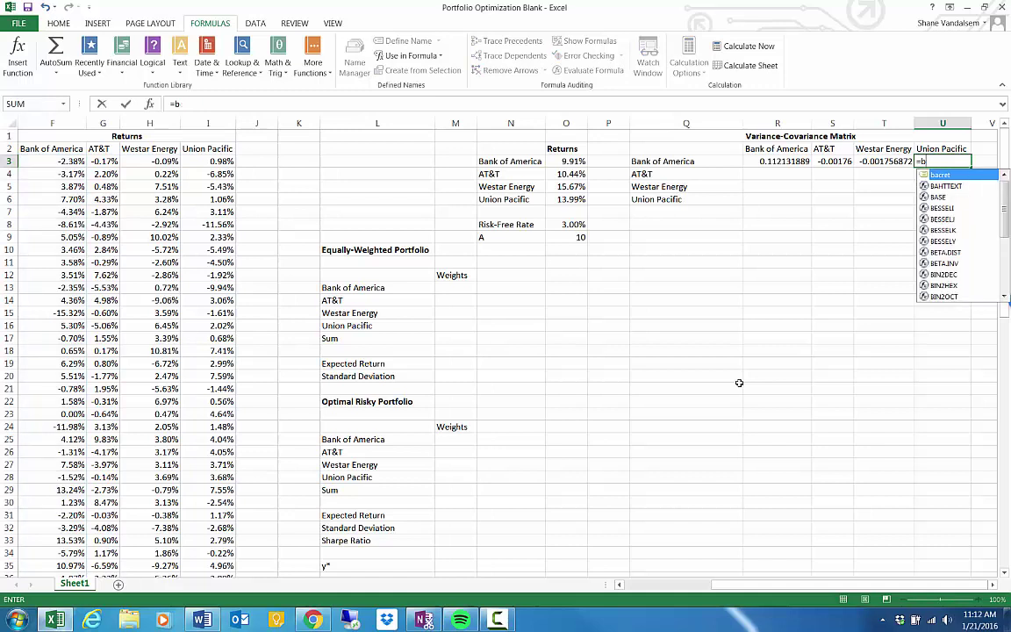
{"action": "key", "text": "BackSpace"}
{"action": "type", "text": "cav"}
{"action": "key", "text": "BackSpace"}
{"action": "key", "text": "BackSpace"}
{"action": "type", "text": "ovar"}
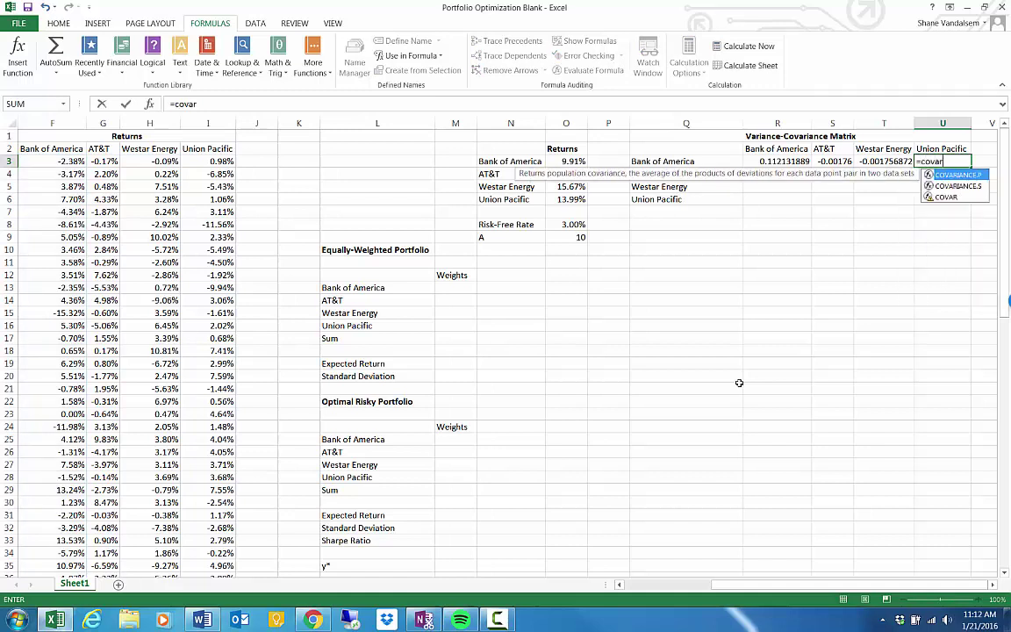
{"action": "type", "text": "(bacret,"}
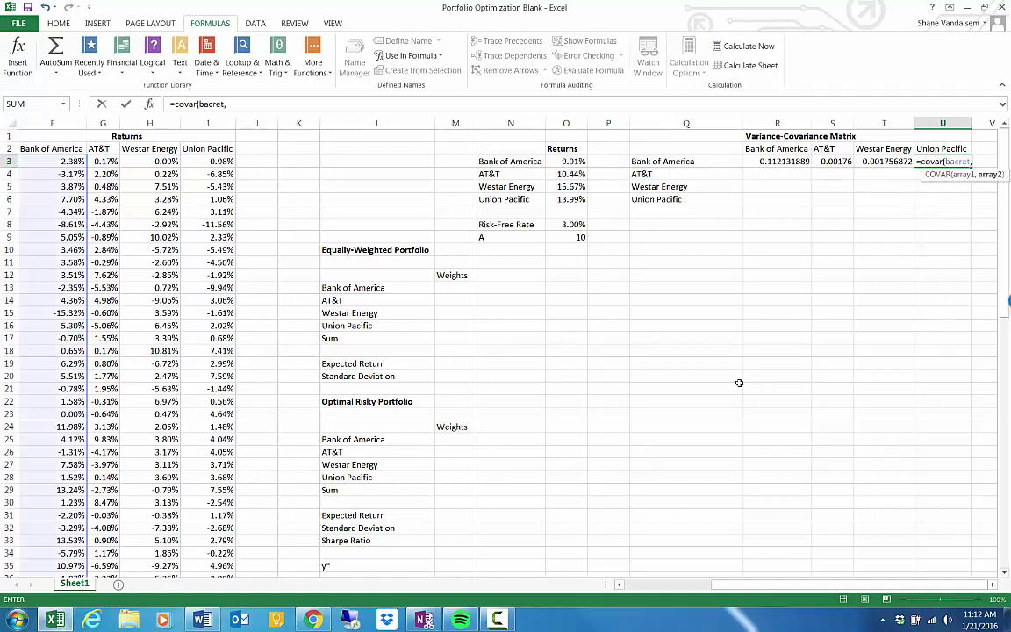
{"action": "type", "text": "unpret"}
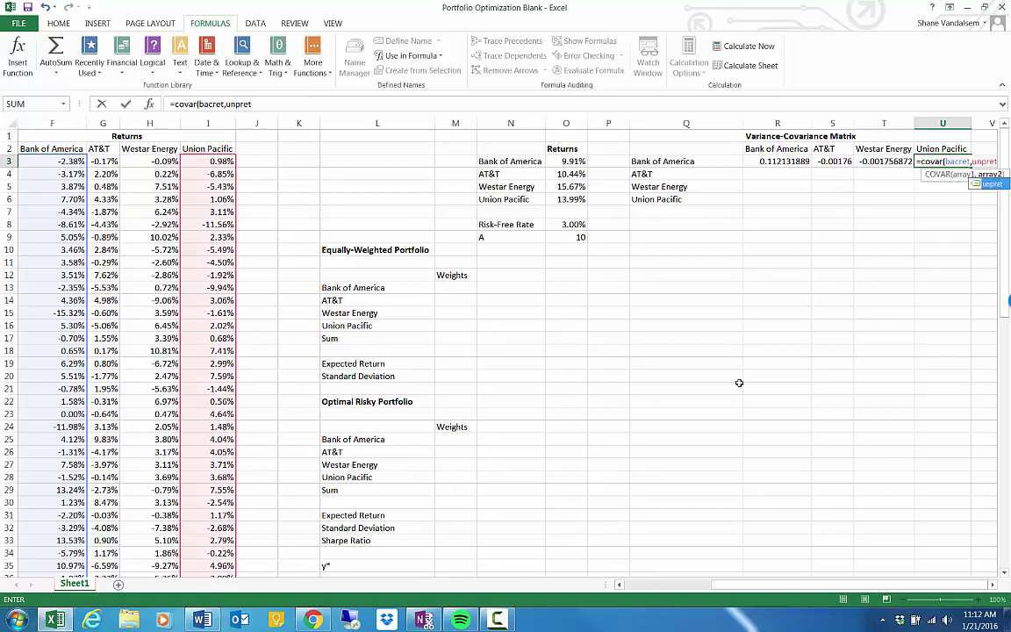
{"action": "type", "text": ")"}
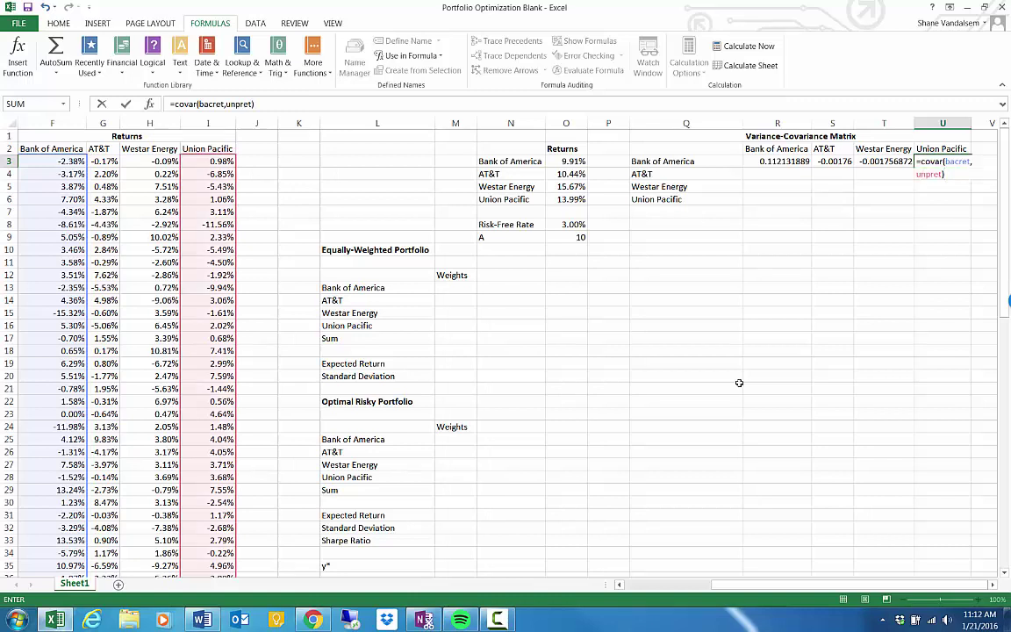
{"action": "type", "text": "*12"}
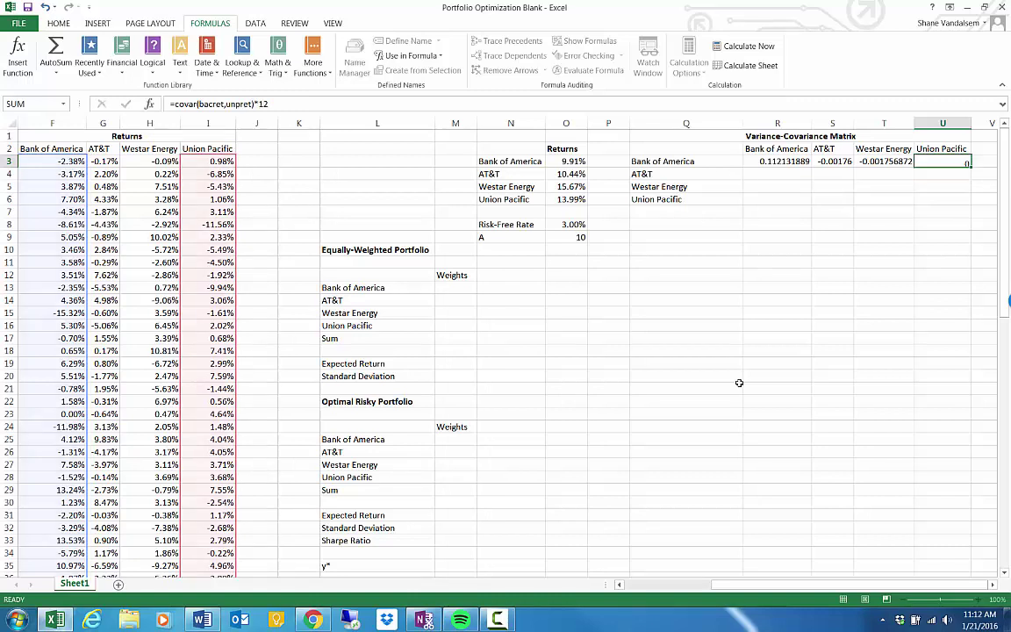
{"action": "key", "text": "Return"}
Link R4, the AT&T row's Bank of America covariance, to S3.
{"action": "key", "text": "Left"}
{"action": "key", "text": "Left"}
{"action": "key", "text": "Left"}
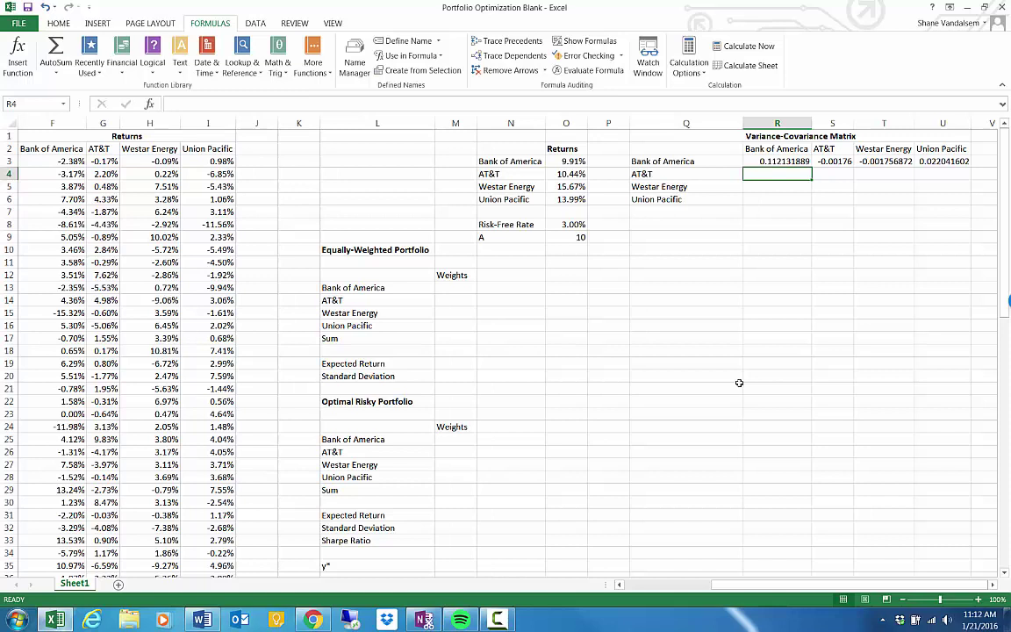
{"action": "type", "text": "="}
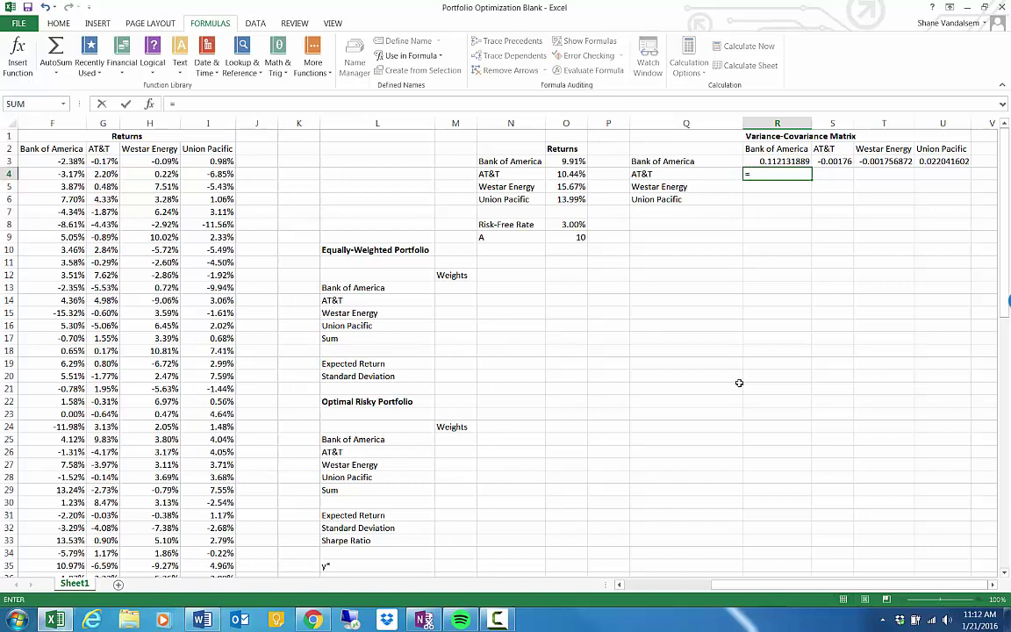
{"action": "key", "text": "Up"}
{"action": "key", "text": "Right"}
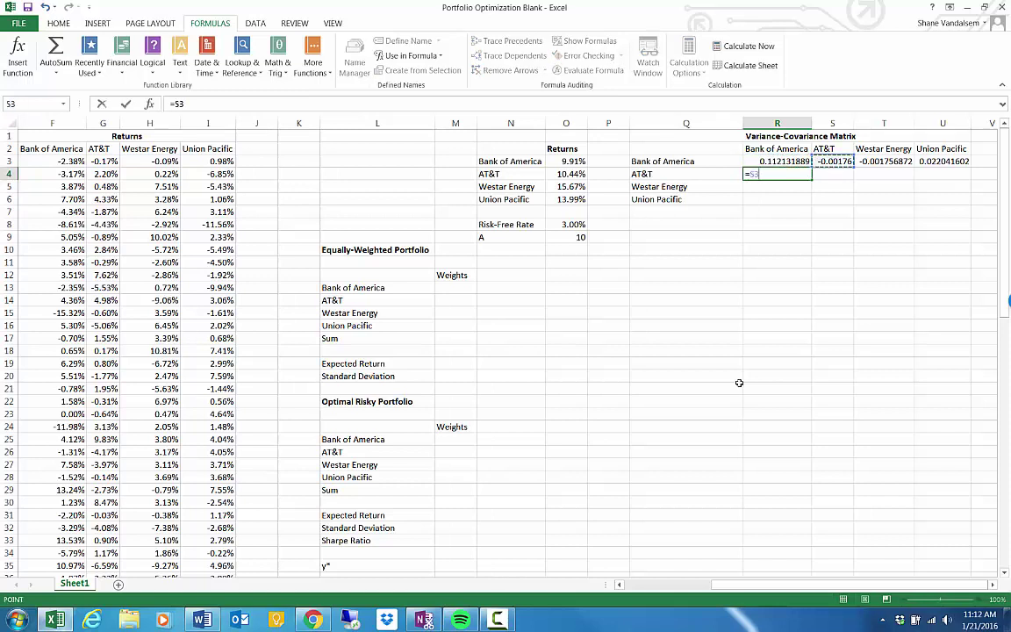
{"action": "key", "text": "Return"}
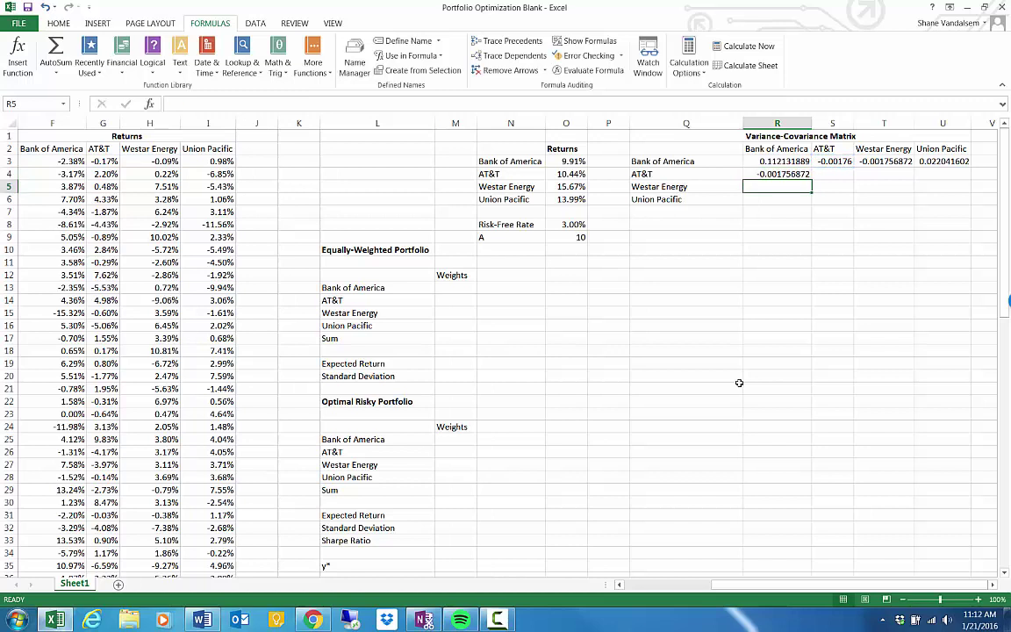
Link R5, the Westar Energy row's Bank of America covariance, to T3.
{"action": "type", "text": "="}
{"action": "key", "text": "Up"}
{"action": "key", "text": "Up"}
{"action": "key", "text": "Right"}
{"action": "key", "text": "Right"}
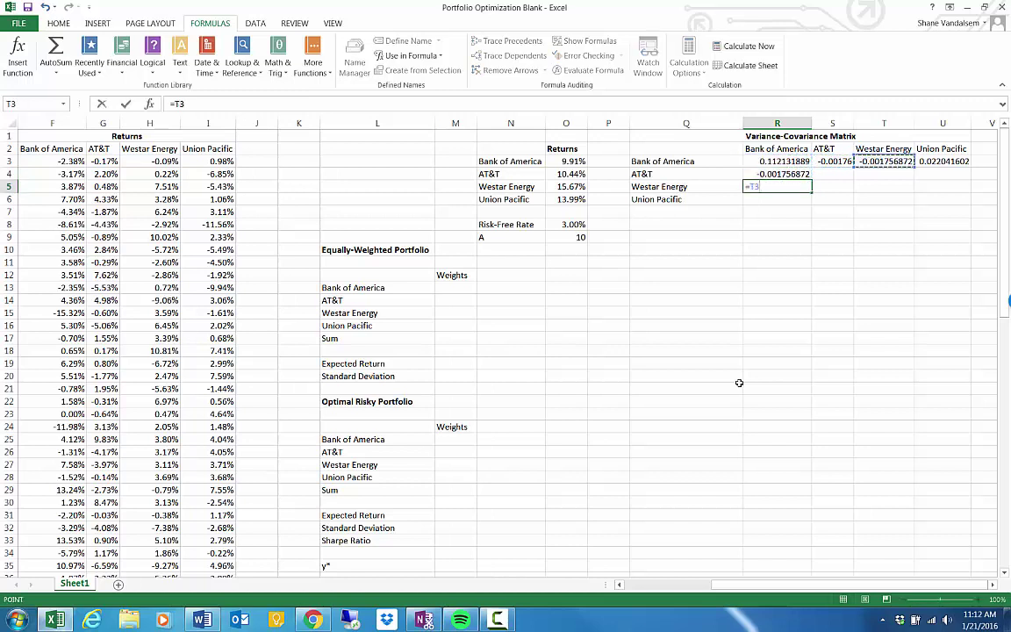
{"action": "key", "text": "Return"}
{"action": "key", "text": "Up"}
{"action": "key", "text": "Up"}
{"action": "key", "text": "Up"}
{"action": "key", "text": "Left"}
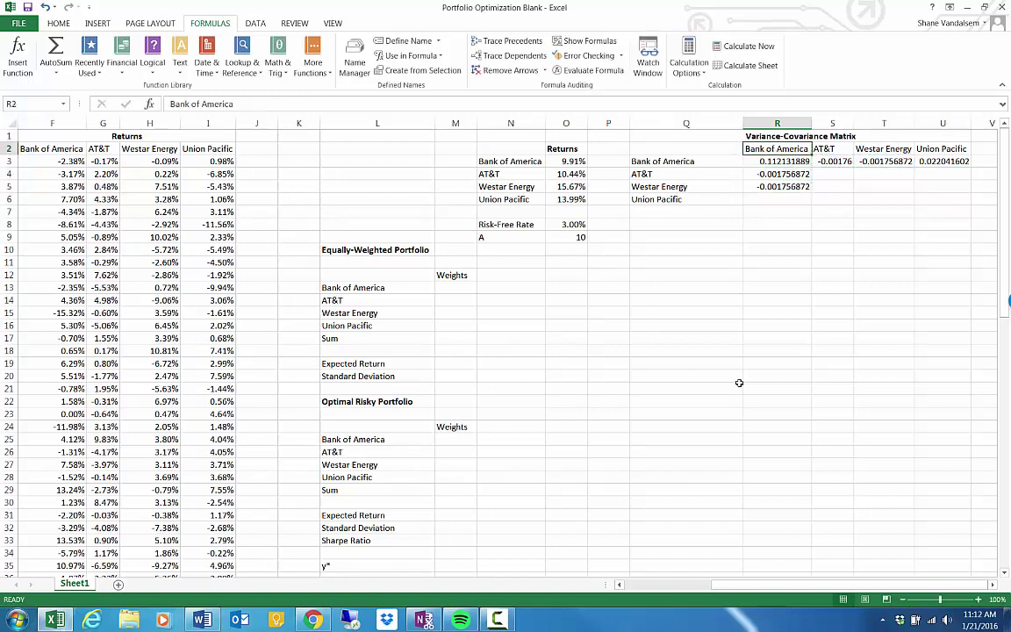
{"action": "key", "text": "Right"}
{"action": "key", "text": "Down"}
{"action": "key", "text": "Down"}
{"action": "key", "text": "Left"}
{"action": "key", "text": "Left"}
{"action": "key", "text": "Left"}
{"action": "key", "text": "Up"}
{"action": "key", "text": "Up"}
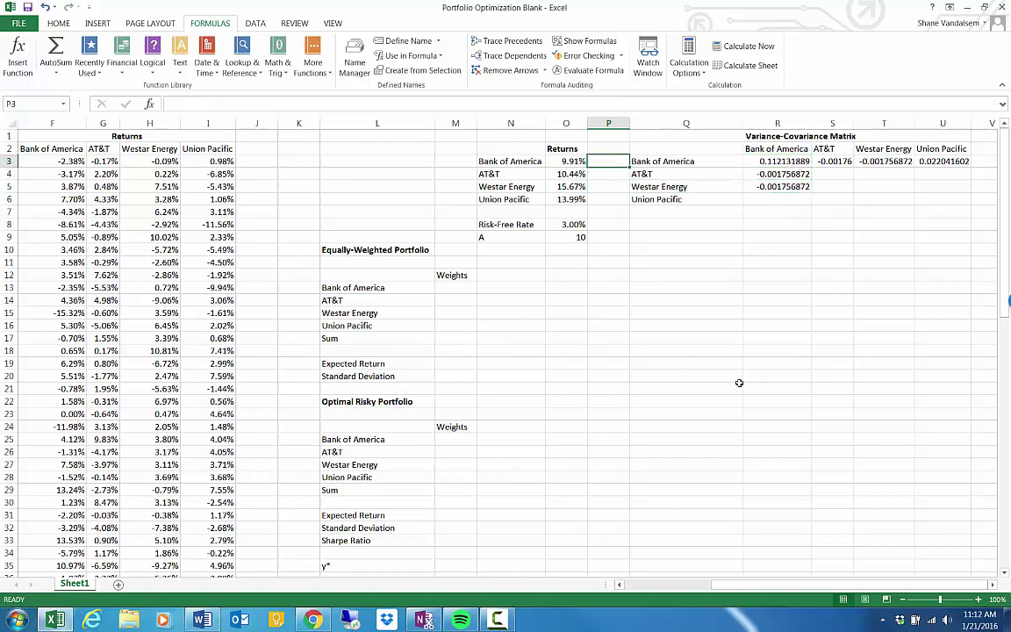
{"action": "key", "text": "Right"}
{"action": "key", "text": "Right"}
{"action": "key", "text": "Right"}
{"action": "key", "text": "Right"}
{"action": "key", "text": "Right"}
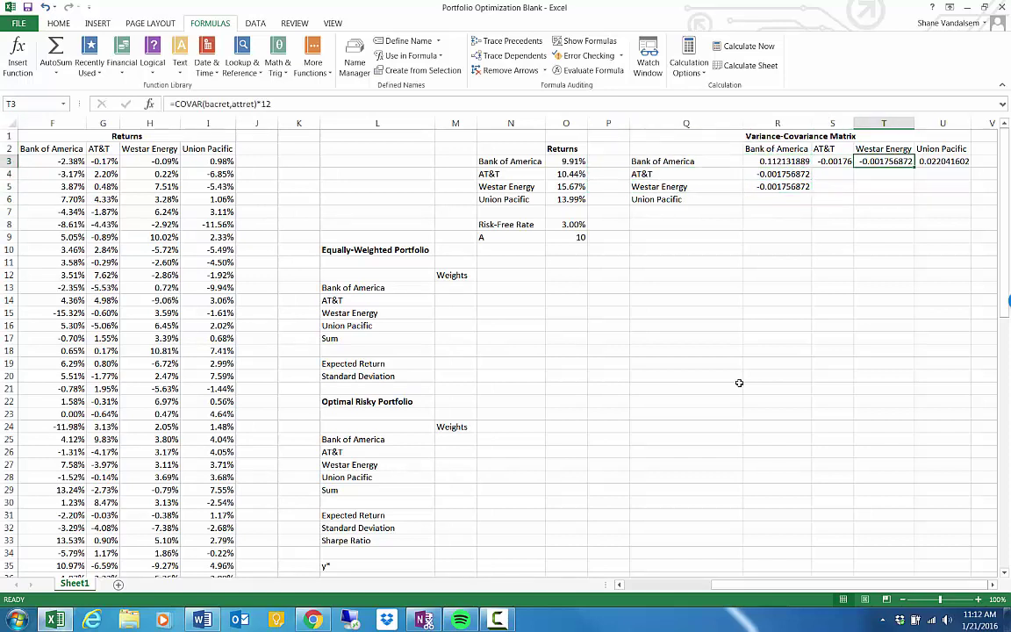
{"action": "key", "text": "Left"}
{"action": "key", "text": "Right"}
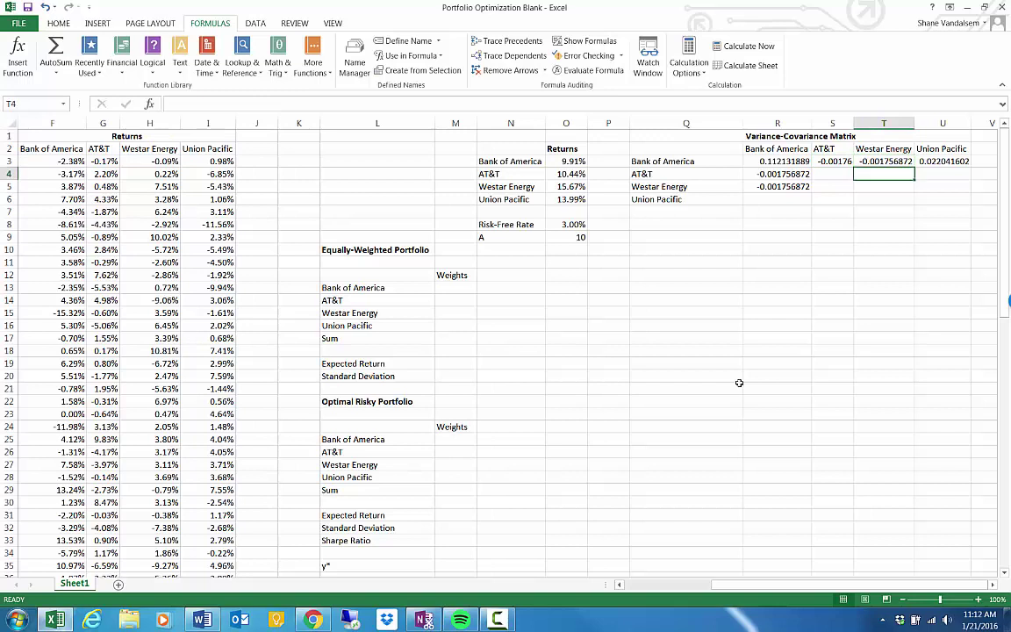
Link R6, the Union Pacific row's Bank of America covariance, to U3.
{"action": "key", "text": "Left"}
{"action": "key", "text": "Left"}
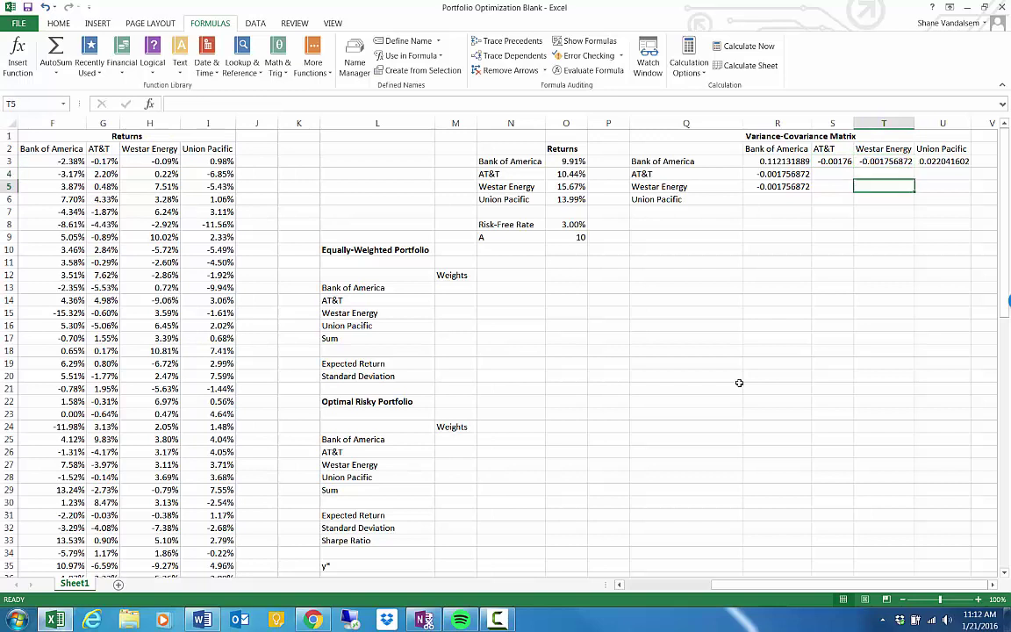
{"action": "key", "text": "Down"}
{"action": "key", "text": "Down"}
{"action": "key", "text": "Down"}
{"action": "type", "text": "="}
{"action": "key", "text": "Up"}
{"action": "key", "text": "Up"}
{"action": "key", "text": "Up"}
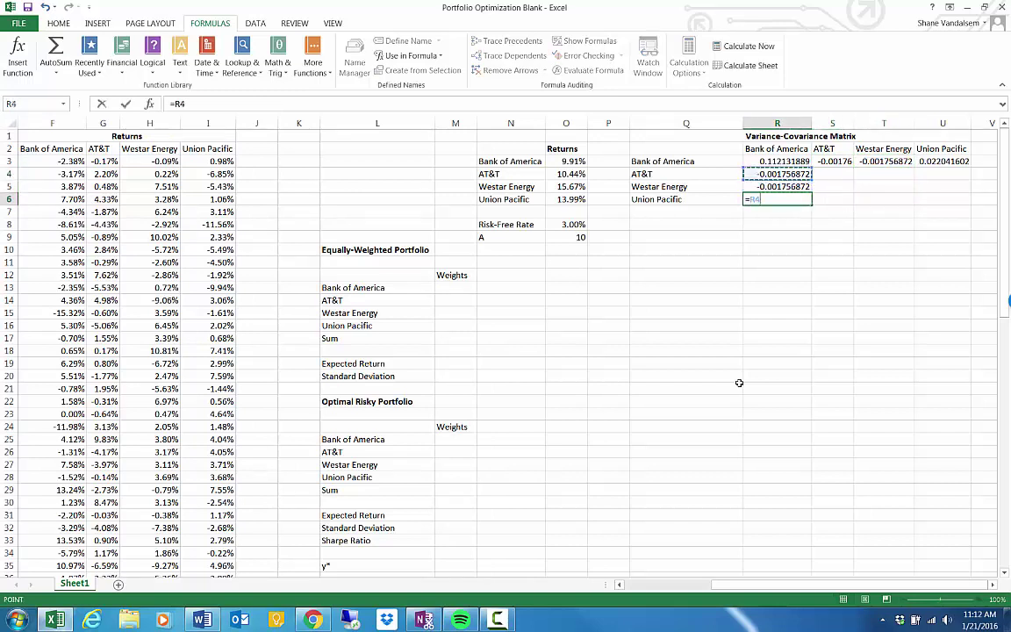
{"action": "key", "text": "Right"}
{"action": "key", "text": "Right"}
{"action": "key", "text": "Right"}
{"action": "key", "text": "Return"}
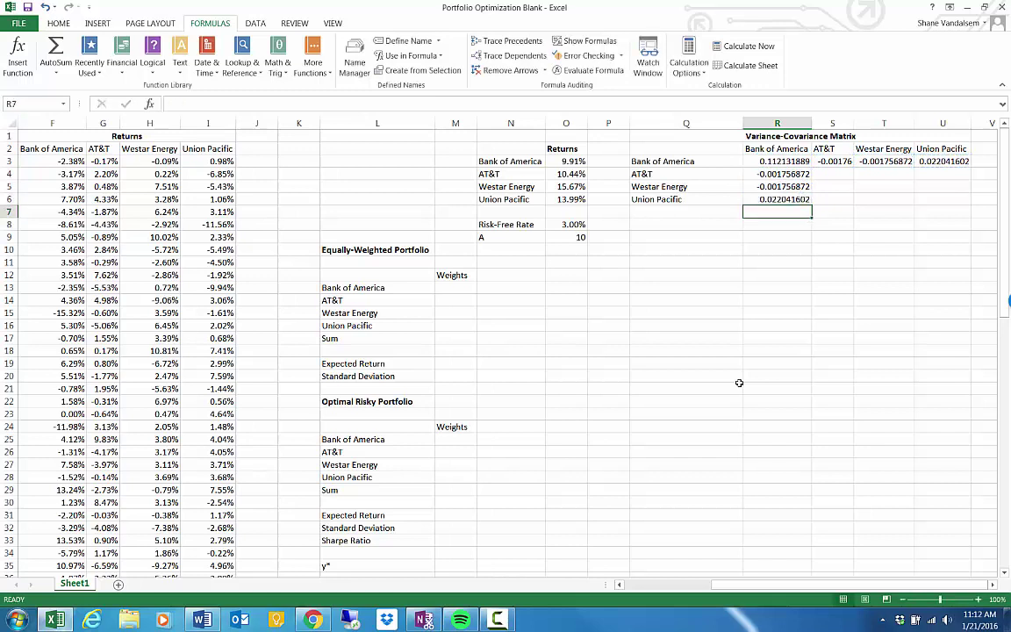
{"action": "key", "text": "Up"}
{"action": "key", "text": "Up"}
{"action": "key", "text": "Up"}
{"action": "key", "text": "Up"}
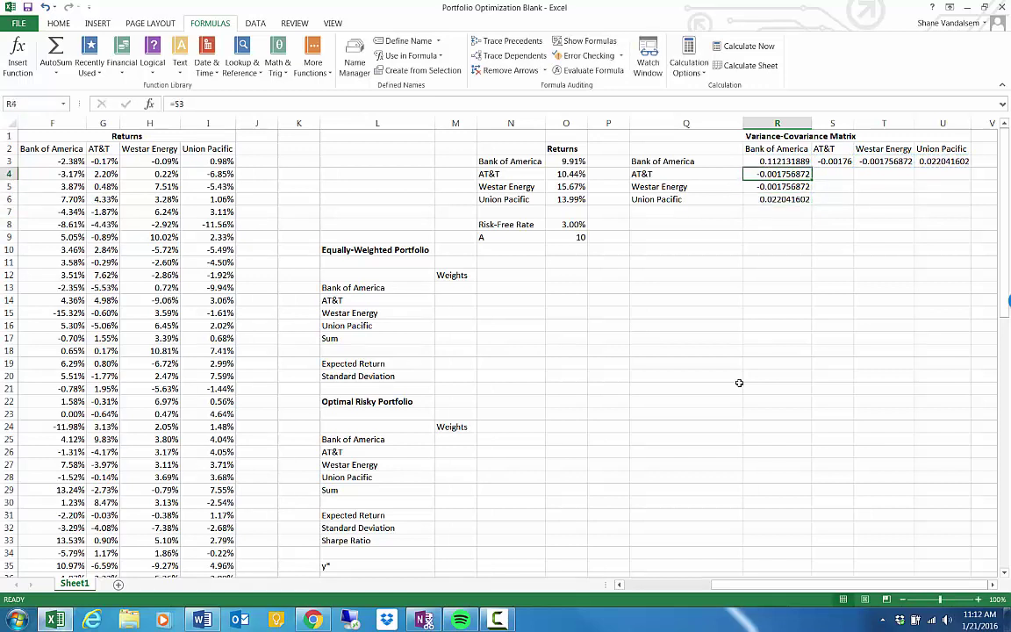
{"action": "key", "text": "Right"}
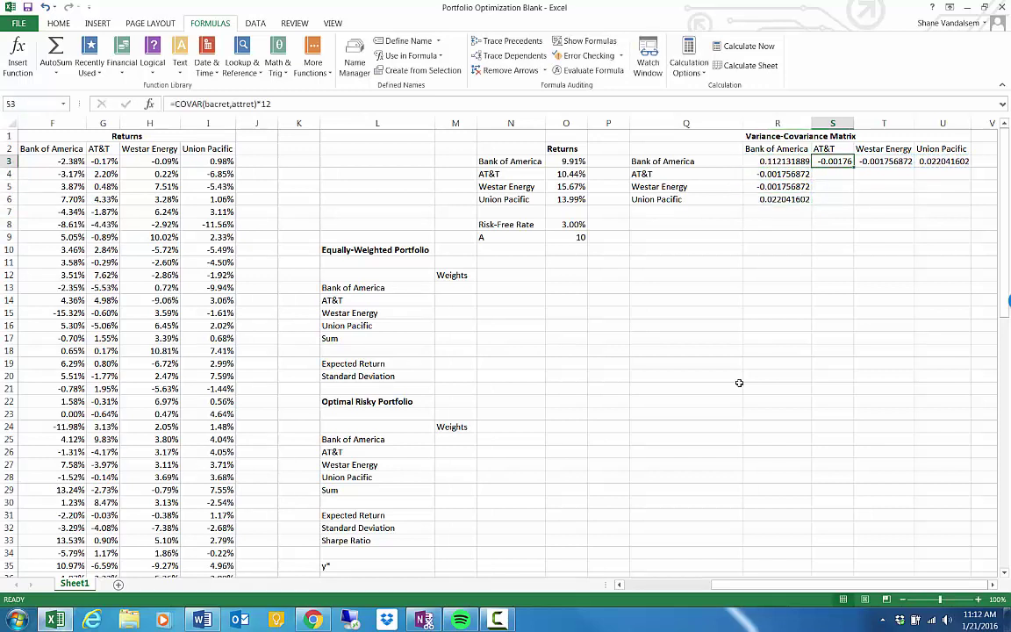
{"action": "key", "text": "Left"}
{"action": "key", "text": "Right"}
{"action": "key", "text": "Right"}
{"action": "key", "text": "Right"}
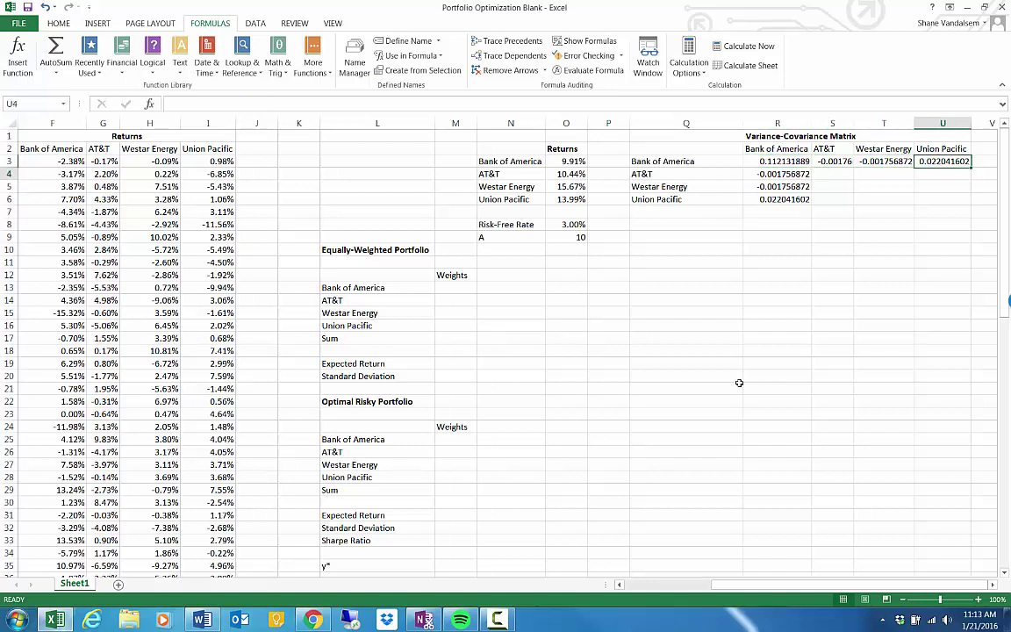
Enter =COVAR(attret,attret)*12 in S4 of the variance-covariance matrix for AT&T's annual variance.
{"action": "key", "text": "Left"}
{"action": "key", "text": "Left"}
{"action": "key", "text": "Down"}
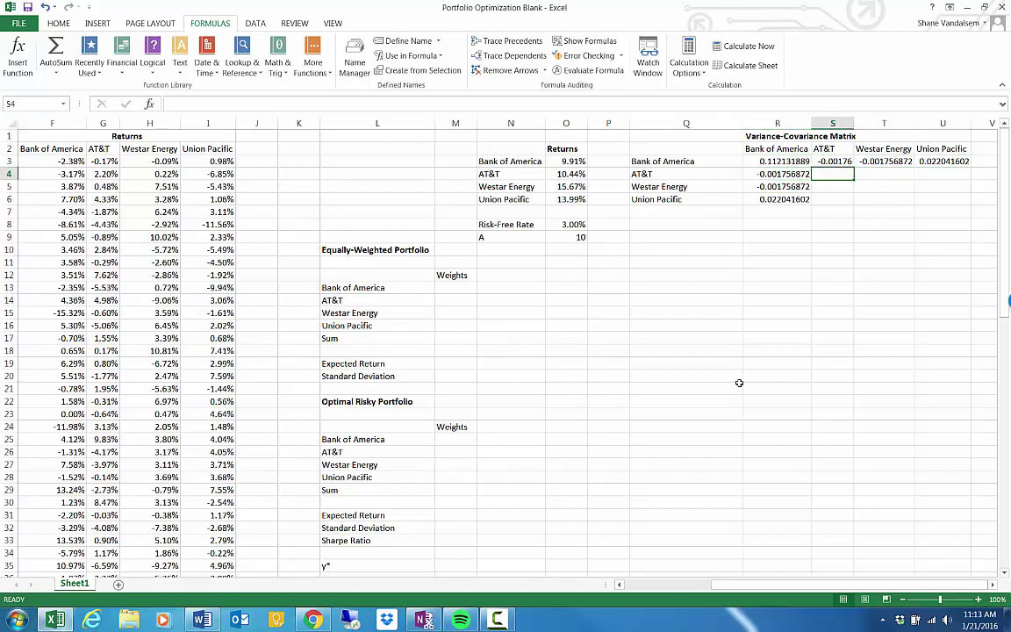
{"action": "type", "text": "=covar("}
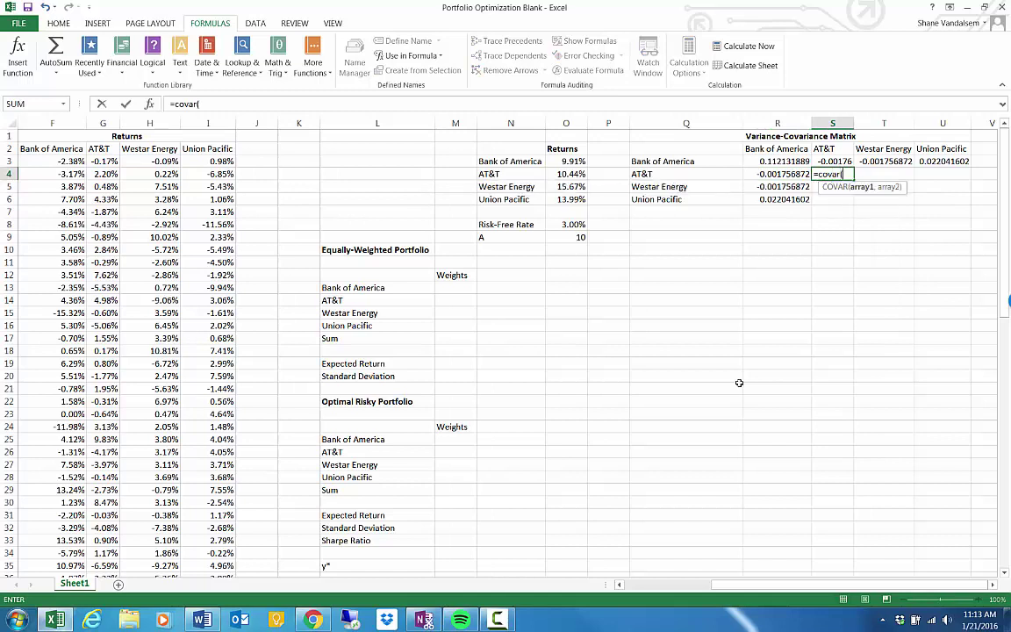
{"action": "type", "text": "attret,"}
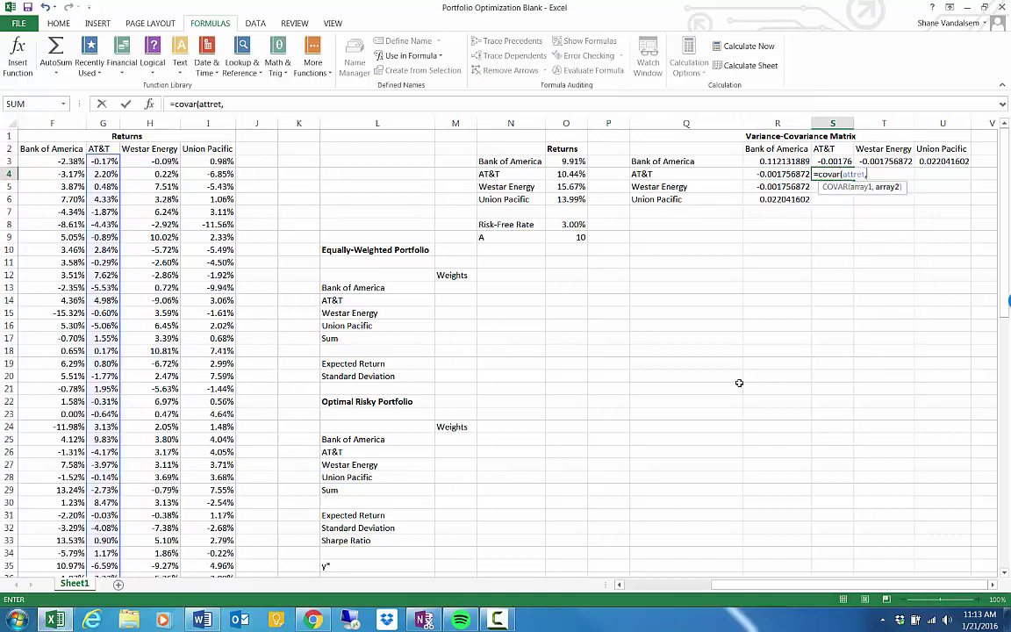
{"action": "type", "text": "attret)"}
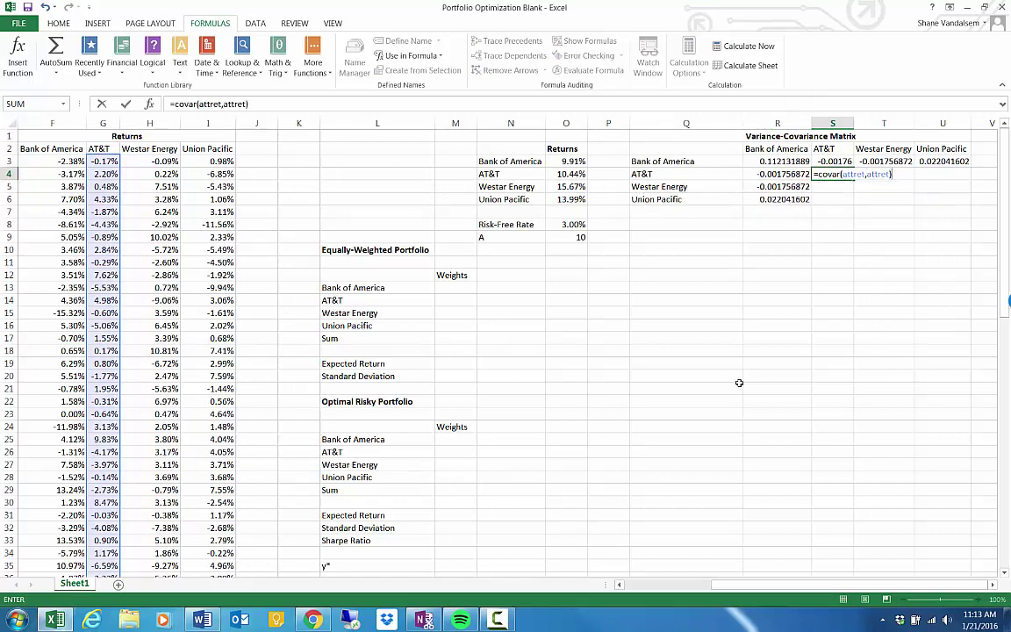
{"action": "type", "text": "*12"}
{"action": "key", "text": "Return"}
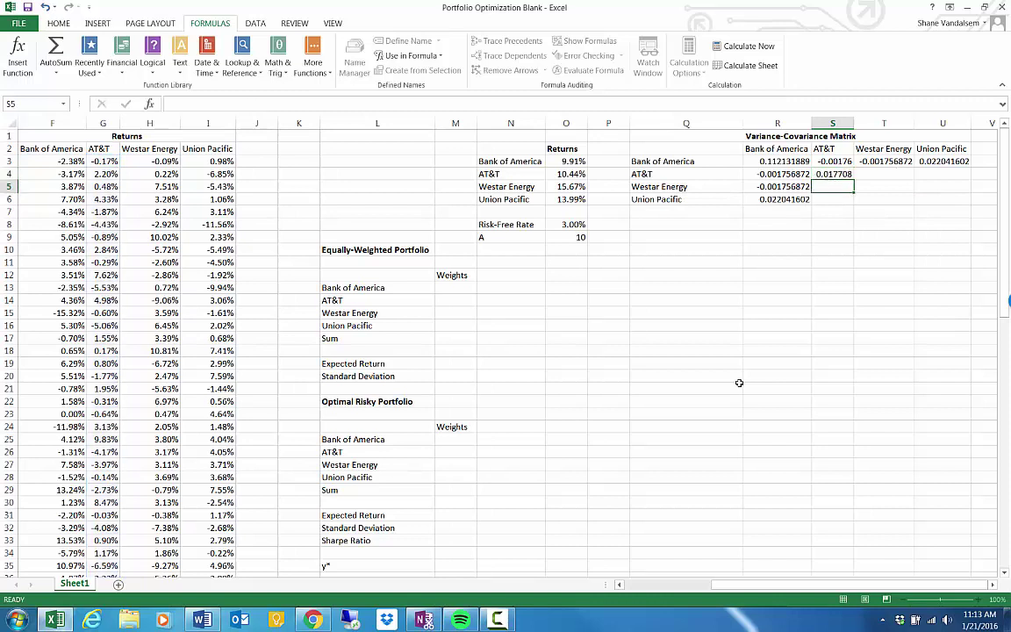
{"action": "key", "text": "Up"}
{"action": "key", "text": "Right"}
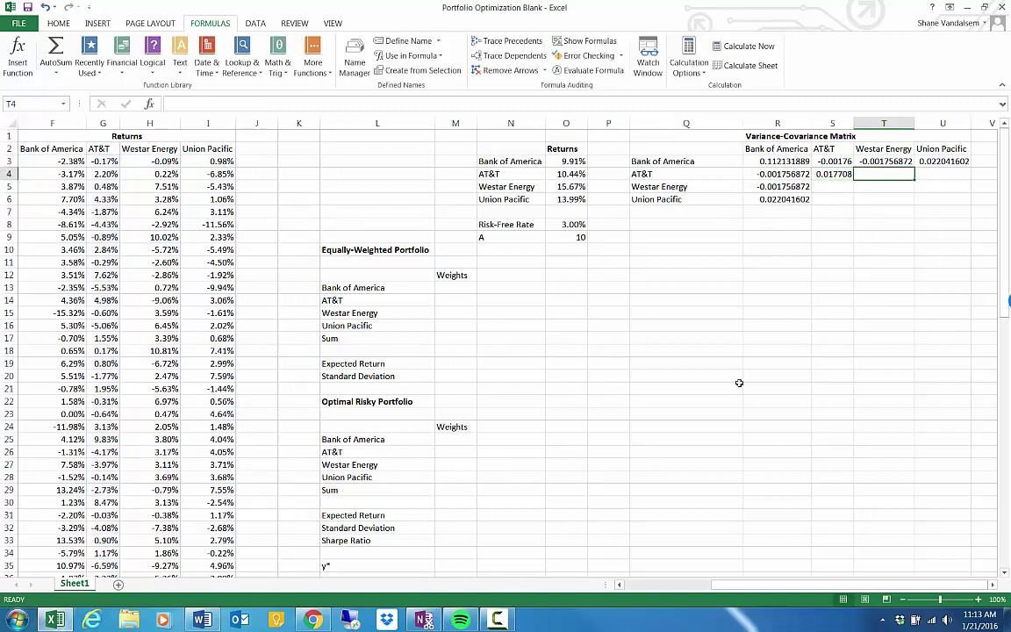
Enter =COVAR(attret,westarret)*12 in T4 for the annual covariance between AT&T and Westar Energy.
{"action": "type", "text": "=covar("}
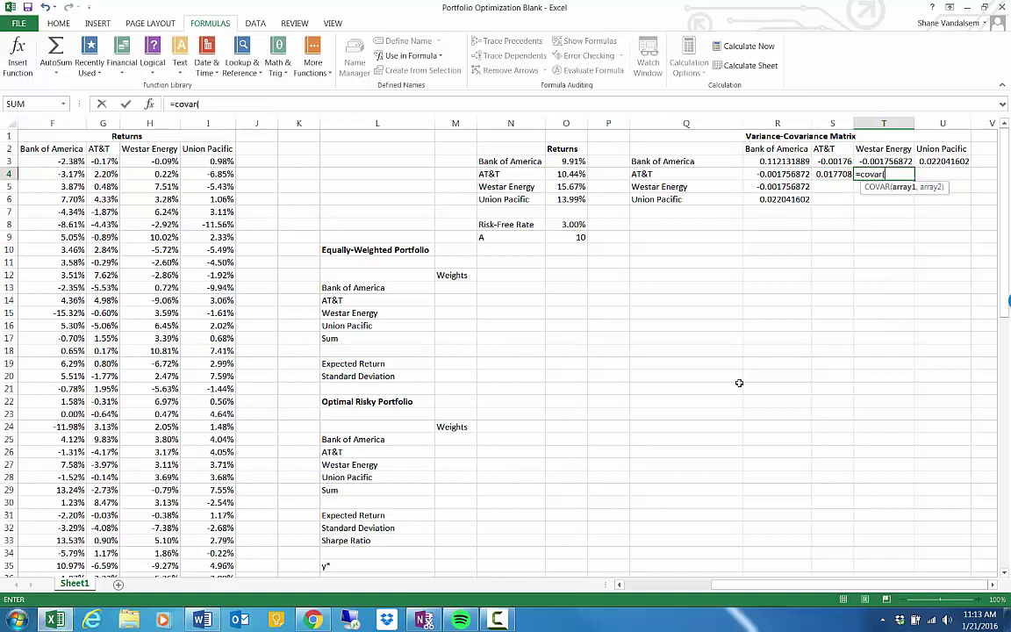
{"action": "type", "text": "attret"}
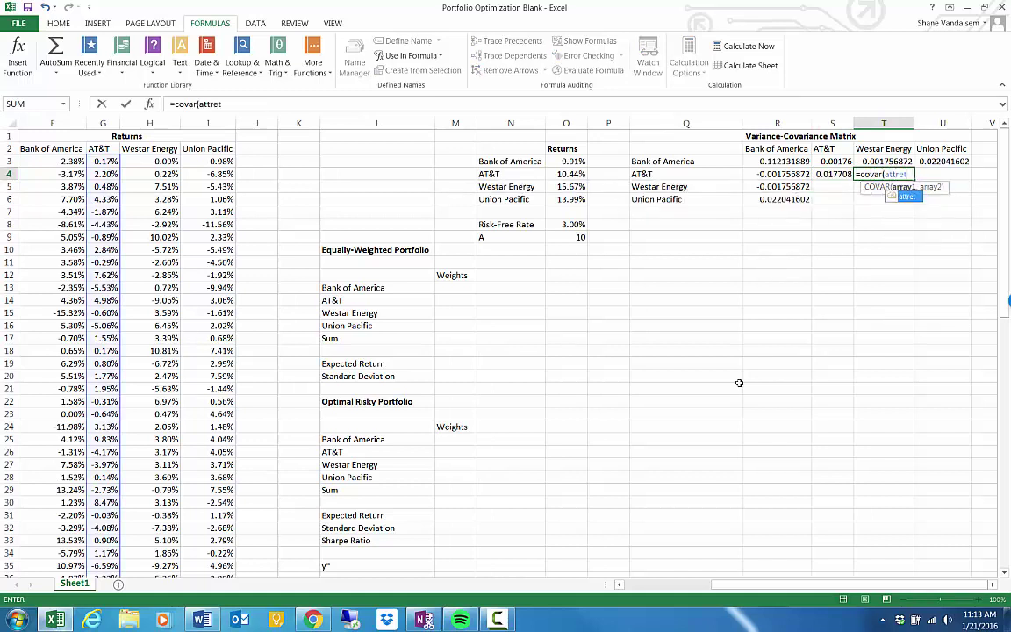
{"action": "type", "text": ",westar"}
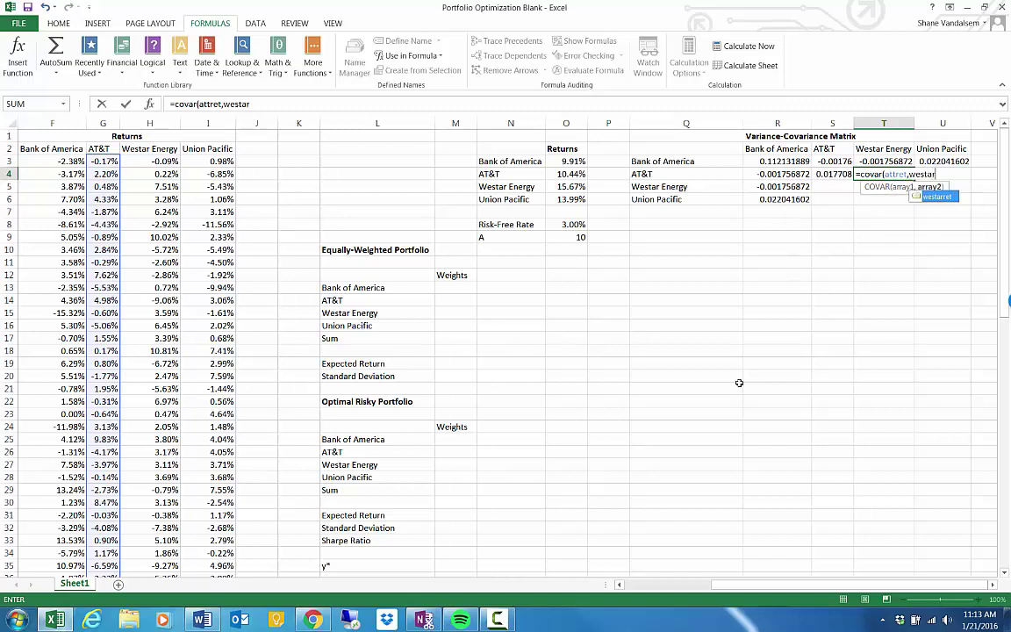
{"action": "type", "text": "ret"}
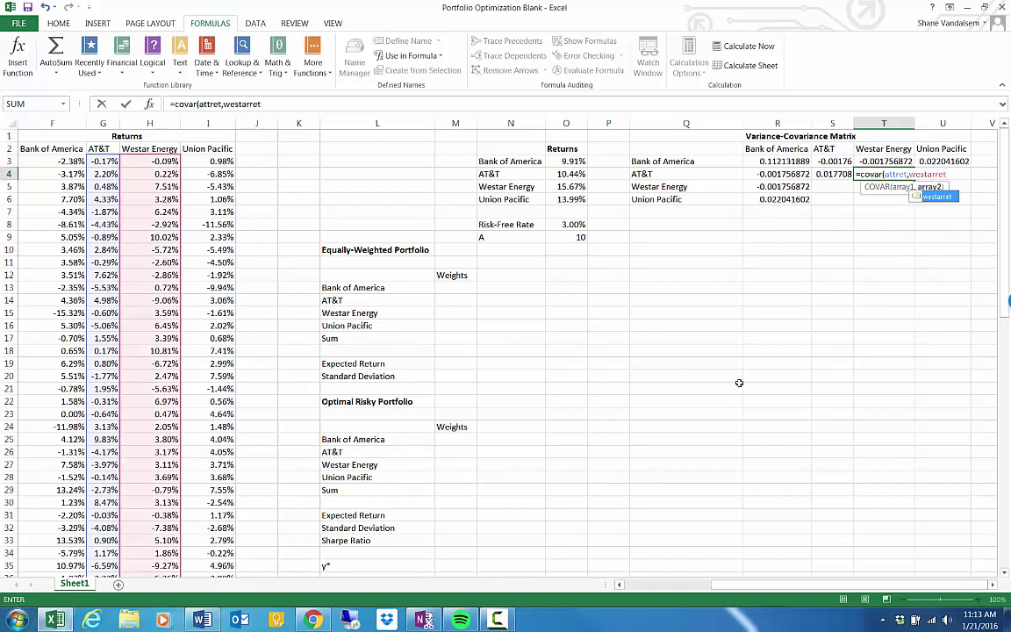
{"action": "type", "text": ")*12"}
{"action": "key", "text": "Return"}
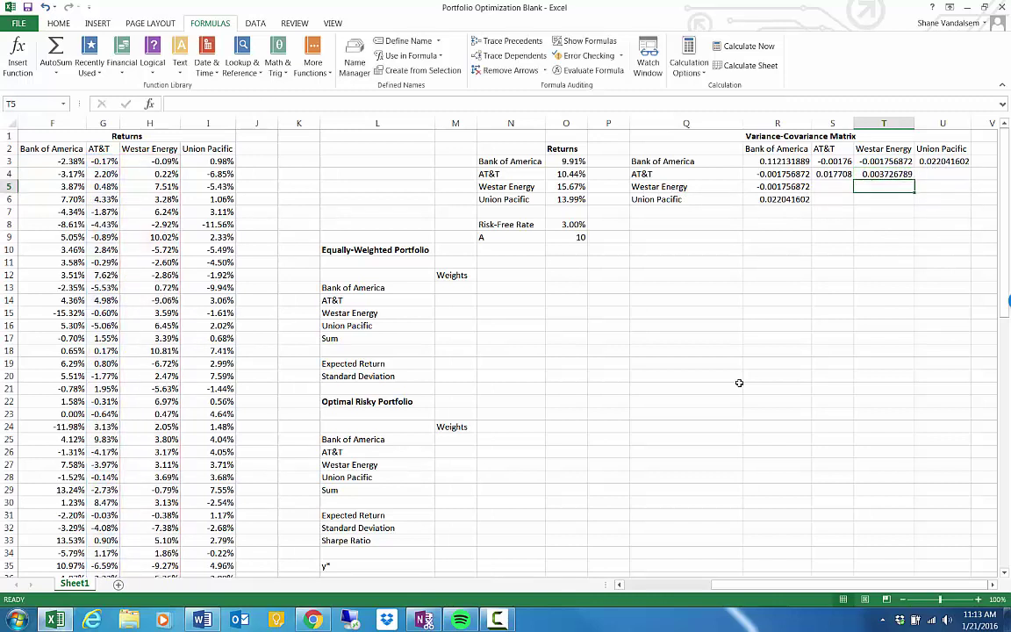
Enter =COVAR(attret,unpret)*12 in U4 for the annual covariance between AT&T and Union Pacific.
{"action": "key", "text": "Up"}
{"action": "key", "text": "Right"}
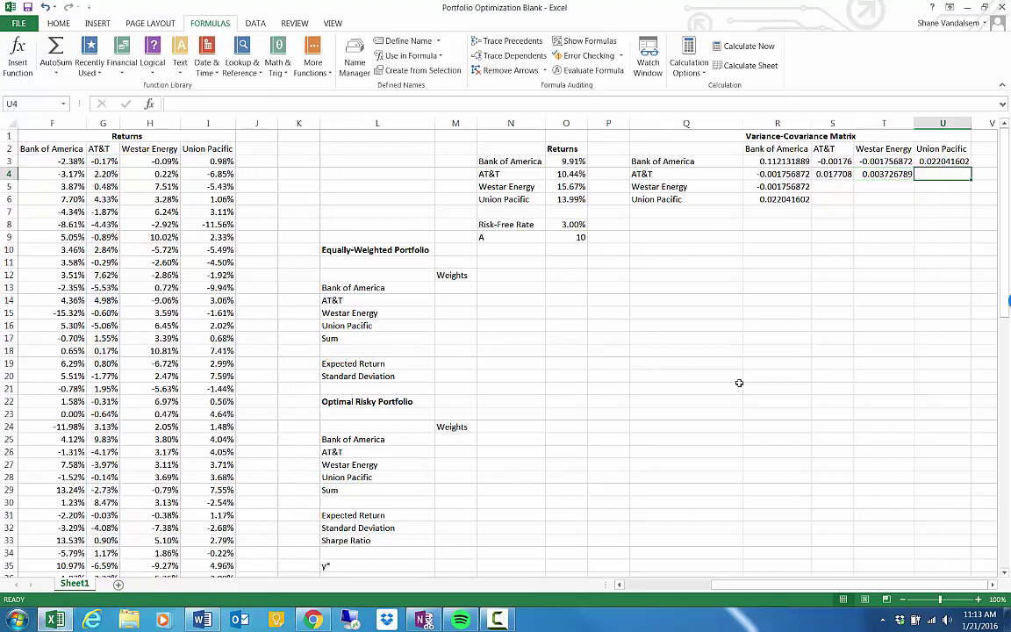
{"action": "type", "text": "=co"}
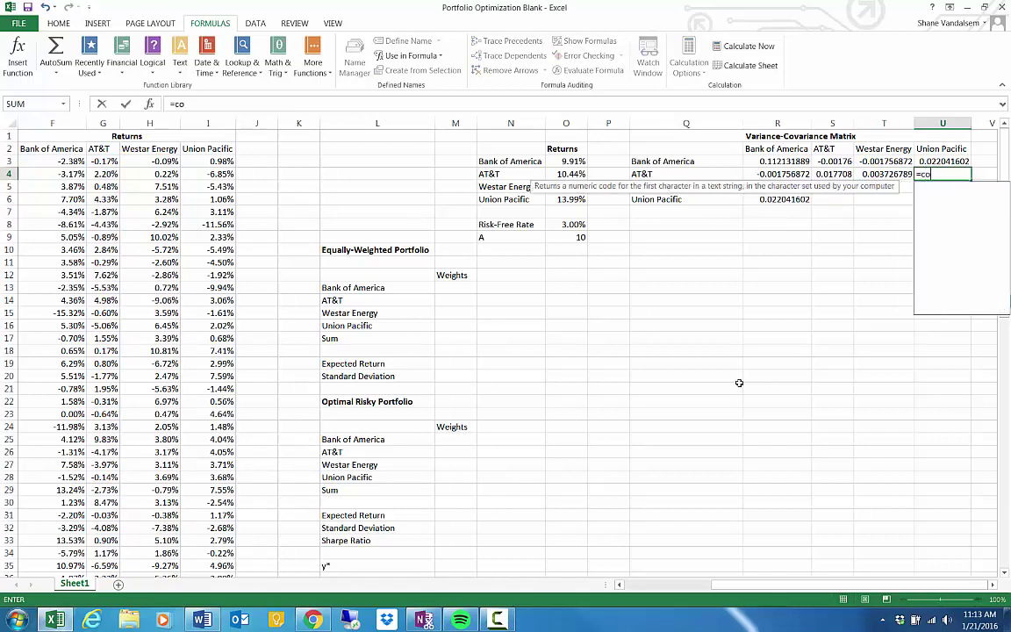
{"action": "type", "text": "var("}
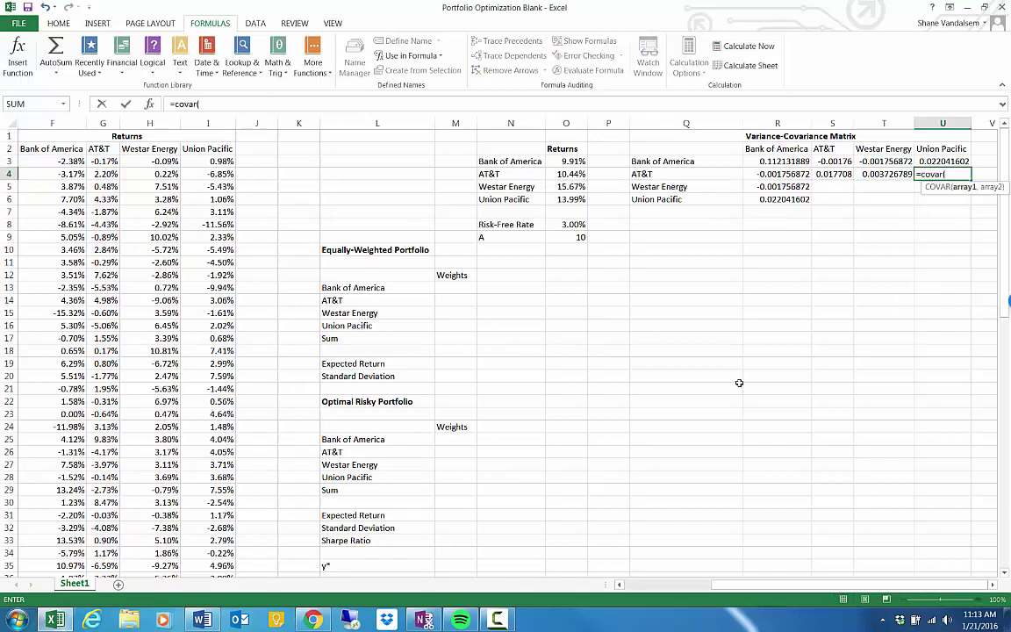
{"action": "type", "text": "attr"}
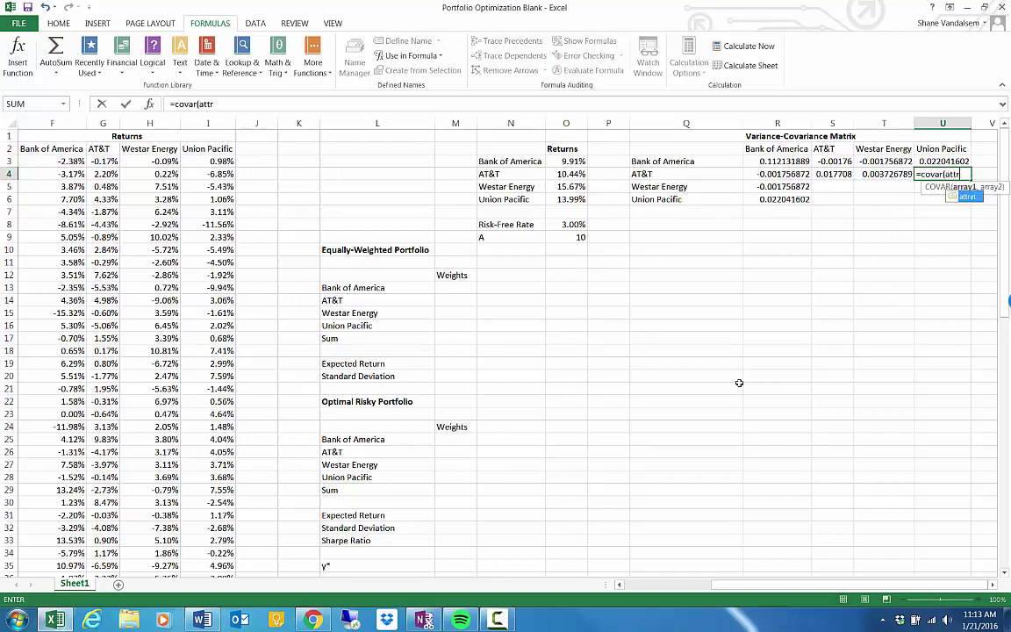
{"action": "type", "text": "et,un"}
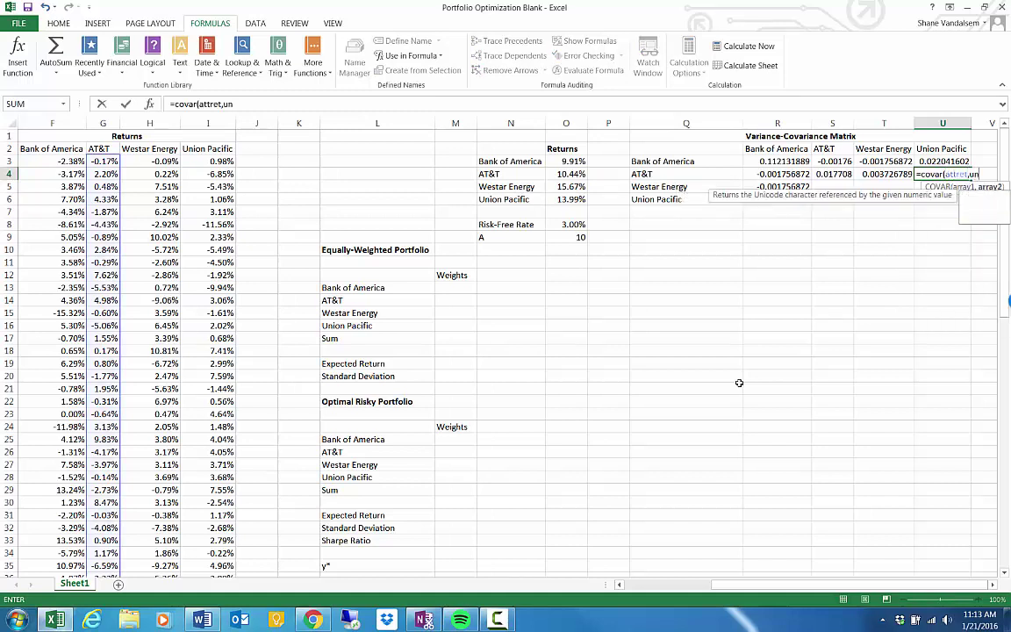
{"action": "type", "text": "pret)*1"}
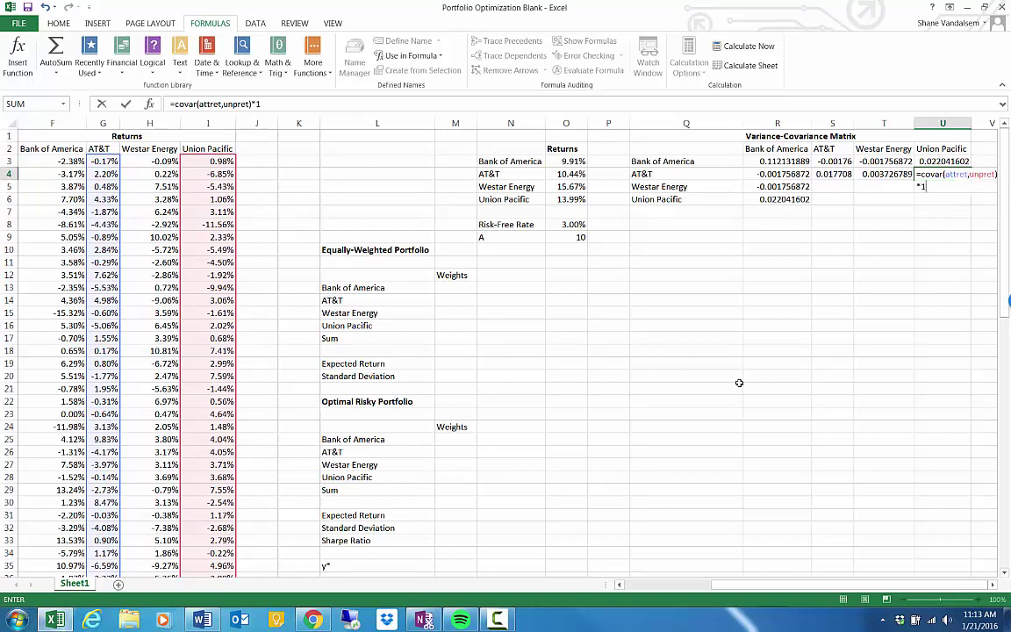
{"action": "key", "text": "Return"}
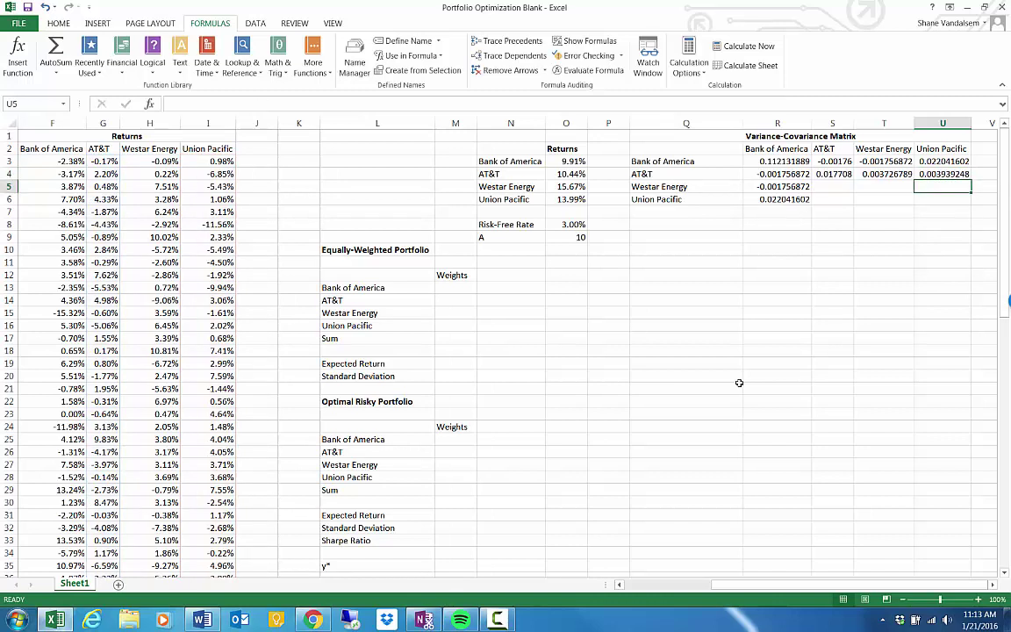
Link S5, the Westar Energy row's AT&T covariance, to T4.
{"action": "key", "text": "Left"}
{"action": "key", "text": "Left"}
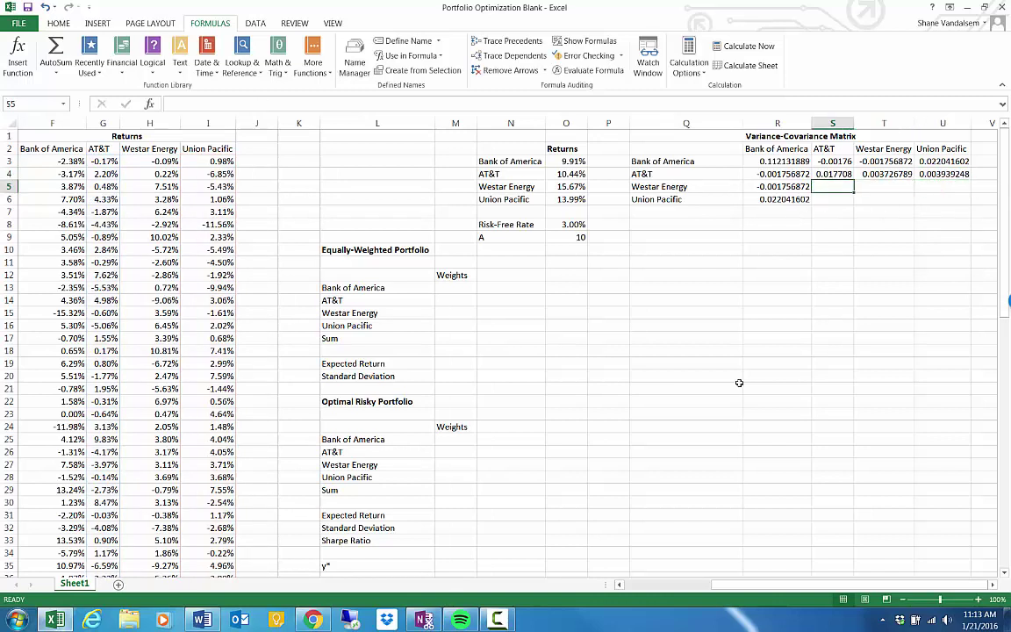
{"action": "type", "text": "="}
{"action": "key", "text": "Up"}
{"action": "key", "text": "Right"}
{"action": "key", "text": "Return"}
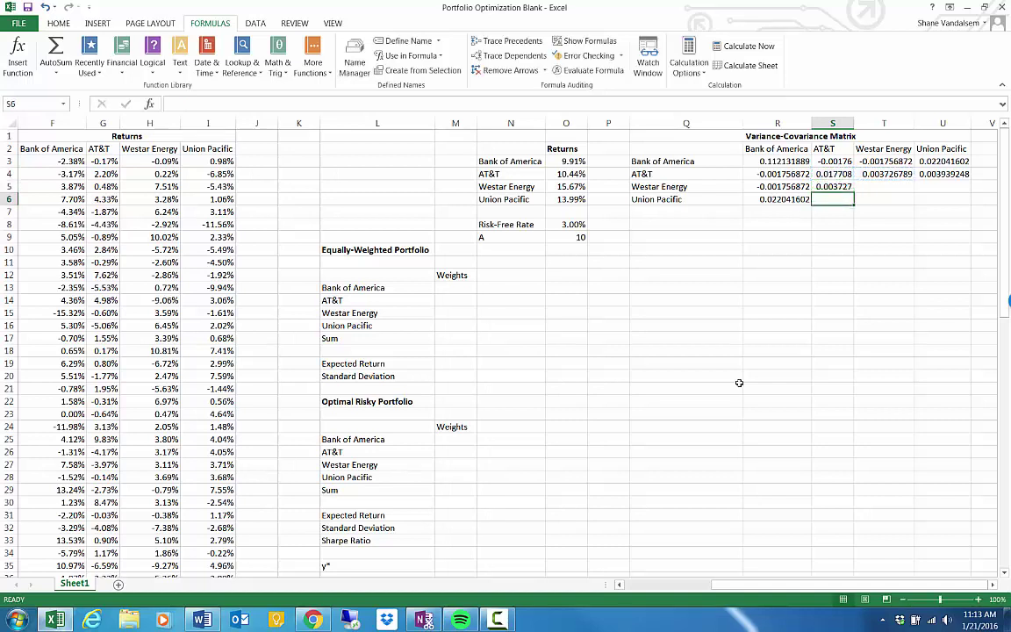
Link S6, the Union Pacific row's AT&T covariance, to U4.
{"action": "type", "text": "="}
{"action": "key", "text": "Up"}
{"action": "key", "text": "Up"}
{"action": "key", "text": "Right"}
{"action": "key", "text": "Right"}
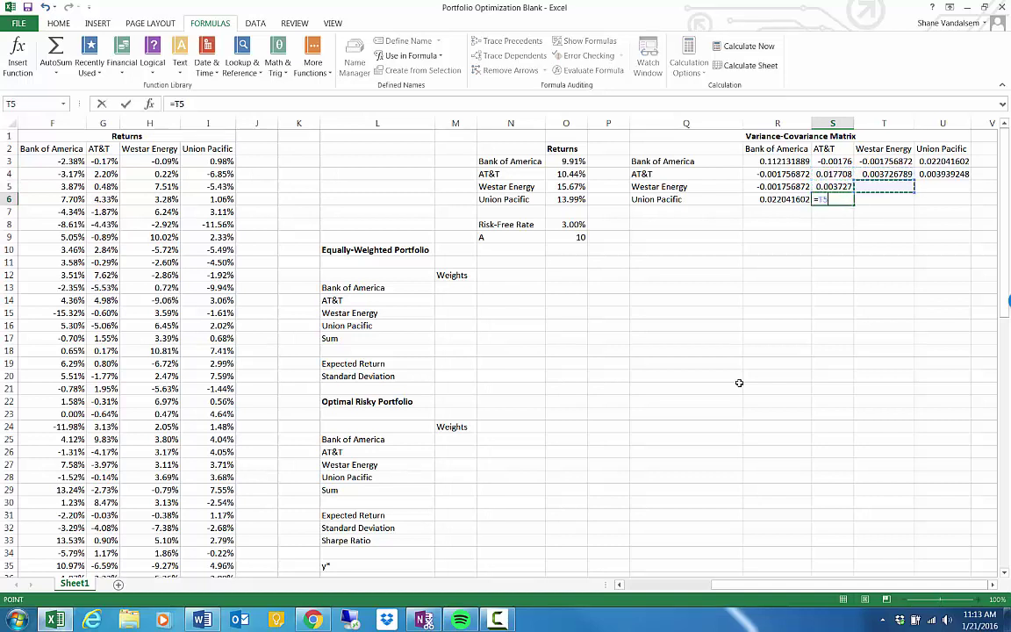
{"action": "key", "text": "Return"}
Enter =COVAR(westarret,westarret)*12 in T5 of the variance-covariance matrix for Westar Energy's annual variance.
{"action": "key", "text": "Up"}
{"action": "key", "text": "Up"}
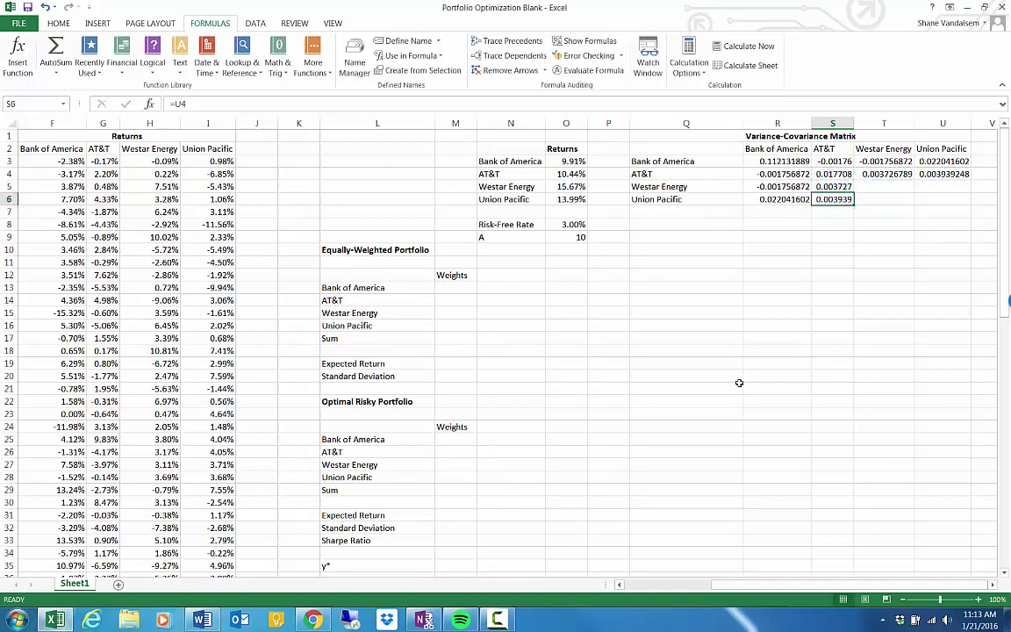
{"action": "key", "text": "Right"}
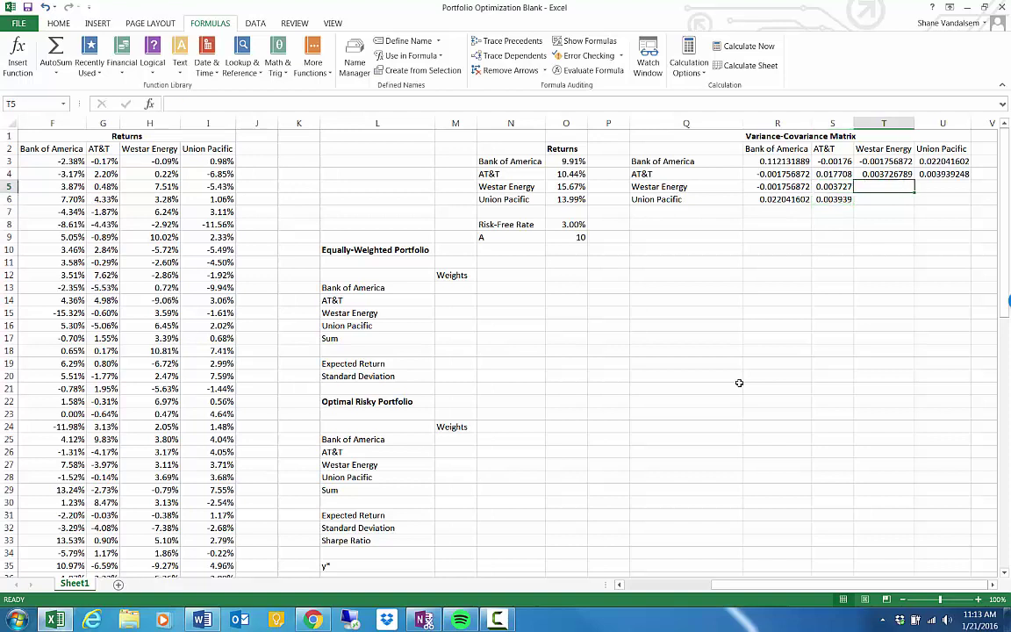
{"action": "type", "text": "="}
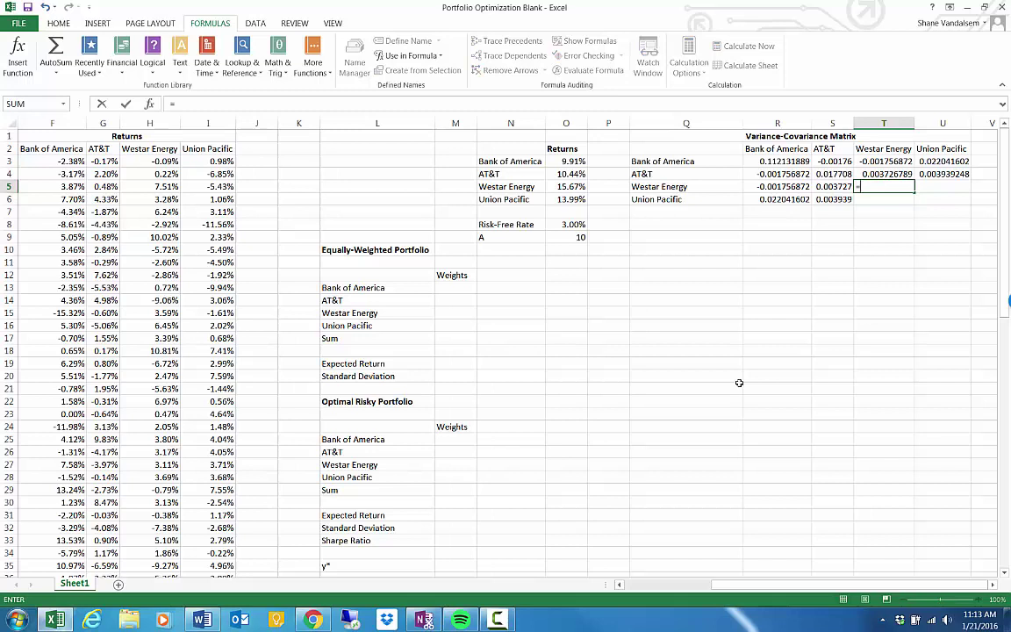
{"action": "type", "text": "covar(we"}
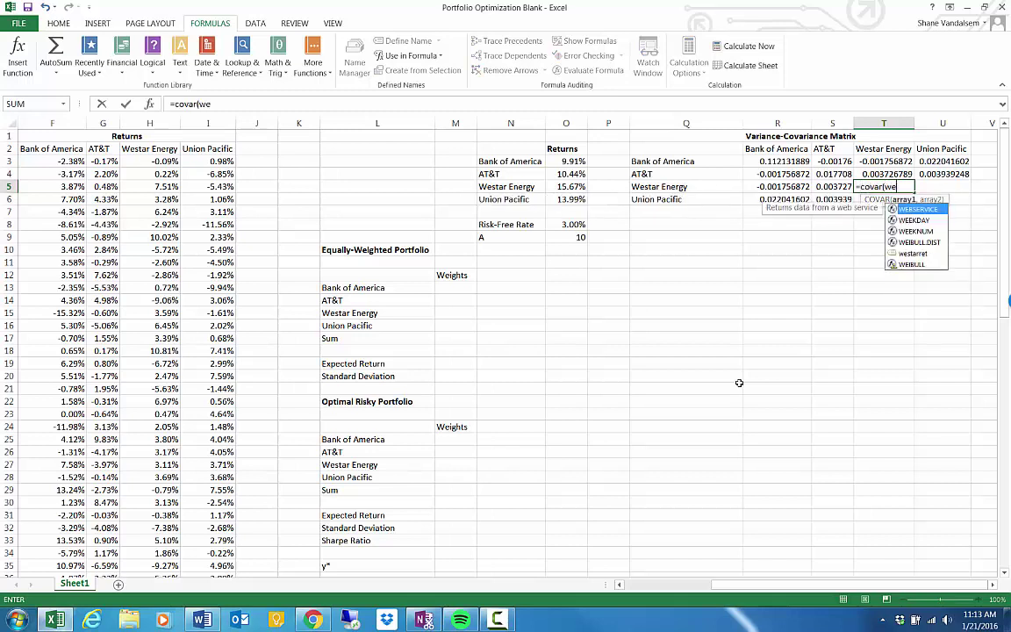
{"action": "type", "text": "starret"}
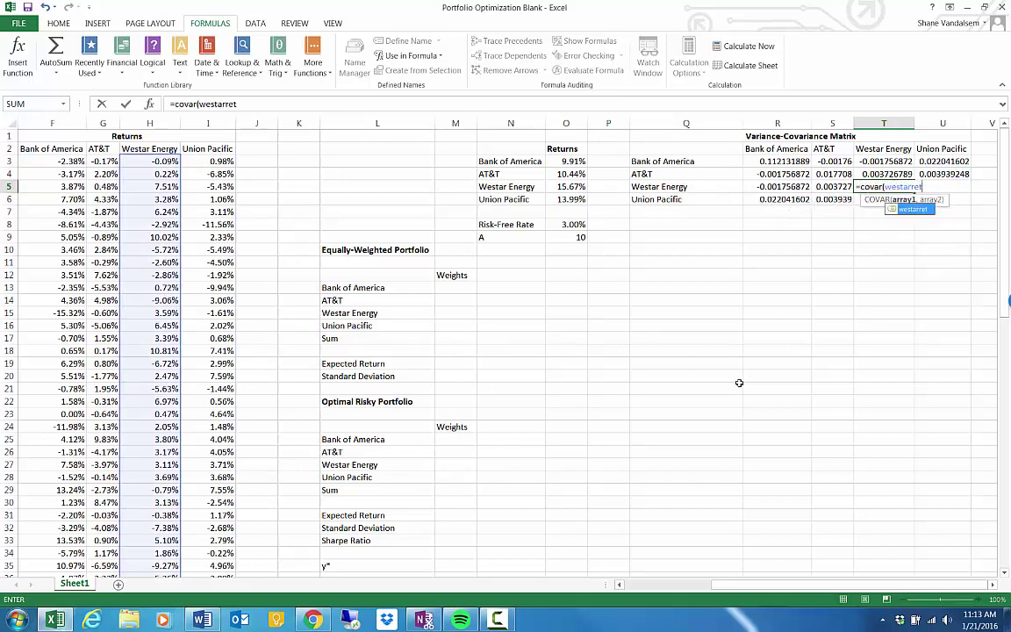
{"action": "type", "text": ",westar"}
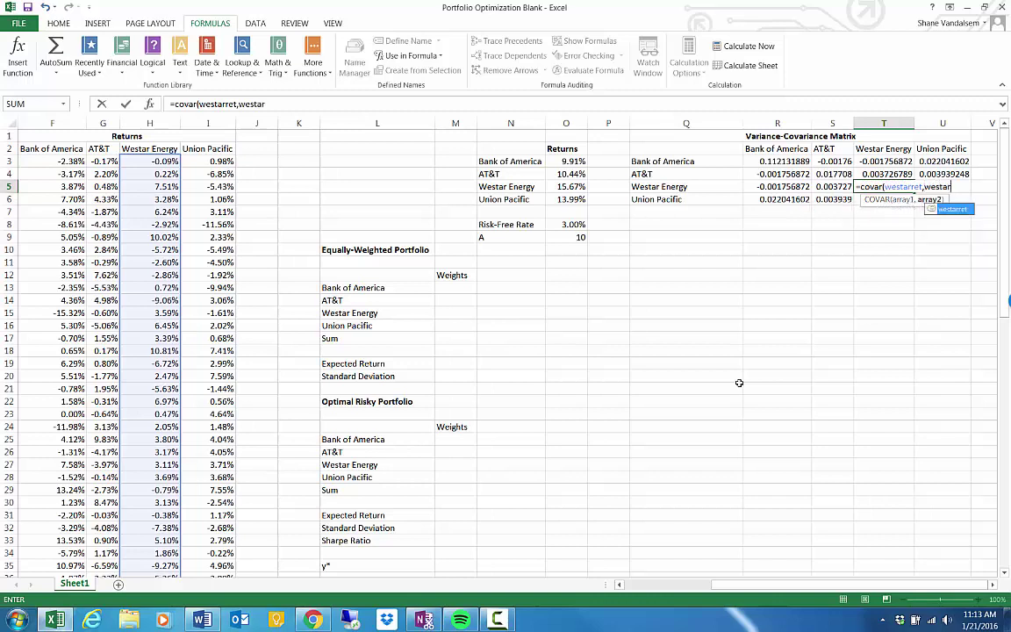
{"action": "type", "text": "ret"}
{"action": "type", "text": ")*12"}
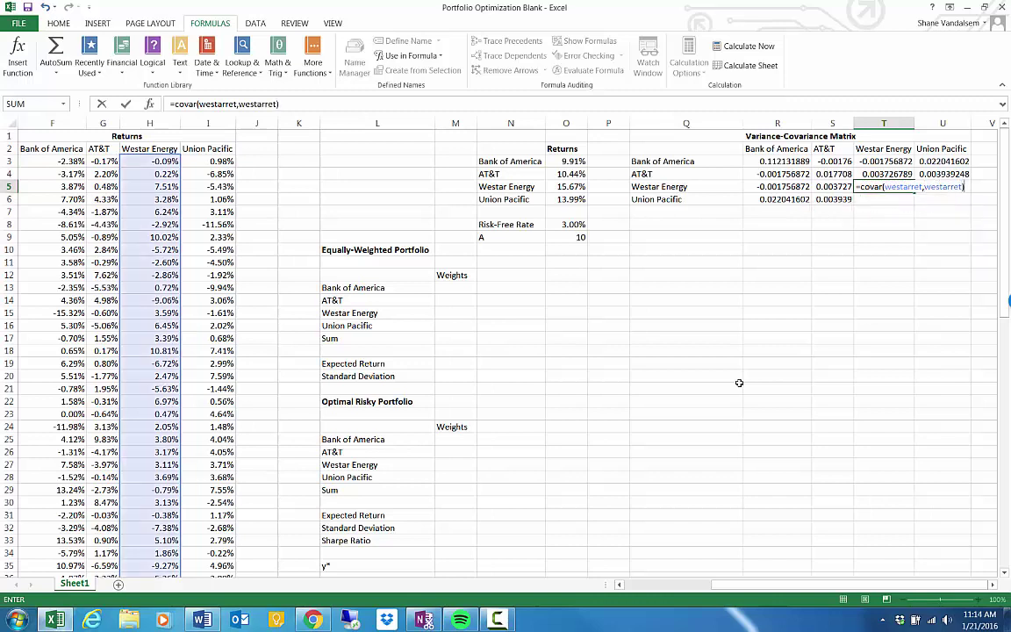
{"action": "key", "text": "Return"}
Compare the contents of R4 and S3, the mirrored Bank of America and AT&T covariance cells, and return to U5.
{"action": "key", "text": "Up"}
{"action": "key", "text": "Right"}
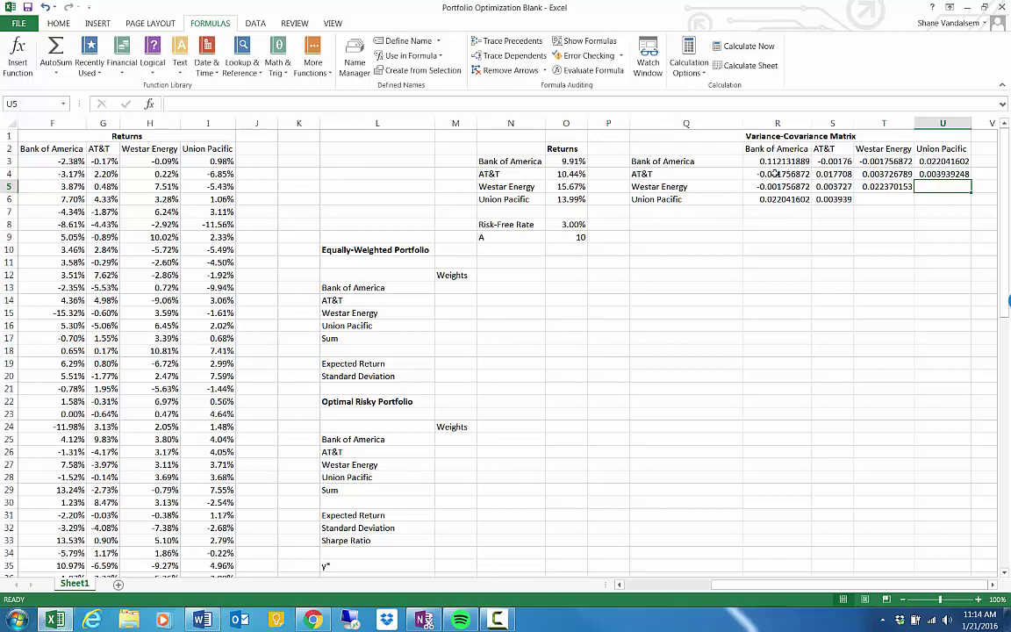
{"action": "left_click", "coordinate": [757, 174]}
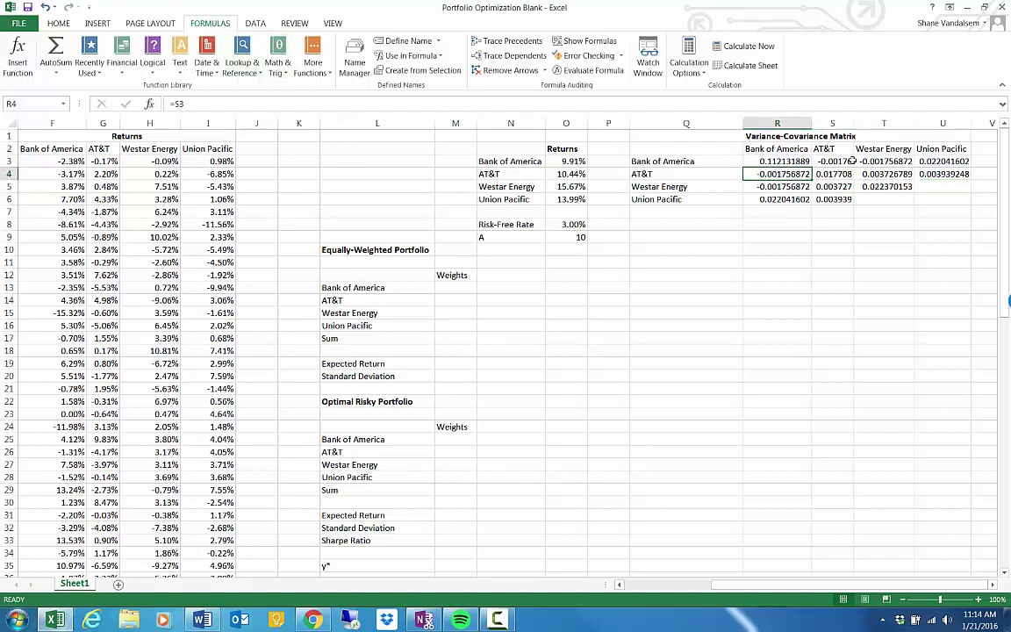
{"action": "key", "text": "Up"}
{"action": "key", "text": "Right"}
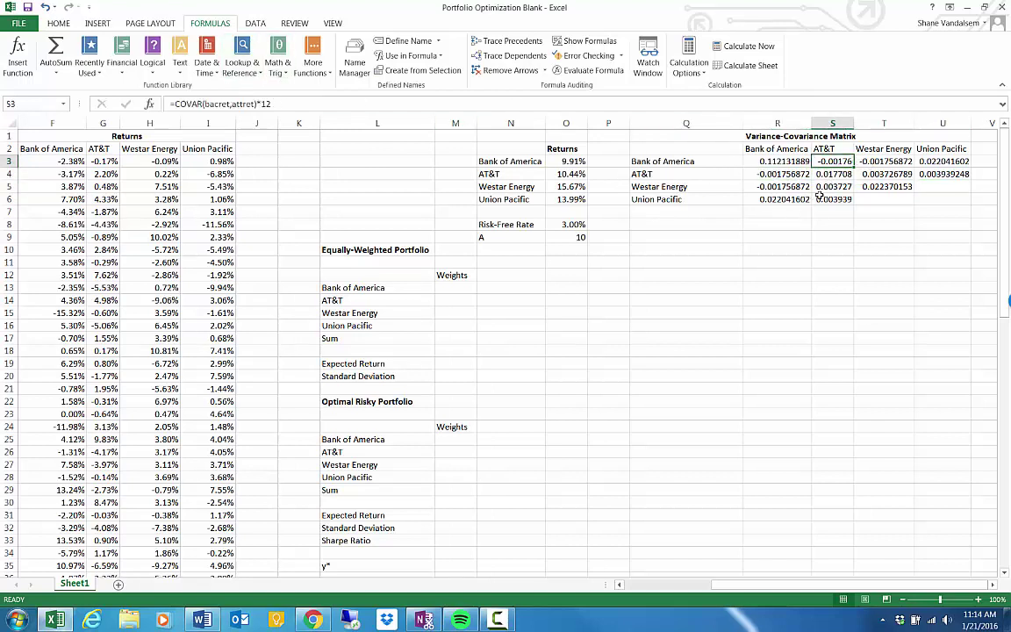
{"action": "key", "text": "Right"}
{"action": "key", "text": "Right"}
{"action": "key", "text": "Down"}
{"action": "key", "text": "Down"}
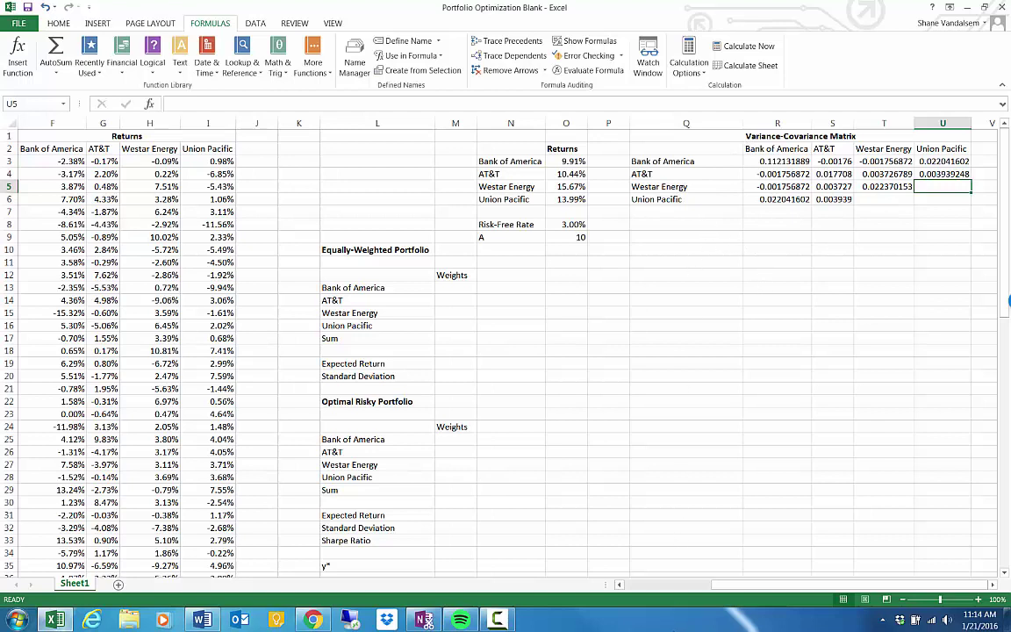
Enter =COVAR(westarret,unpret)*12 in U5 for the annual covariance between Westar Energy and Union Pacific.
{"action": "type", "text": "="}
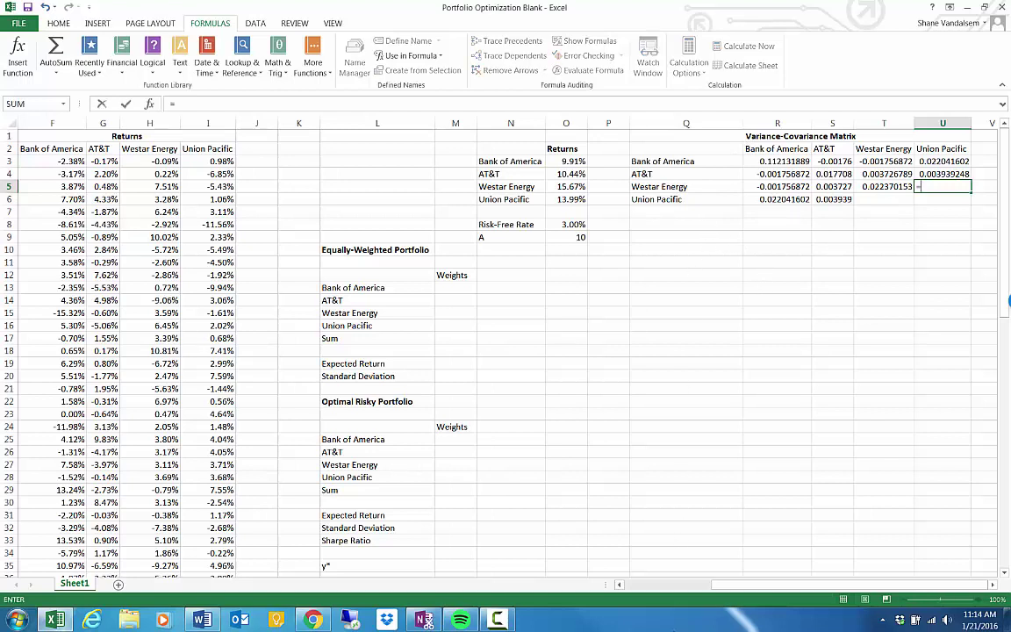
{"action": "type", "text": "covar"}
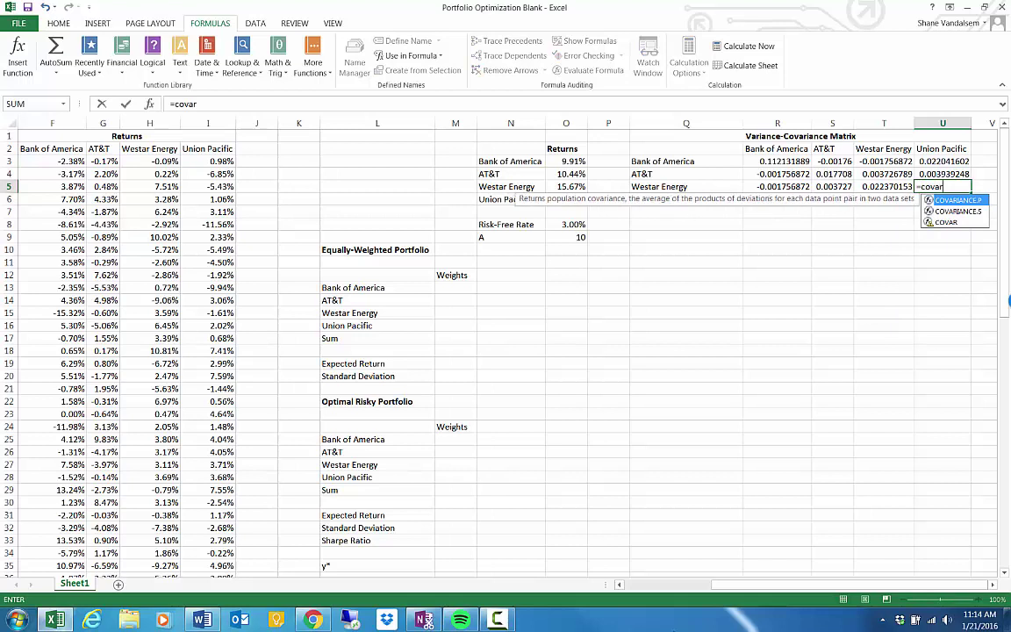
{"action": "type", "text": "(westa"}
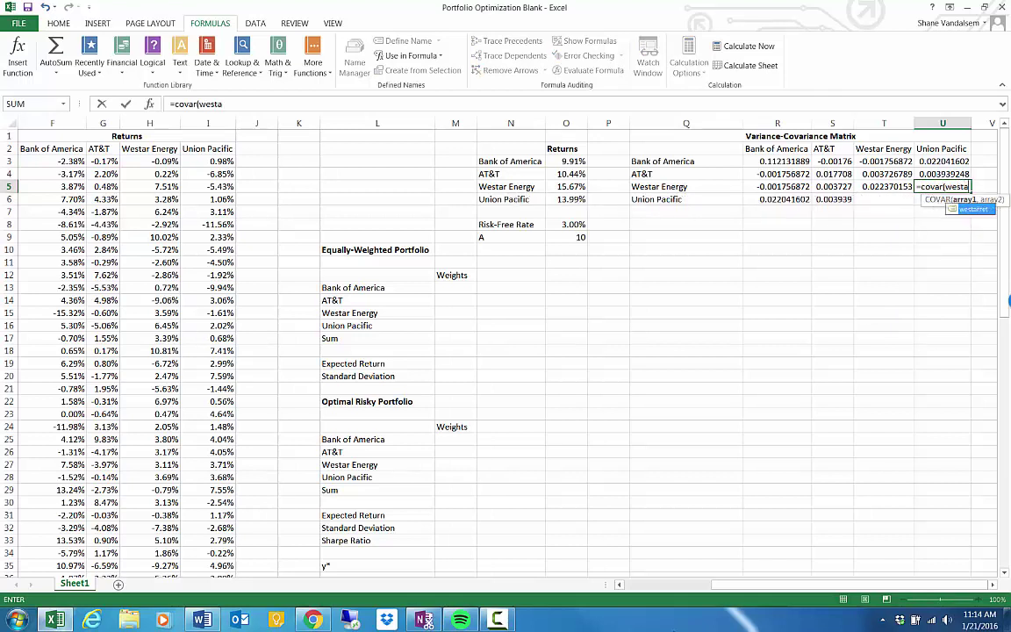
{"action": "type", "text": "ar"}
{"action": "key", "text": "Tab"}
{"action": "type", "text": ","}
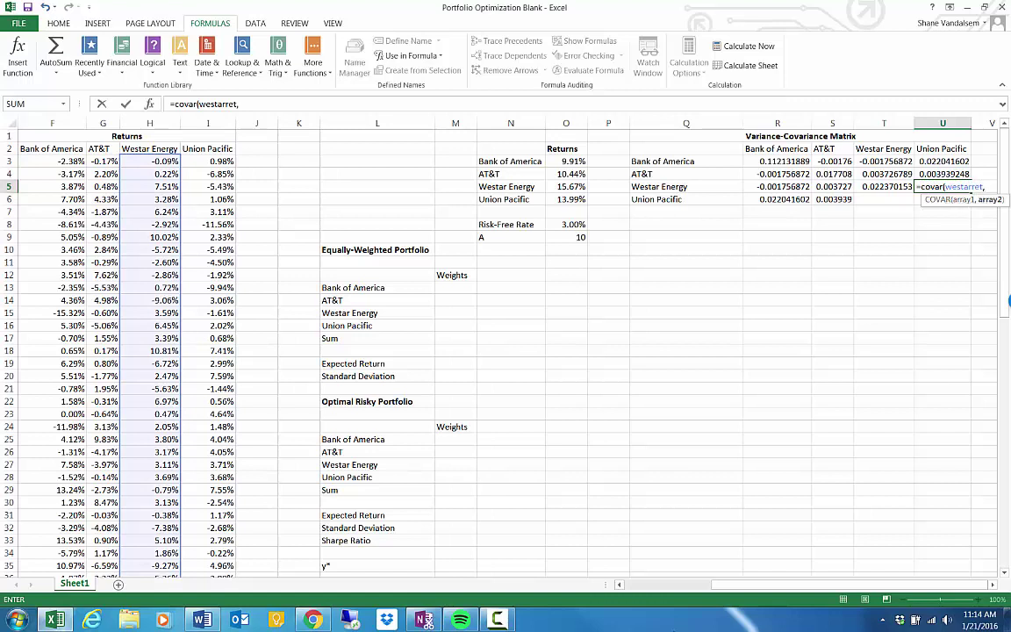
{"action": "type", "text": "unpret"}
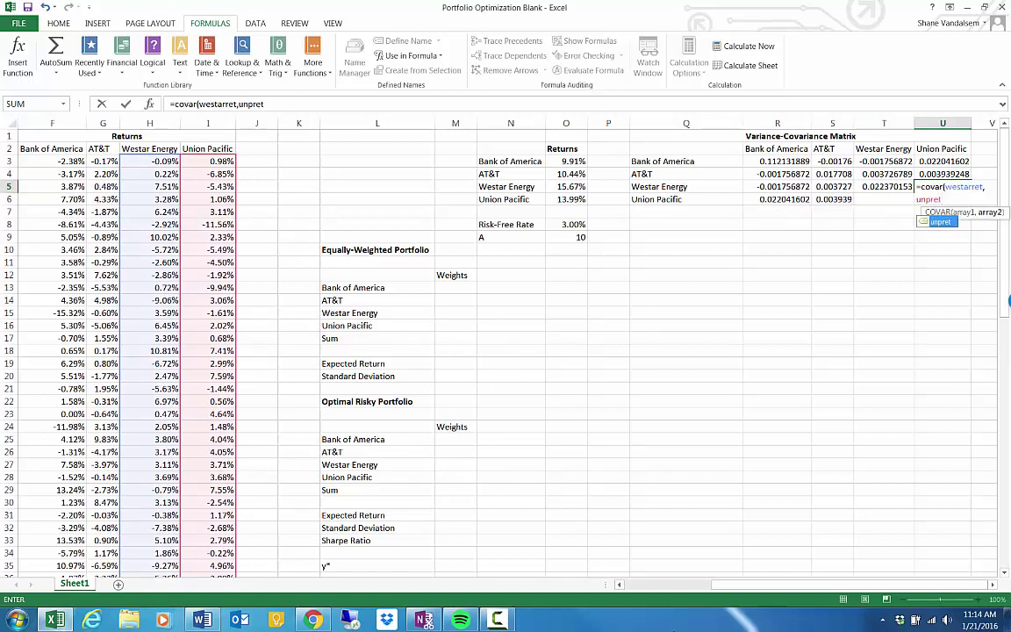
{"action": "type", "text": ")*"}
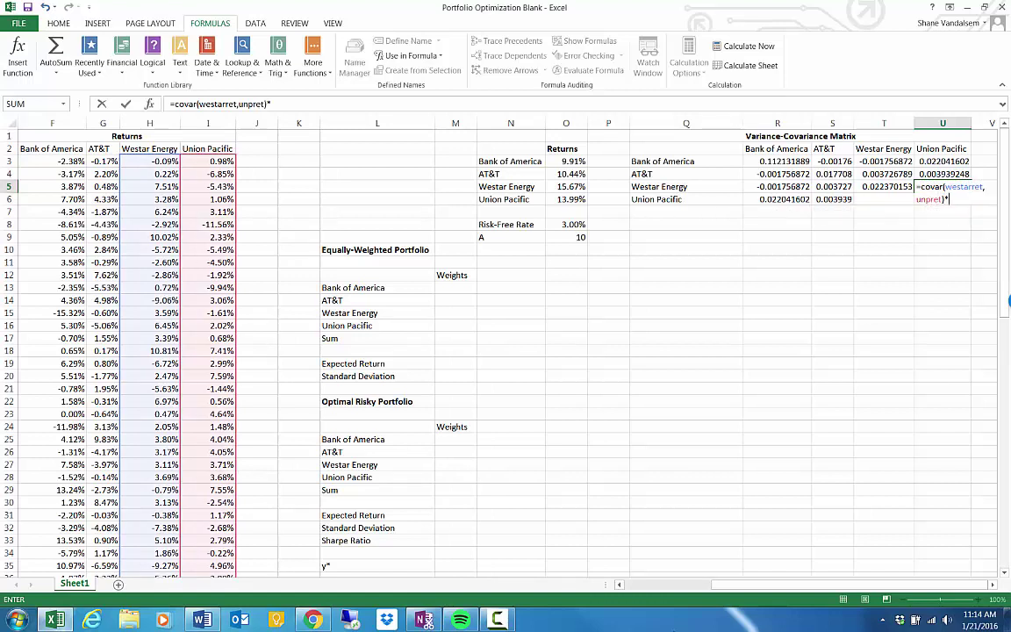
{"action": "key", "text": "Return"}
Link T6, the Union Pacific row's Westar Energy covariance, to U5.
{"action": "left_click", "coordinate": [884, 200]}
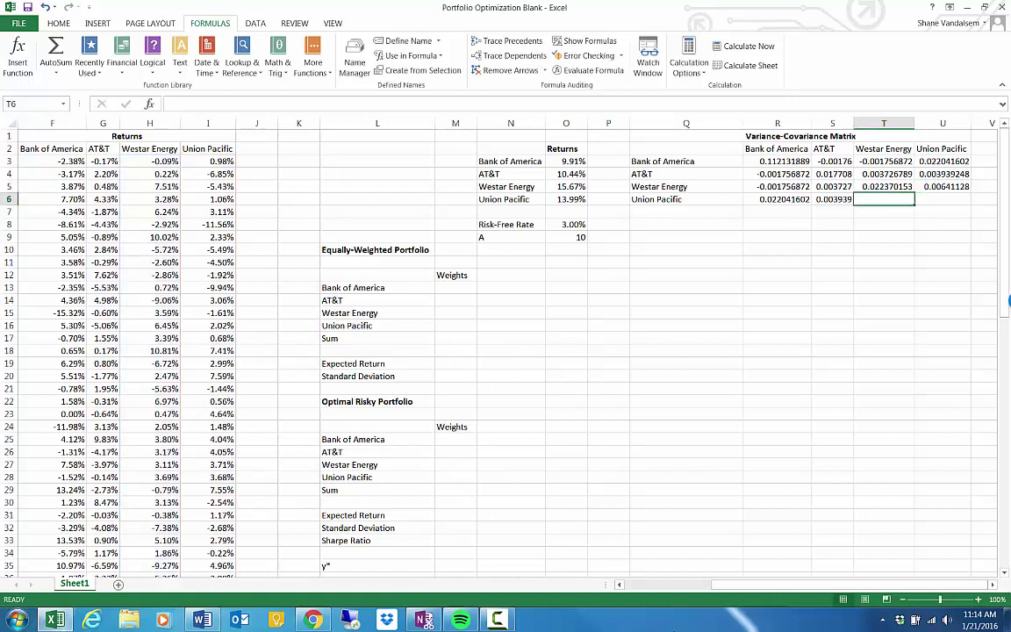
{"action": "type", "text": "=u5"}
{"action": "key", "text": "Return"}
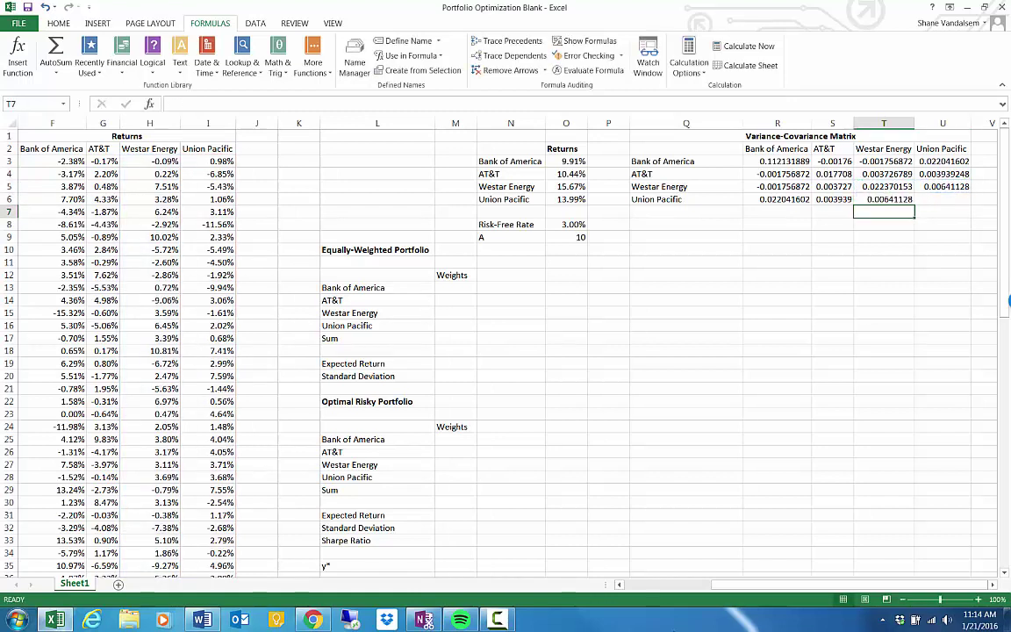
{"action": "key", "text": "Up"}
{"action": "key", "text": "ctrl+bracketleft"}
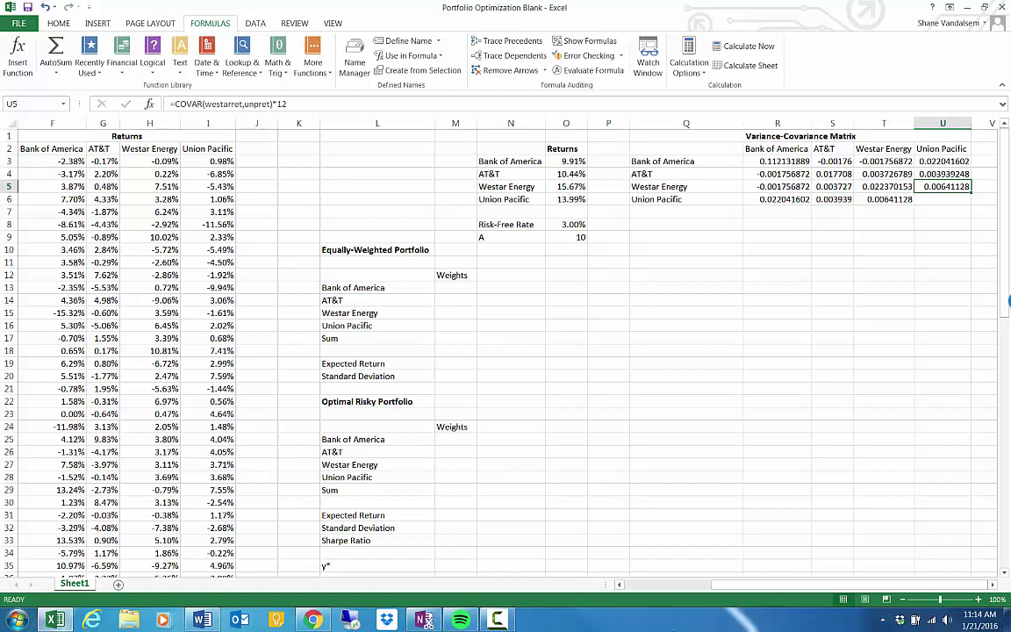
Enter =COVAR(unpret,unpret)*12 in U6 of the variance-covariance matrix for Union Pacific's annual variance.
{"action": "key", "text": "Down"}
{"action": "type", "text": "="}
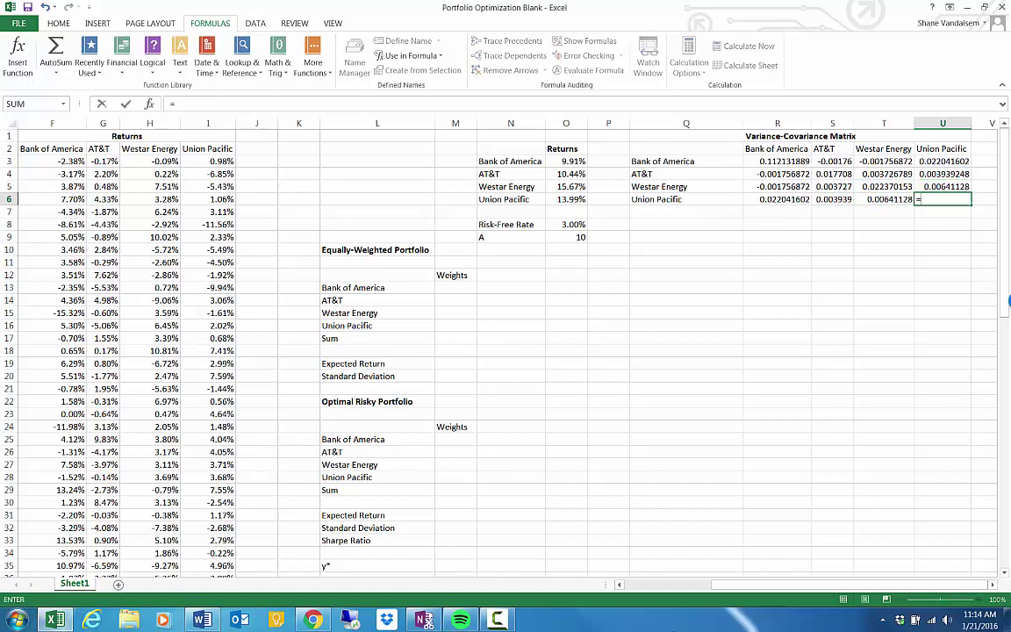
{"action": "type", "text": "cov"}
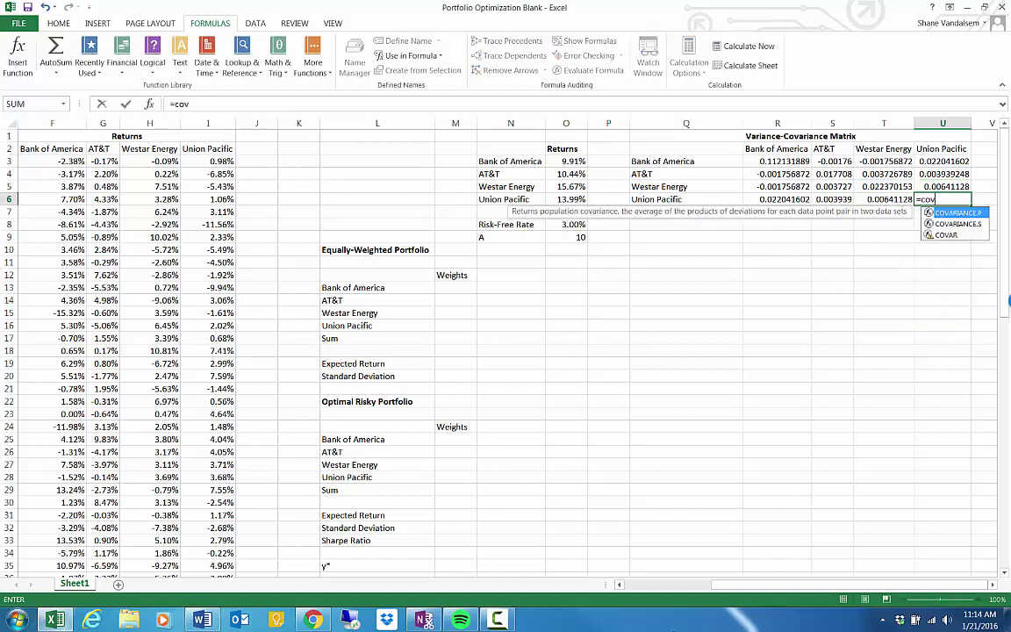
{"action": "type", "text": "ar("}
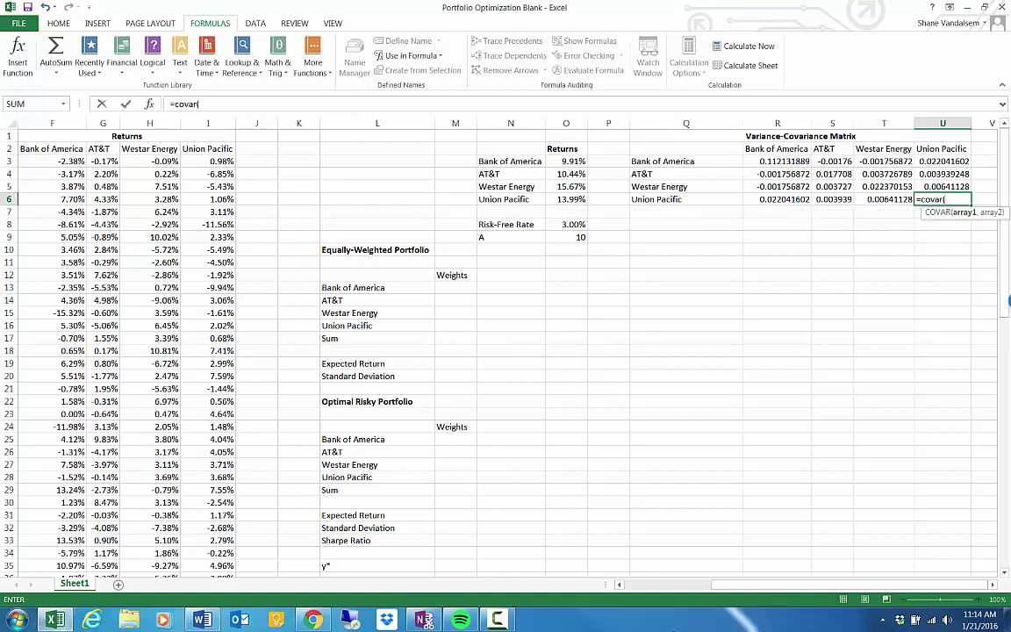
{"action": "type", "text": "unpret"}
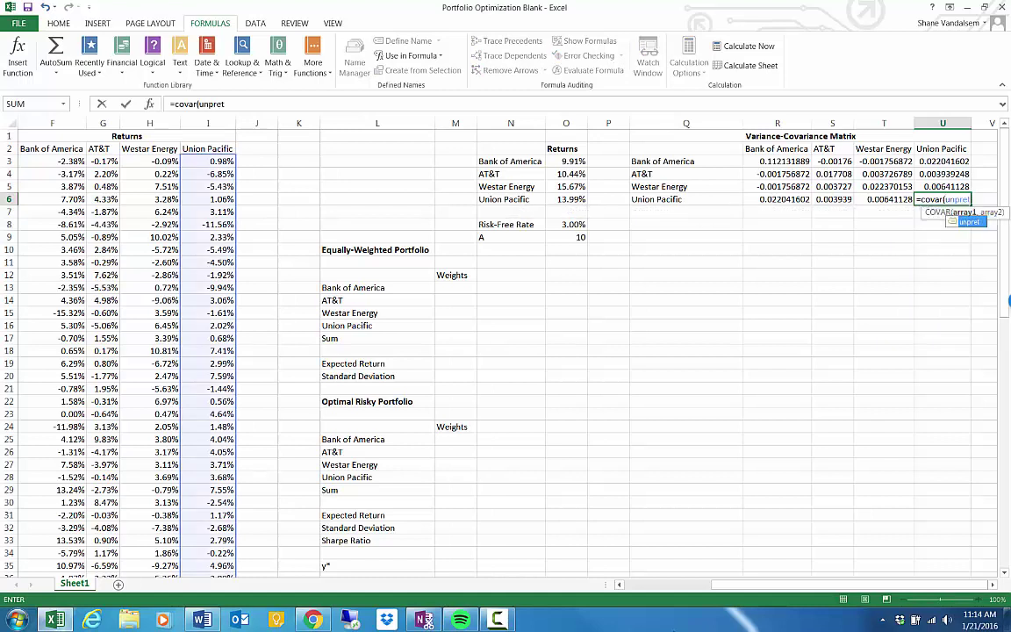
{"action": "type", "text": ",unpret)*"}
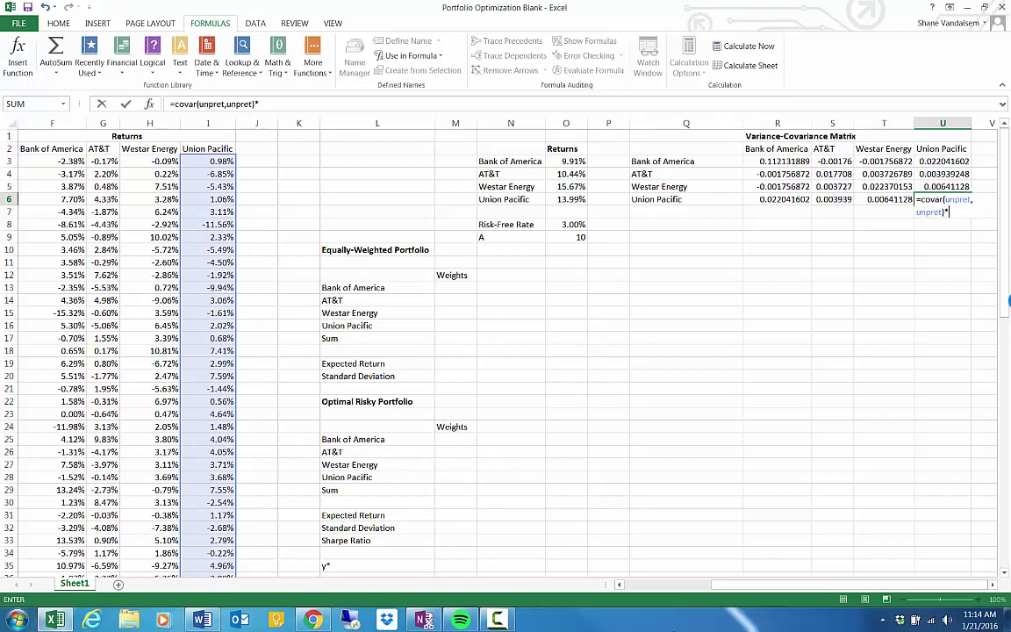
{"action": "key", "text": "Return"}
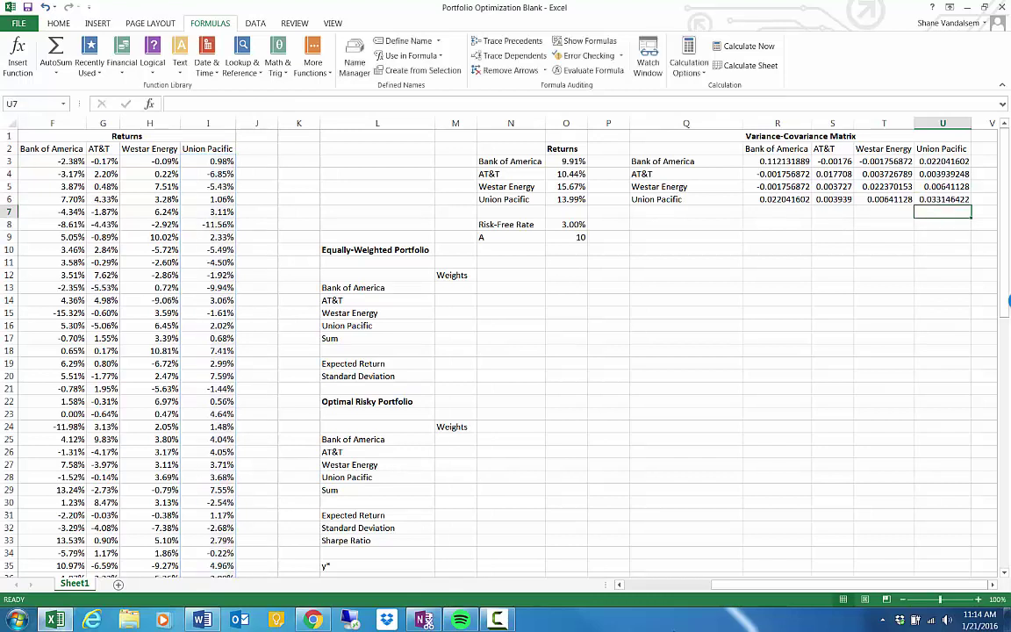
Enter a weight of .25 for each of the four stocks in M13:M16 of the Equally-Weighted Portfolio.
{"action": "key", "text": "Up"}
{"action": "key", "text": "Left"}
{"action": "key", "text": "Left"}
{"action": "key", "text": "Left"}
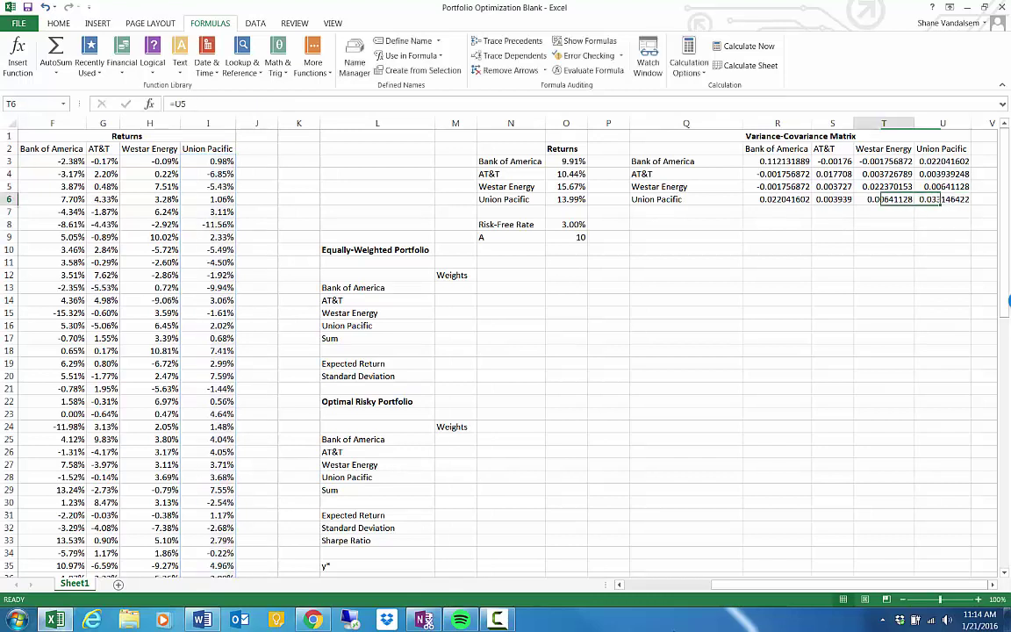
{"action": "key", "text": "Left"}
{"action": "key", "text": "Left"}
{"action": "key", "text": "Left"}
{"action": "key", "text": "Down"}
{"action": "key", "text": "Down"}
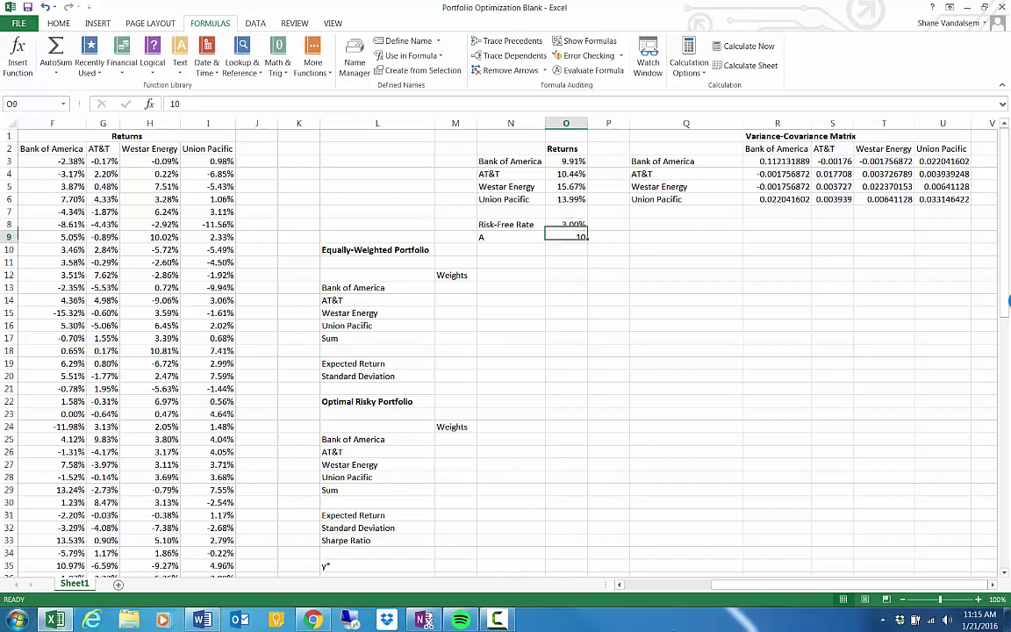
{"action": "left_click", "coordinate": [566, 237]}
{"action": "key", "text": "Down"}
{"action": "key", "text": "Down"}
{"action": "key", "text": "Down"}
{"action": "key", "text": "Left"}
{"action": "key", "text": "Left"}
{"action": "key", "text": "Down"}
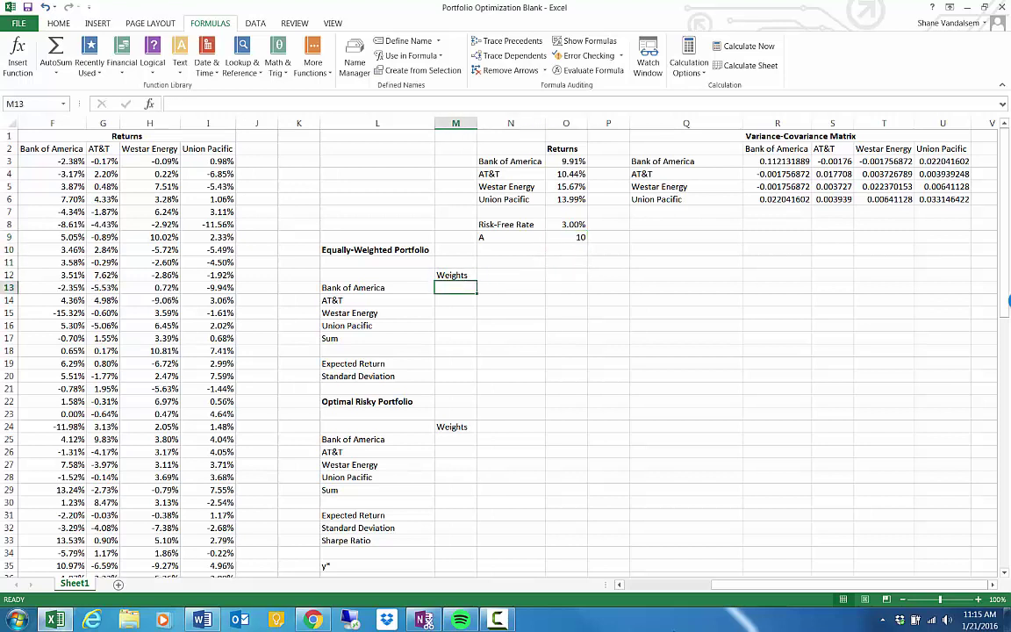
{"action": "type", "text": ".25"}
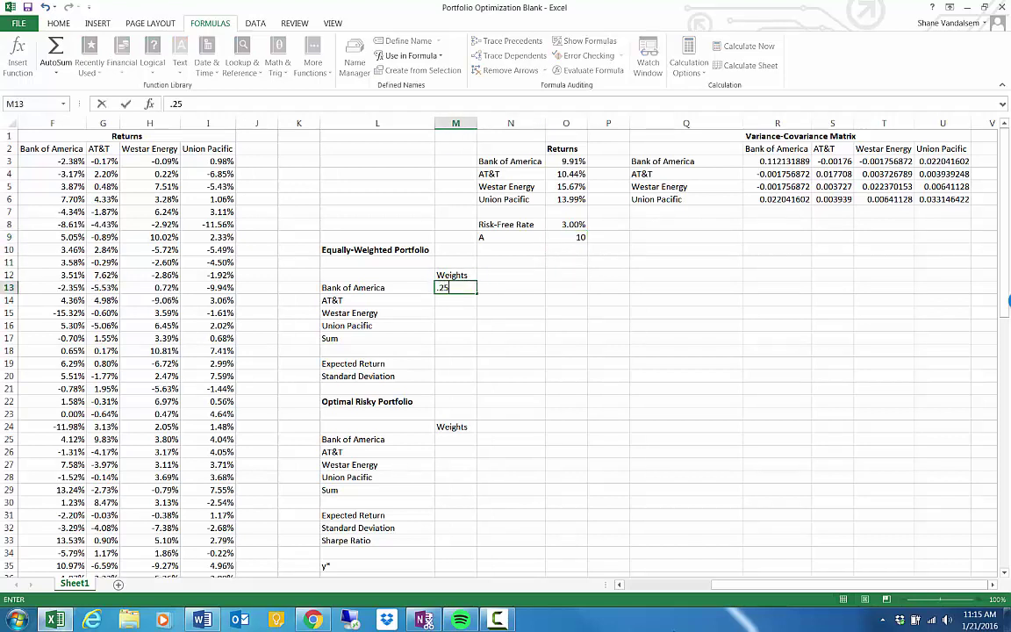
{"action": "key", "text": "Return"}
{"action": "type", "text": ".25"}
{"action": "key", "text": "Return"}
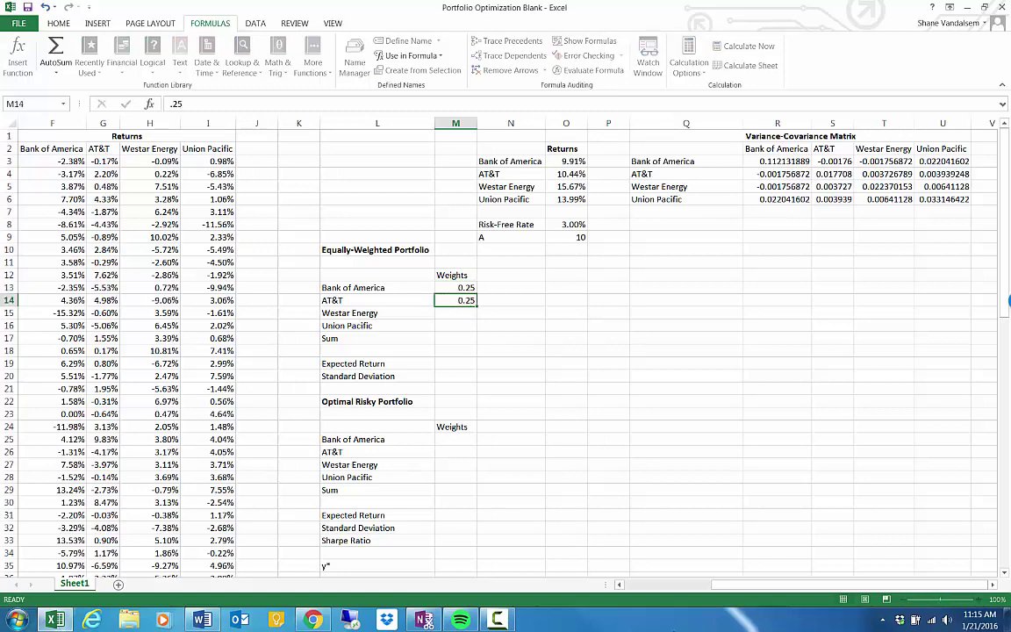
{"action": "type", "text": ".25"}
{"action": "key", "text": "Return"}
{"action": "type", "text": ".25"}
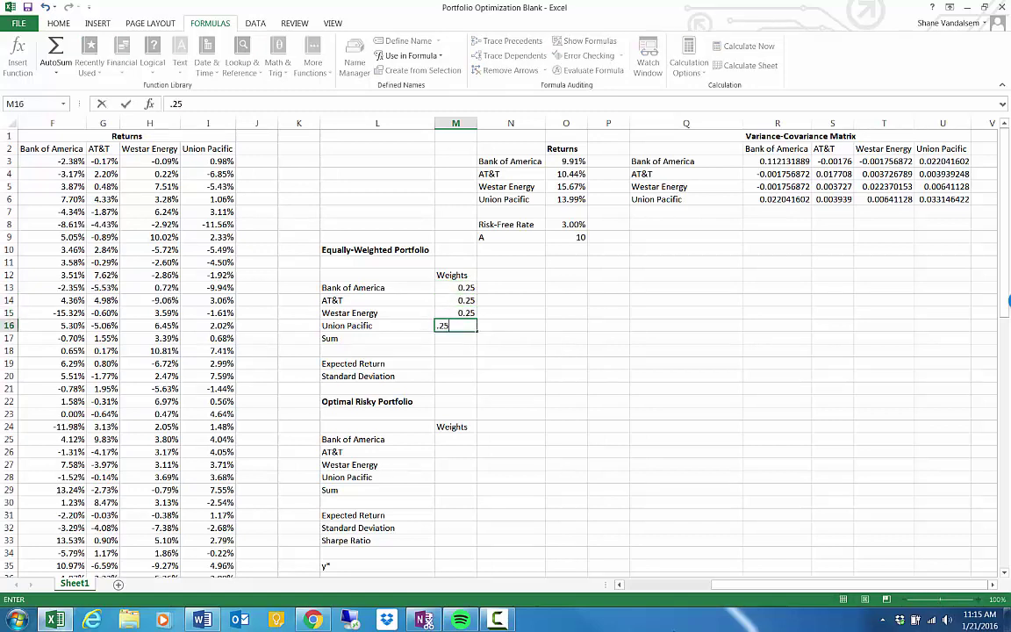
{"action": "key", "text": "Return"}
Total the equally weighted portfolio's weights in M17 with a SUM of M13:M16.
{"action": "type", "text": "=sum("}
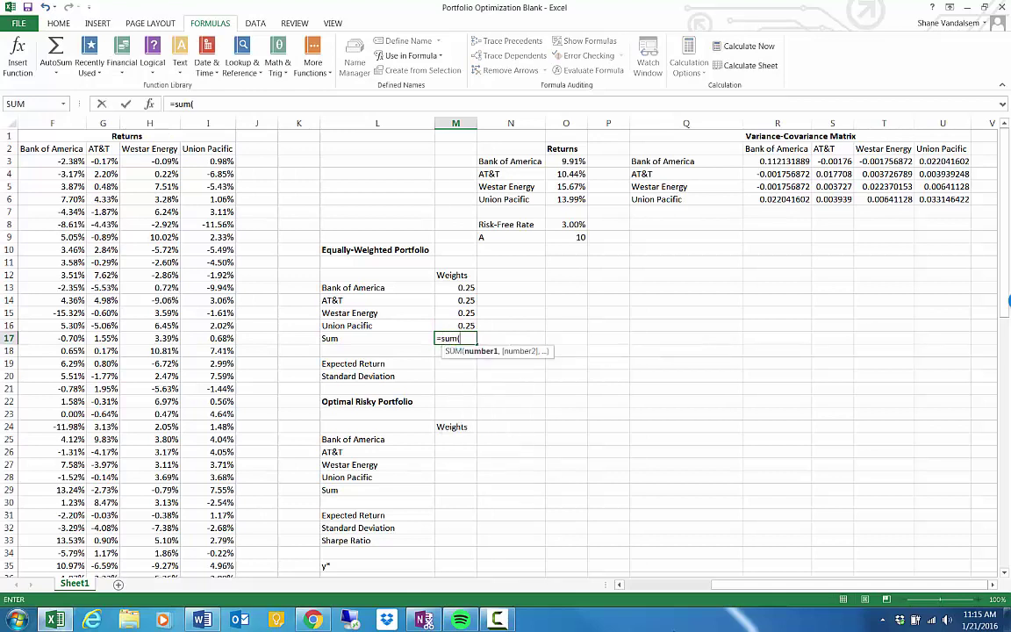
{"action": "key", "text": "Up"}
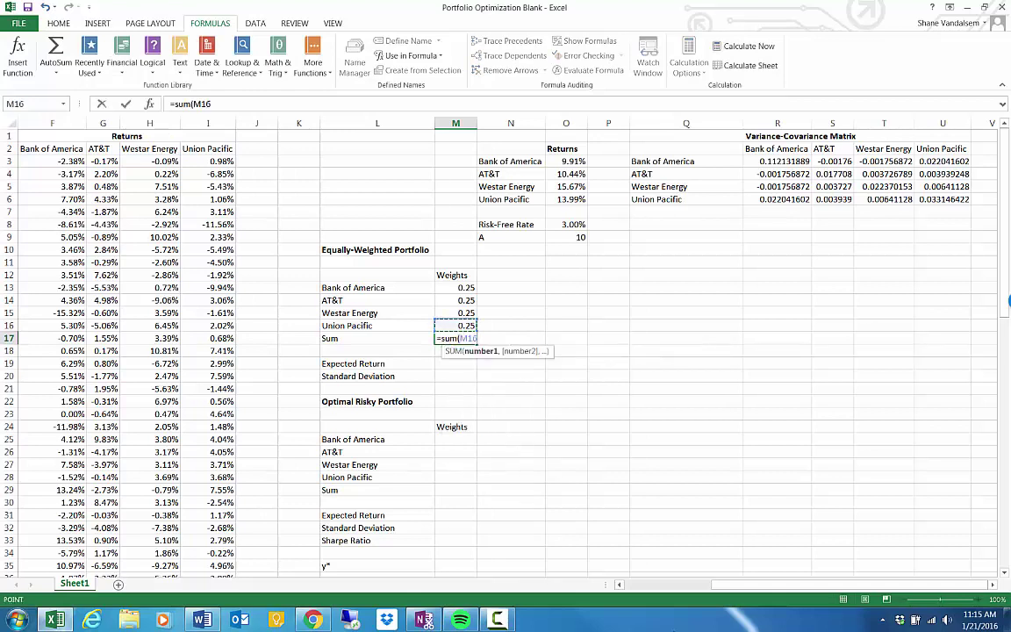
{"action": "key", "text": "shift+Up"}
{"action": "key", "text": "shift+Up"}
{"action": "key", "text": "shift+Up"}
{"action": "key", "text": "Return"}
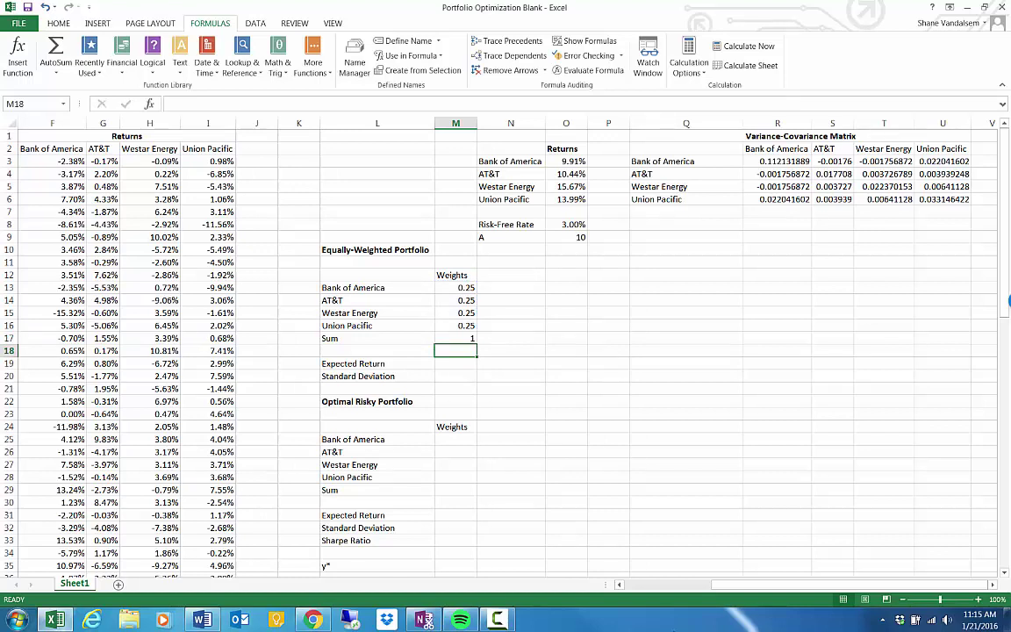
Enter the array formula {=MMULT(TRANSPOSE(M13:M16),O3:O6)} in M19 for the equally weighted portfolio's Expected Return.
{"action": "left_click", "coordinate": [455, 364]}
{"action": "type", "text": "="}
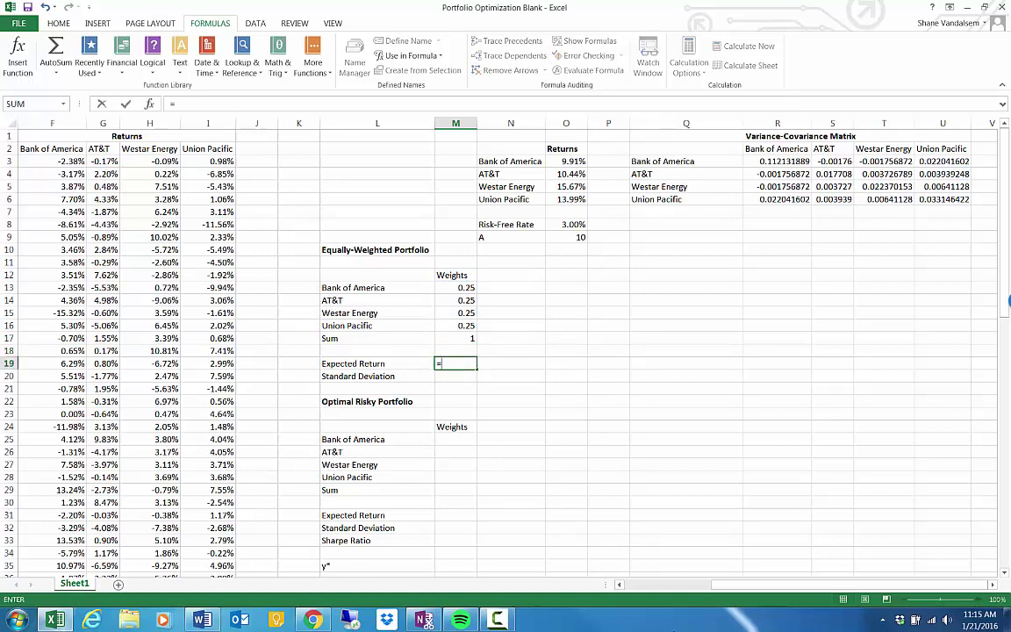
{"action": "type", "text": "mmult("}
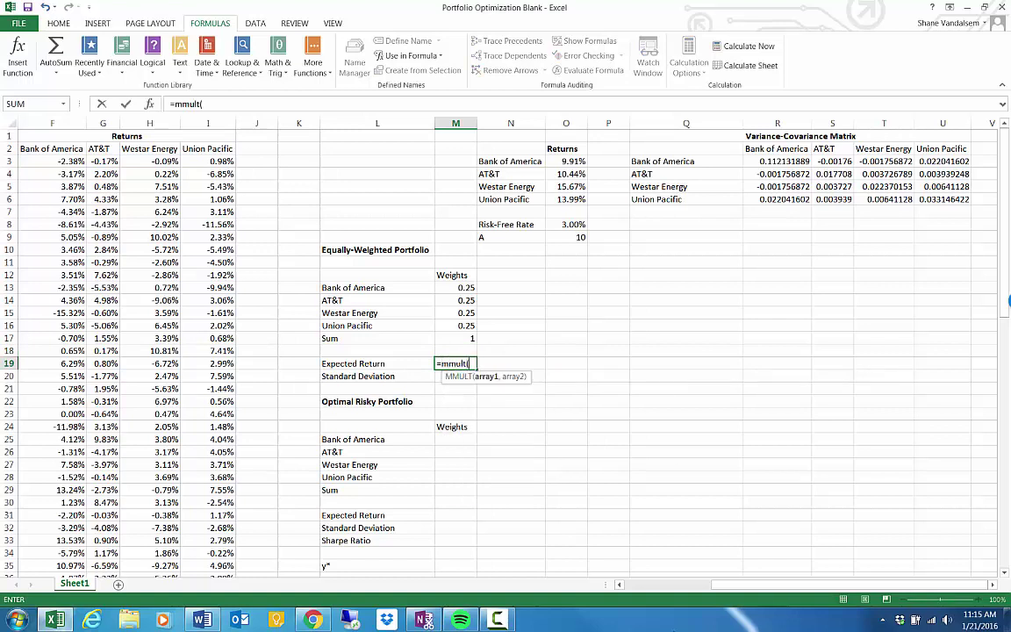
{"action": "type", "text": "transpose"}
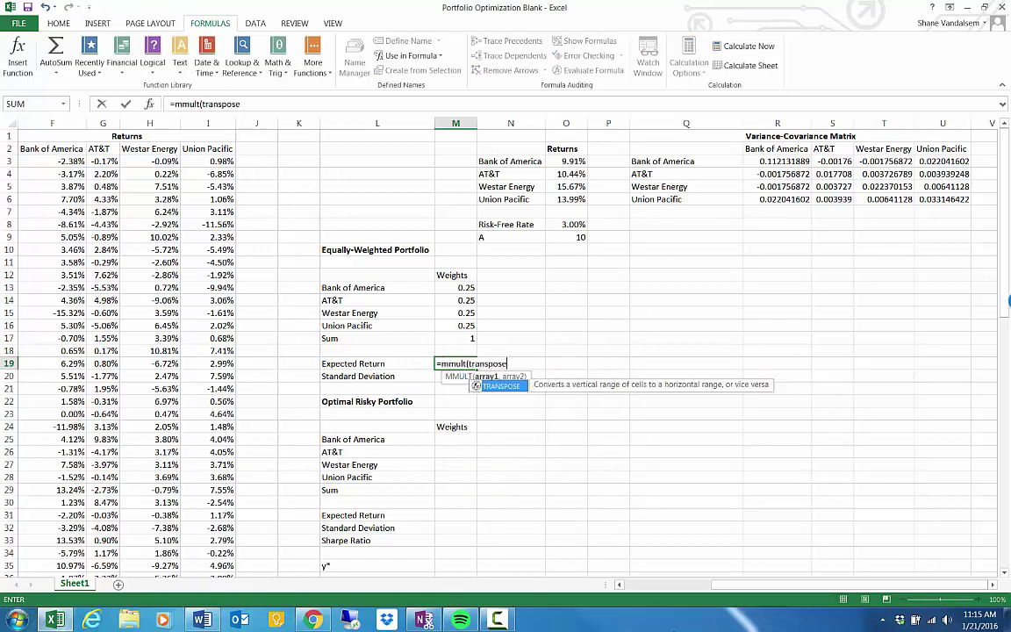
{"action": "type", "text": "("}
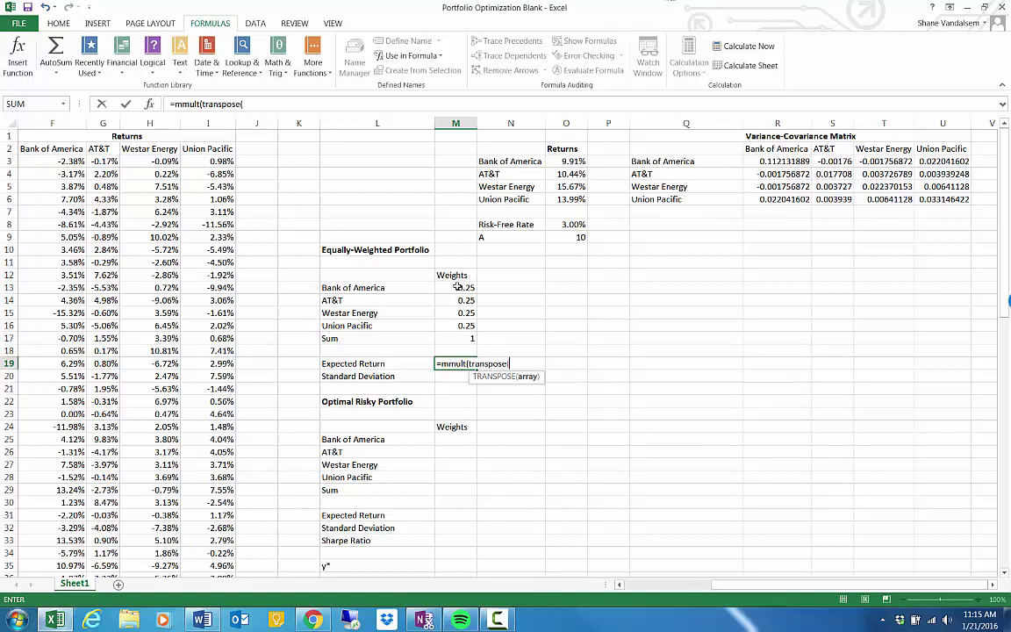
{"action": "left_click_drag", "start_coordinate": [457, 287], "coordinate": [463, 325]}
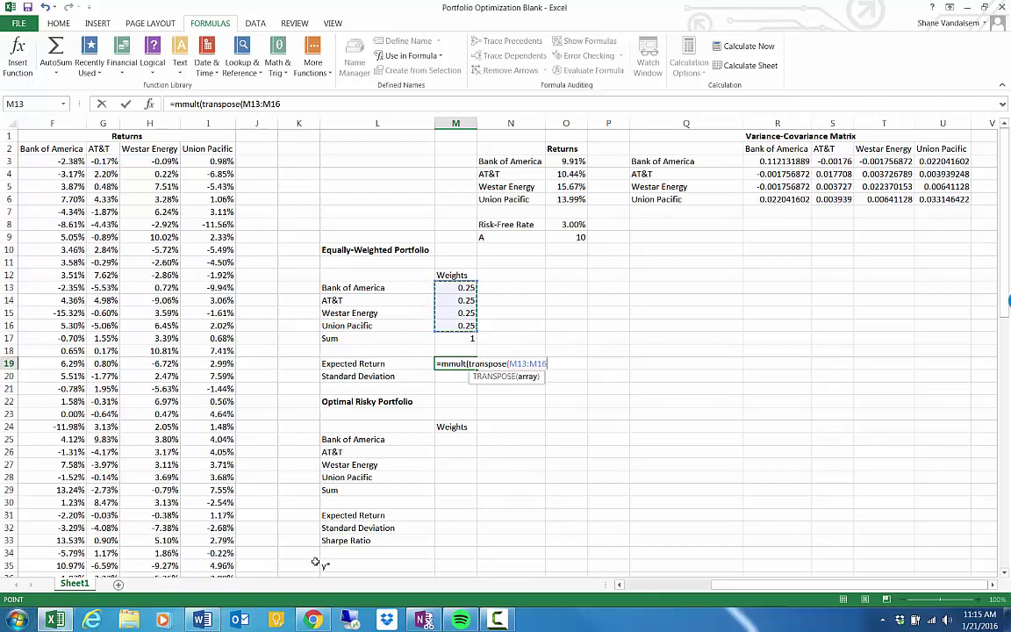
{"action": "type", "text": "_"}
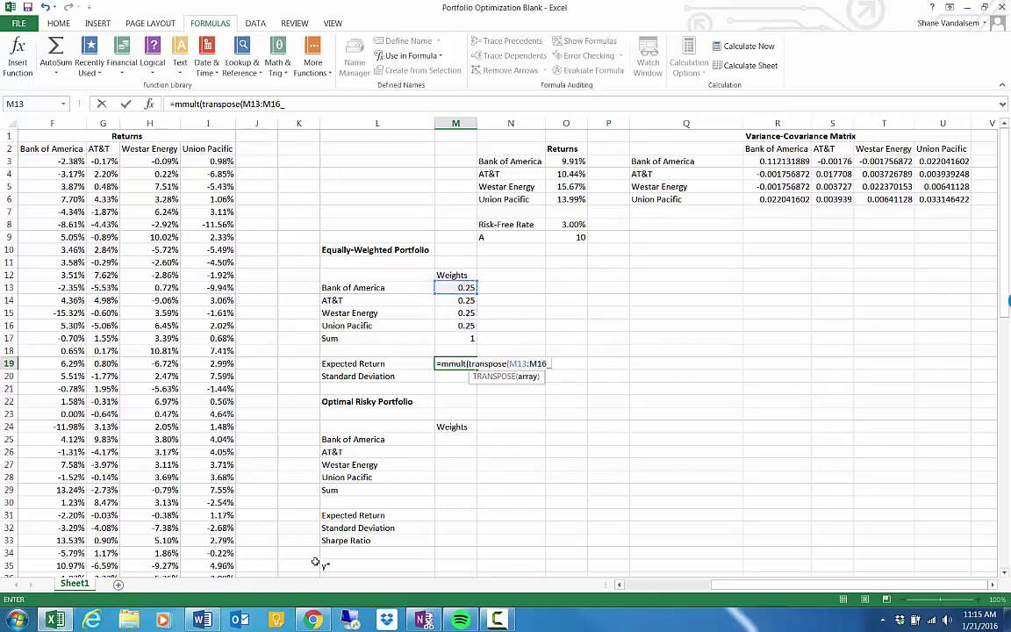
{"action": "key", "text": "BackSpace"}
{"action": "type", "text": ")"}
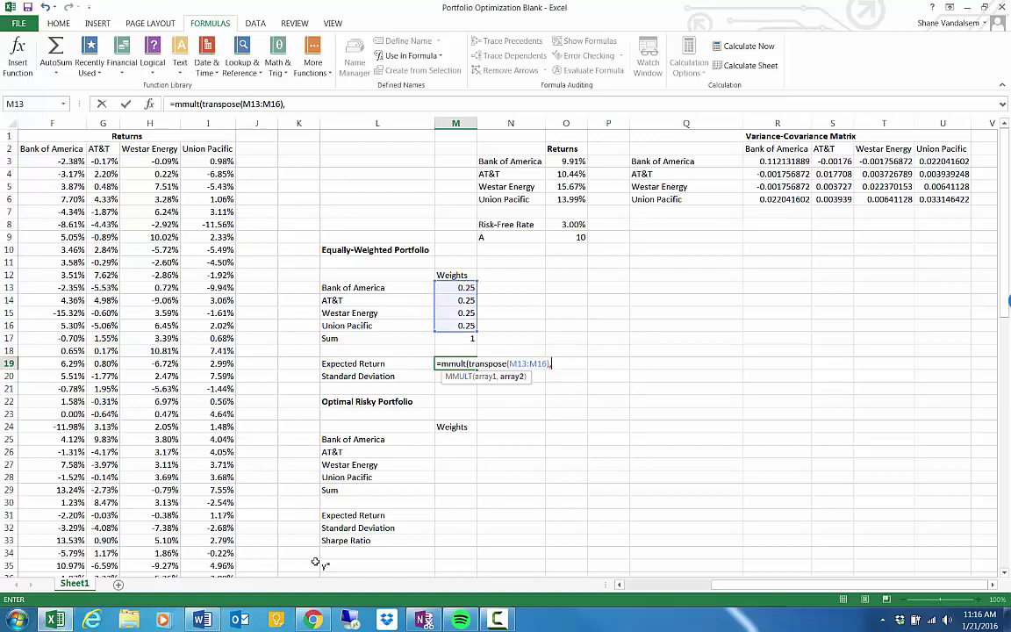
{"action": "type", "text": ","}
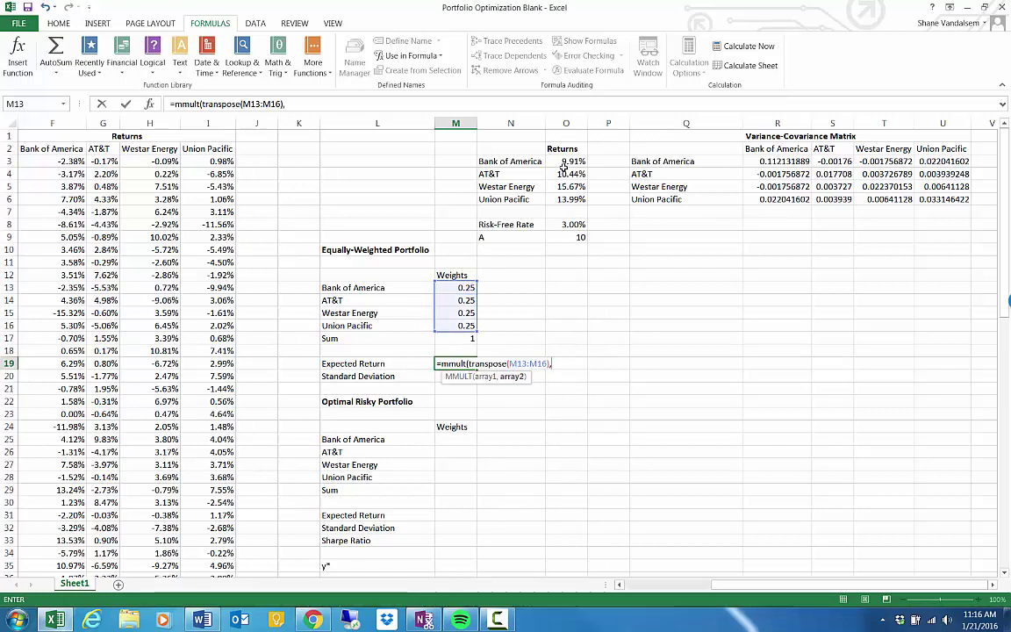
{"action": "left_click_drag", "start_coordinate": [570, 162], "coordinate": [572, 200]}
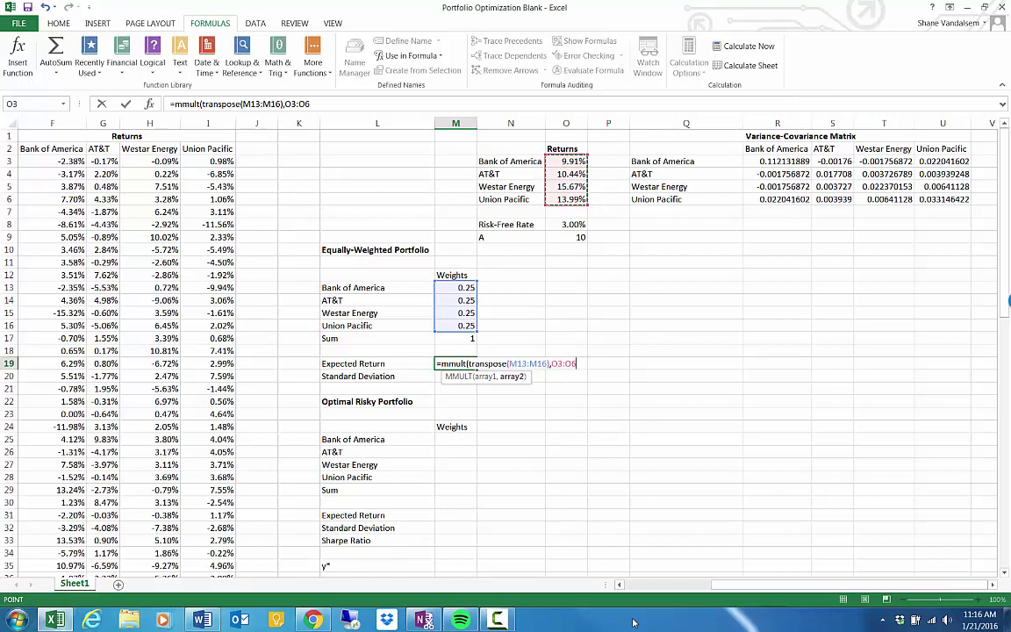
{"action": "type", "text": ")"}
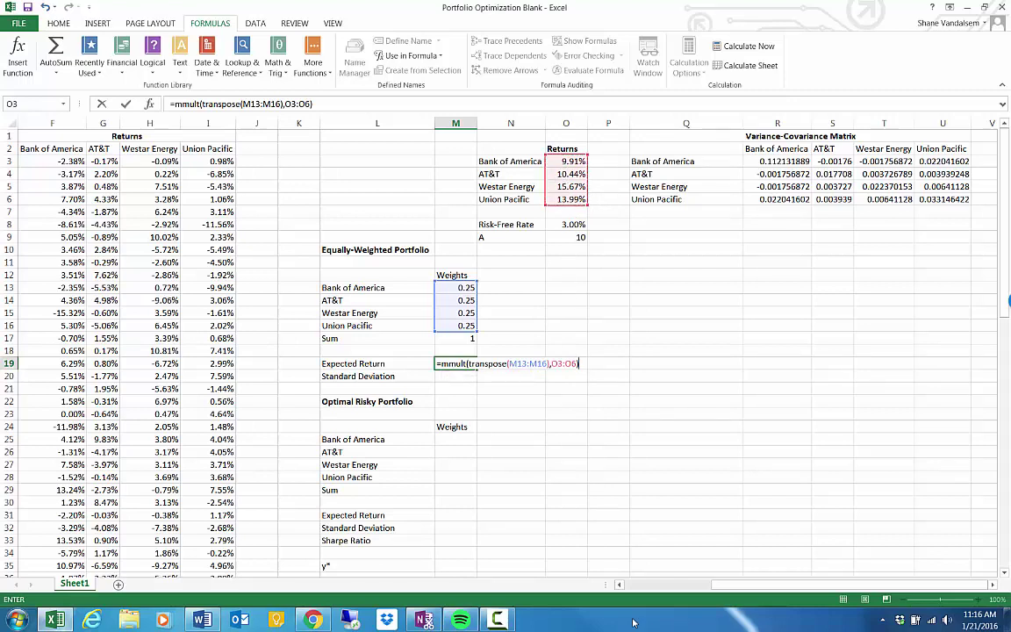
{"action": "key", "text": "ctrl+shift+Return"}
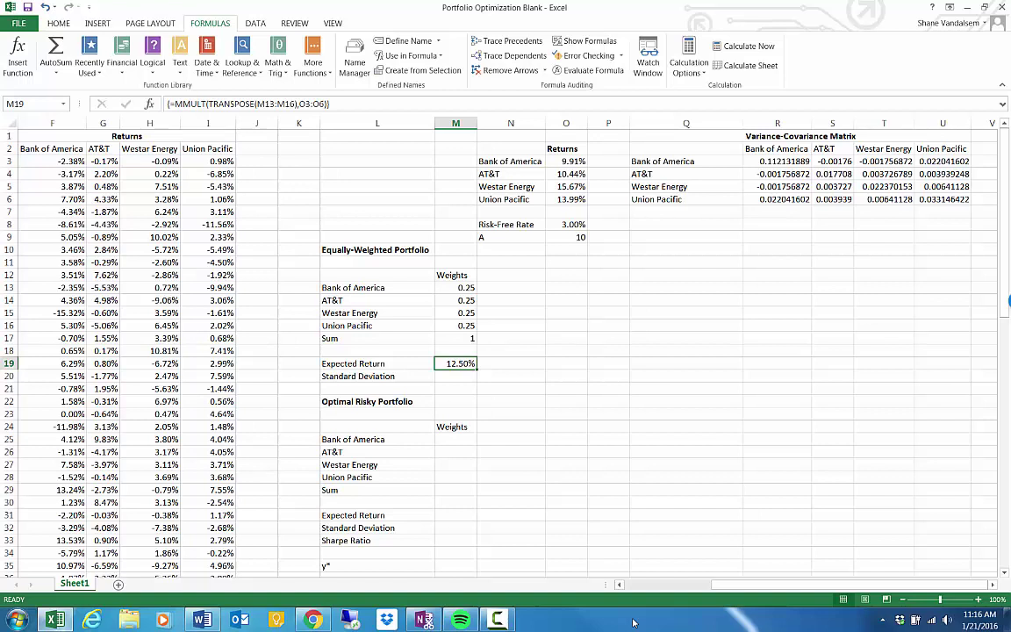
Switch to the Word document, review the portfolio standard deviation equation and its Excel array formula, and return to the Excel workbook at M20.
{"action": "key", "text": "Down"}
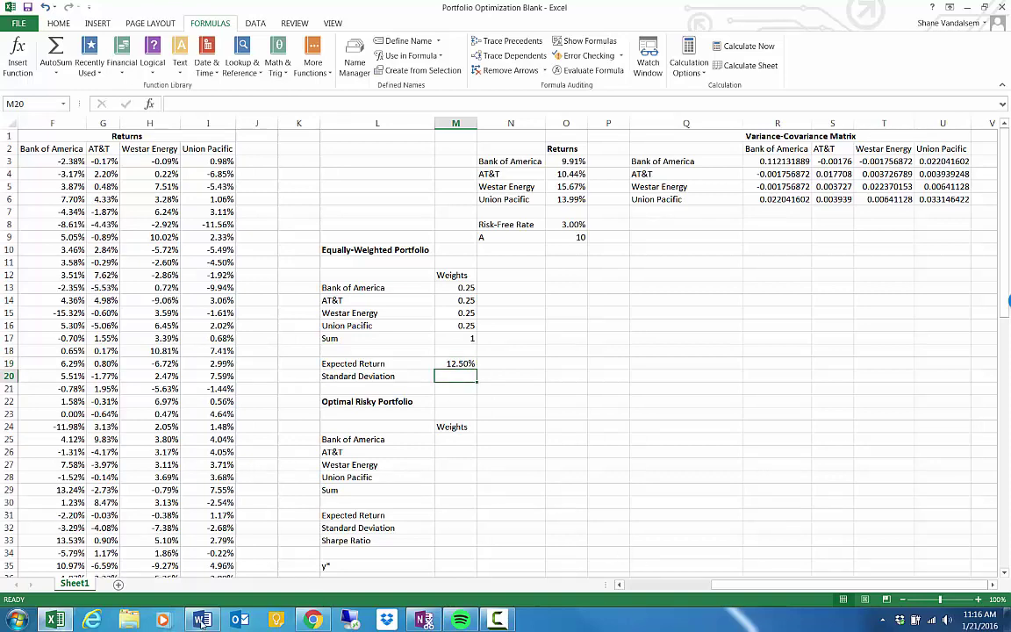
{"action": "left_click", "coordinate": [202, 620]}
{"action": "scroll", "coordinate": [389, 470], "scroll_direction": "up", "scroll_amount": 5}
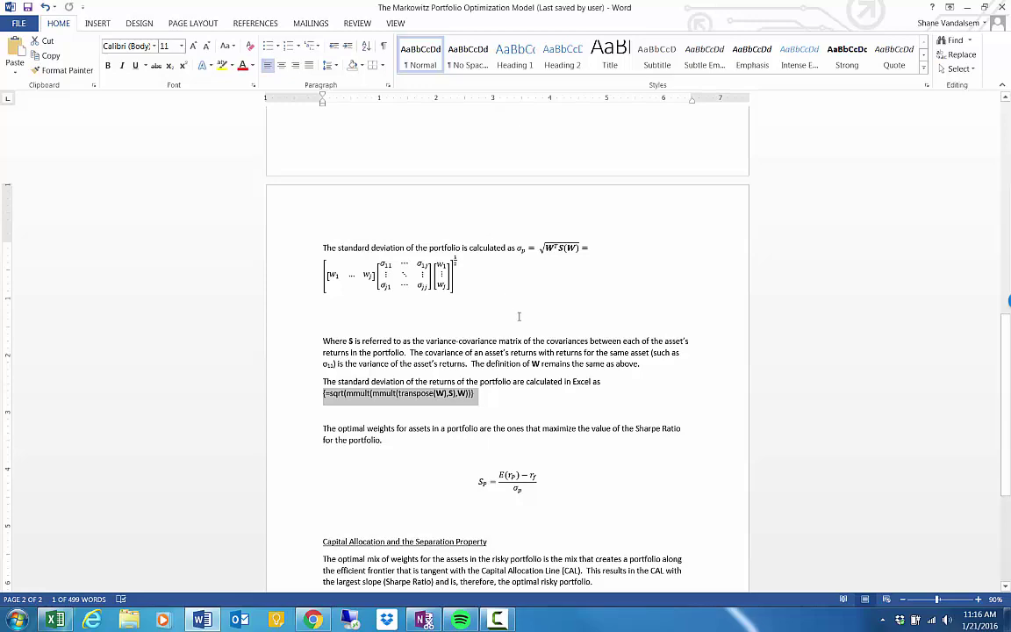
{"action": "scroll", "coordinate": [518, 316], "scroll_direction": "up", "scroll_amount": 4}
{"action": "scroll", "coordinate": [511, 323], "scroll_direction": "down", "scroll_amount": 1}
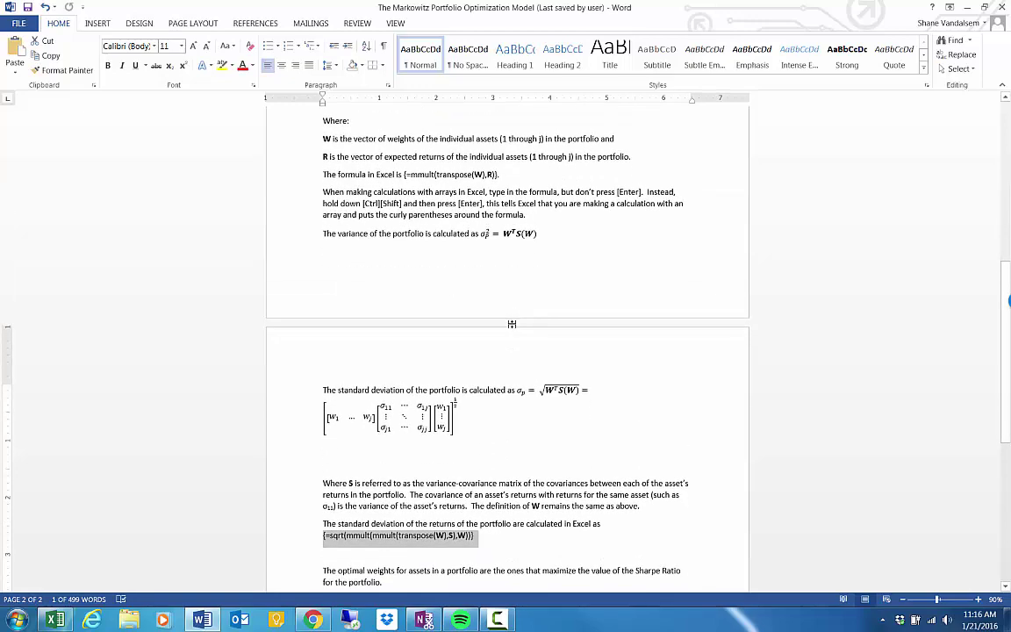
{"action": "scroll", "coordinate": [510, 348], "scroll_direction": "down", "scroll_amount": 3}
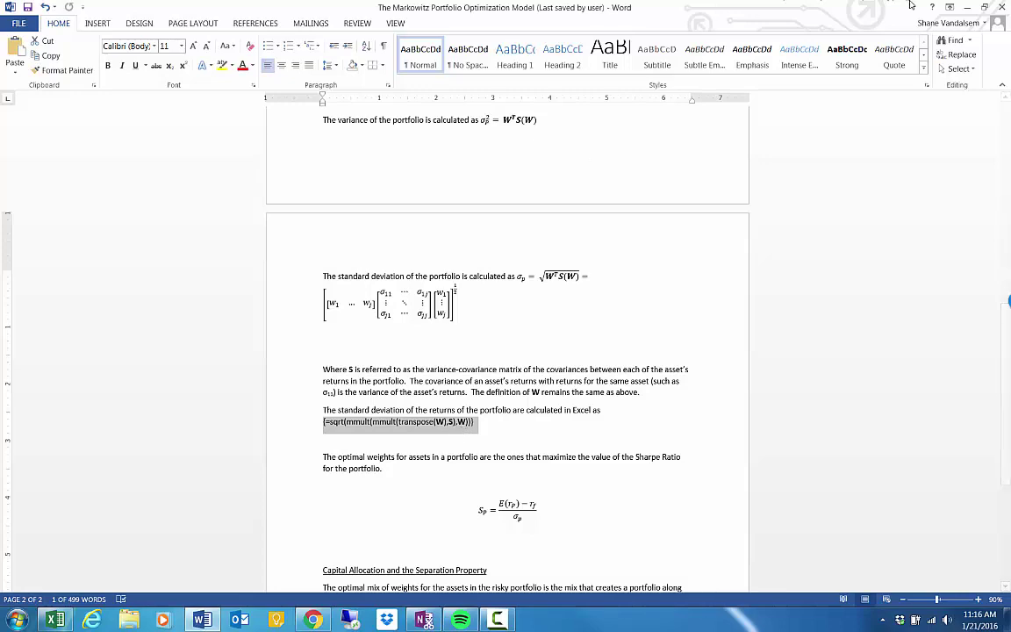
{"action": "left_click", "coordinate": [967, 9]}
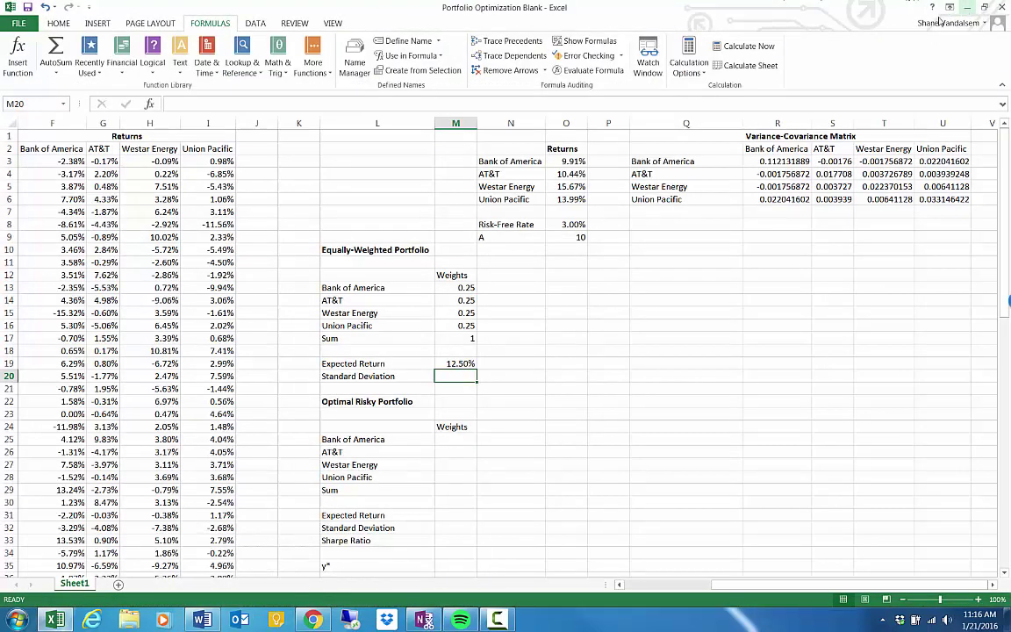
Enter the array formula {=SQRT(MMULT(MMULT(TRANSPOSE(M13:M16),R3:U6),M13:M16))} in M20 for the equally weighted portfolio's Standard Deviation.
{"action": "type", "text": "=s"}
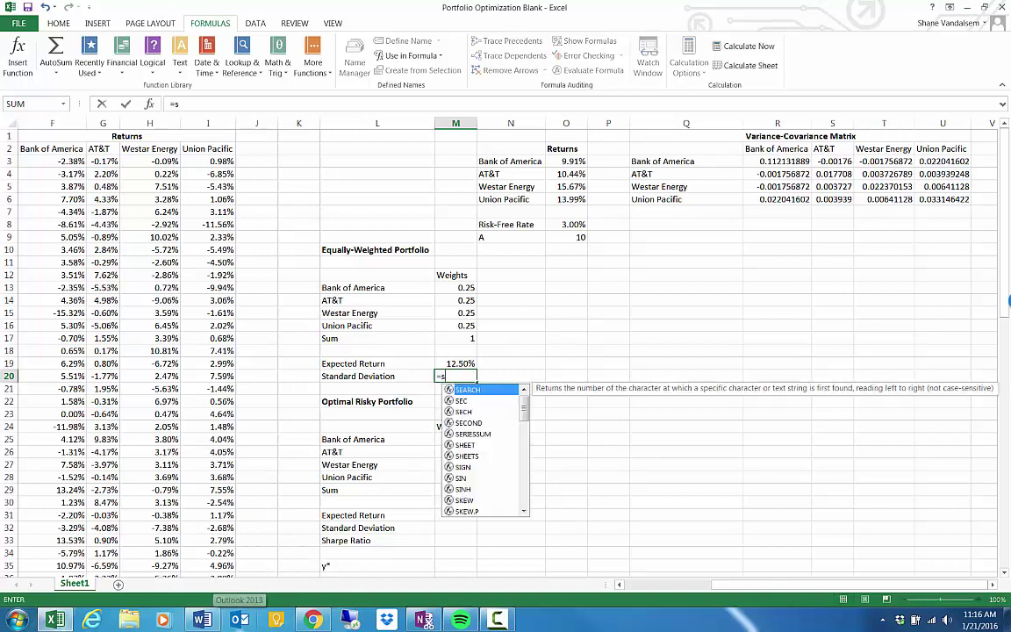
{"action": "type", "text": "qwr"}
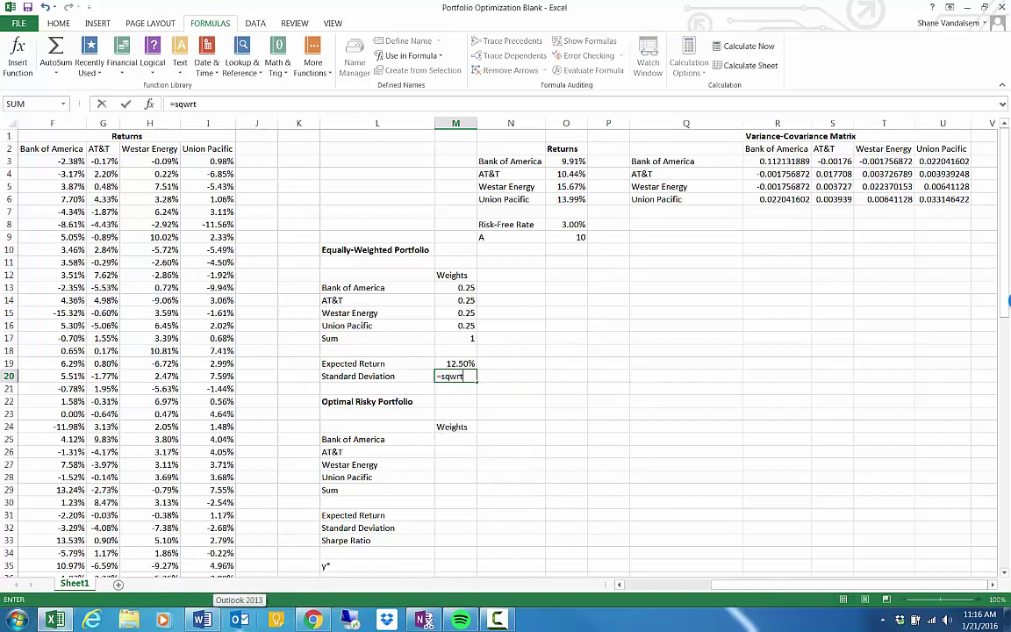
{"action": "type", "text": "t"}
{"action": "key", "text": "BackSpace"}
{"action": "key", "text": "BackSpace"}
{"action": "key", "text": "BackSpace"}
{"action": "type", "text": "rt"}
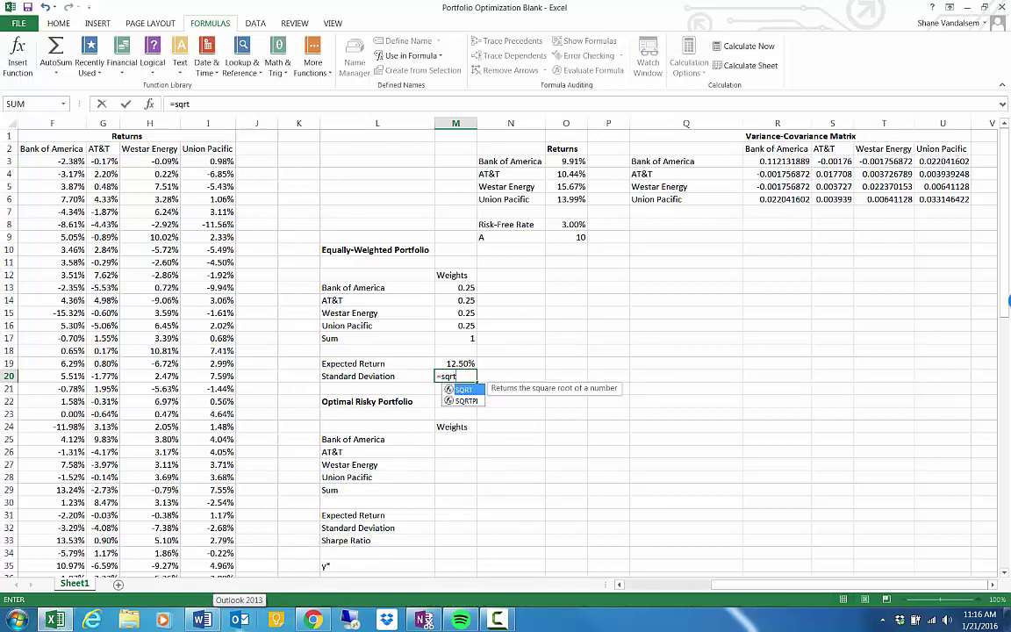
{"action": "type", "text": "("}
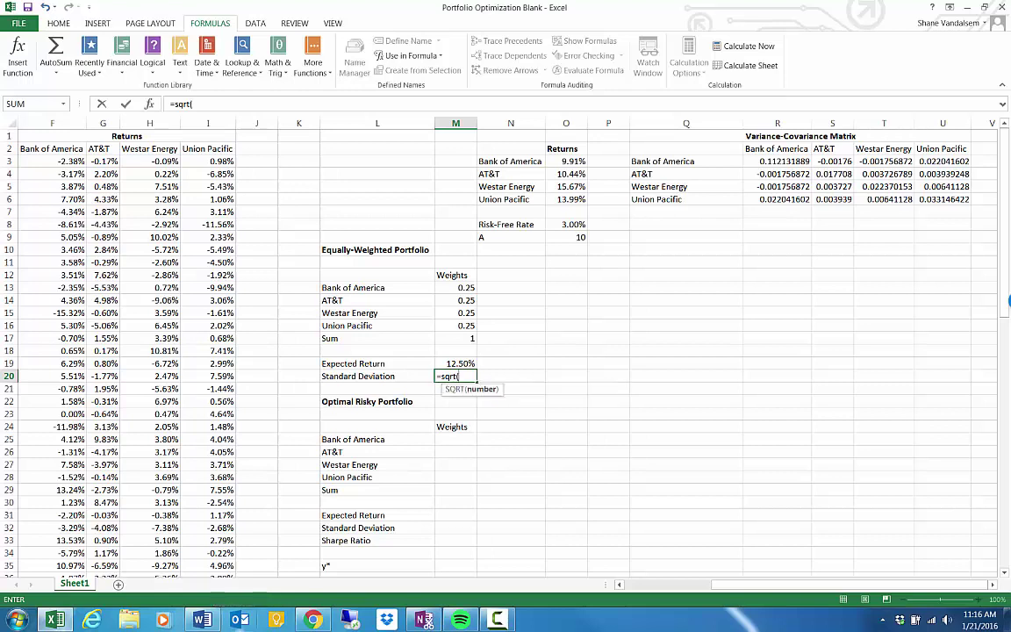
{"action": "type", "text": "mmult(mmult"}
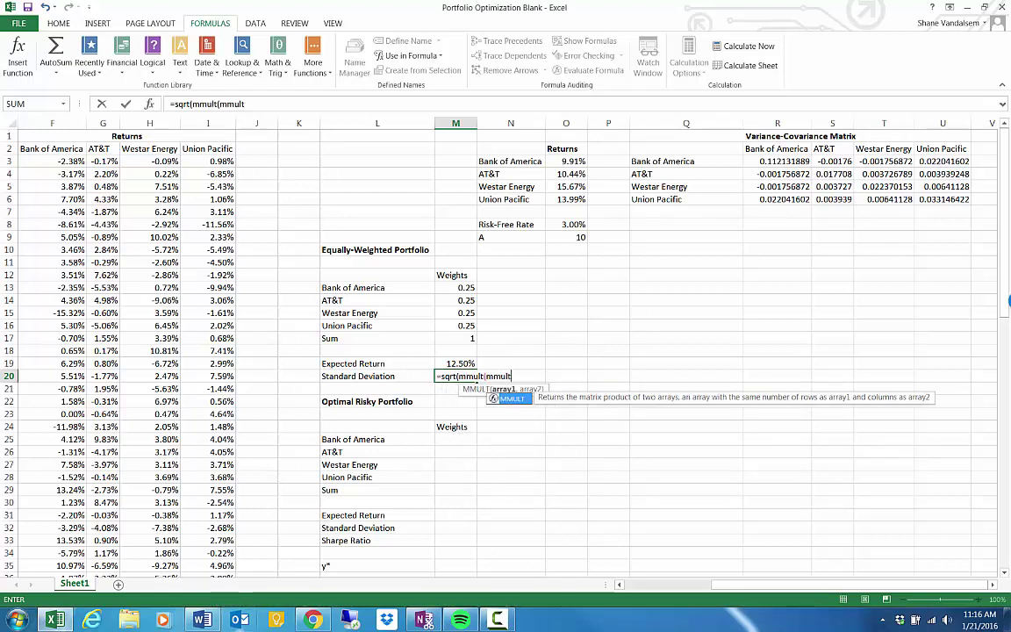
{"action": "type", "text": "(transp"}
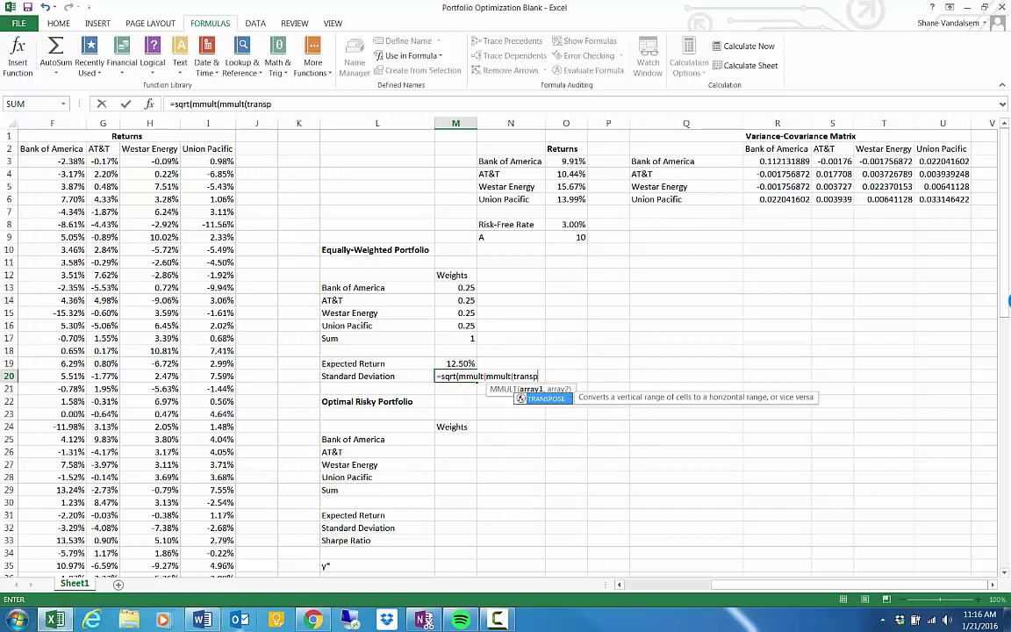
{"action": "type", "text": "ose("}
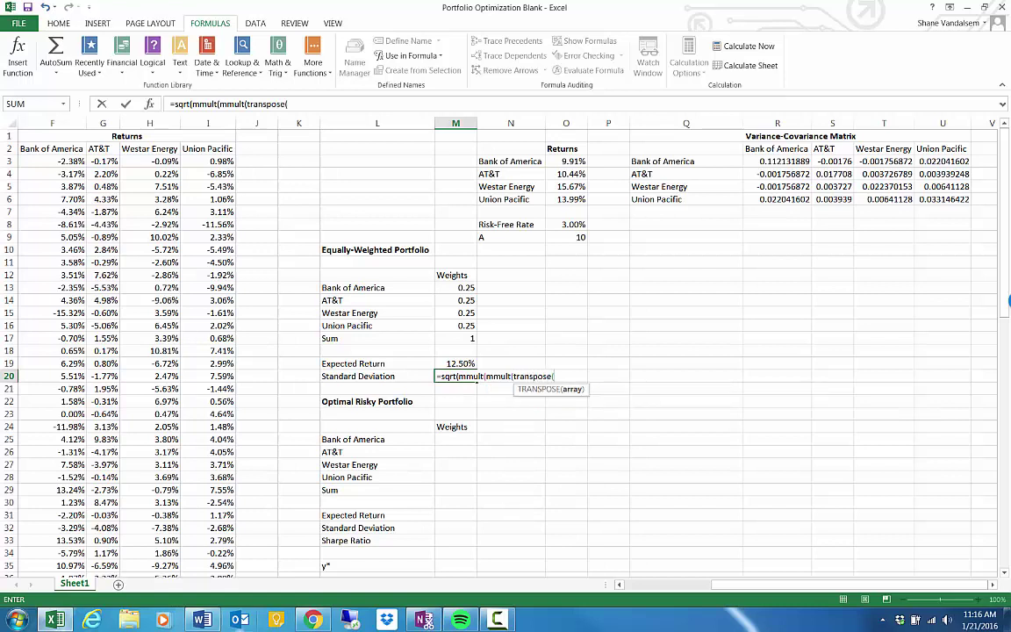
{"action": "key", "text": "Up"}
{"action": "key", "text": "Up"}
{"action": "key", "text": "Up"}
{"action": "key", "text": "Up"}
{"action": "key", "text": "Up"}
{"action": "key", "text": "Up"}
{"action": "key", "text": "Up"}
{"action": "key", "text": "shift+Down"}
{"action": "key", "text": "shift+Down"}
{"action": "key", "text": "shift+Down"}
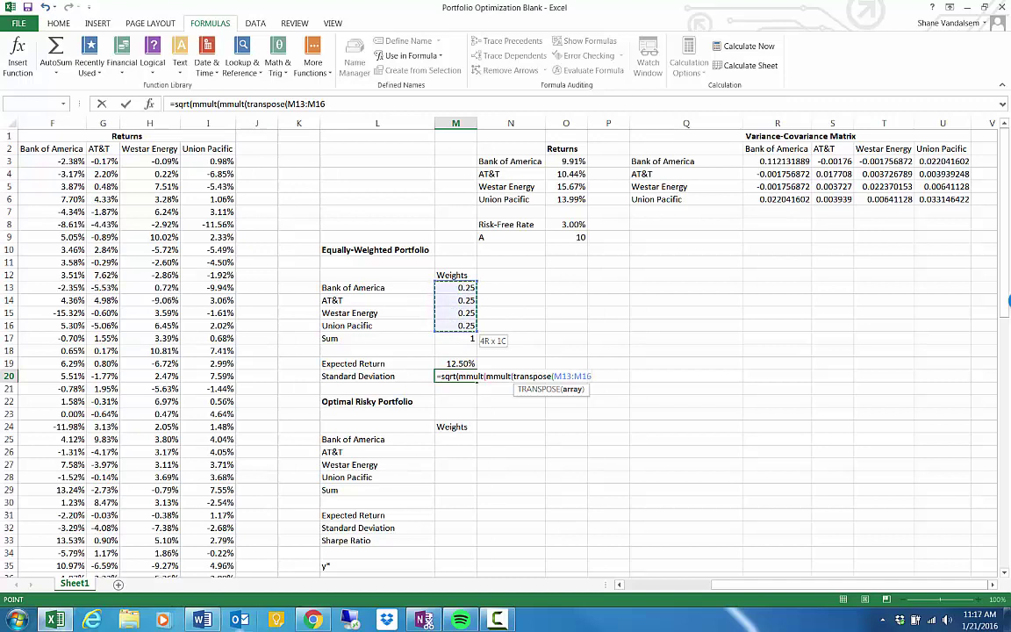
{"action": "type", "text": ")"}
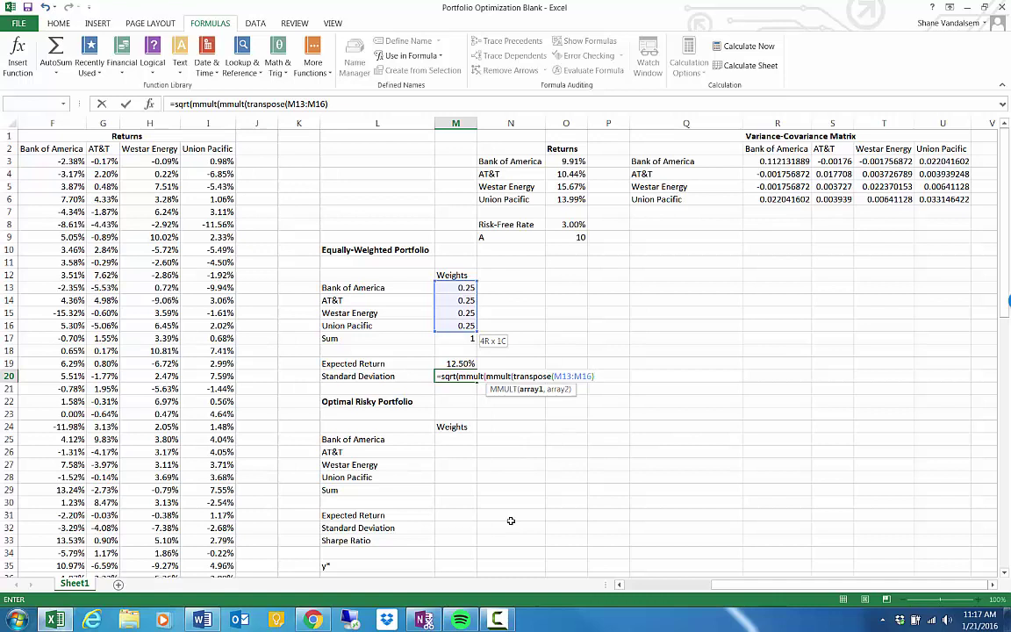
{"action": "type", "text": ","}
{"action": "left_click", "coordinate": [777, 162]}
{"action": "left_click_drag", "start_coordinate": [908, 201], "coordinate": [909, 201]}
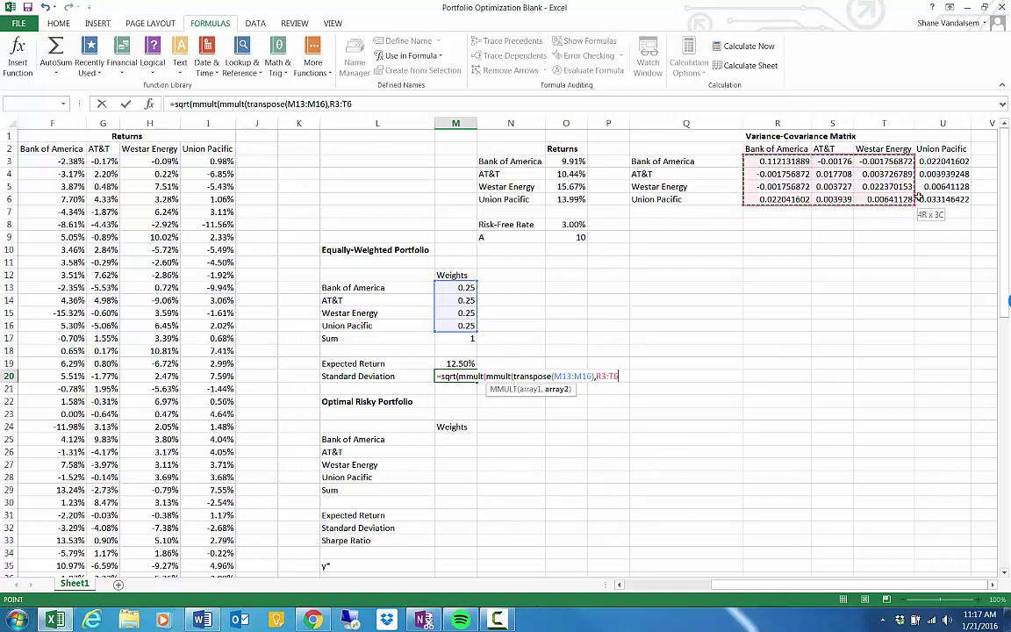
{"action": "type", "text": "),"}
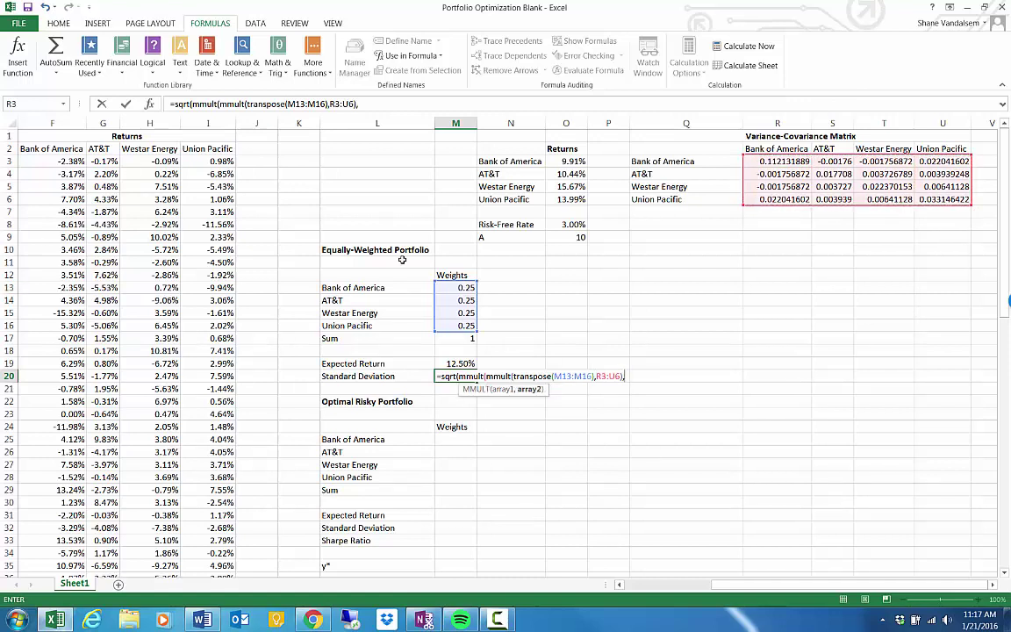
{"action": "left_click_drag", "start_coordinate": [457, 291], "coordinate": [458, 326]}
{"action": "type", "text": "))"}
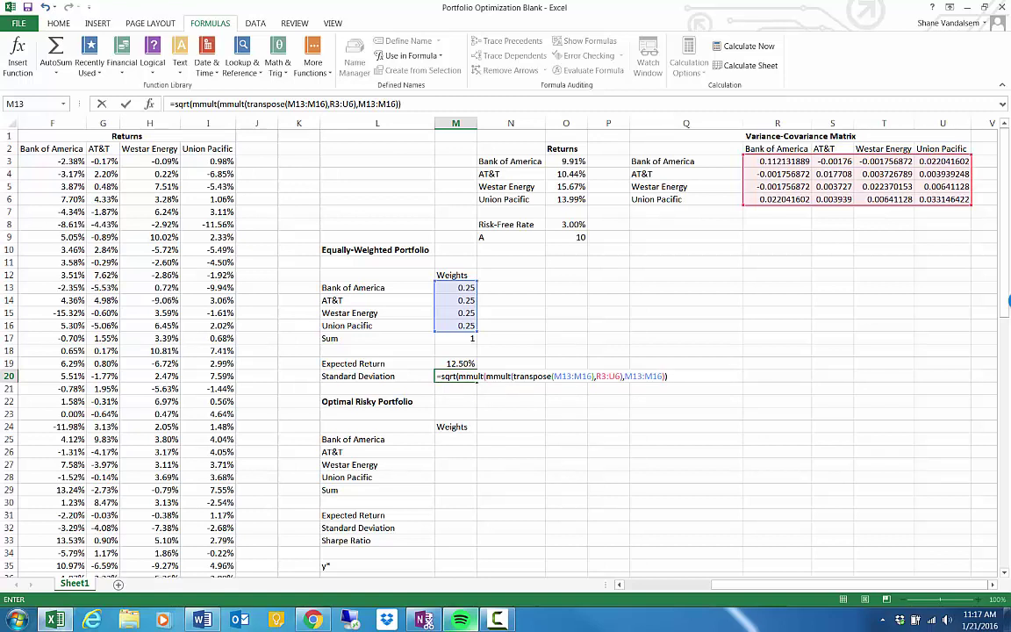
{"action": "key", "text": "ctrl+shift+Return"}
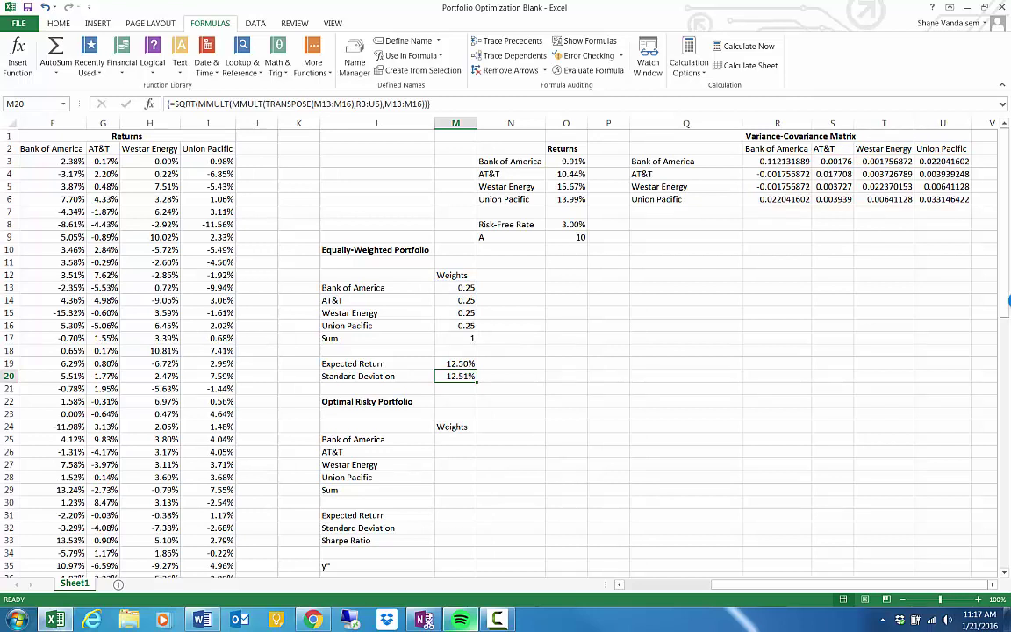
Enter a starting weight of .25 for each of the four stocks in M25:M28 of the Optimal Risky Portfolio.
{"action": "left_click", "coordinate": [456, 387]}
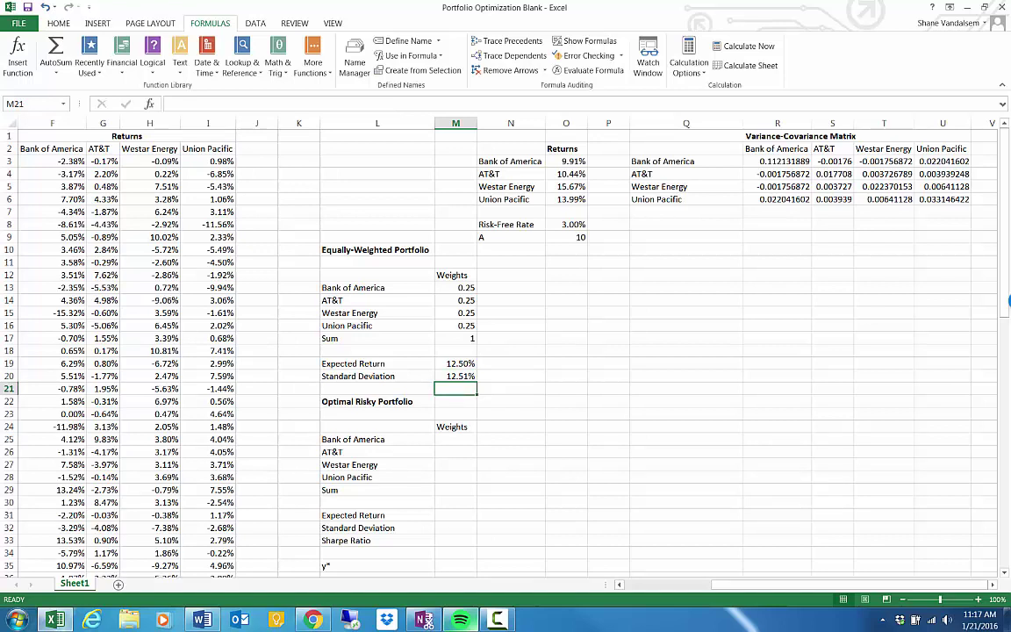
{"action": "key", "text": "Down"}
{"action": "key", "text": "Down"}
{"action": "key", "text": "Down"}
{"action": "key", "text": "Down"}
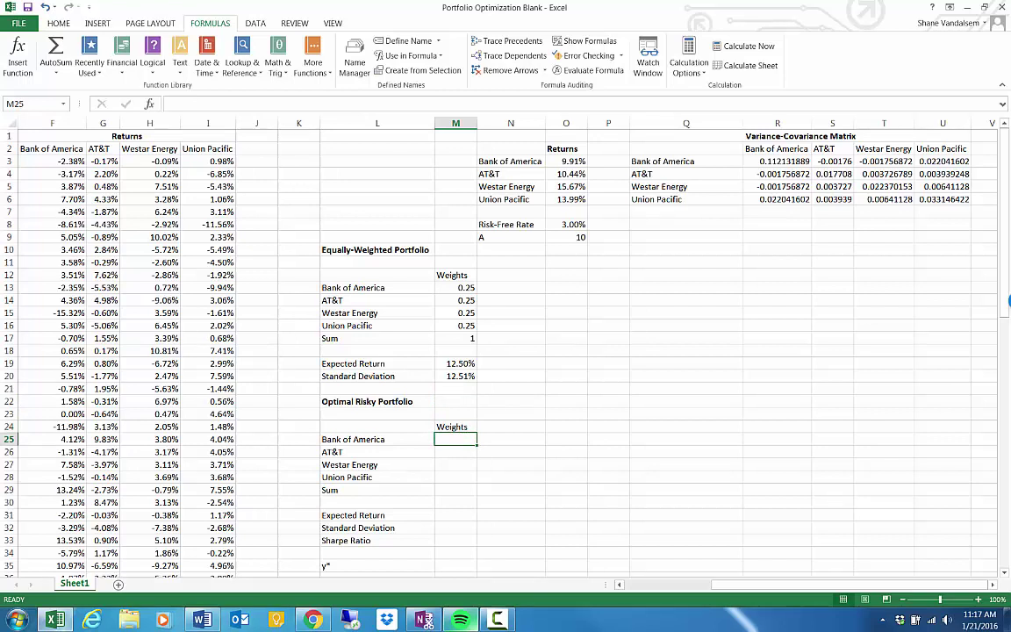
{"action": "type", "text": ".25"}
{"action": "key", "text": "Return"}
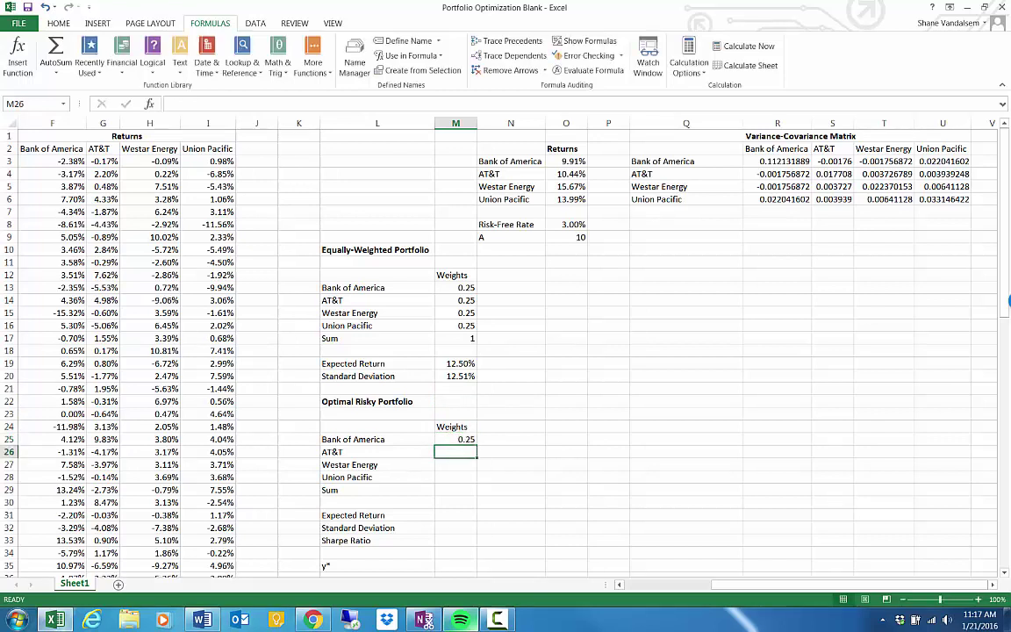
{"action": "type", "text": ".25"}
{"action": "key", "text": "Return"}
{"action": "type", "text": ".25"}
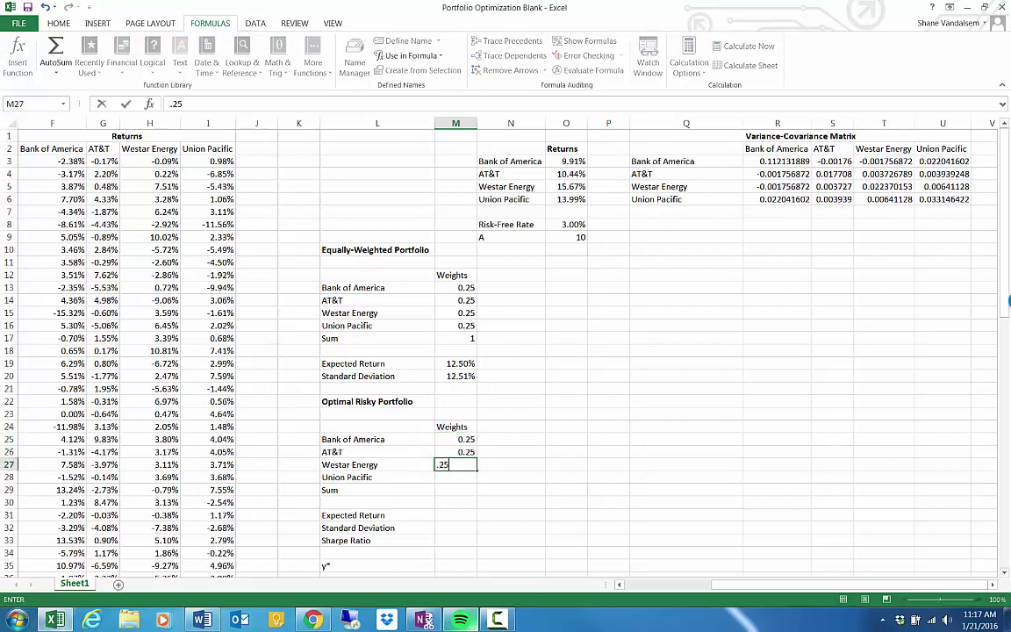
{"action": "key", "text": "Return"}
{"action": "key", "text": "Return"}
{"action": "type", "text": ".25"}
{"action": "key", "text": "Return"}
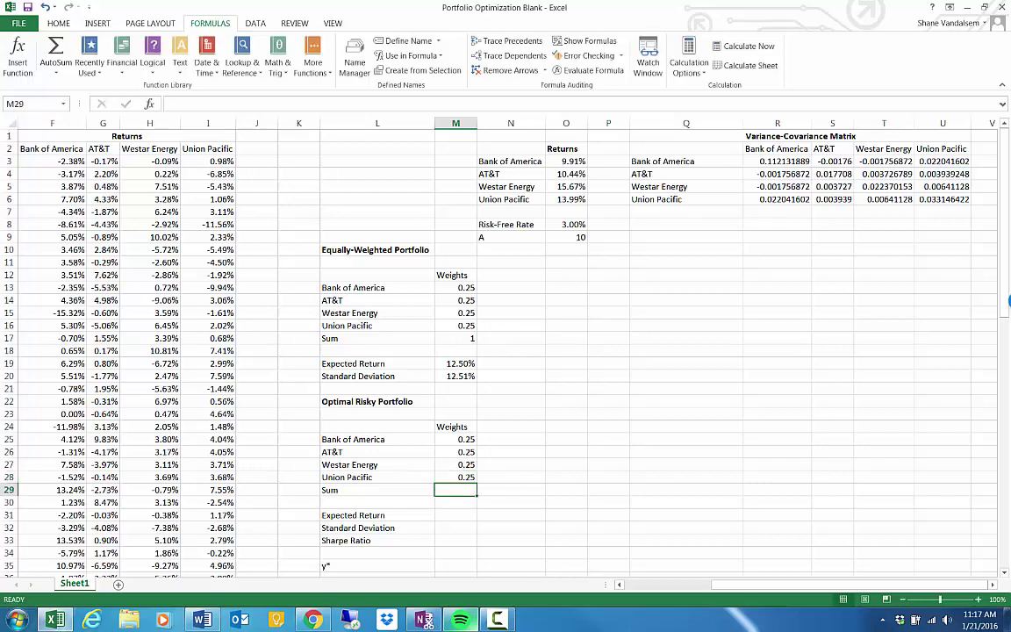
Total the Optimal Risky Portfolio's weights in M29 with a SUM of M25:M28.
{"action": "type", "text": "=sum("}
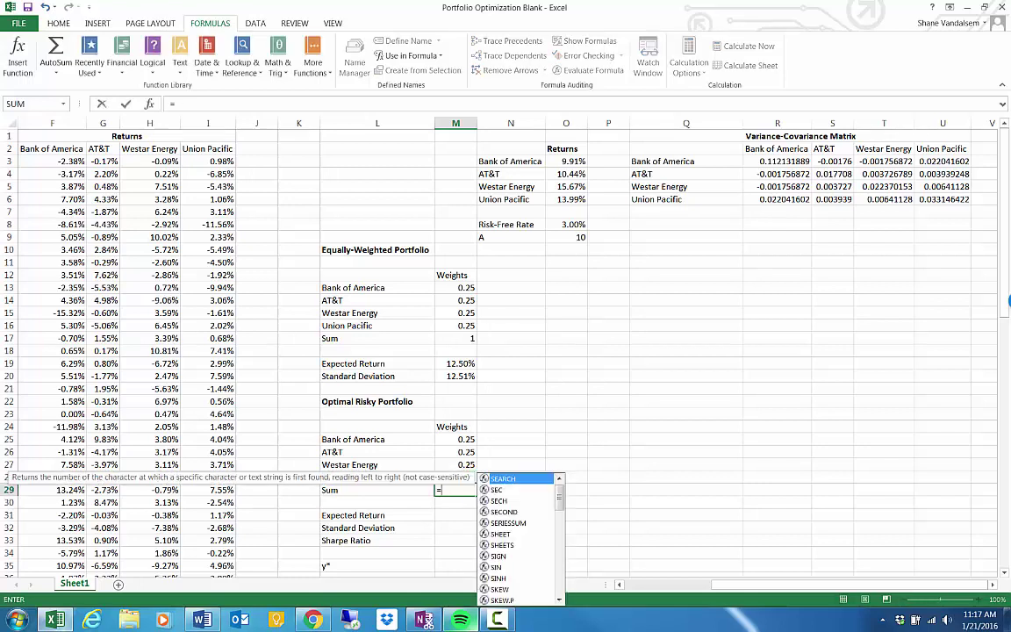
{"action": "key", "text": "Up"}
{"action": "key", "text": "shift+Up"}
{"action": "key", "text": "shift+Up"}
{"action": "key", "text": "shift+Up"}
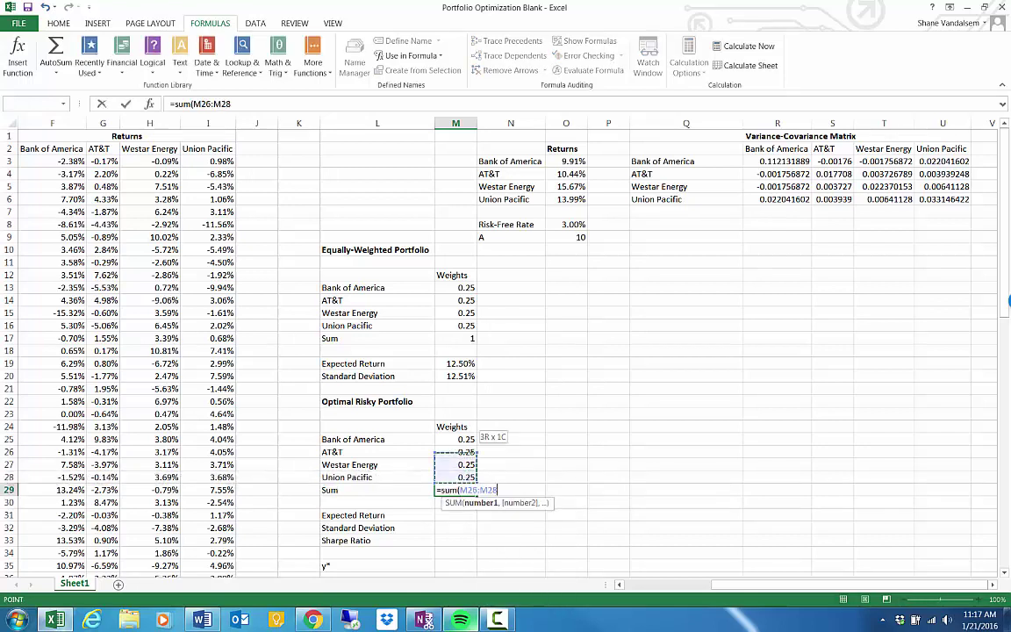
{"action": "key", "text": "Return"}
{"action": "left_click", "coordinate": [455, 489]}
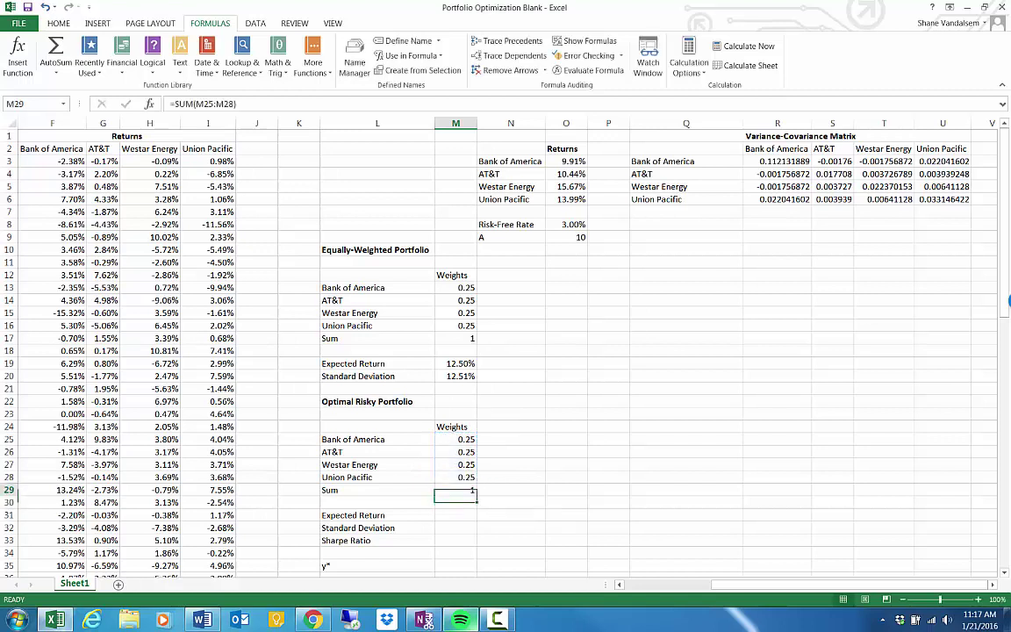
Enter the array formula {=MMULT(TRANSPOSE(M25:M28),O3:O6)} in M31 for the Optimal Risky Portfolio's Expected Return.
{"action": "left_click", "coordinate": [455, 515]}
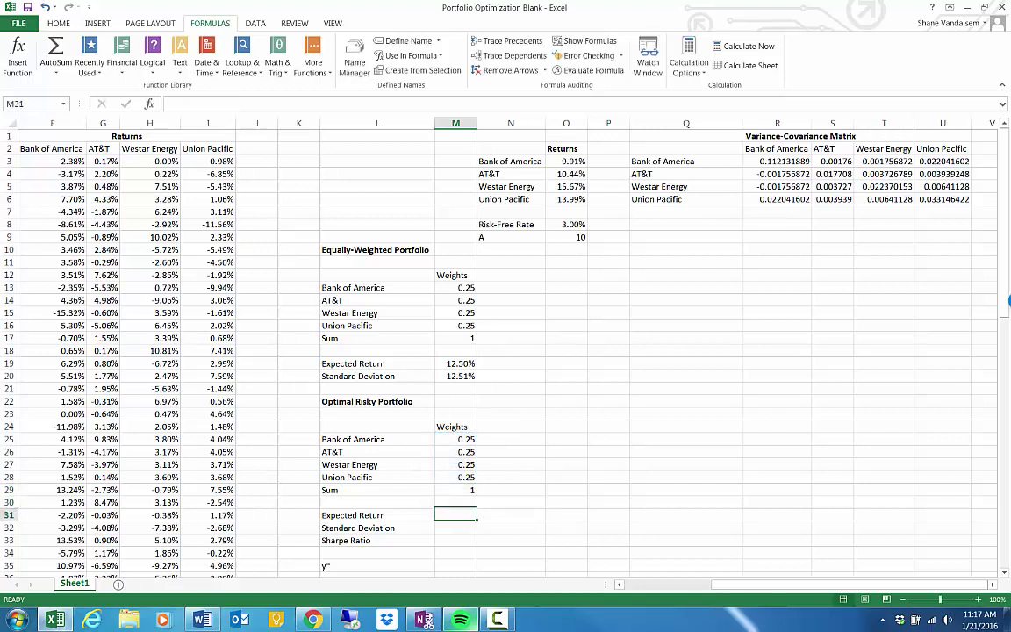
{"action": "type", "text": "="}
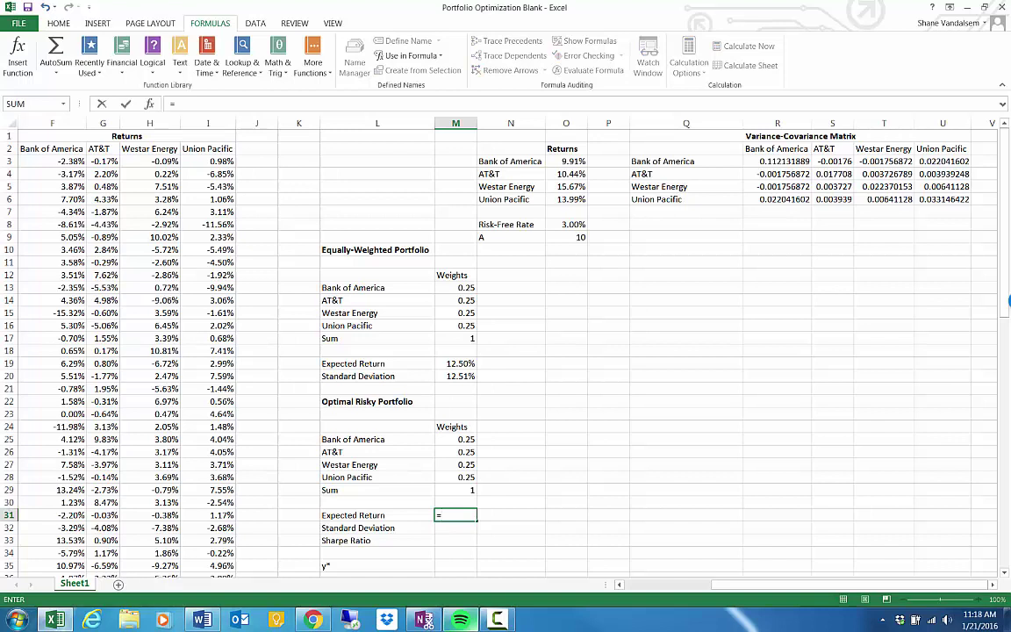
{"action": "type", "text": "m"}
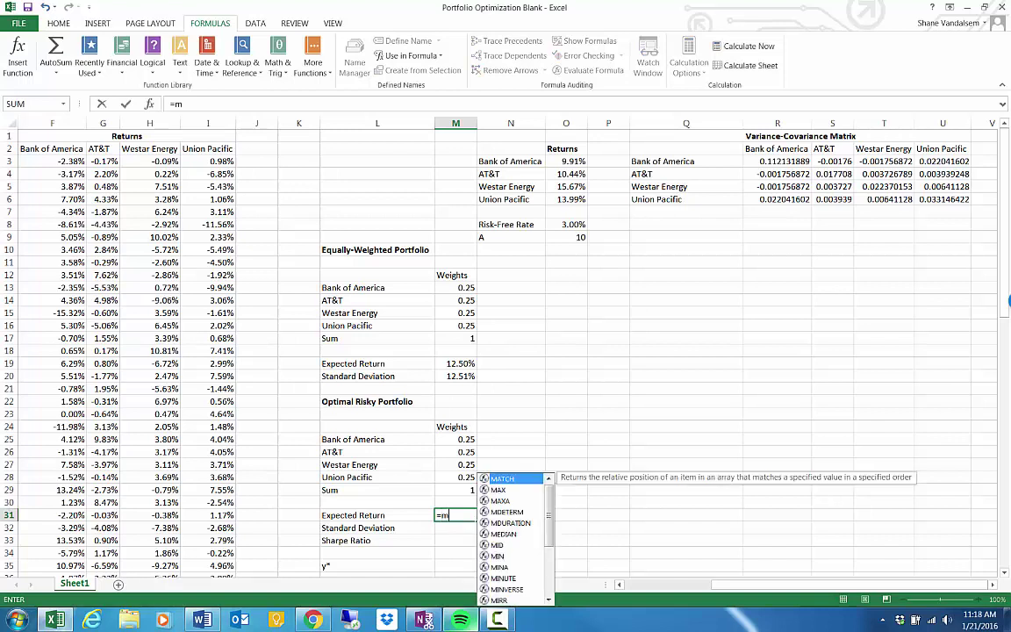
{"action": "type", "text": "mult(tranp"}
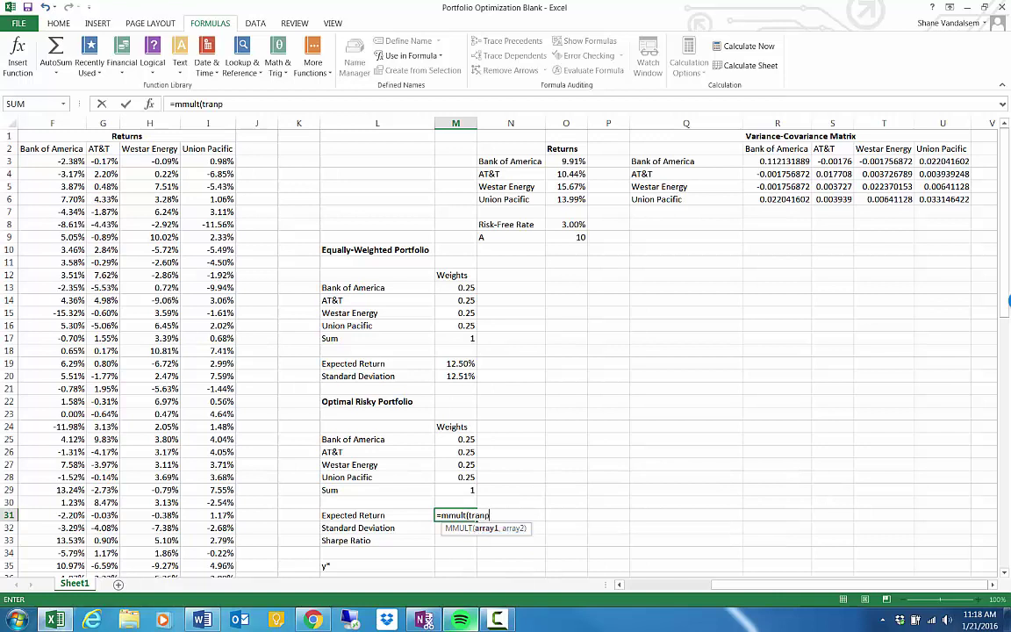
{"action": "key", "text": "BackSpace"}
{"action": "type", "text": "spose("}
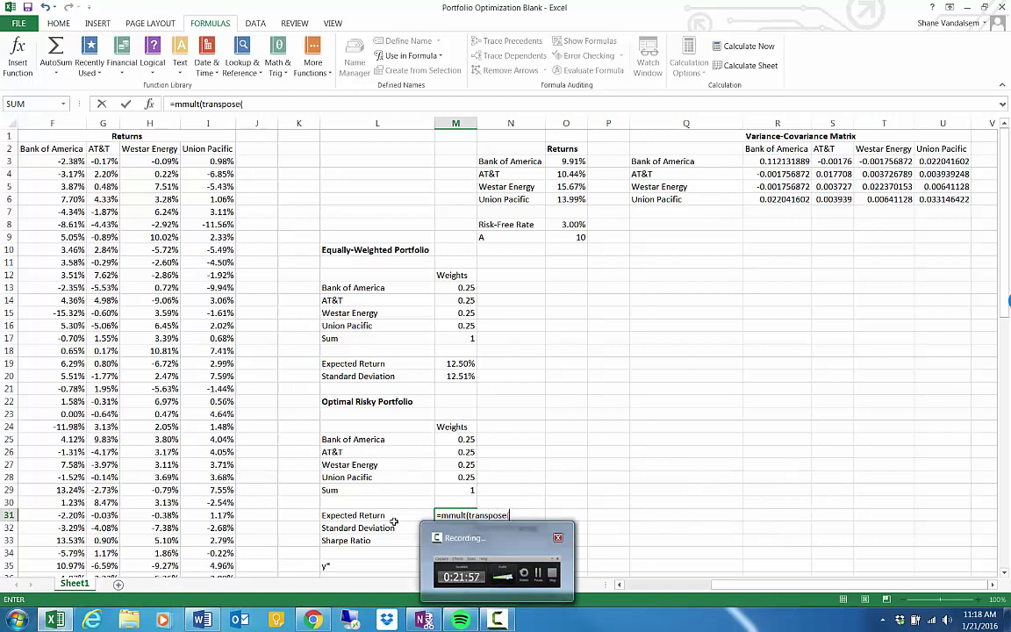
{"action": "left_click_drag", "start_coordinate": [463, 440], "coordinate": [453, 478]}
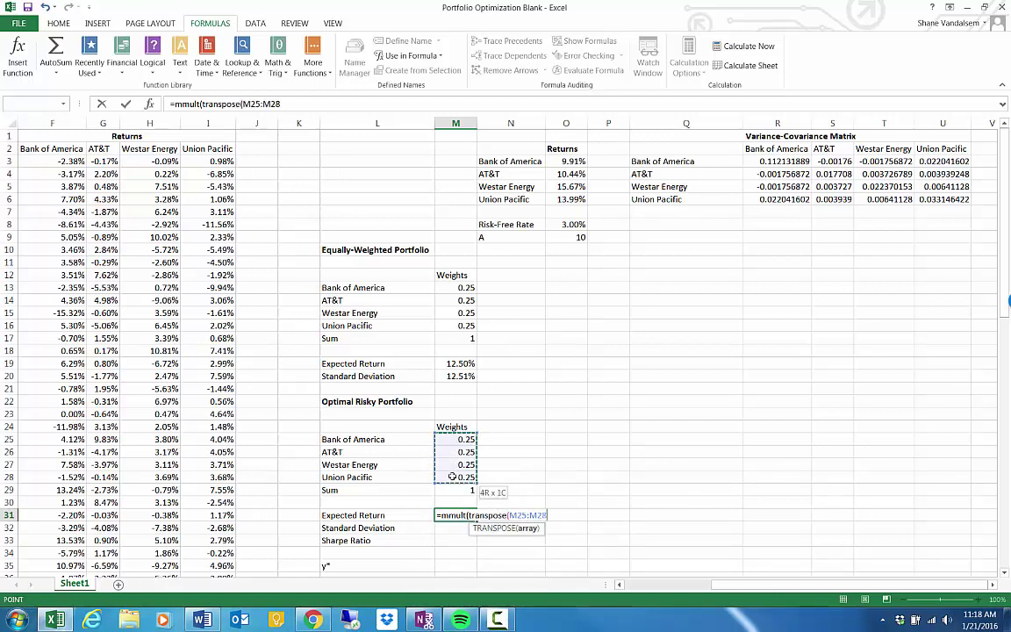
{"action": "type", "text": ")"}
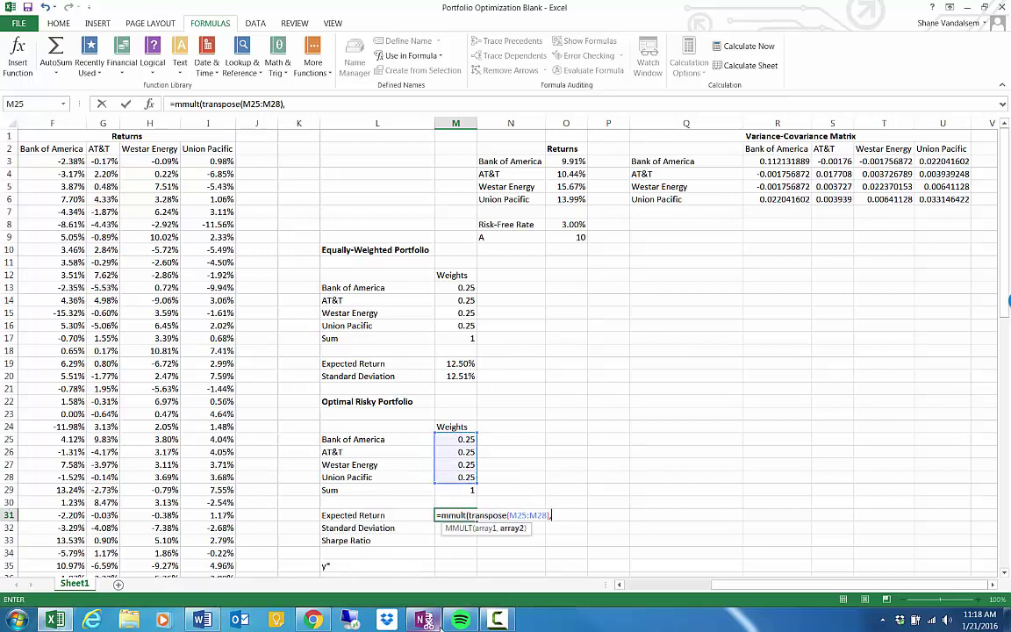
{"action": "type", "text": ","}
{"action": "left_click_drag", "start_coordinate": [572, 162], "coordinate": [569, 200]}
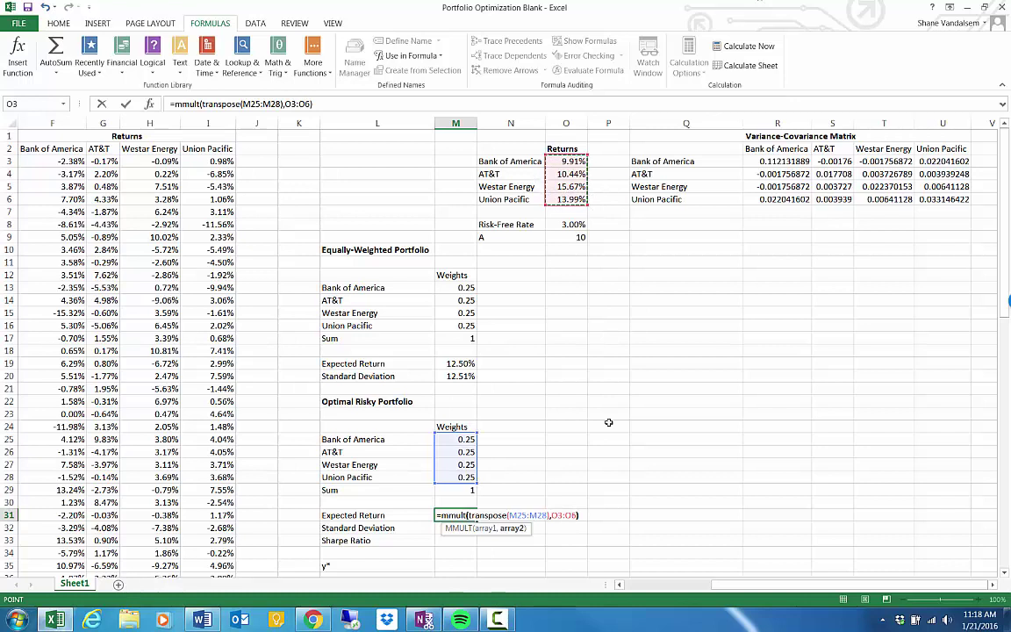
{"action": "type", "text": ")"}
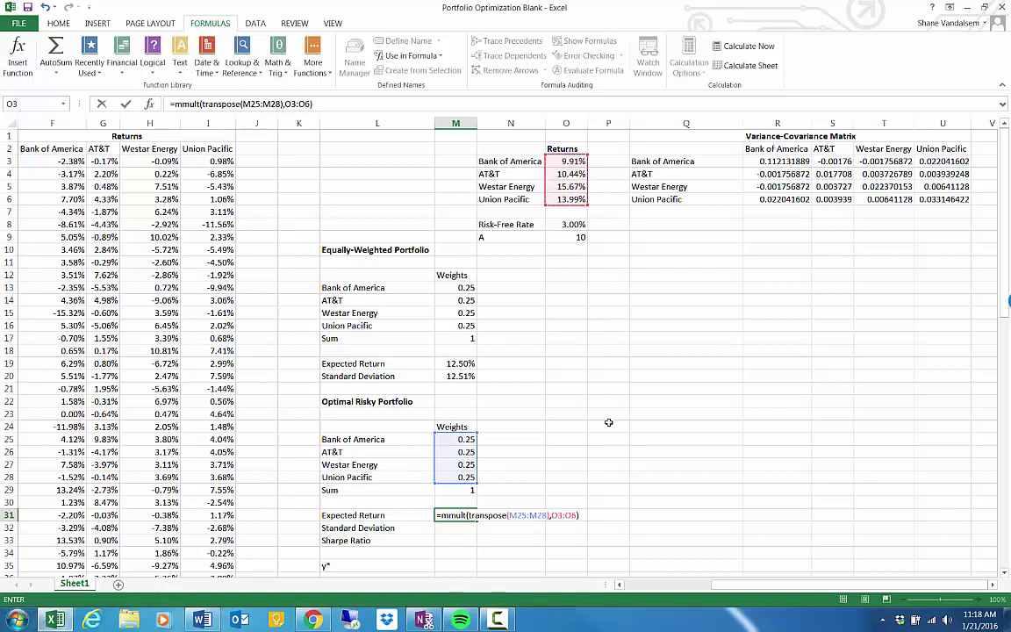
{"action": "key", "text": "ctrl+shift+Return"}
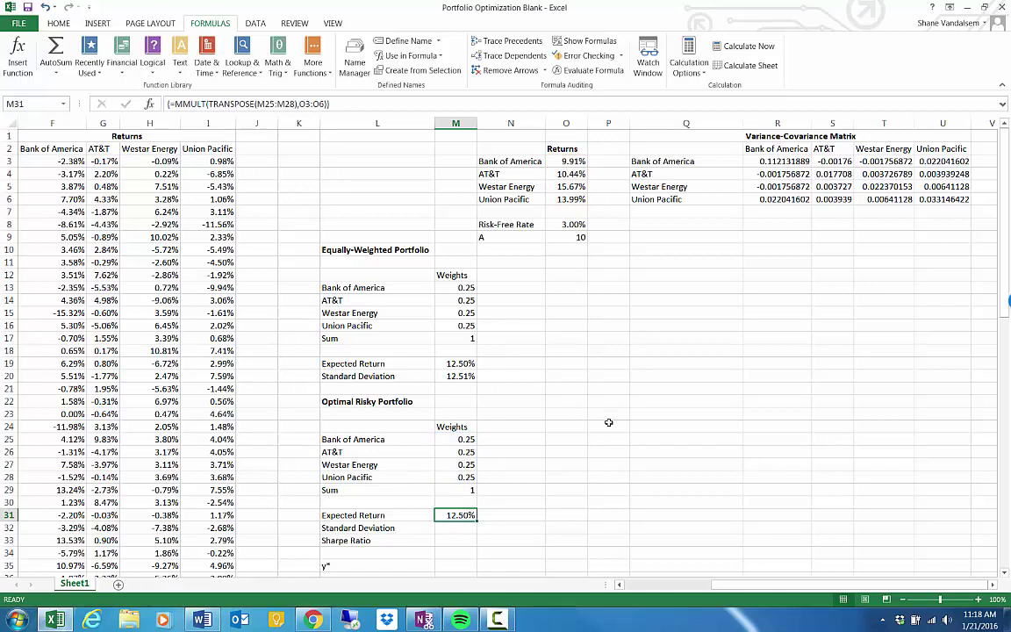
Enter the array formula {=SQRT(MMULT(MMULT(TRANSPOSE(M25:M28),R3:U6),M25:M28))} in M32 for the Optimal Risky Portfolio's Standard Deviation.
{"action": "key", "text": "Return"}
{"action": "type", "text": "="}
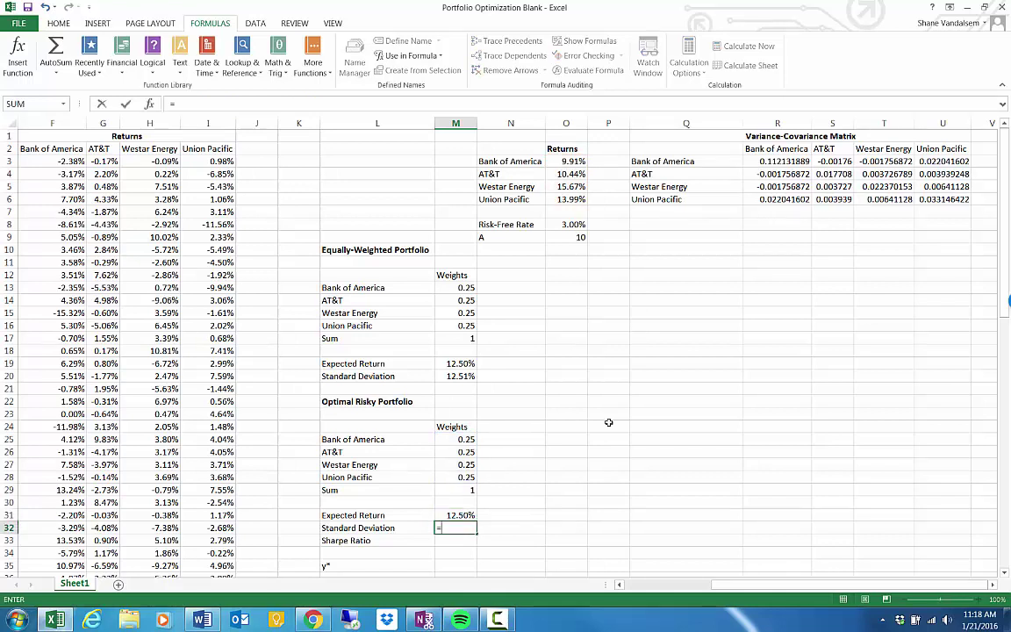
{"action": "type", "text": "sqrt"}
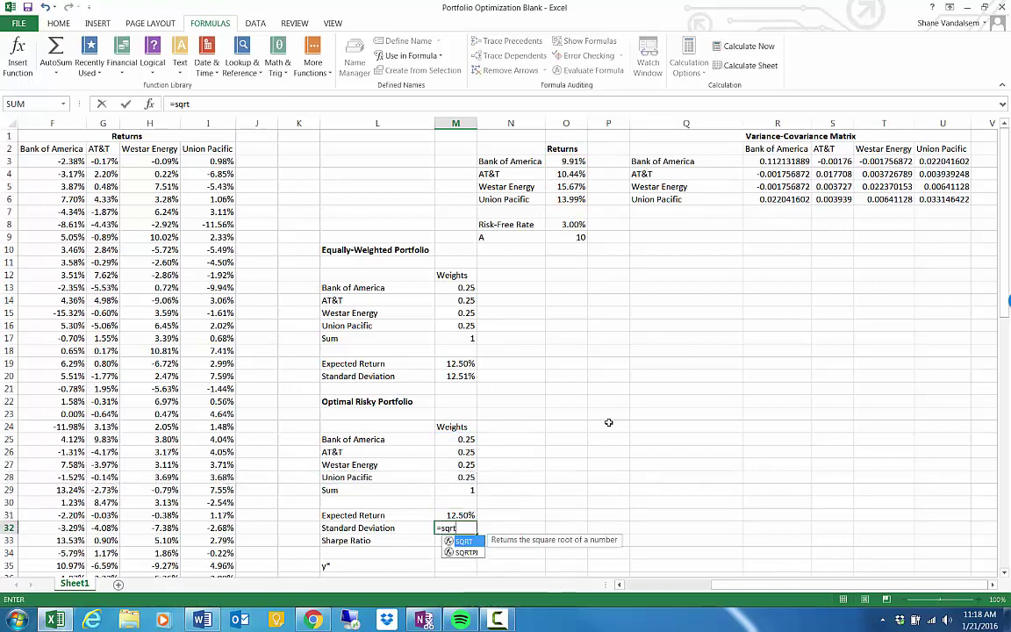
{"action": "type", "text": "(mm"}
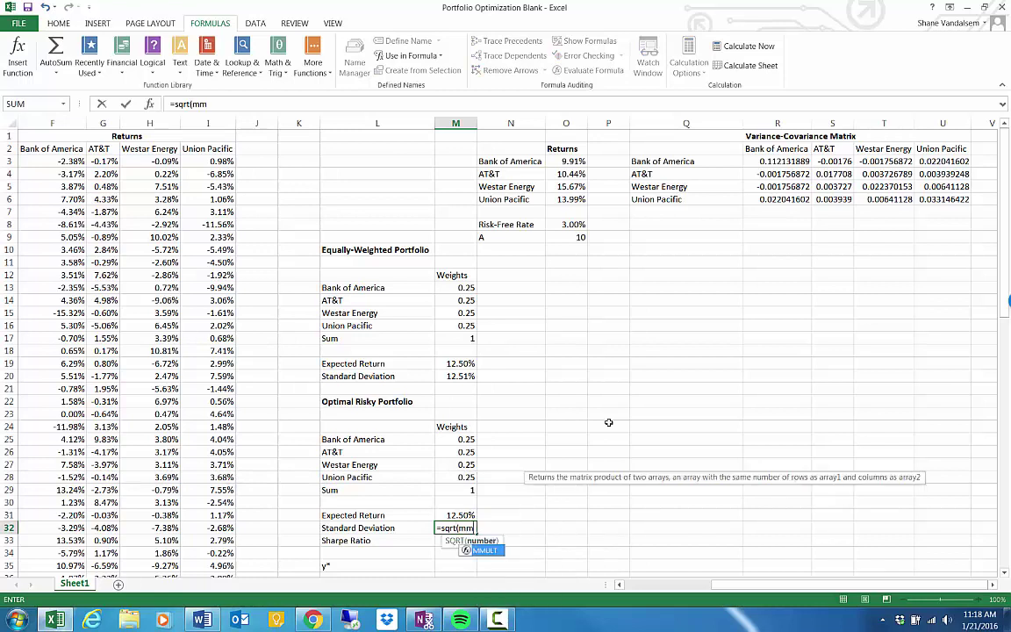
{"action": "type", "text": "ult(mmult"}
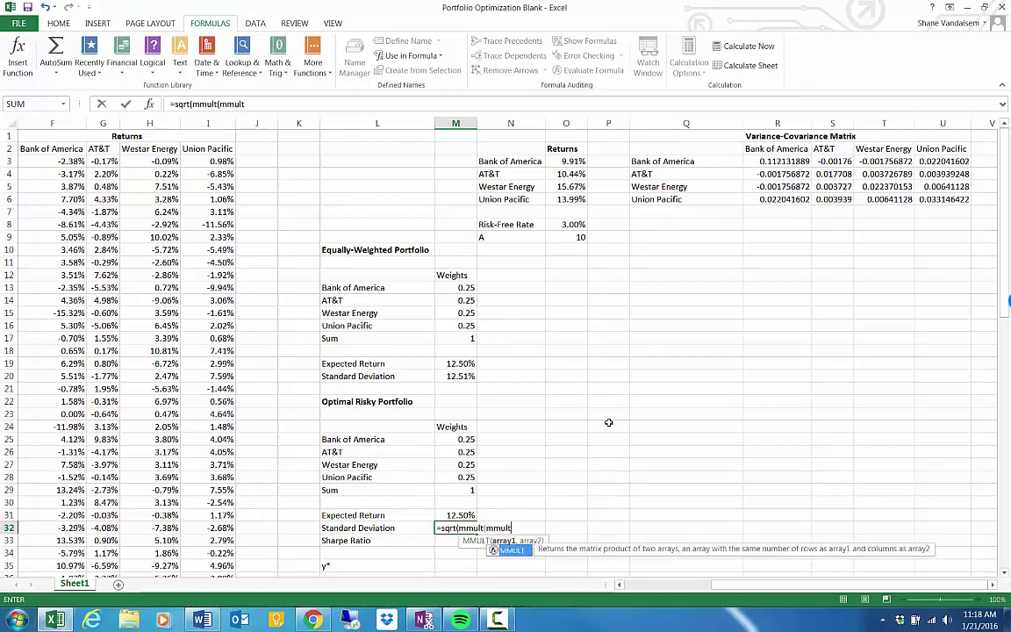
{"action": "type", "text": "(transpose("}
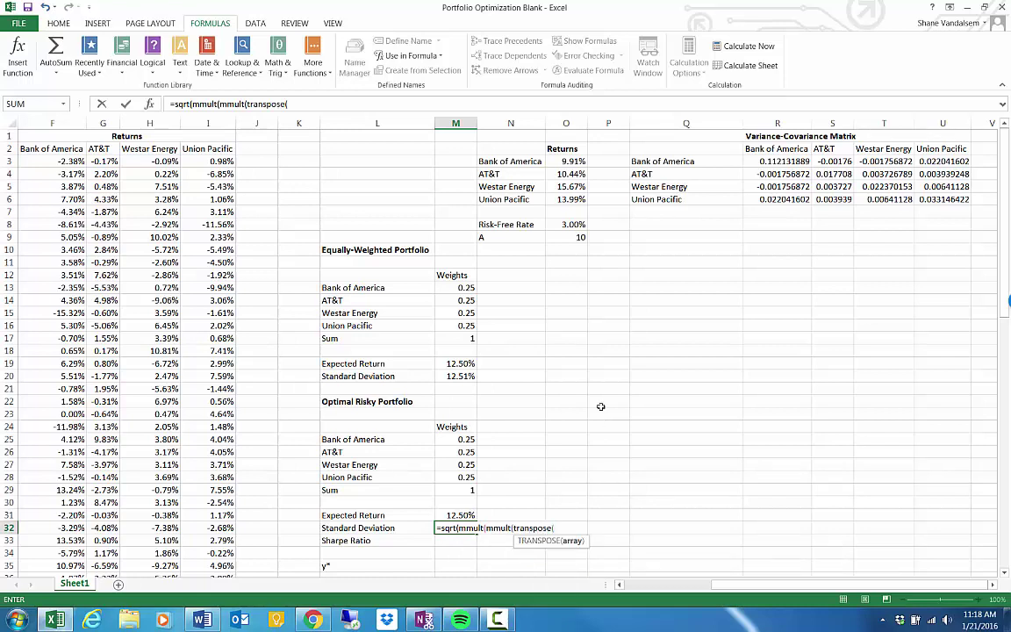
{"action": "left_click_drag", "start_coordinate": [455, 438], "coordinate": [461, 477]}
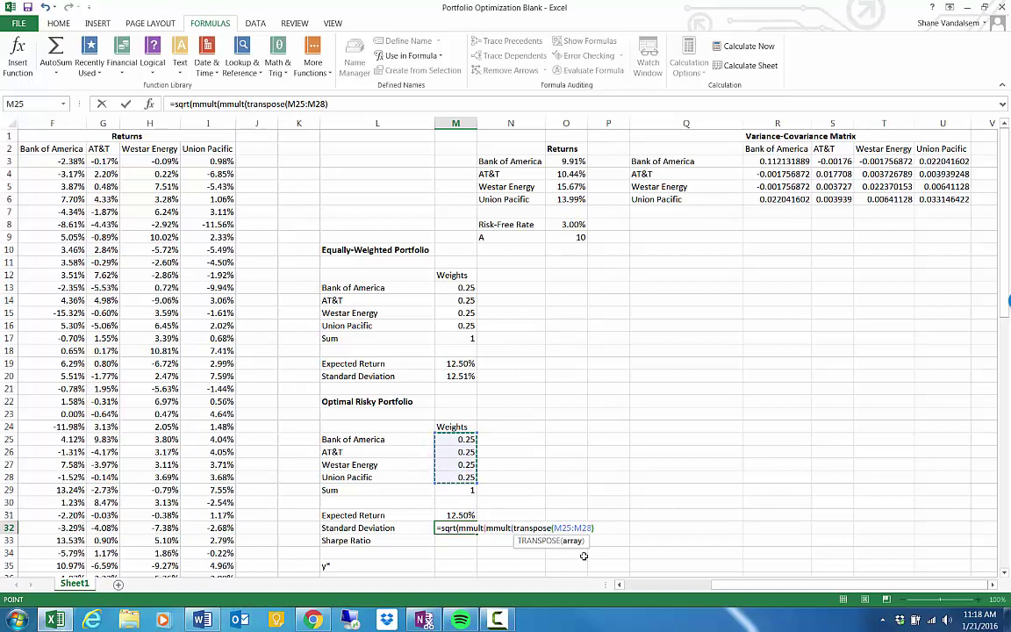
{"action": "type", "text": "),"}
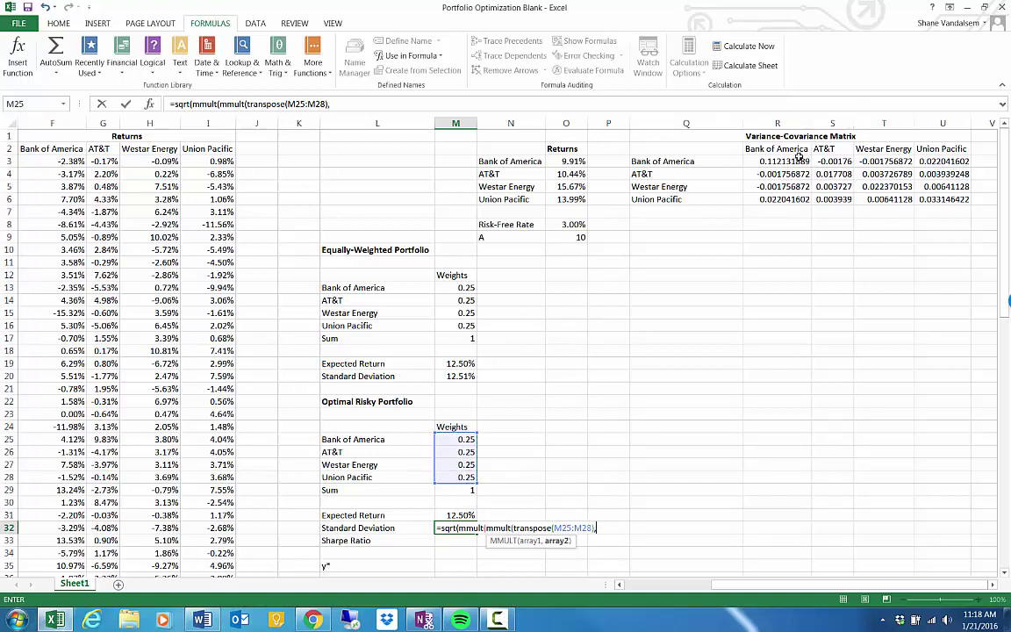
{"action": "left_click_drag", "start_coordinate": [777, 162], "coordinate": [927, 201]}
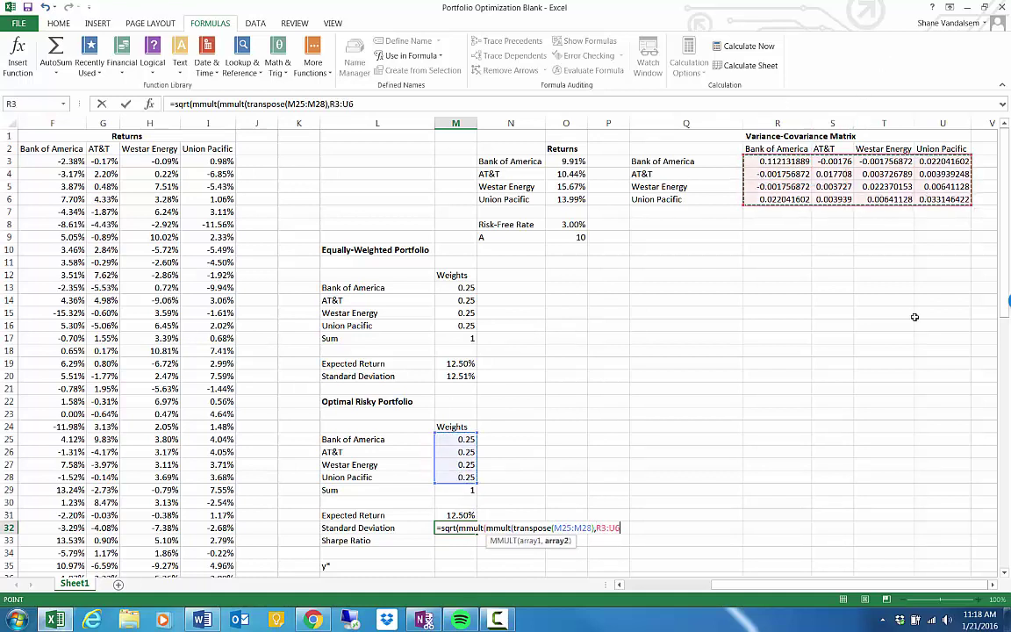
{"action": "type", "text": "),"}
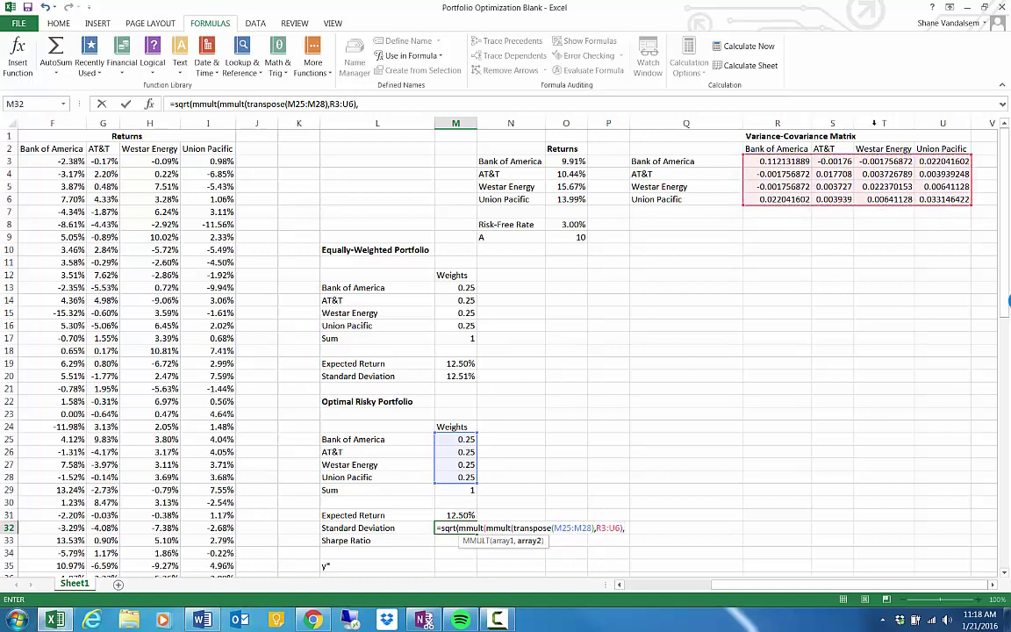
{"action": "left_click_drag", "start_coordinate": [449, 439], "coordinate": [448, 479]}
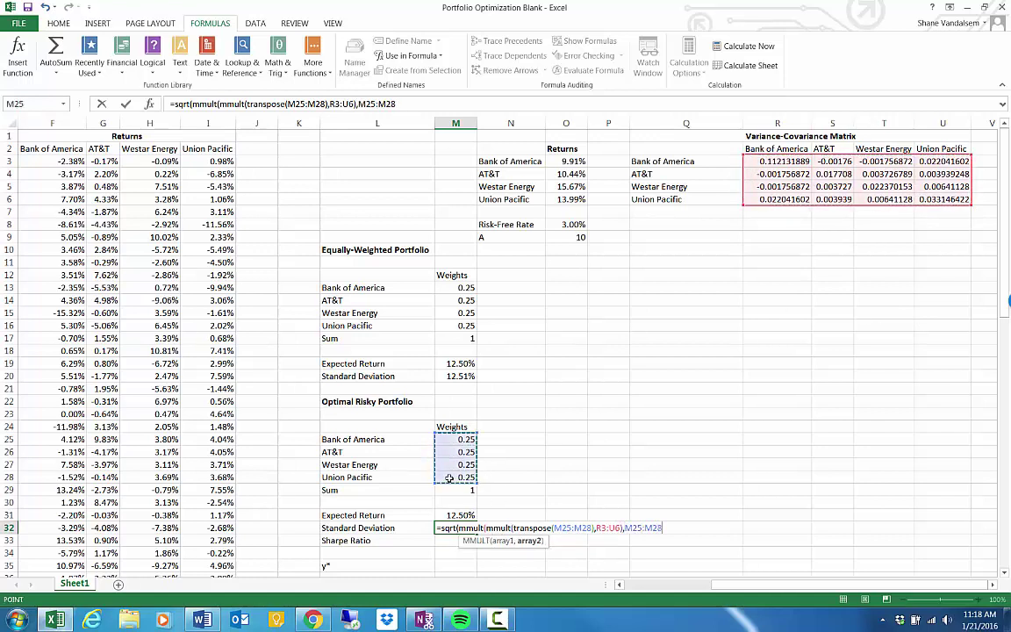
{"action": "type", "text": "))"}
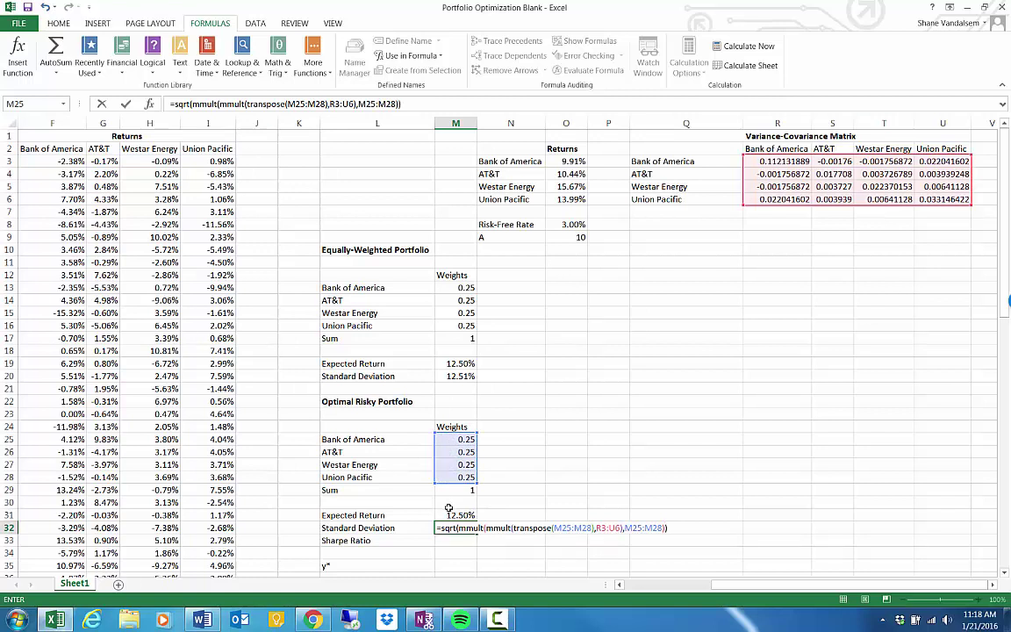
{"action": "key", "text": "ctrl+shift+Return"}
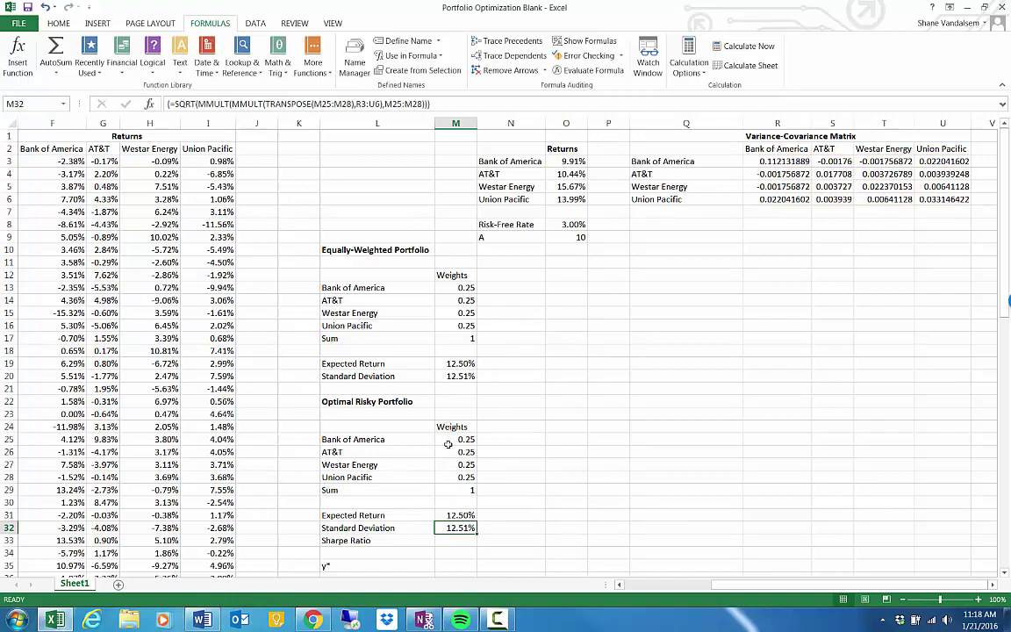
Enter =(M31-O8)/M32 in M33 for the Optimal Risky Portfolio's Sharpe Ratio, consulting the Sharpe Ratio formula in the Word document.
{"action": "key", "text": "Down"}
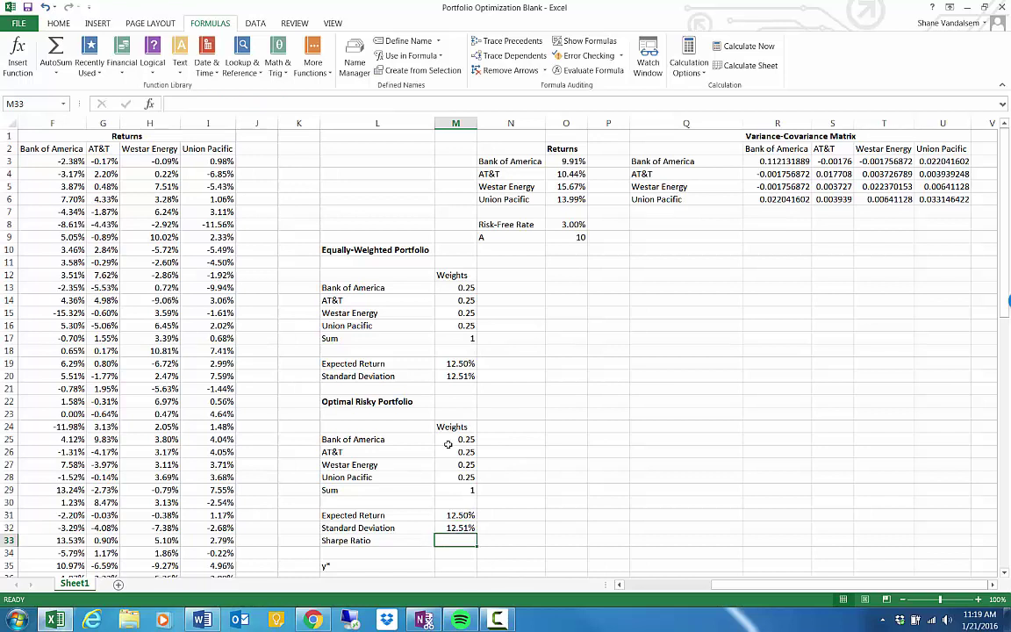
{"action": "type", "text": "=("}
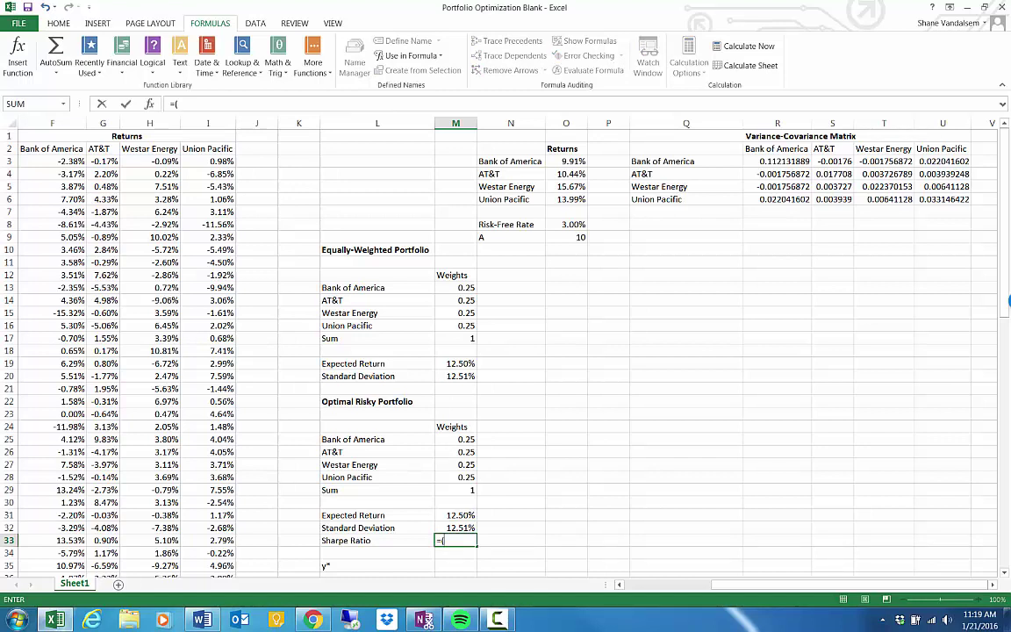
{"action": "left_click", "coordinate": [202, 620]}
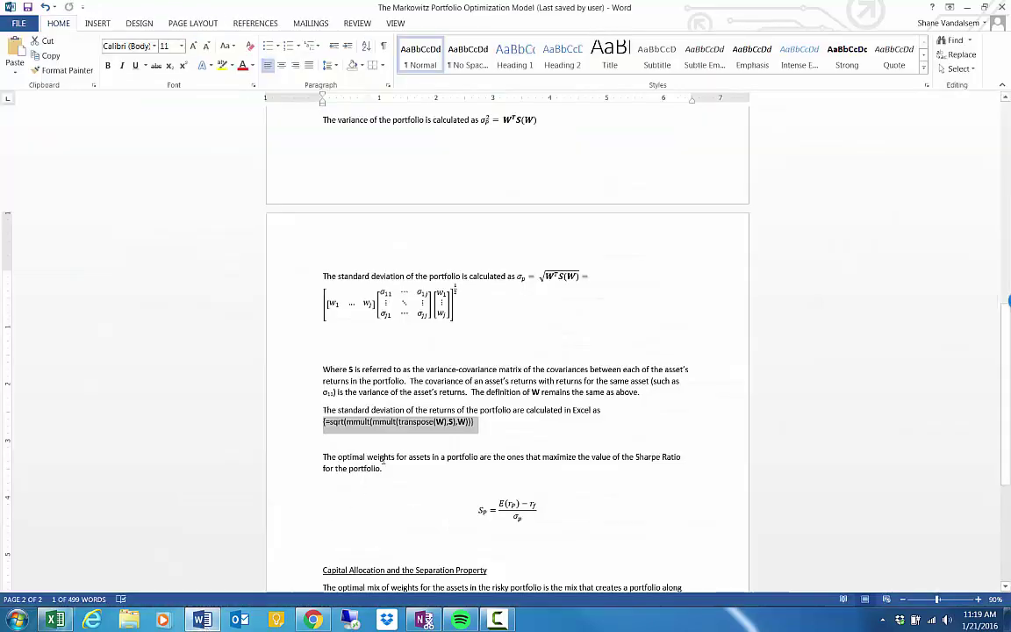
{"action": "scroll", "coordinate": [460, 473], "scroll_direction": "down", "scroll_amount": 1}
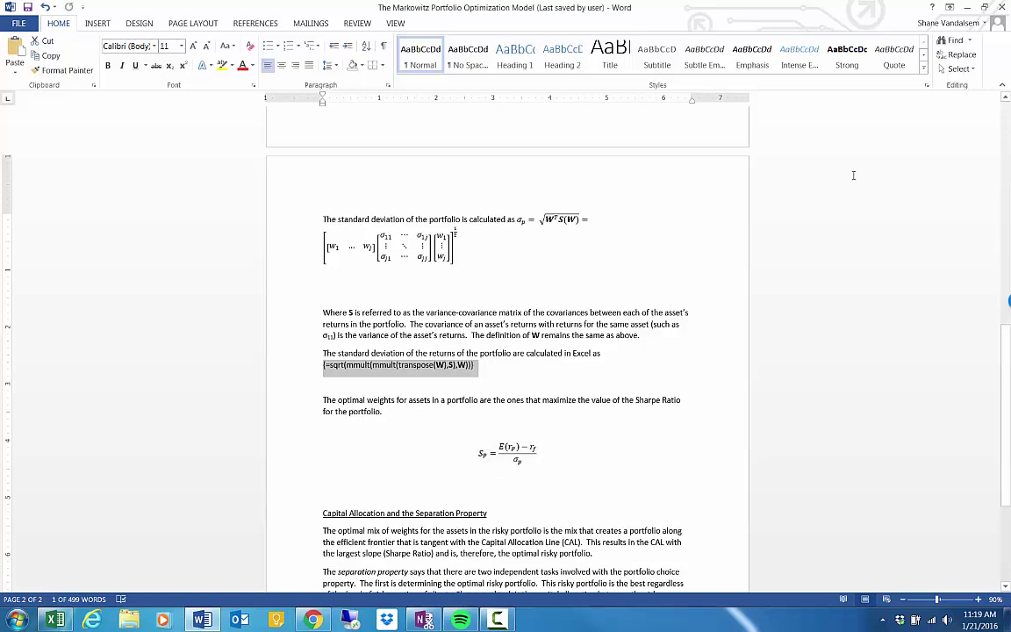
{"action": "left_click", "coordinate": [967, 7]}
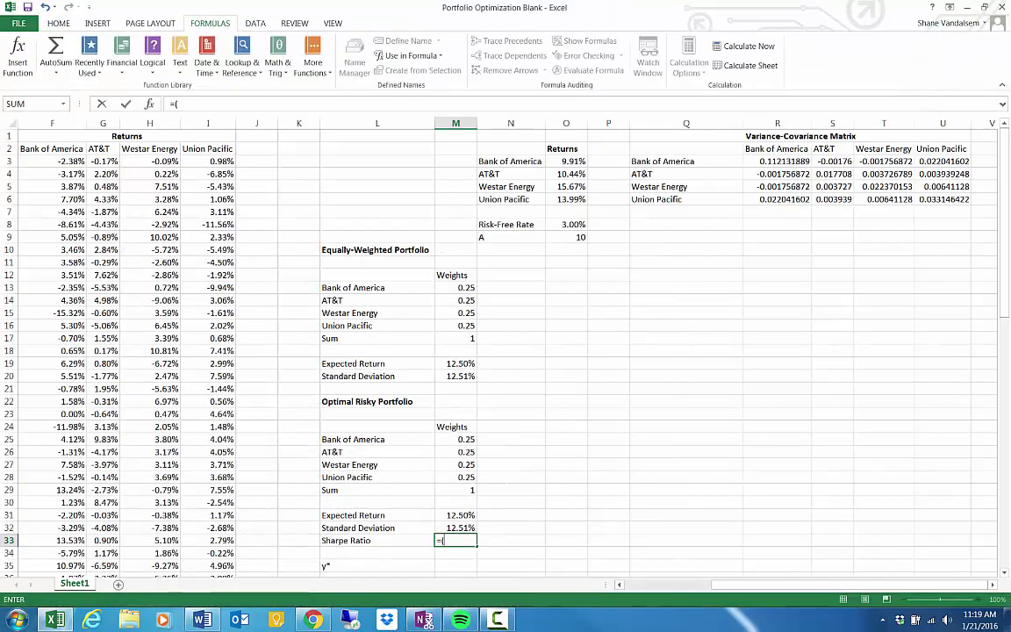
{"action": "left_click", "coordinate": [449, 515]}
{"action": "type", "text": "-"}
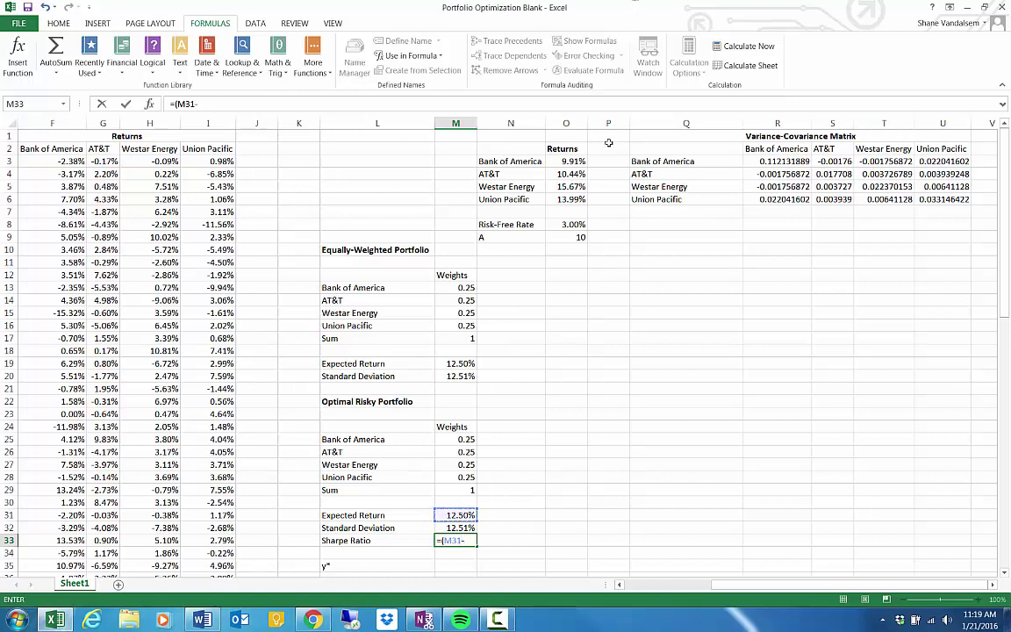
{"action": "left_click", "coordinate": [570, 225]}
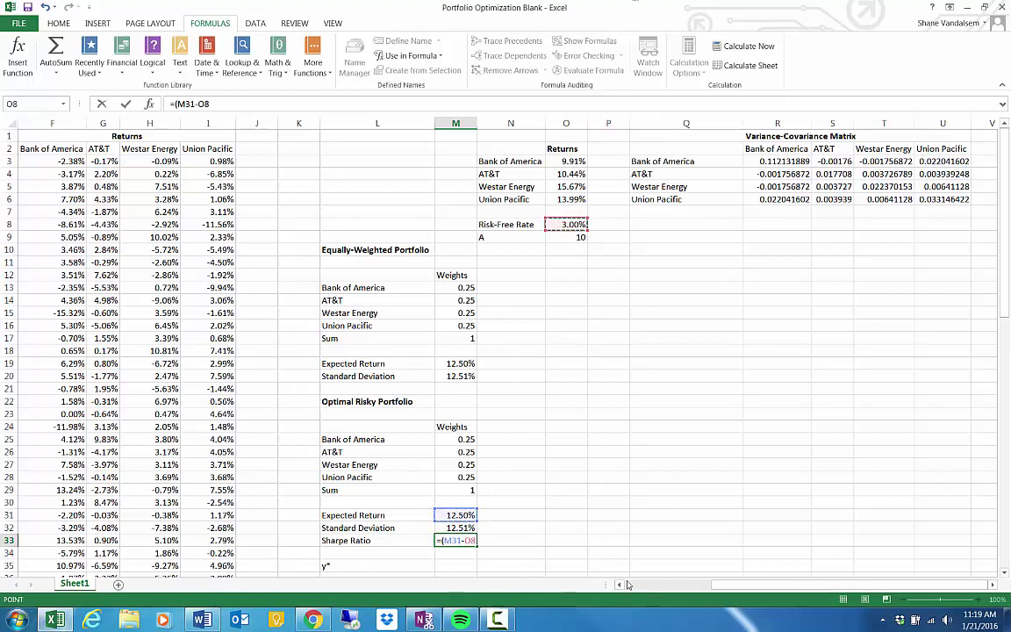
{"action": "type", "text": ")/"}
{"action": "left_click", "coordinate": [449, 527]}
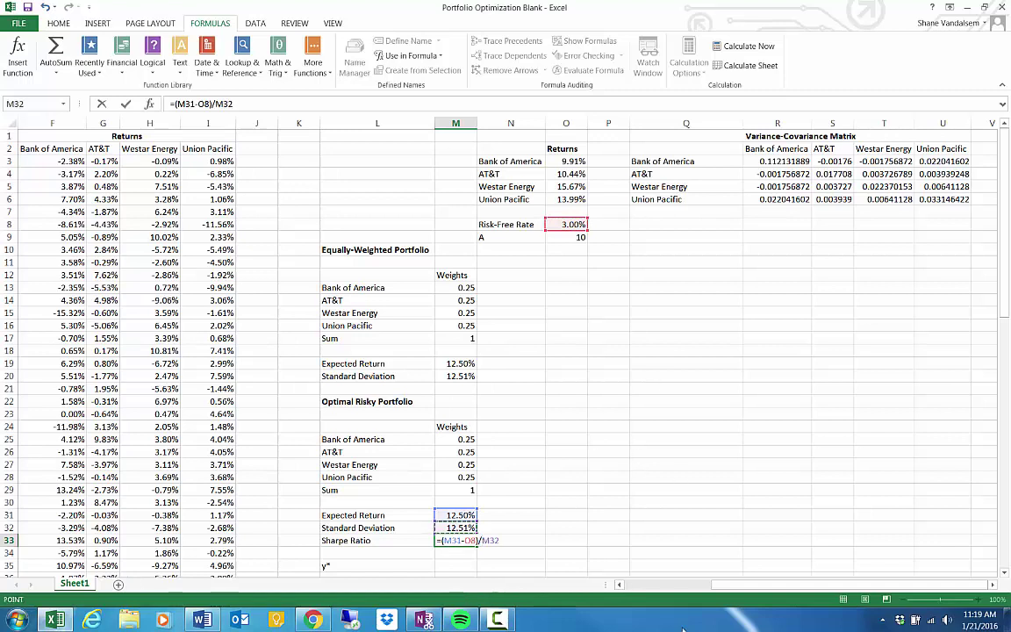
{"action": "key", "text": "Return"}
{"action": "key", "text": "Up"}
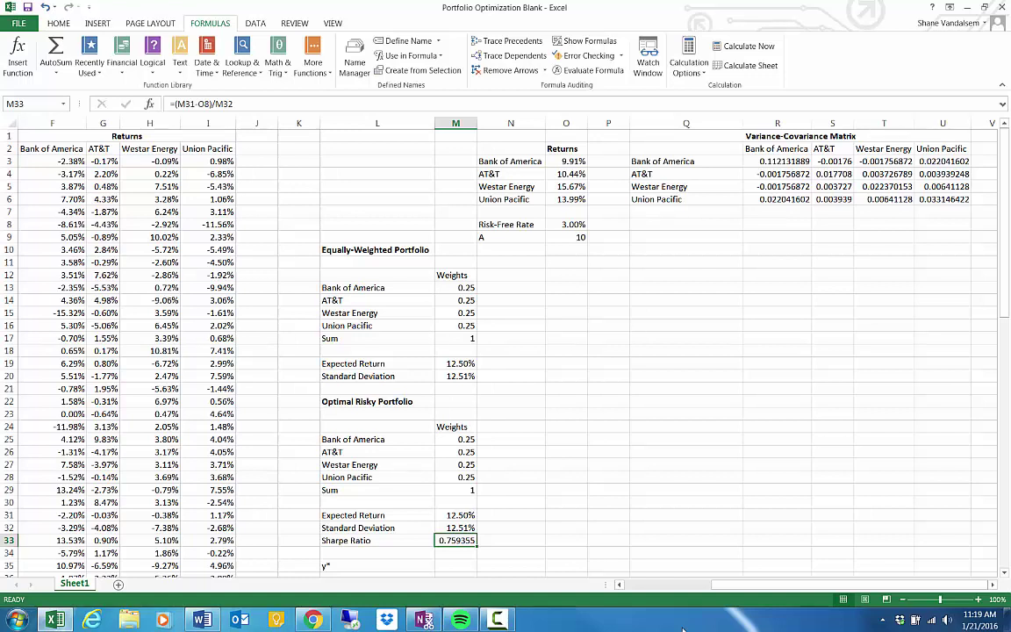
Check in the Excel Add-ins settings that the Solver Add-in is enabled.
{"action": "left_click", "coordinate": [240, 23]}
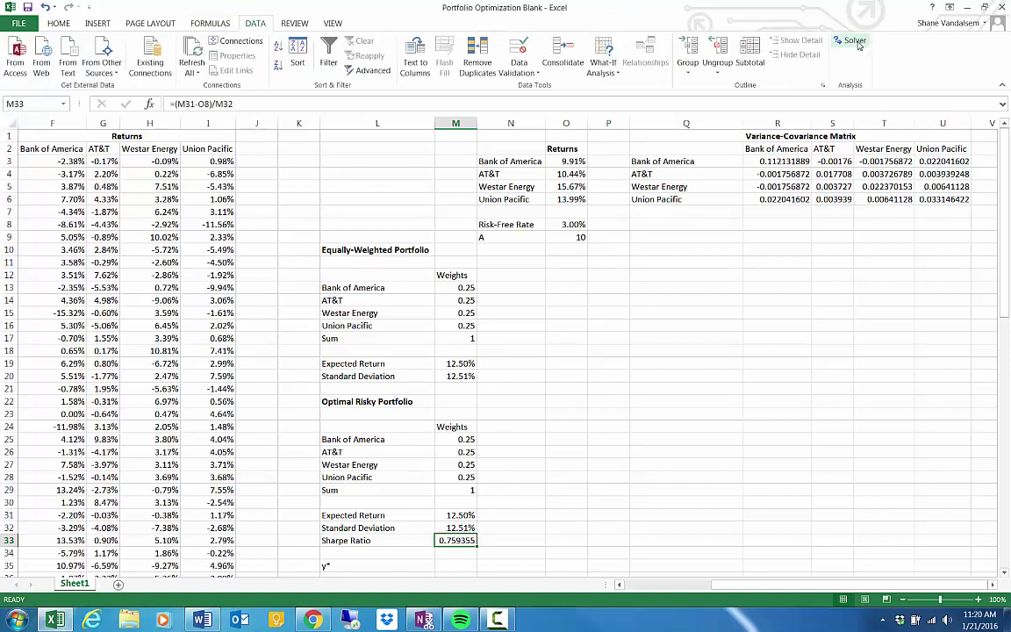
{"action": "left_click", "coordinate": [24, 22]}
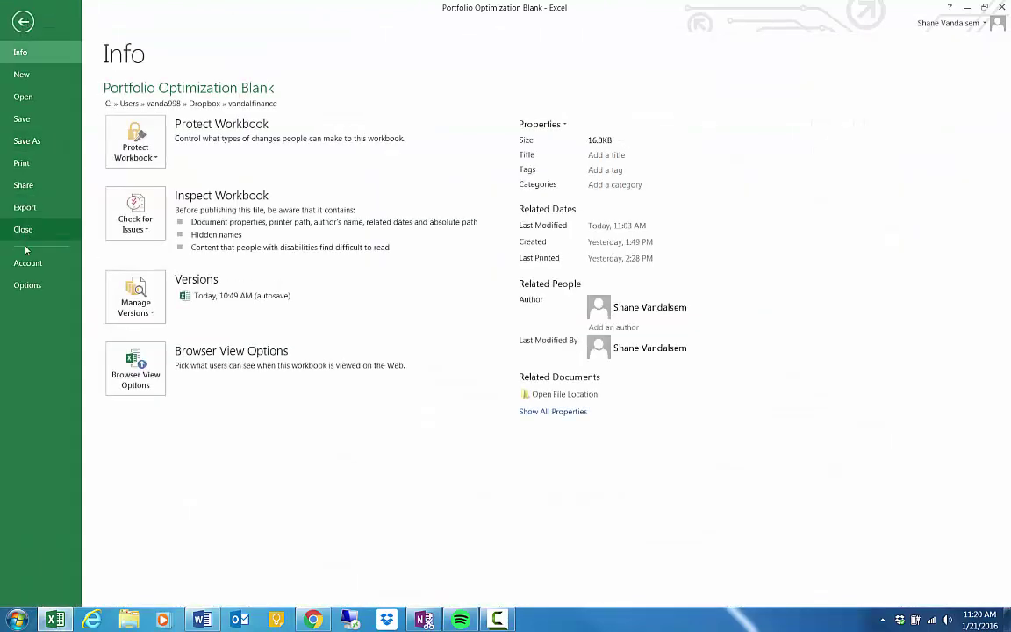
{"action": "left_click", "coordinate": [27, 285]}
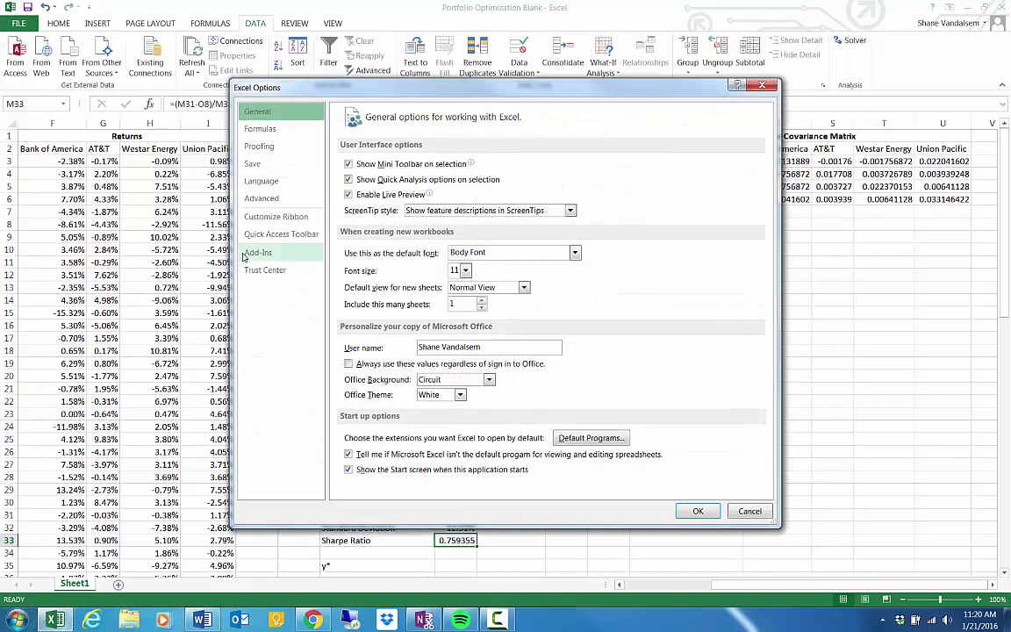
{"action": "left_click", "coordinate": [248, 254]}
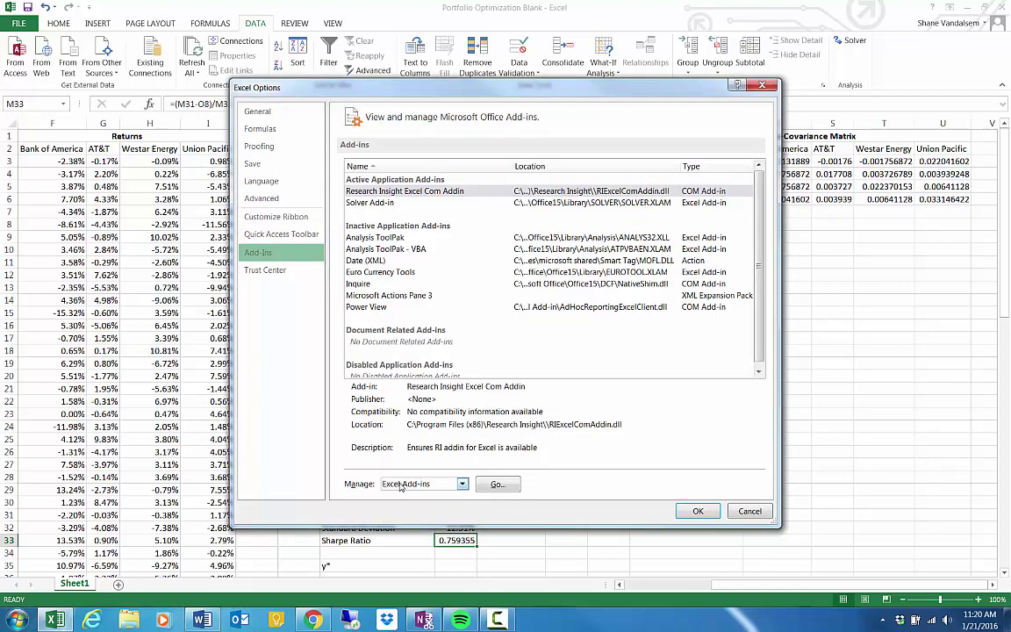
{"action": "left_click", "coordinate": [497, 484]}
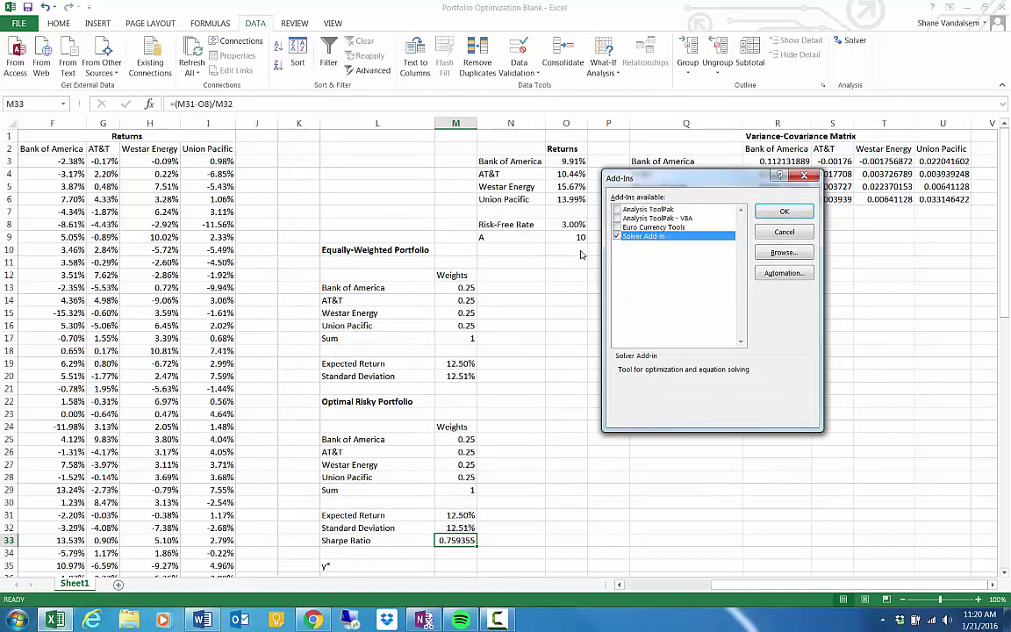
{"action": "left_click", "coordinate": [784, 213]}
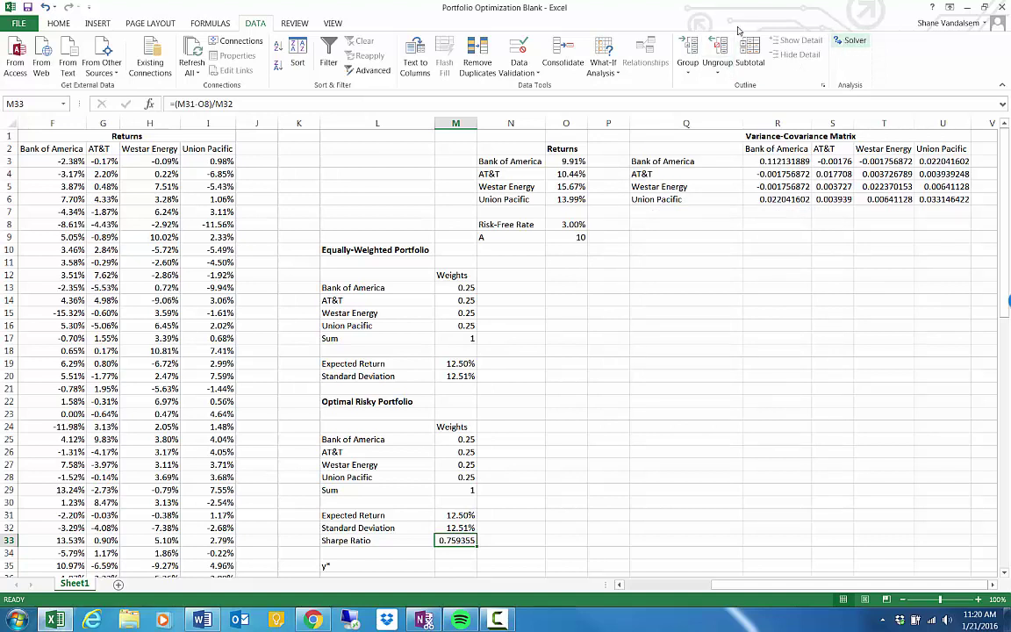
{"action": "left_click", "coordinate": [9, 24]}
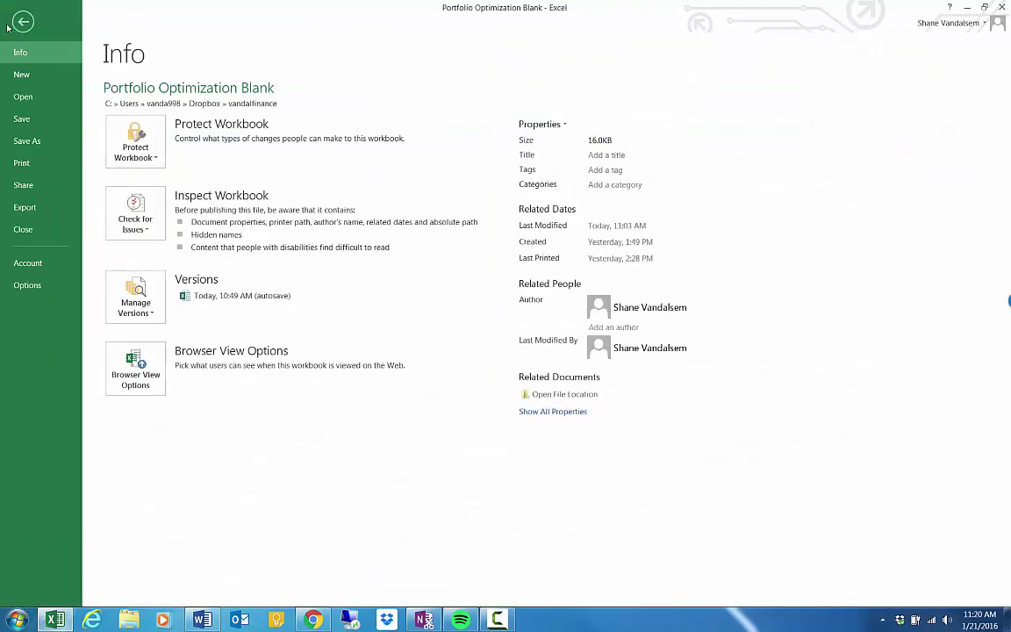
{"action": "left_click", "coordinate": [29, 283]}
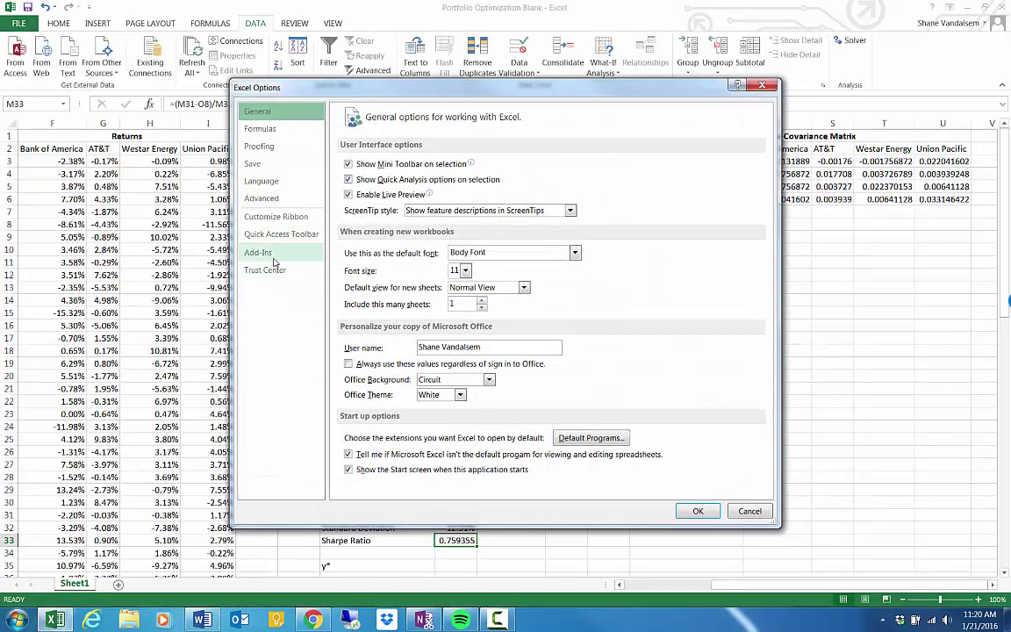
{"action": "left_click", "coordinate": [254, 251]}
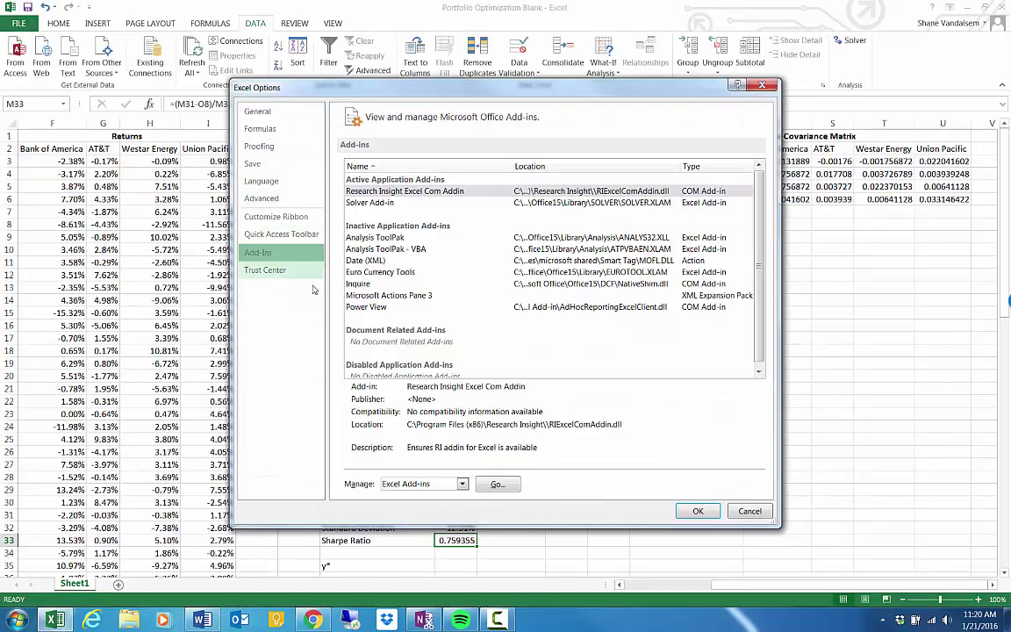
{"action": "left_click", "coordinate": [495, 488]}
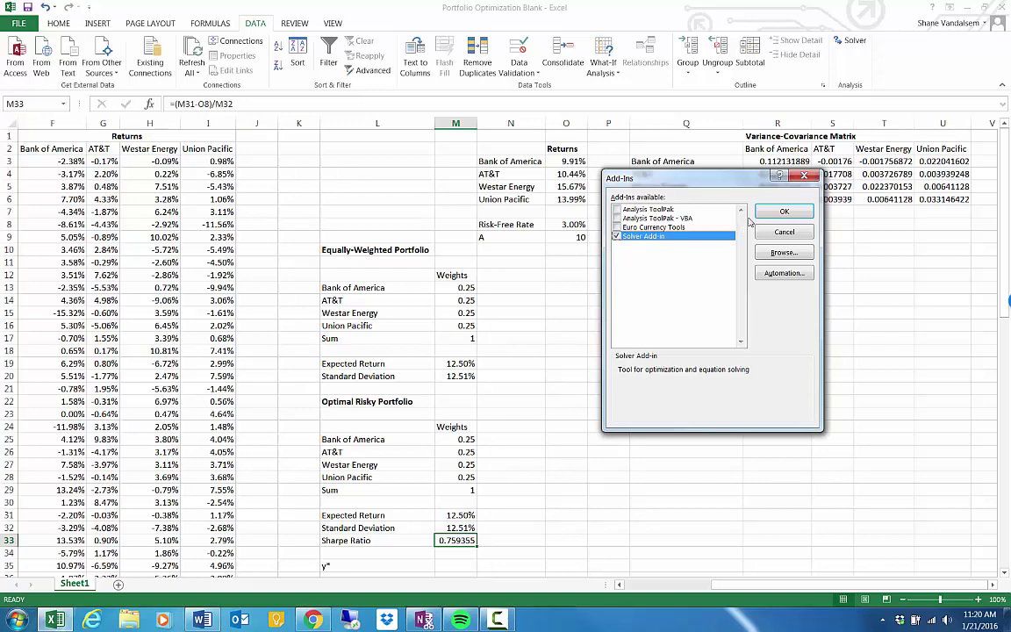
{"action": "left_click", "coordinate": [772, 213]}
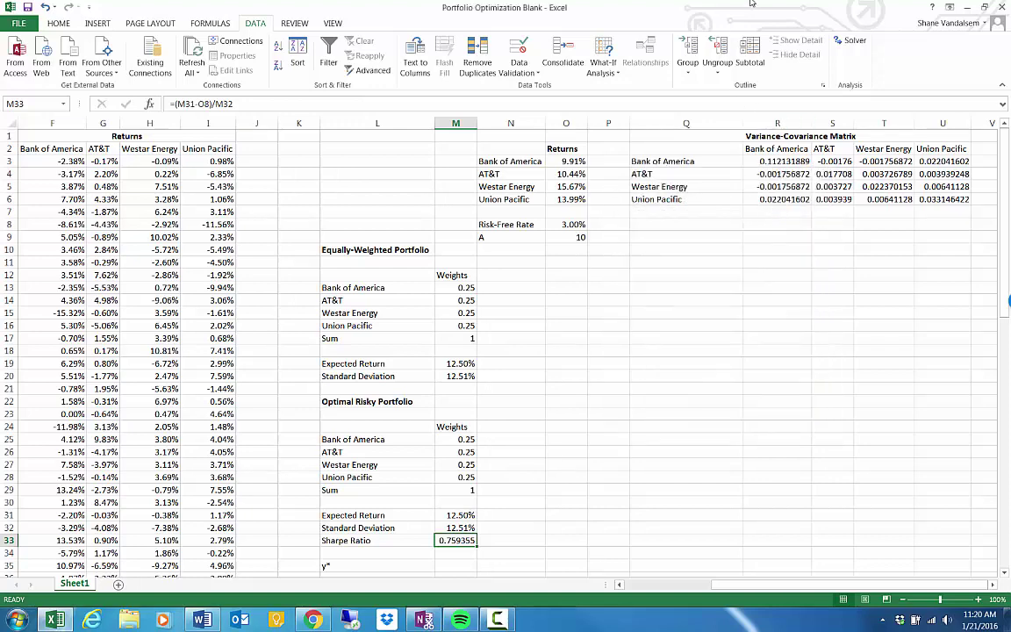
Open Solver and reset all of its options and cell selections.
{"action": "left_click", "coordinate": [849, 40]}
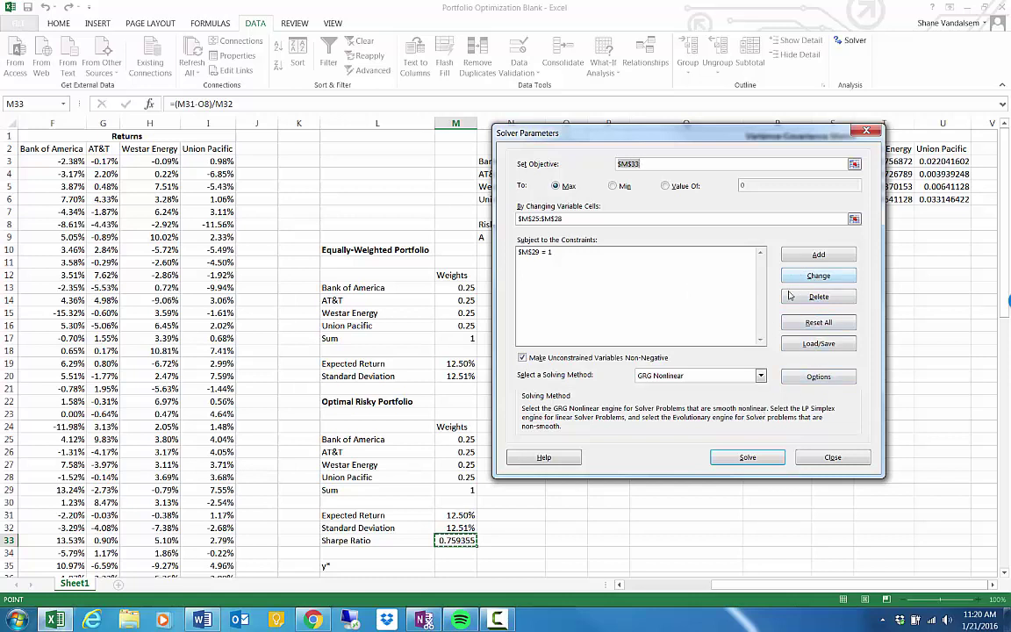
{"action": "left_click", "coordinate": [816, 322]}
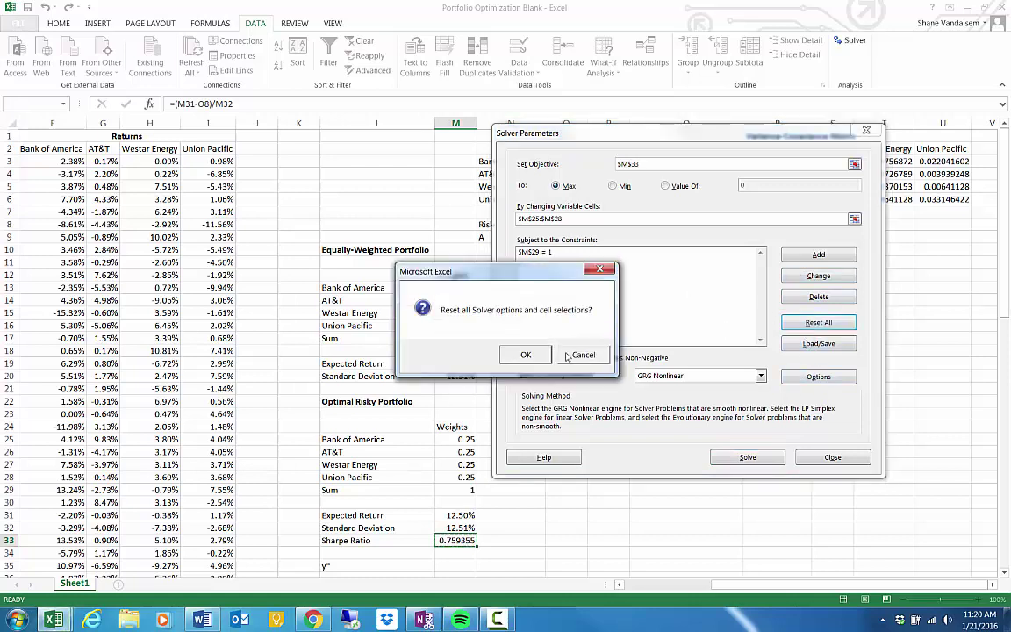
{"action": "left_click", "coordinate": [523, 354]}
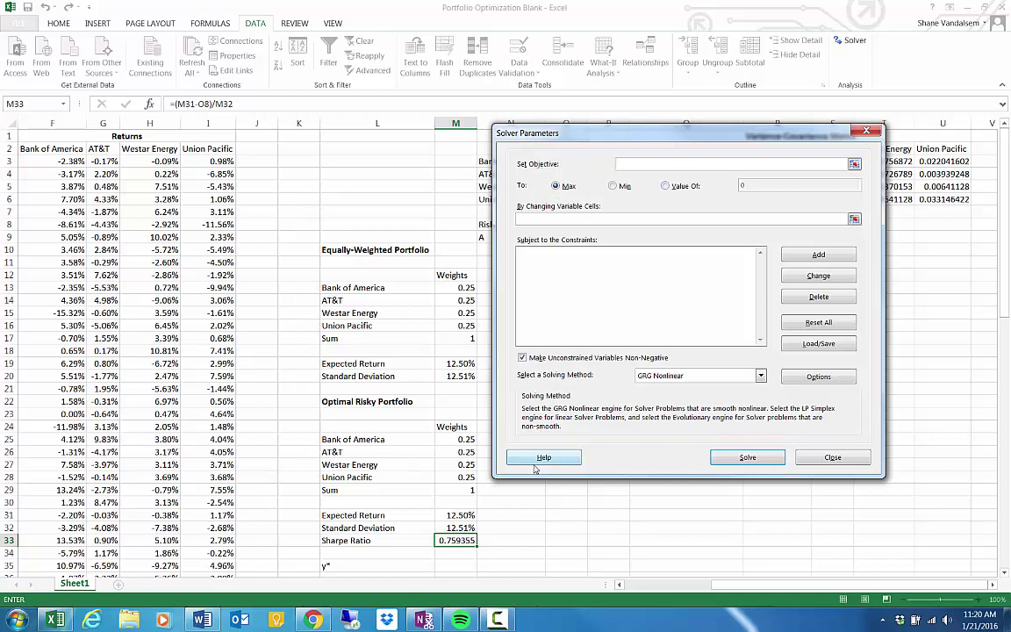
Set the Solver objective to maximize the Sharpe Ratio in M33 by changing the weights in M25:M28.
{"action": "left_click", "coordinate": [457, 541]}
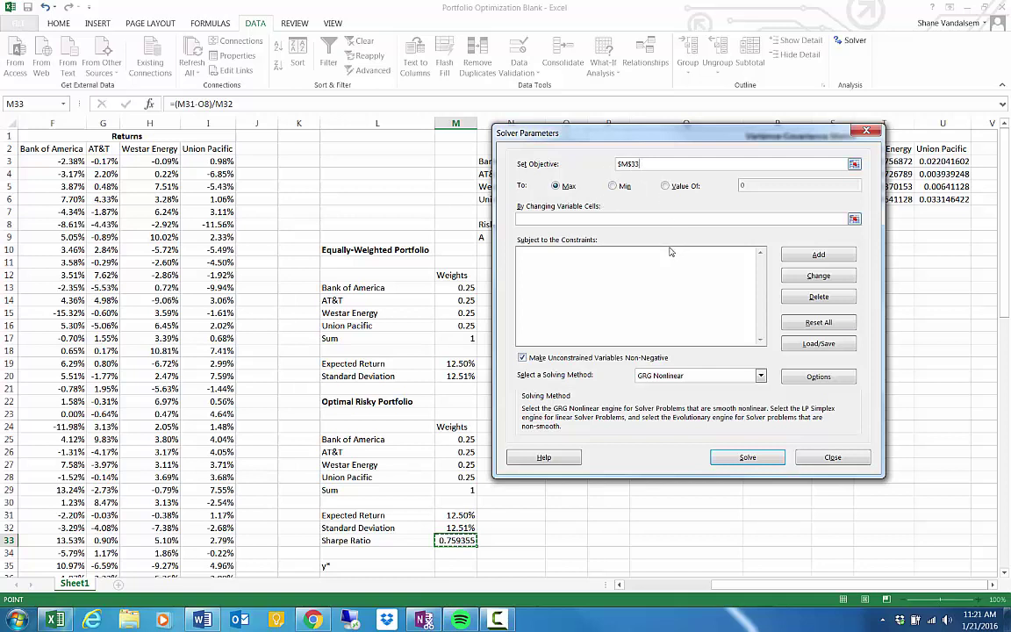
{"action": "left_click", "coordinate": [528, 199]}
{"action": "left_click_drag", "start_coordinate": [459, 440], "coordinate": [458, 474]}
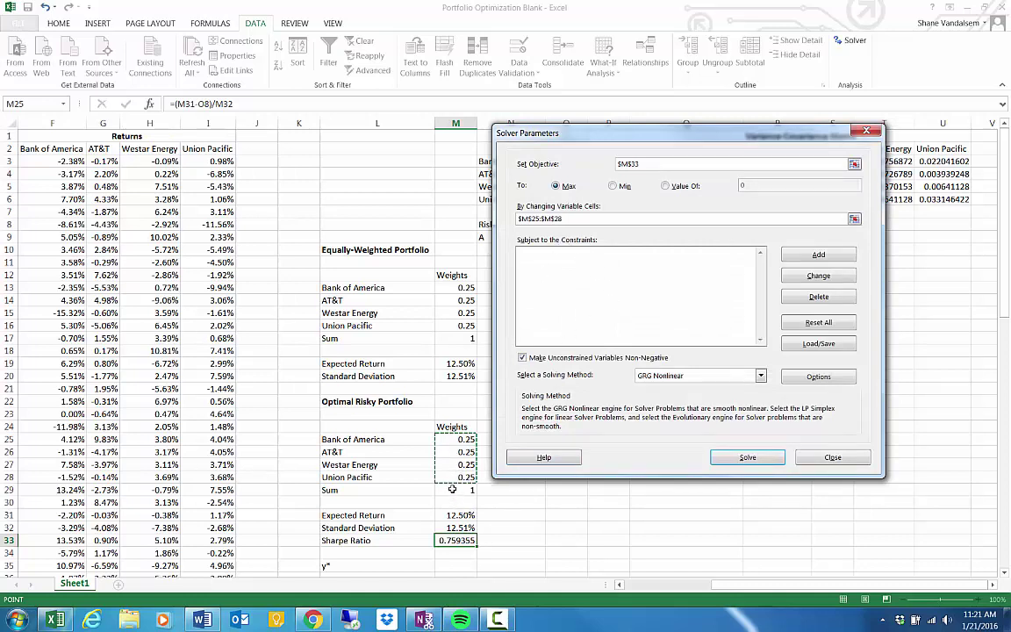
Add a Solver constraint requiring the sum of the weights in M29 to equal 1.
{"action": "left_click", "coordinate": [820, 253]}
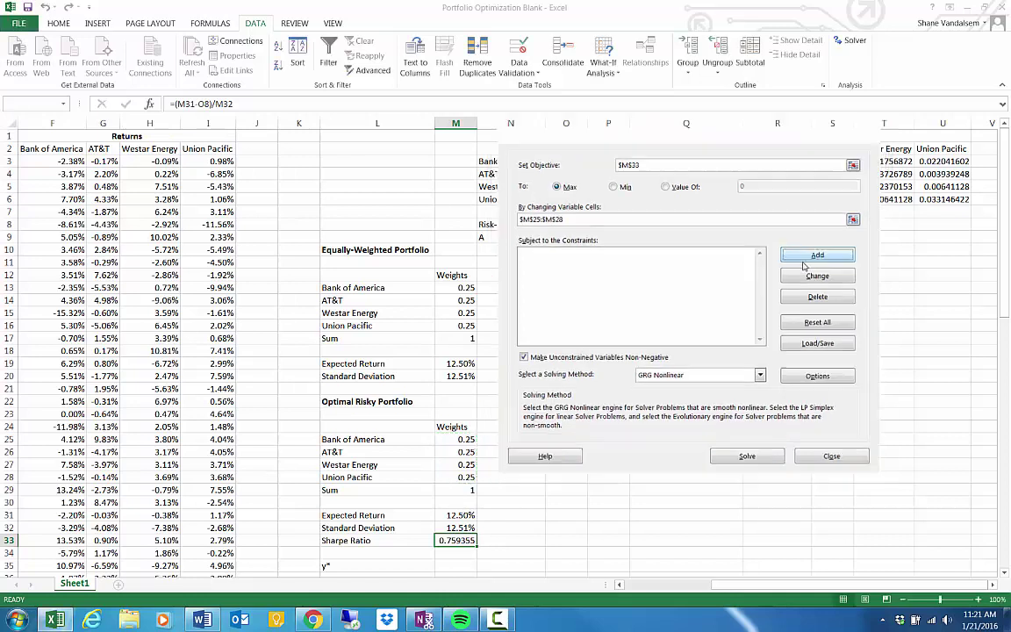
{"action": "left_click", "coordinate": [466, 488]}
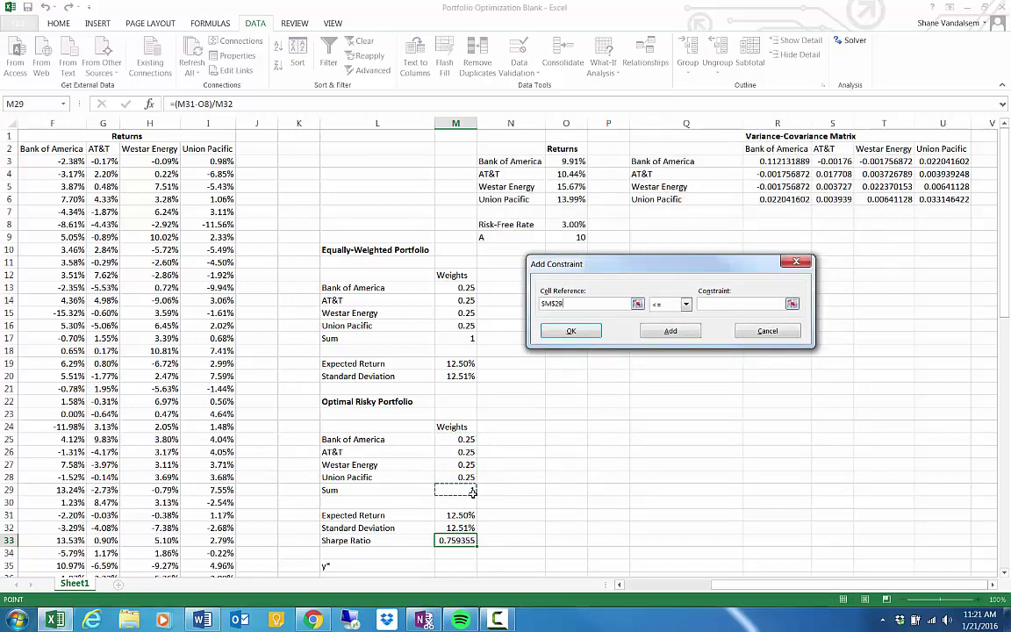
{"action": "left_click", "coordinate": [663, 306]}
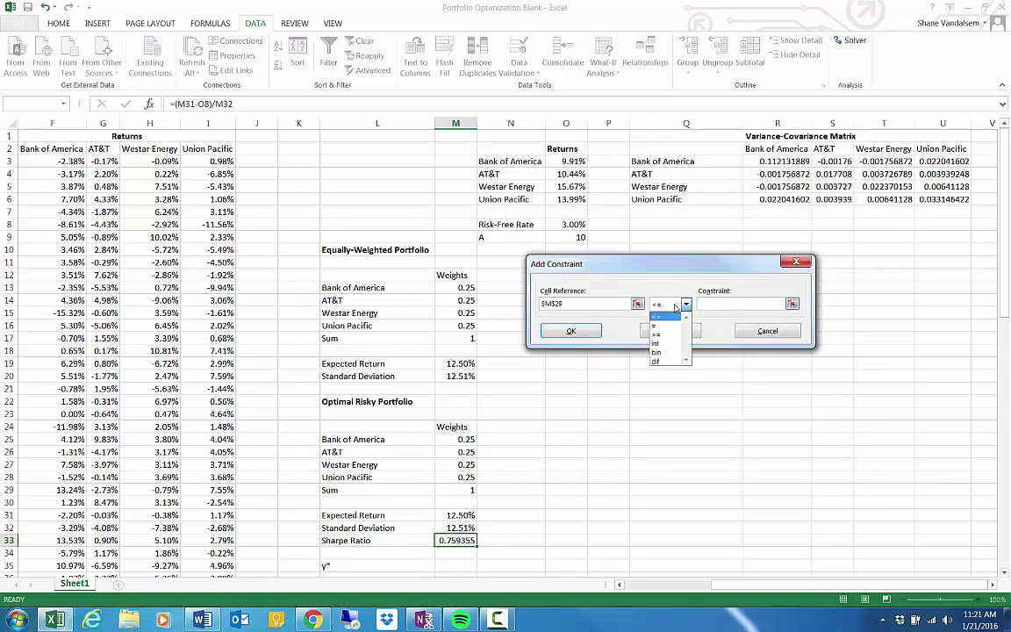
{"action": "left_click", "coordinate": [669, 323]}
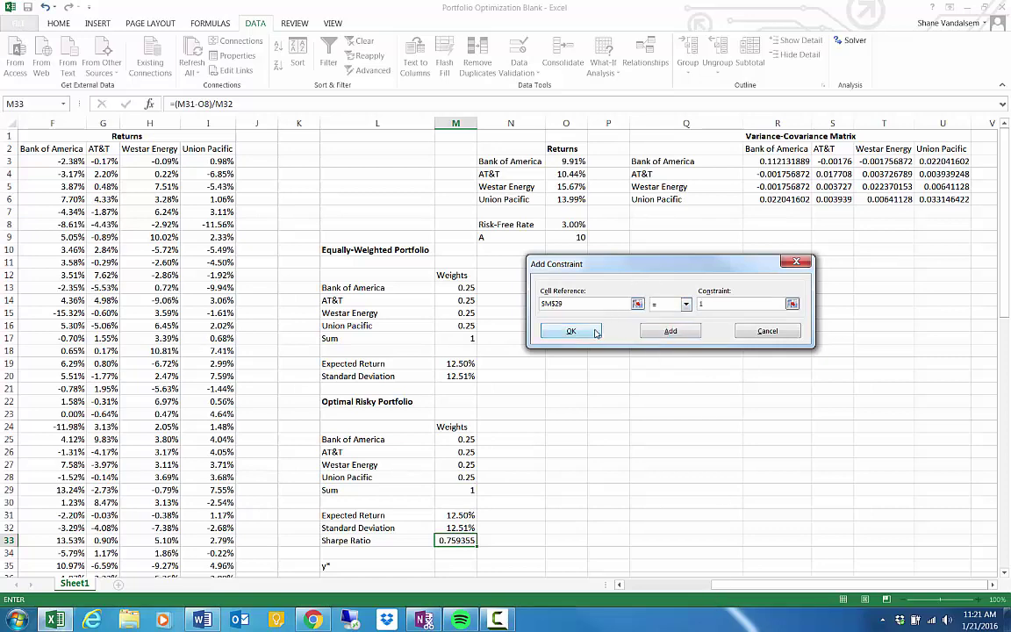
{"action": "key", "text": "Return"}
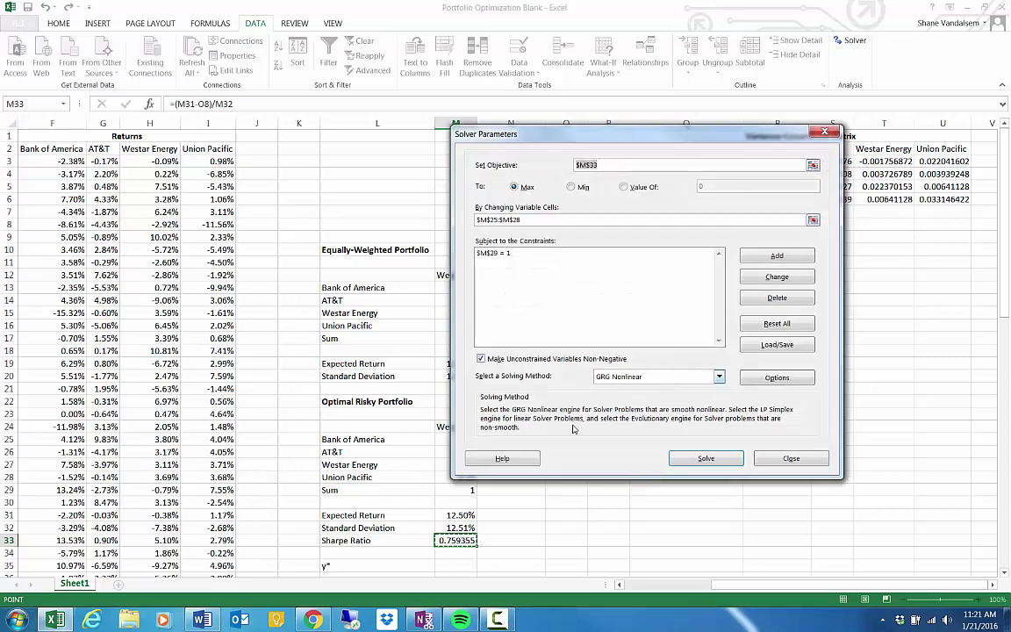
Run Solver on the Optimal Risky Portfolio with the GRG Nonlinear method and keep the solution.
{"action": "left_click_drag", "start_coordinate": [627, 137], "coordinate": [725, 85]}
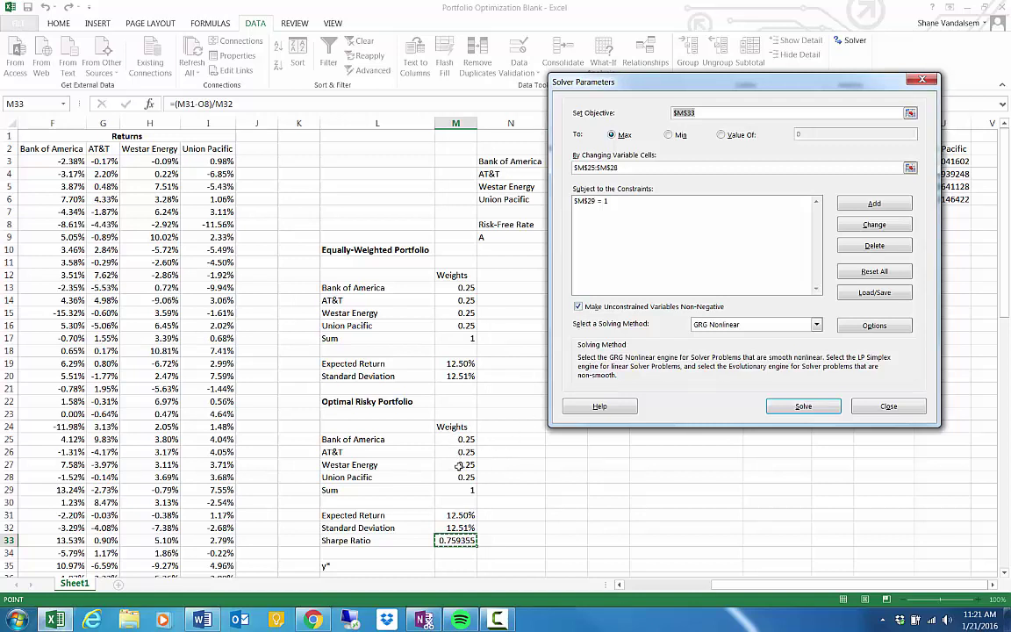
{"action": "left_click", "coordinate": [787, 411]}
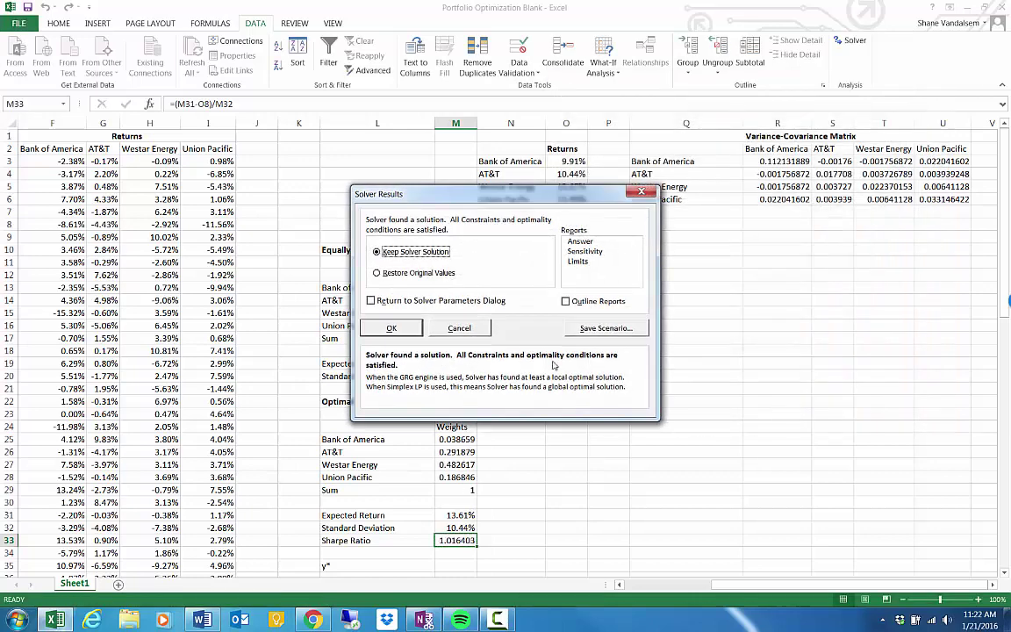
{"action": "left_click", "coordinate": [391, 328]}
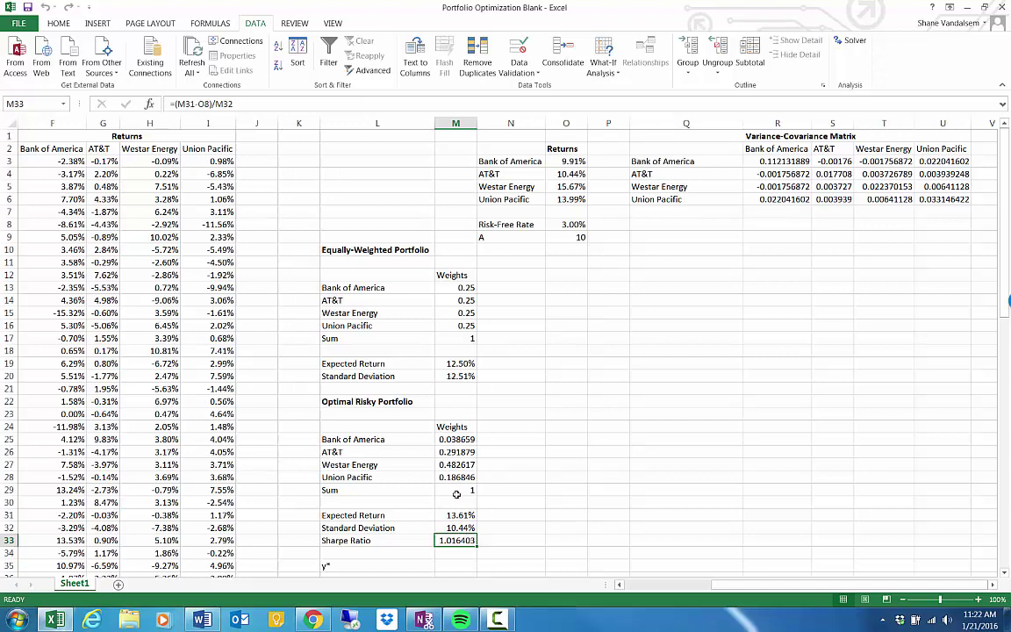
Examine the Optimal Risky Portfolio's solved weights together with its expected return, standard deviation and Sharpe Ratio.
{"action": "left_click", "coordinate": [534, 488]}
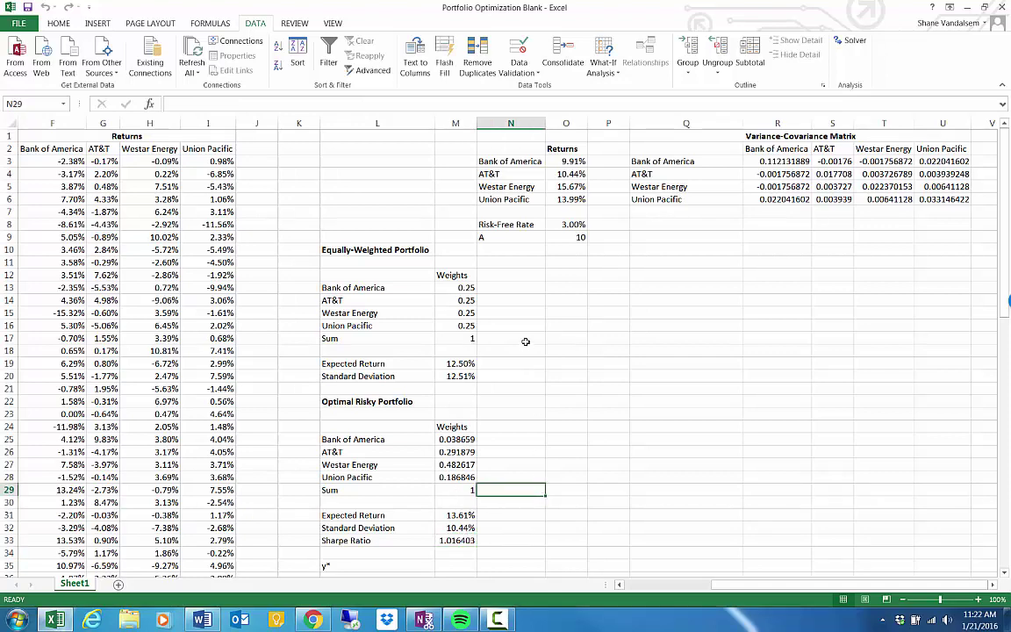
{"action": "scroll", "coordinate": [529, 351], "scroll_direction": "down", "scroll_amount": 3}
{"action": "left_click", "coordinate": [457, 452]}
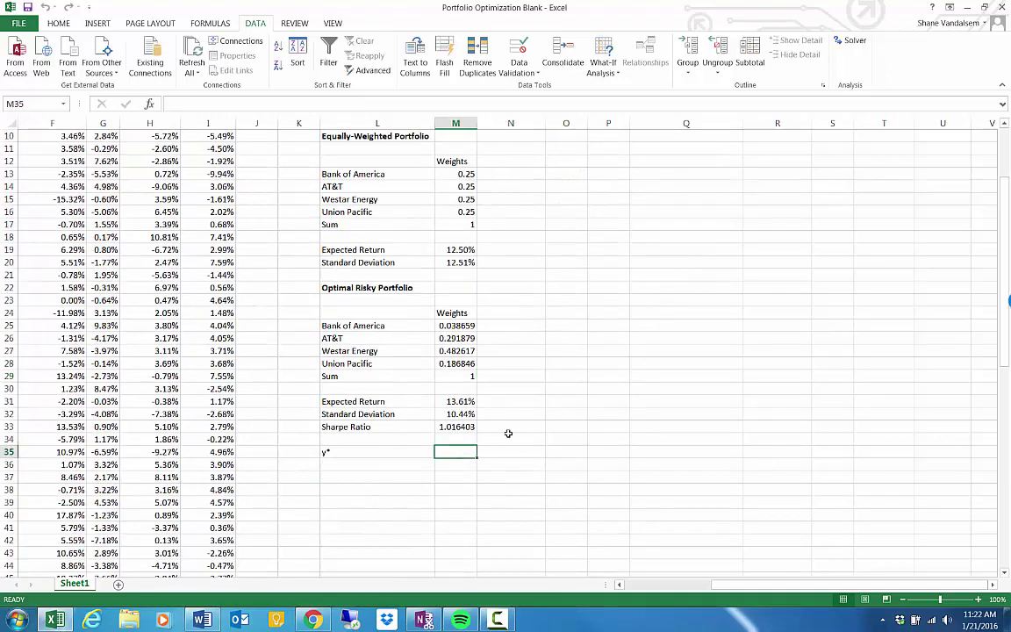
{"action": "scroll", "coordinate": [555, 415], "scroll_direction": "up", "scroll_amount": 3}
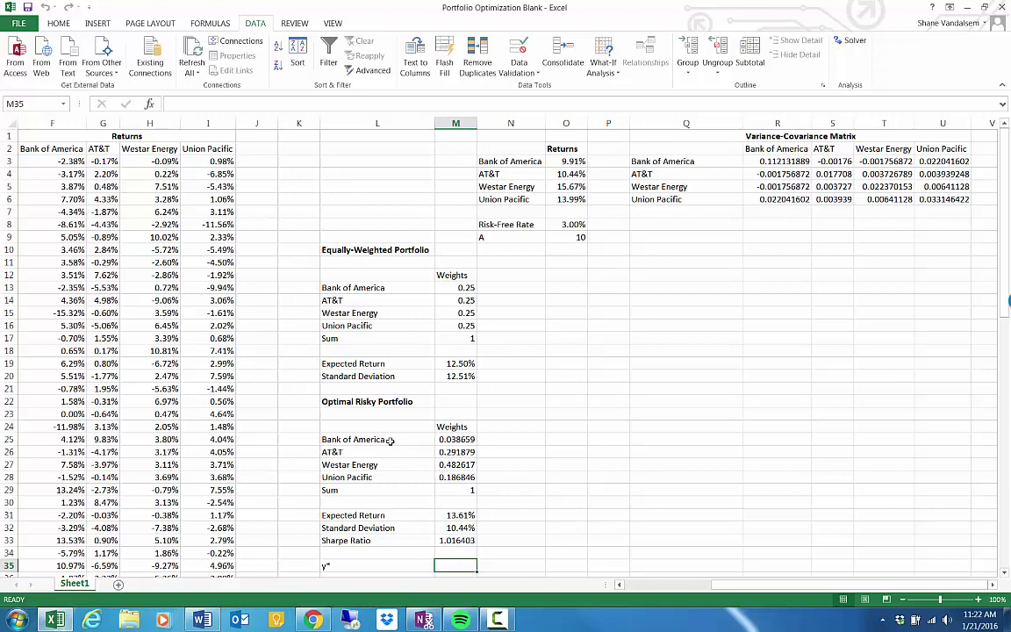
{"action": "scroll", "coordinate": [355, 449], "scroll_direction": "down", "scroll_amount": 7}
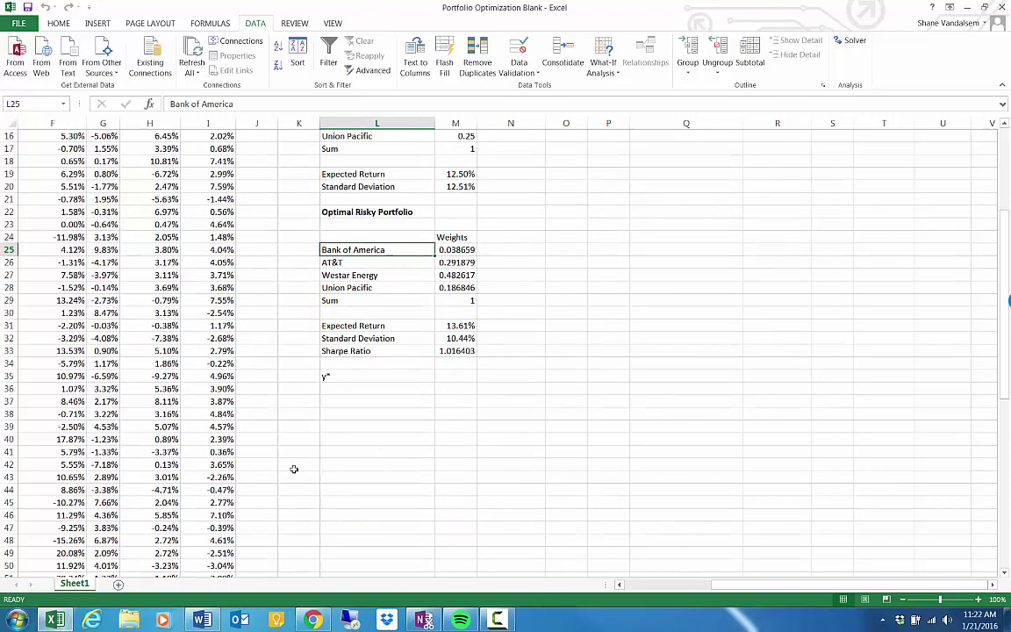
{"action": "scroll", "coordinate": [293, 469], "scroll_direction": "up", "scroll_amount": 4}
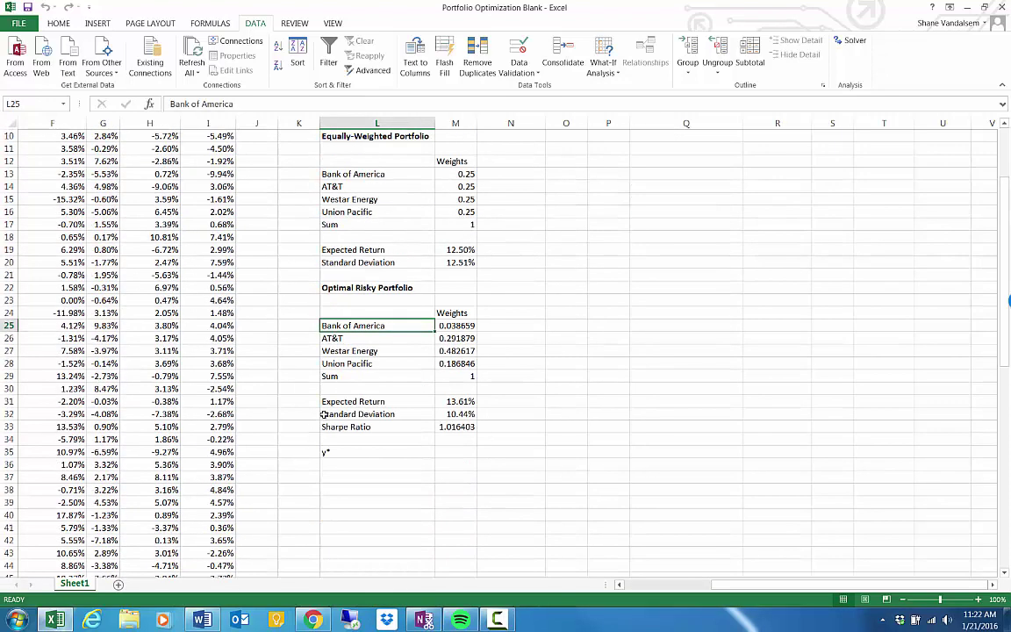
{"action": "left_click", "coordinate": [444, 327]}
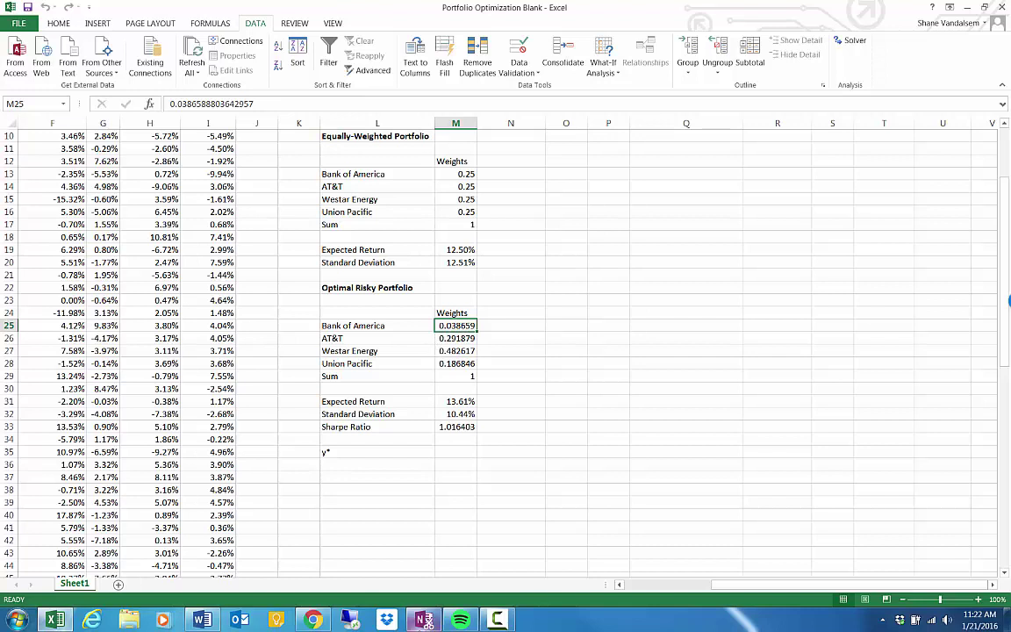
{"action": "mouse_move", "coordinate": [424, 619]}
{"action": "left_click", "coordinate": [522, 338]}
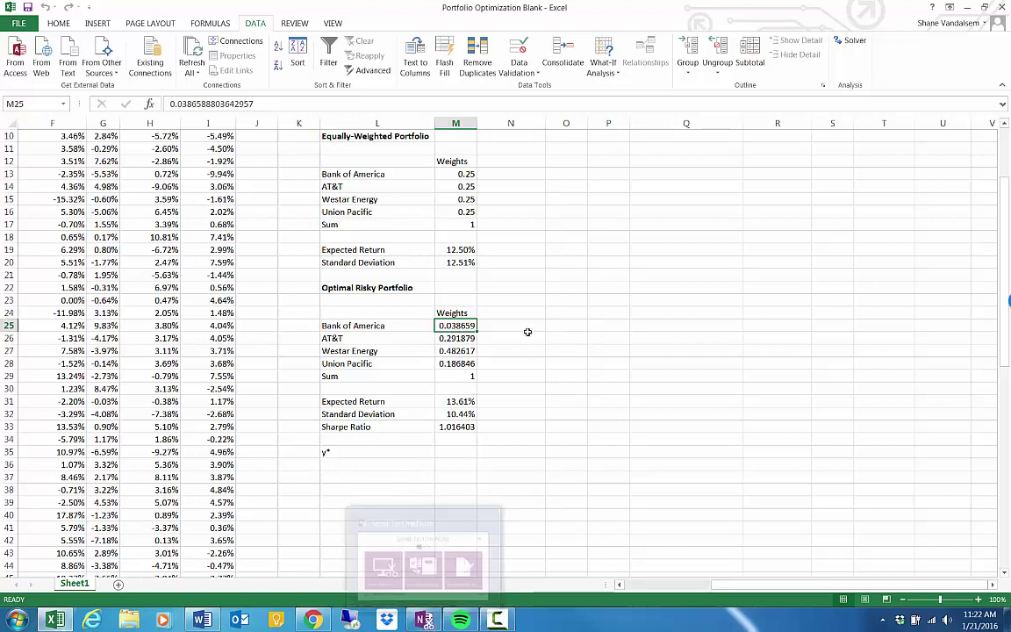
{"action": "left_click", "coordinate": [470, 325]}
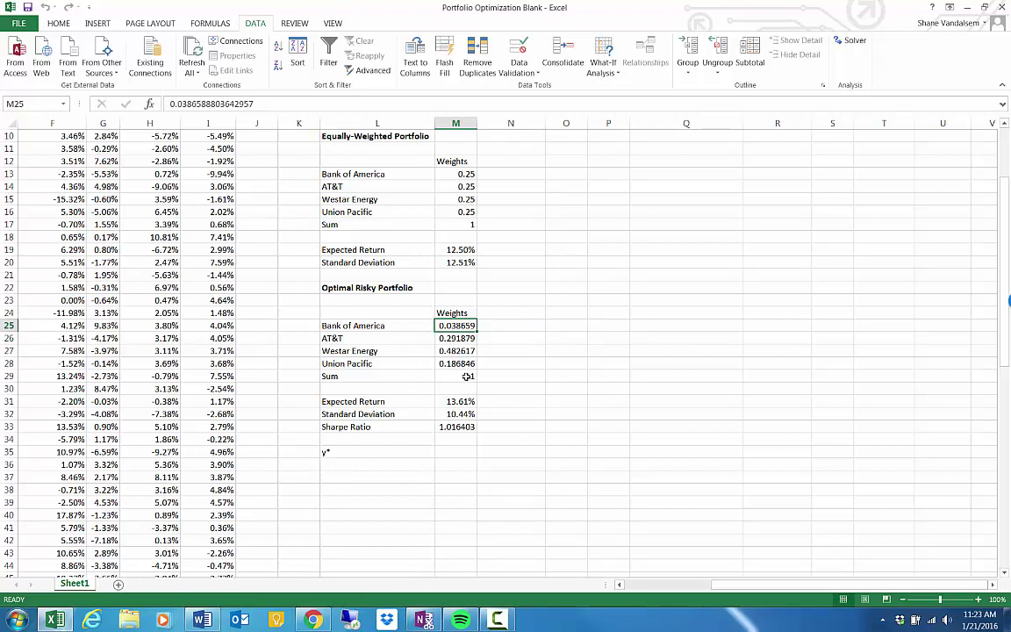
Select M35 for y*, then examine the y* formula and its risk-aversion term A in the Word document and return to Excel.
{"action": "left_click", "coordinate": [451, 450]}
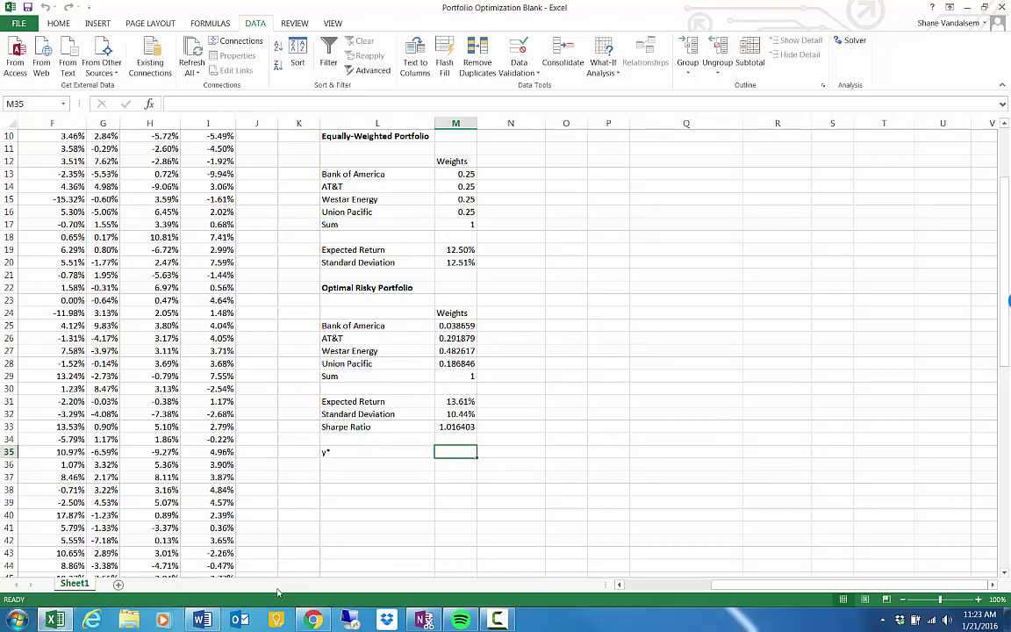
{"action": "left_click", "coordinate": [202, 619]}
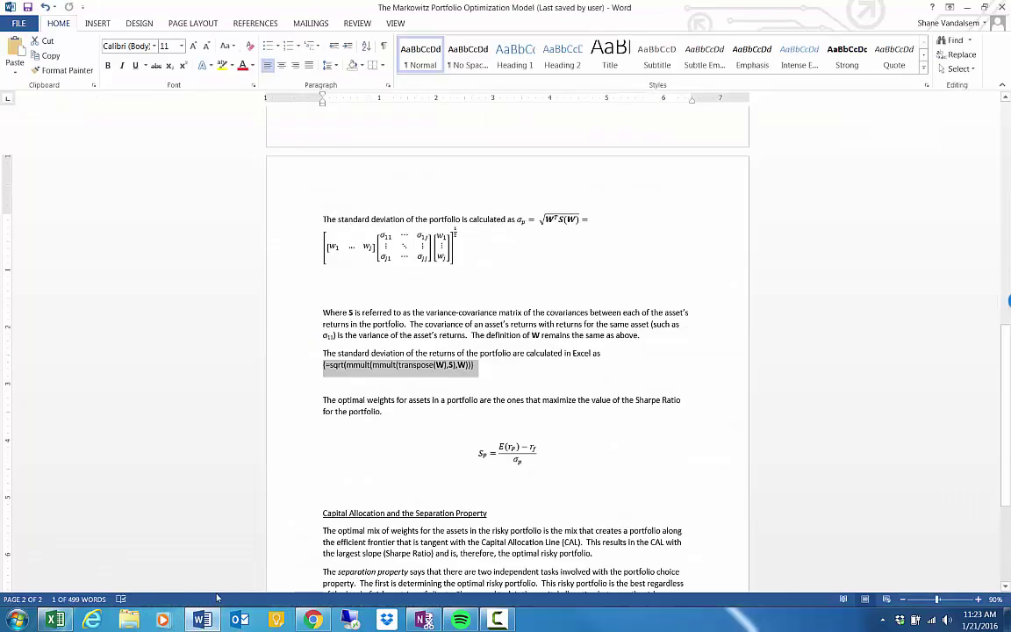
{"action": "scroll", "coordinate": [404, 482], "scroll_direction": "down", "scroll_amount": 4}
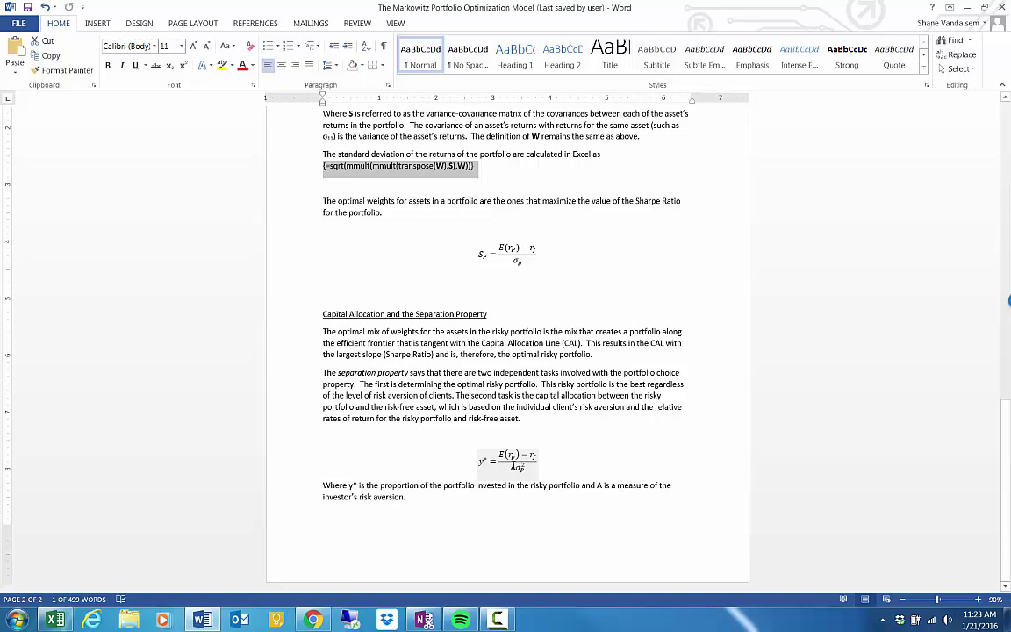
{"action": "left_click", "coordinate": [514, 467]}
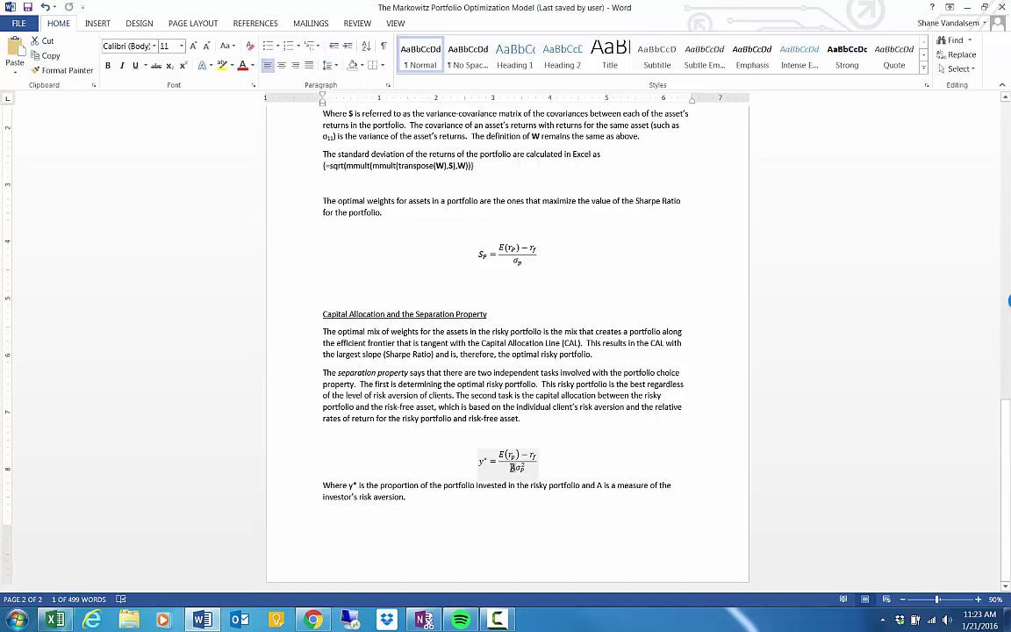
{"action": "left_click", "coordinate": [514, 469]}
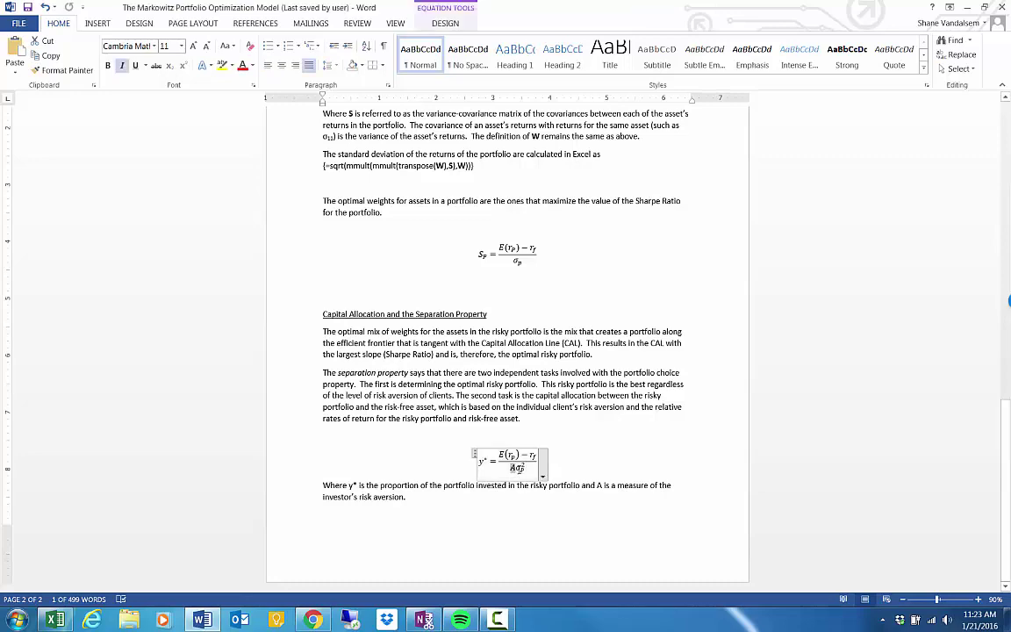
{"action": "left_click", "coordinate": [966, 7]}
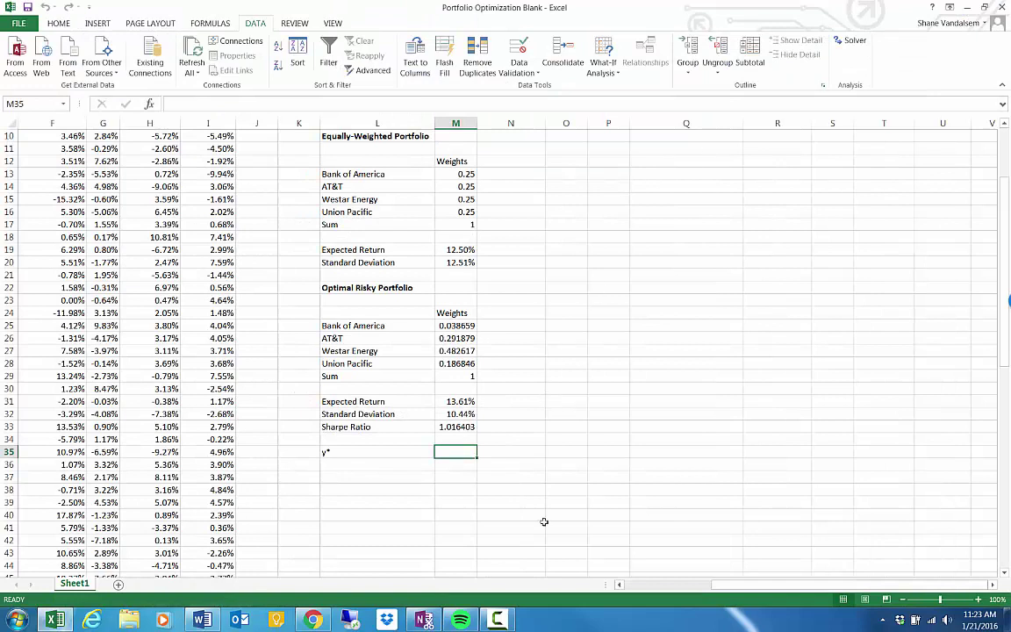
Start the y* formula in M35 with the optimal portfolio's expected return M31 minus the risk-free rate O8 as the numerator.
{"action": "type", "text": "="}
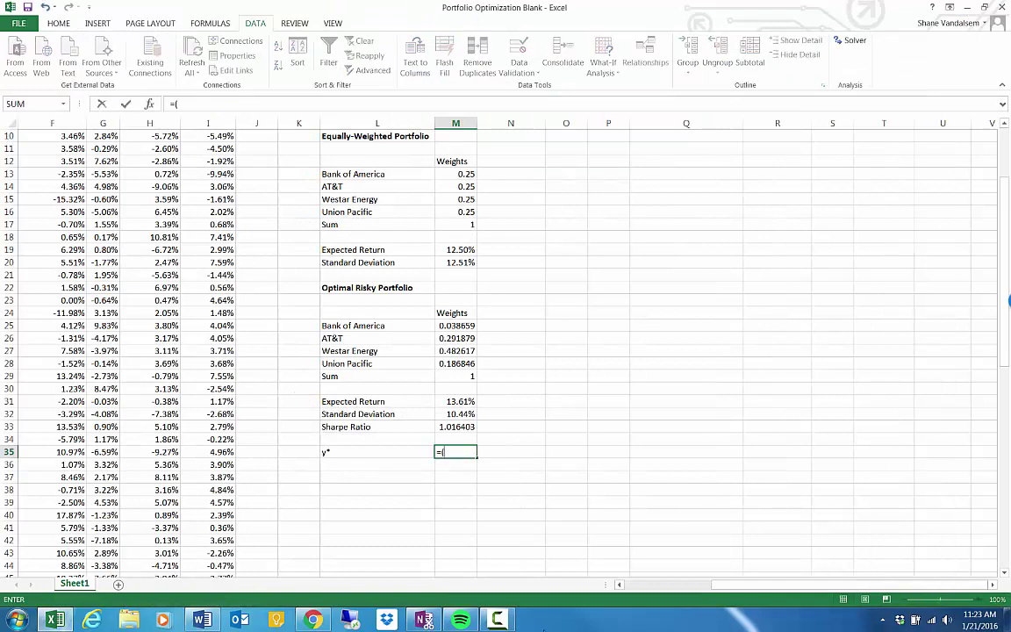
{"action": "type", "text": "("}
{"action": "left_click", "coordinate": [449, 401]}
{"action": "type", "text": "-"}
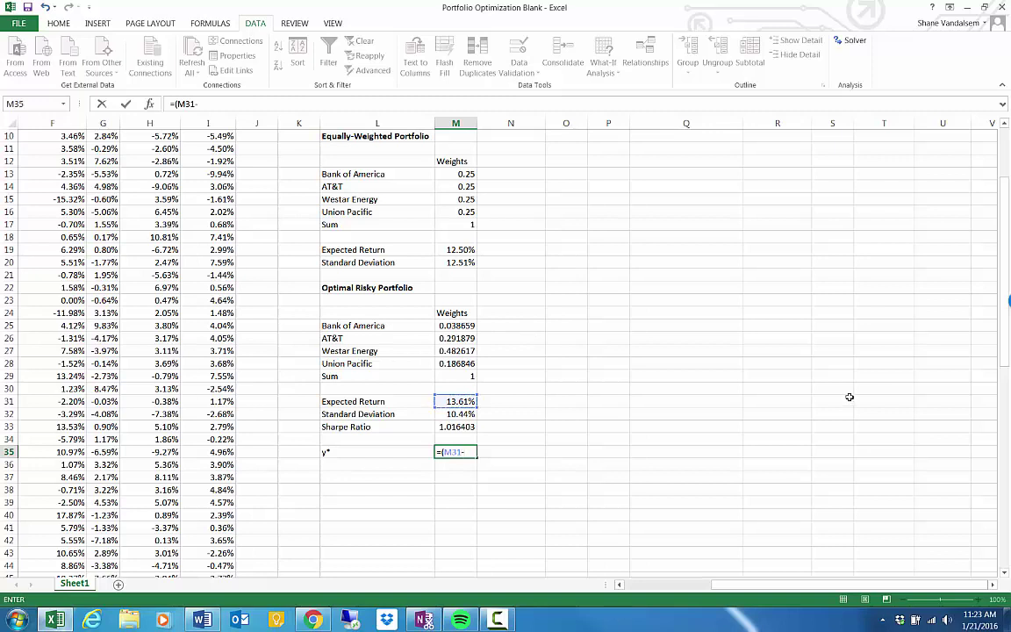
{"action": "scroll", "coordinate": [481, 345], "scroll_direction": "up", "scroll_amount": 3}
{"action": "left_click", "coordinate": [564, 224]}
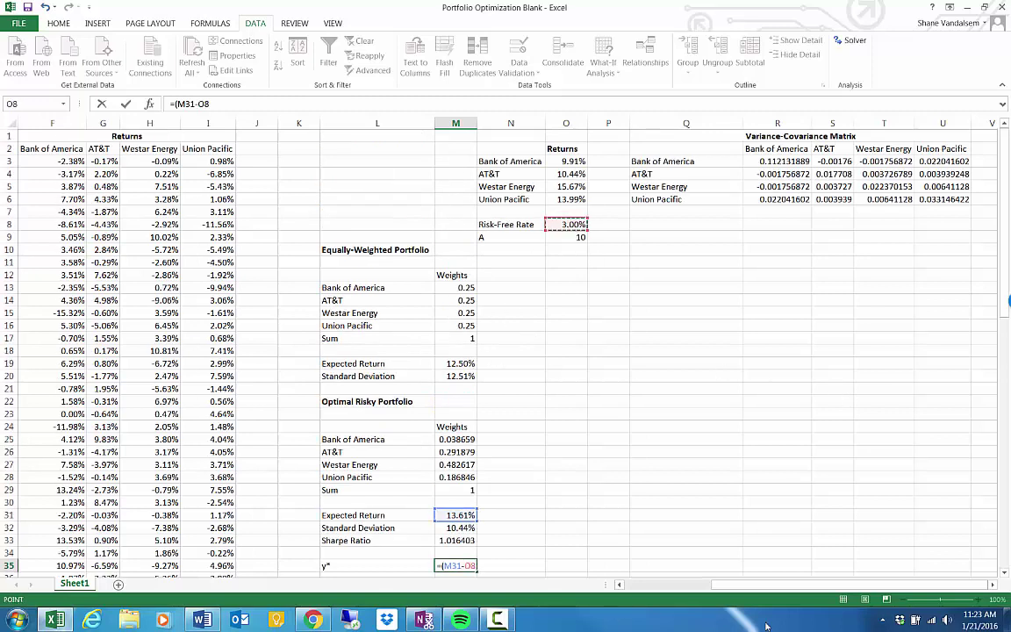
{"action": "type", "text": ")/"}
{"action": "scroll", "coordinate": [544, 434], "scroll_direction": "down", "scroll_amount": 4}
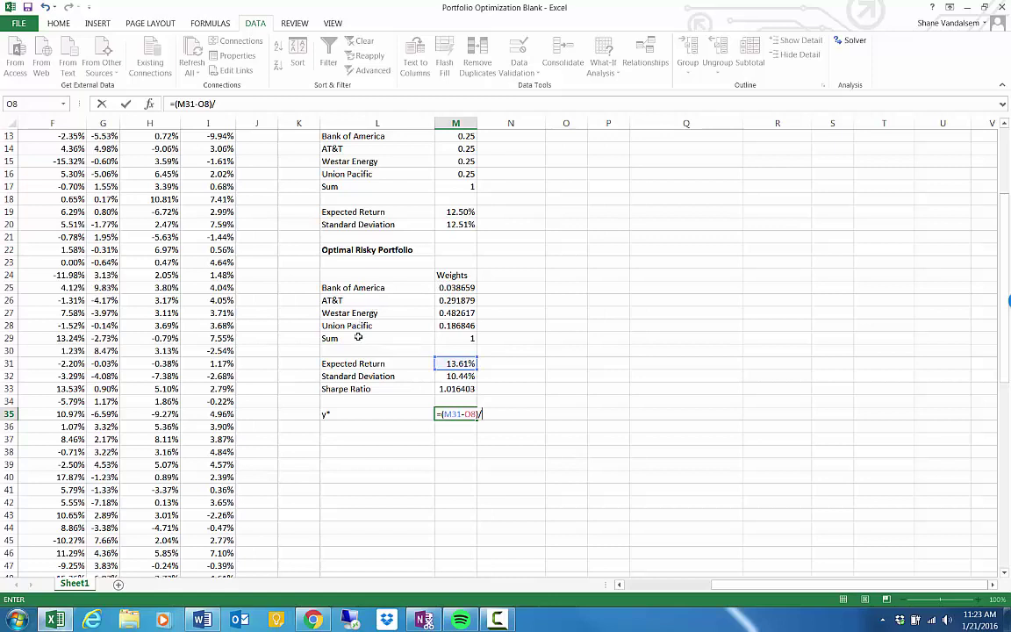
{"action": "scroll", "coordinate": [530, 266], "scroll_direction": "up", "scroll_amount": 3}
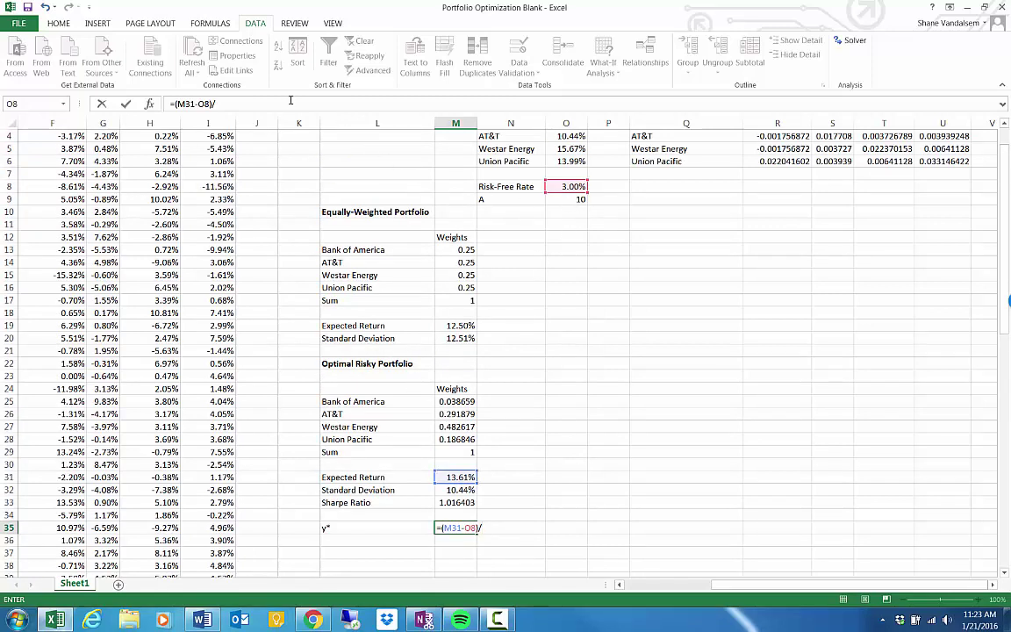
Complete the y* formula by dividing by risk aversion times squared standard deviation, giving =(M31-O8)/(O9*M32^2).
{"action": "left_click", "coordinate": [263, 105]}
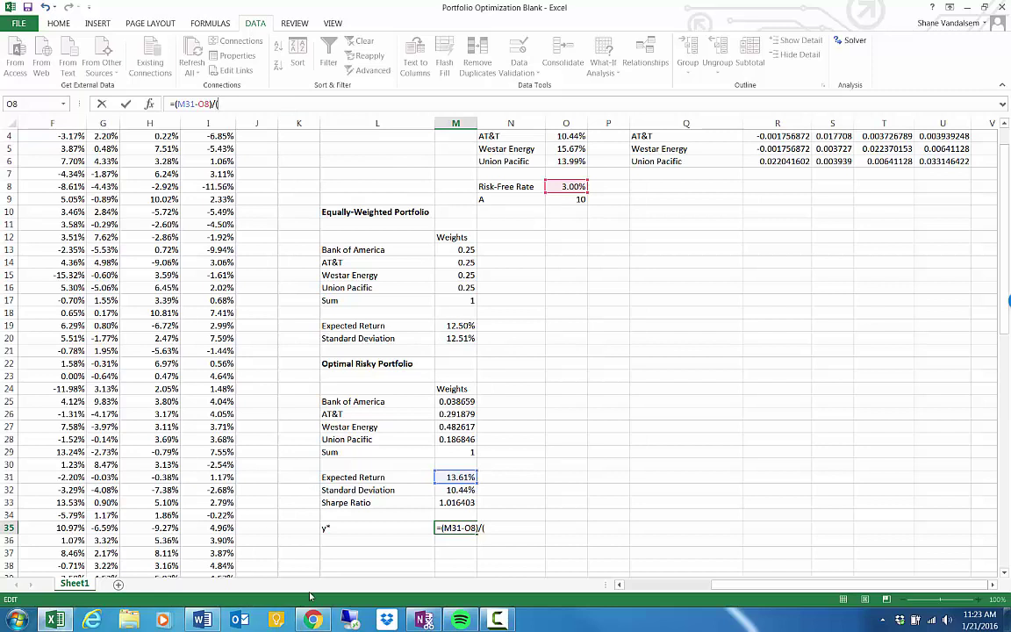
{"action": "left_click", "coordinate": [579, 199]}
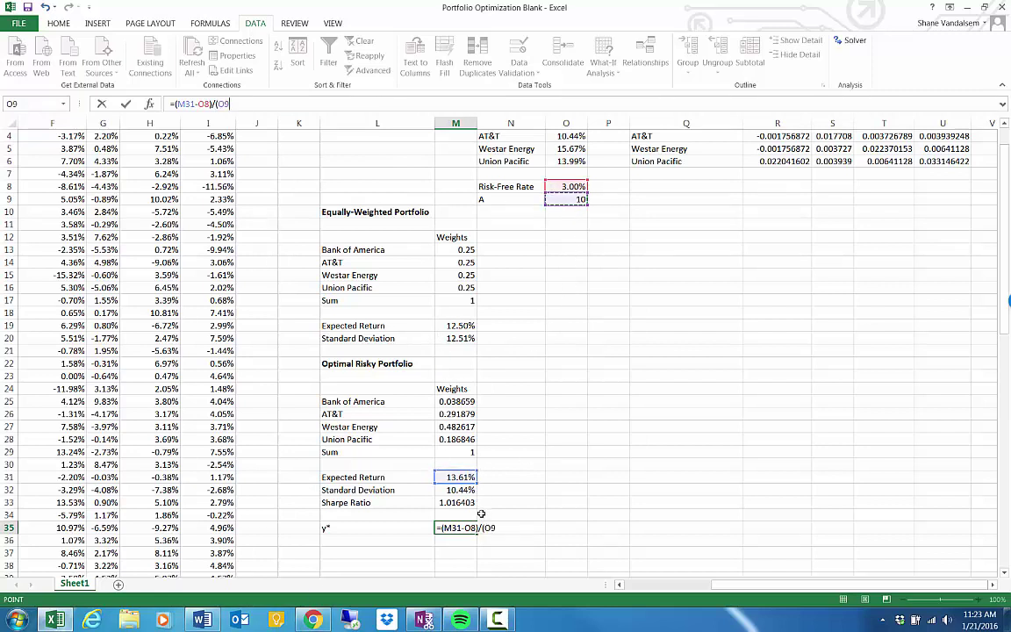
{"action": "type", "text": "*"}
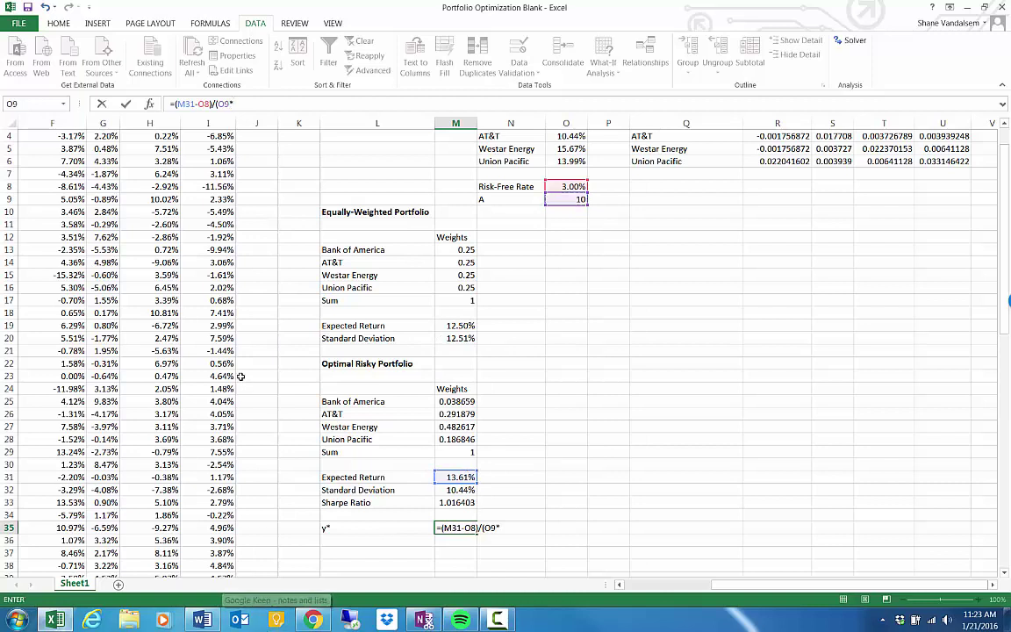
{"action": "left_click", "coordinate": [455, 490]}
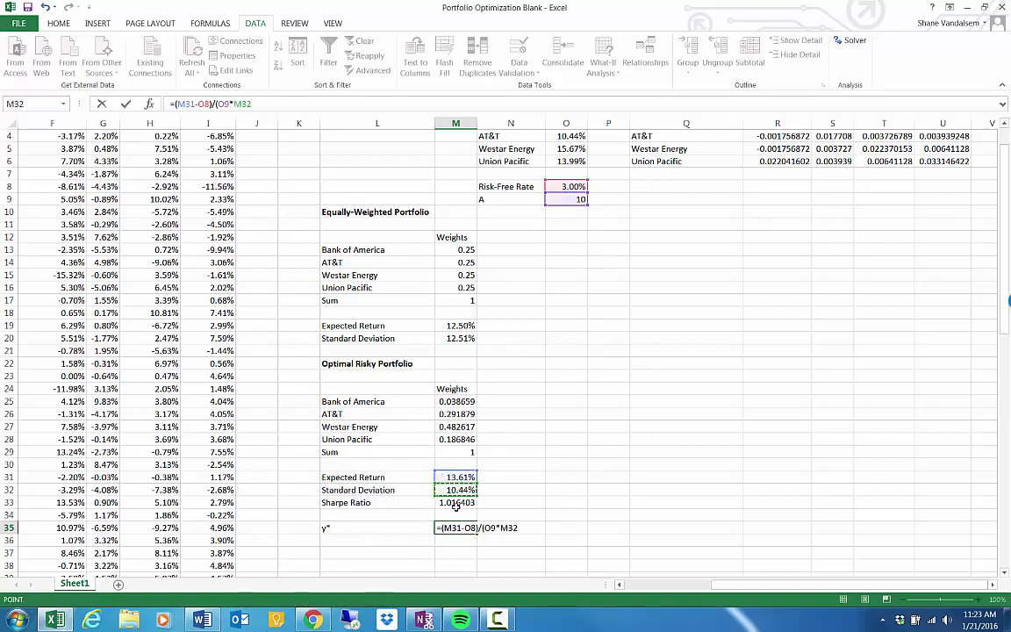
{"action": "type", "text": "^2"}
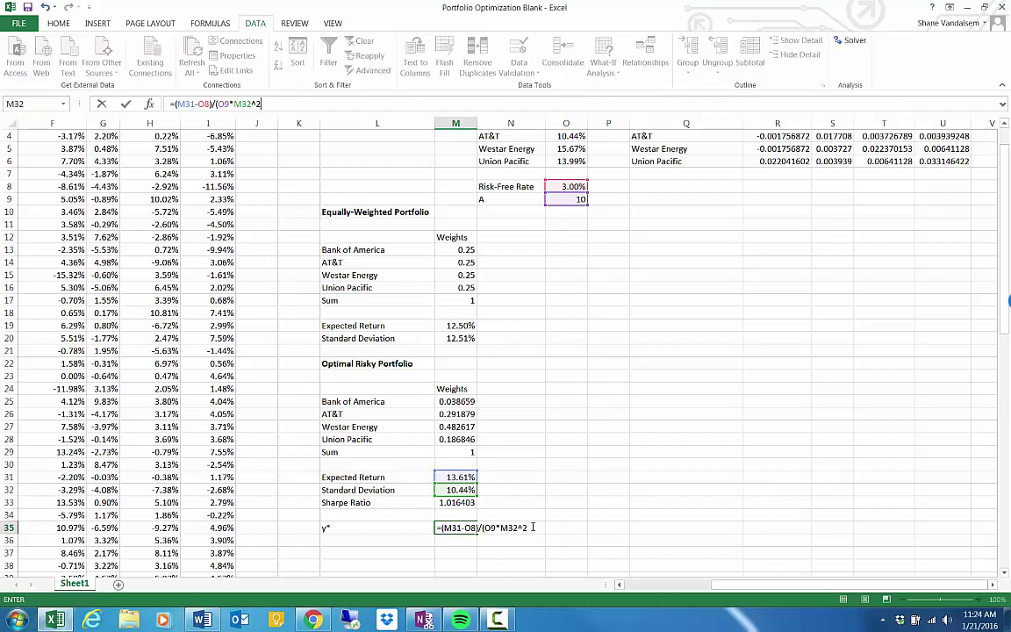
{"action": "key", "text": "F2"}
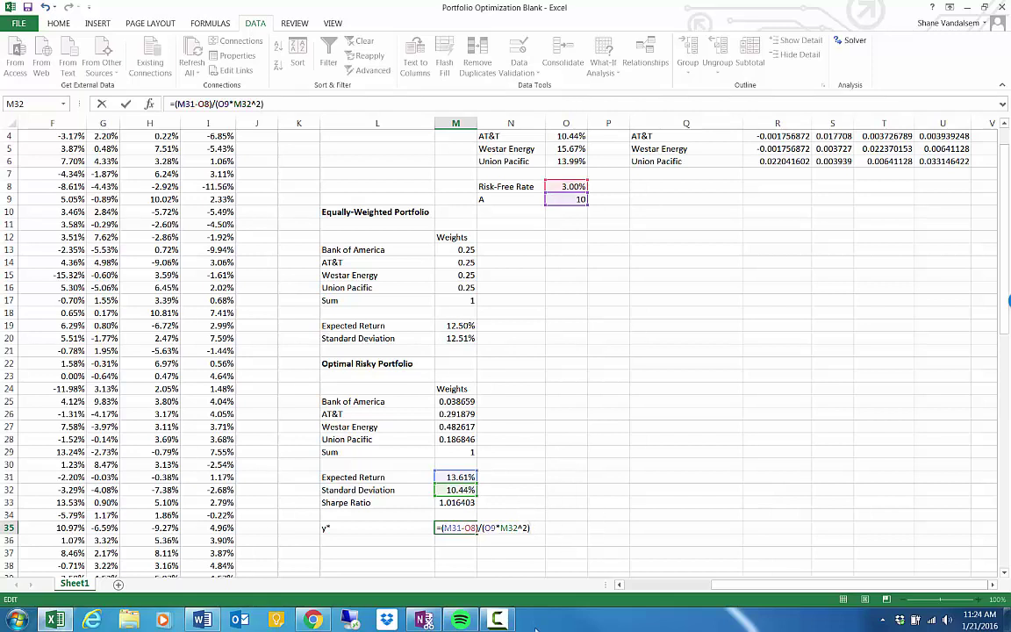
{"action": "key", "text": "ctrl+Return"}
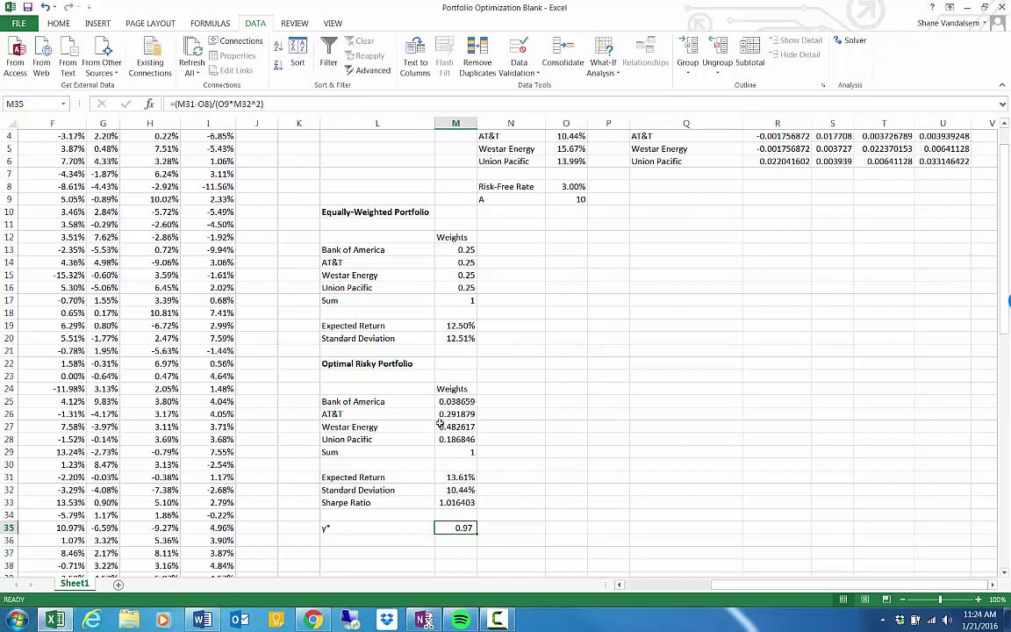
Set the risk-aversion coefficient A in O9 to 15 to test its effect on y*.
{"action": "left_click", "coordinate": [455, 539]}
{"action": "left_click", "coordinate": [463, 528]}
{"action": "left_click", "coordinate": [579, 199]}
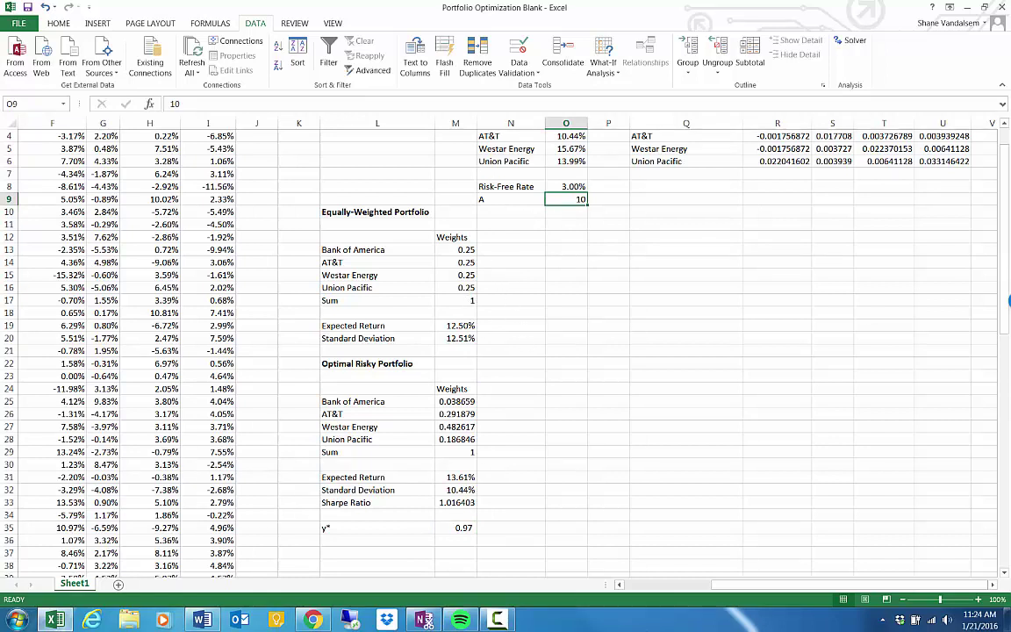
{"action": "type", "text": "15"}
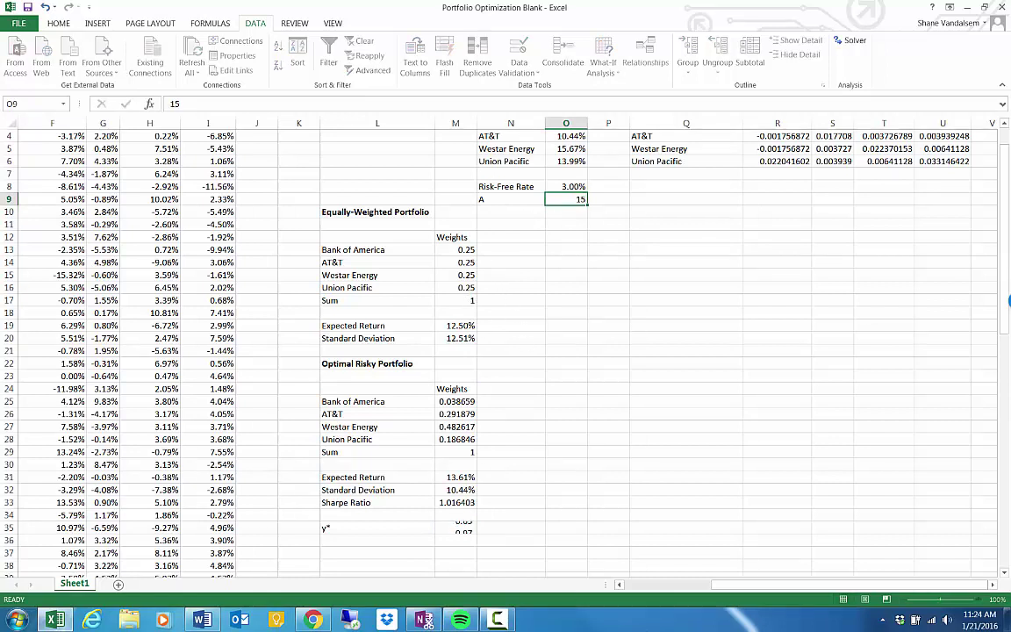
{"action": "key", "text": "Return"}
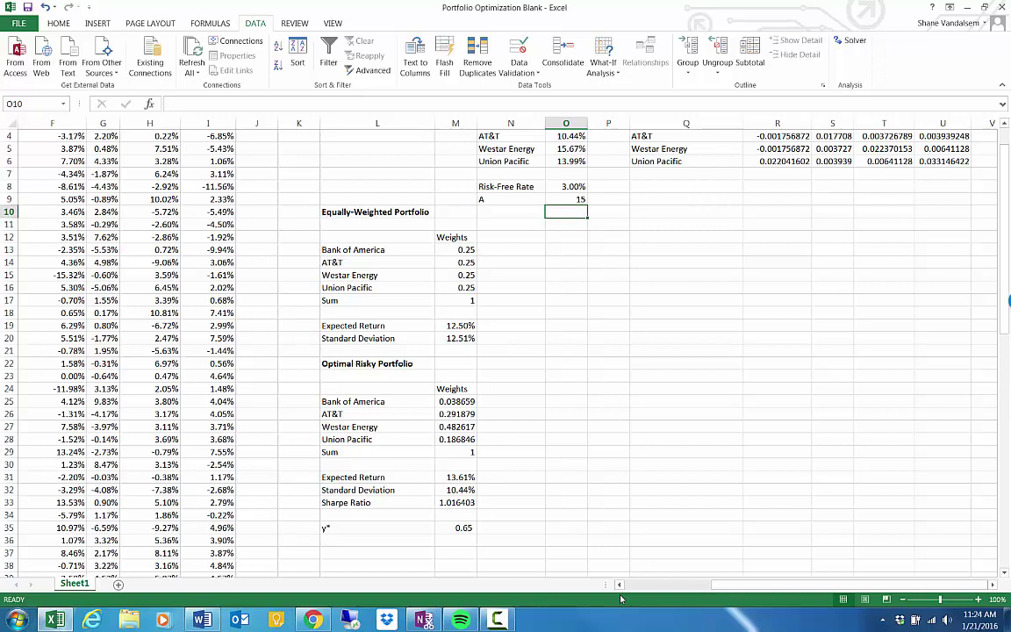
Set the risk-aversion coefficient A in O9 to 8.
{"action": "key", "text": "Up"}
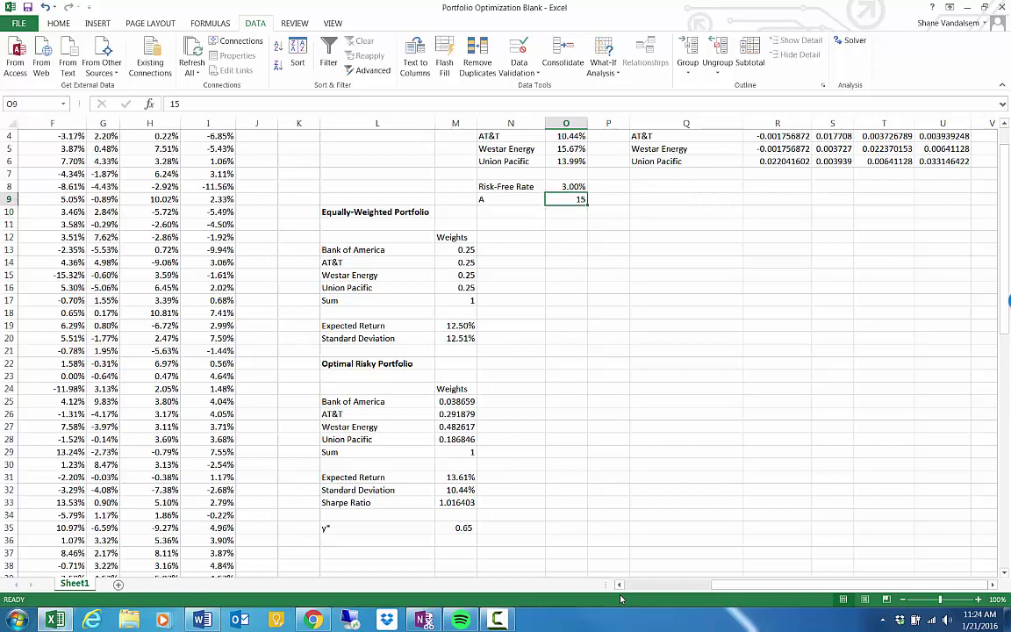
{"action": "type", "text": "8"}
{"action": "key", "text": "Return"}
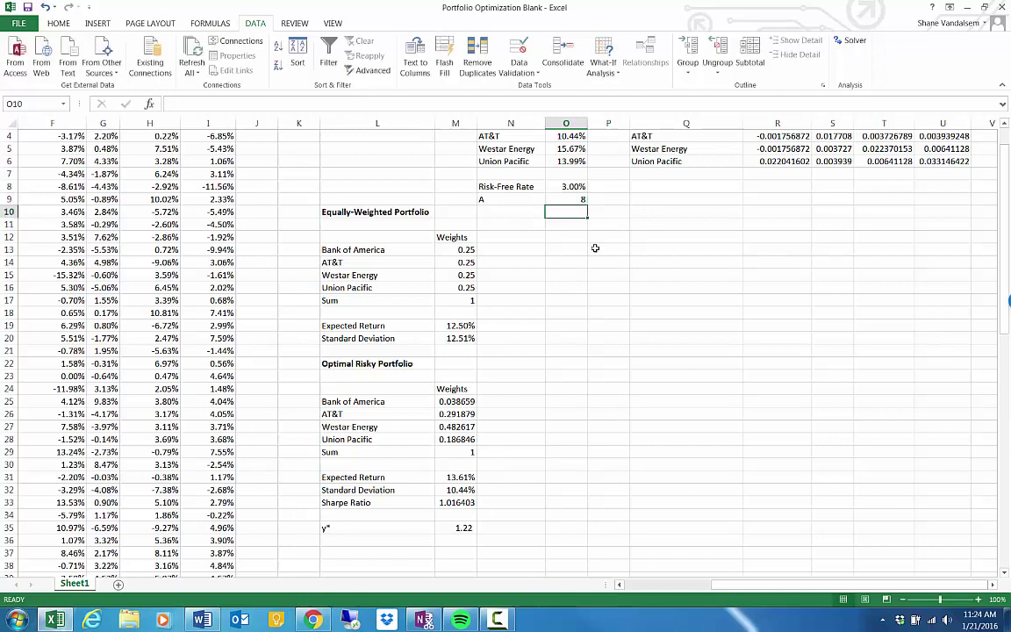
Check the y* cell, and restore the risk-aversion coefficient A in O9 to 10.
{"action": "left_click", "coordinate": [461, 527]}
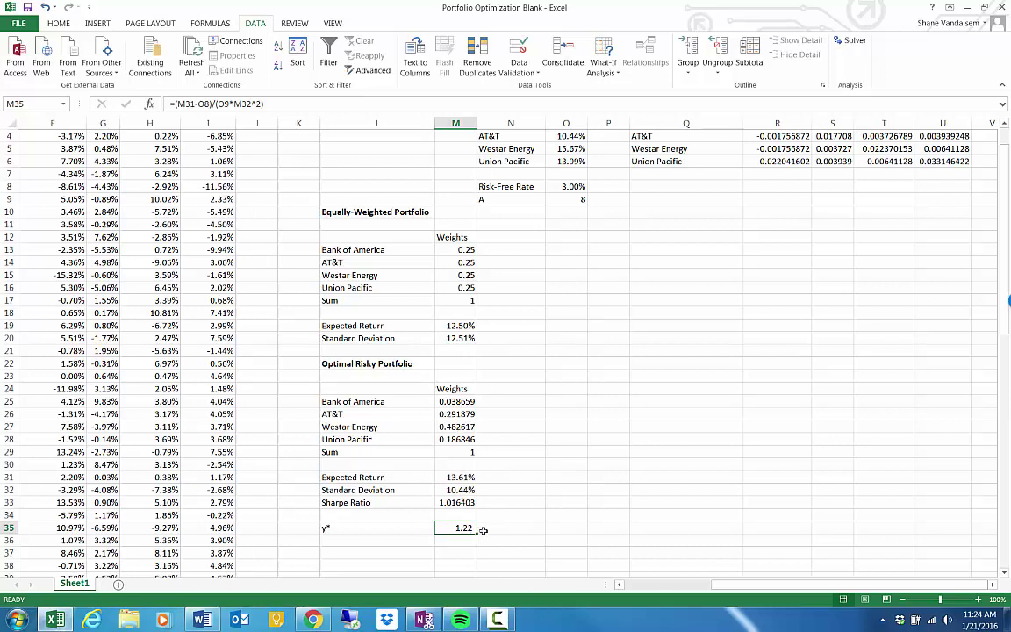
{"action": "left_click", "coordinate": [581, 199]}
{"action": "type", "text": "10"}
{"action": "key", "text": "Return"}
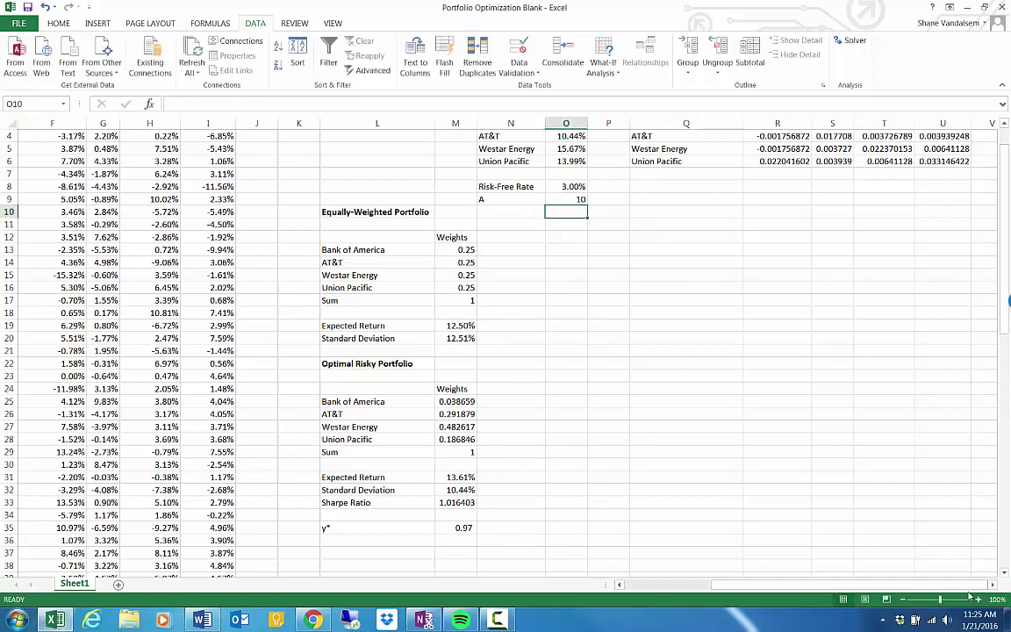
Set the risk-free rate in O8 to 5% to test its effect on y*.
{"action": "key", "text": "Up"}
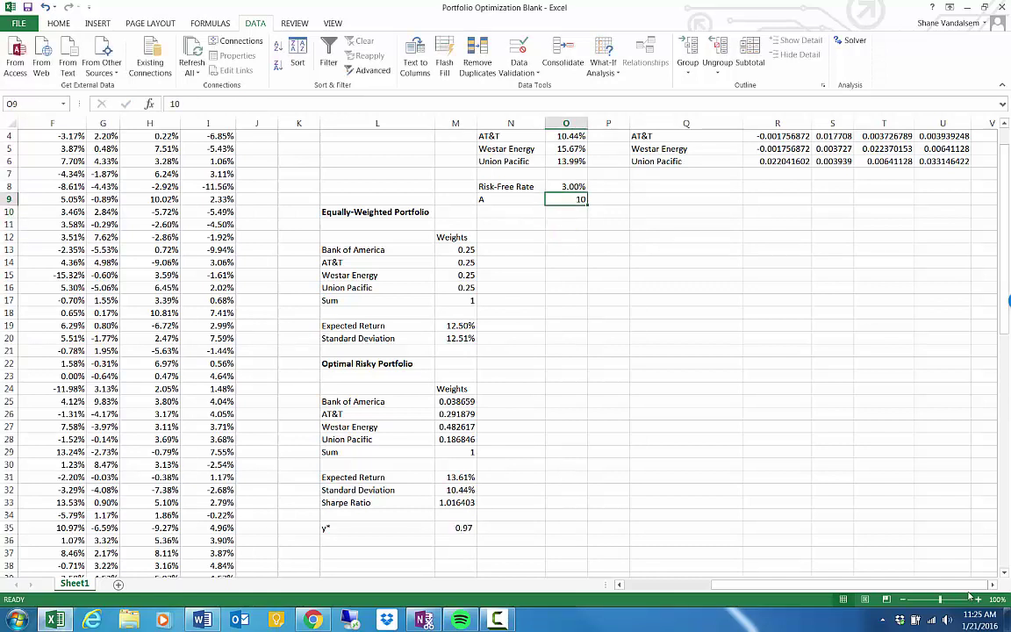
{"action": "key", "text": "Left"}
{"action": "key", "text": "Up"}
{"action": "key", "text": "Right"}
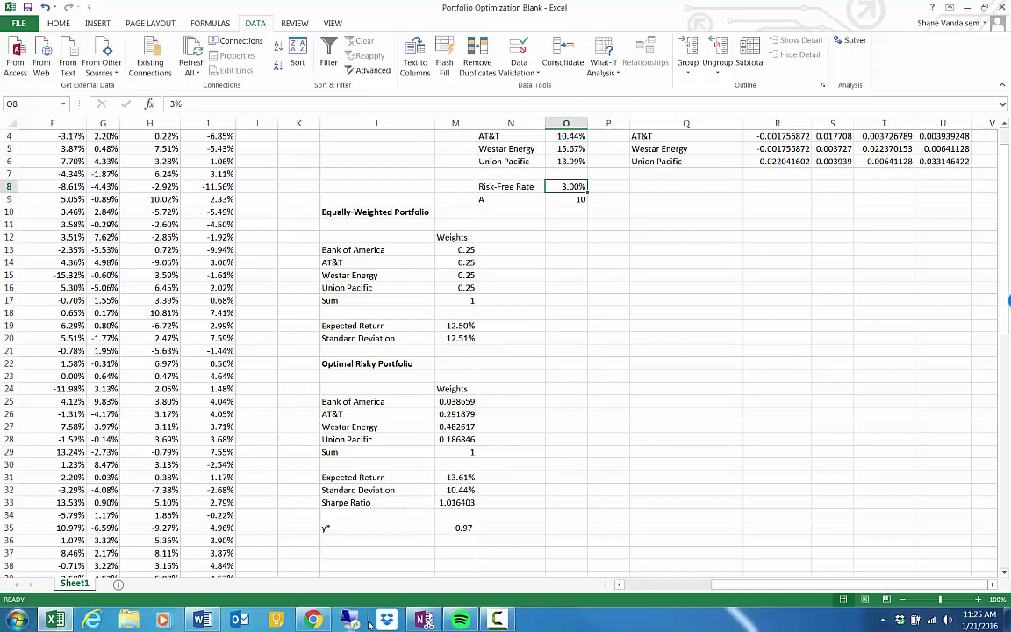
{"action": "type", "text": "5"}
{"action": "key", "text": "Return"}
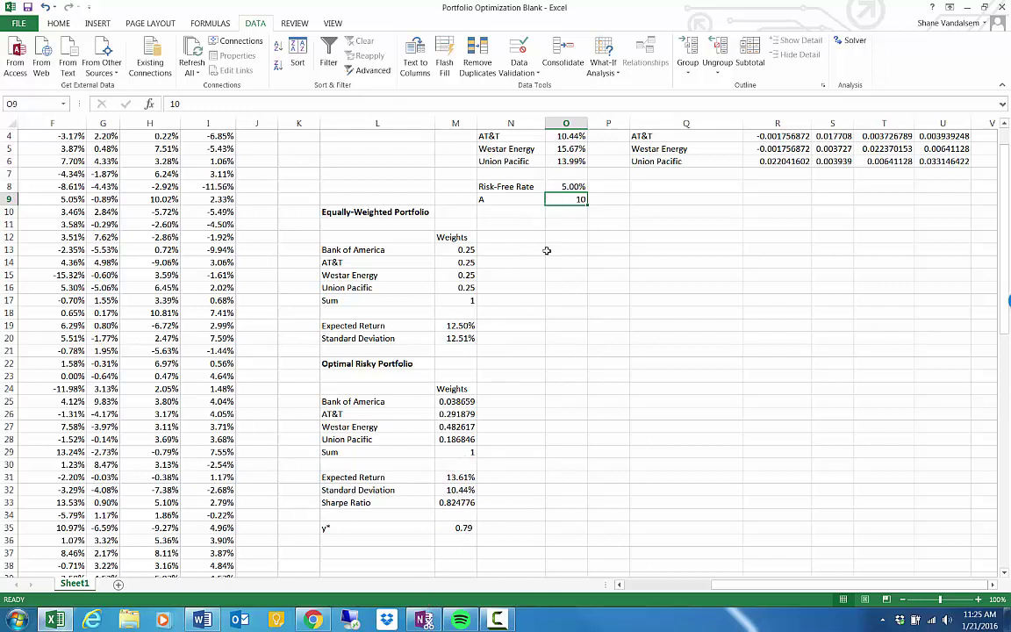
Set the risk-free rate in O8 to 1% and check the y* cell M35.
{"action": "left_click", "coordinate": [573, 186]}
{"action": "type", "text": "1"}
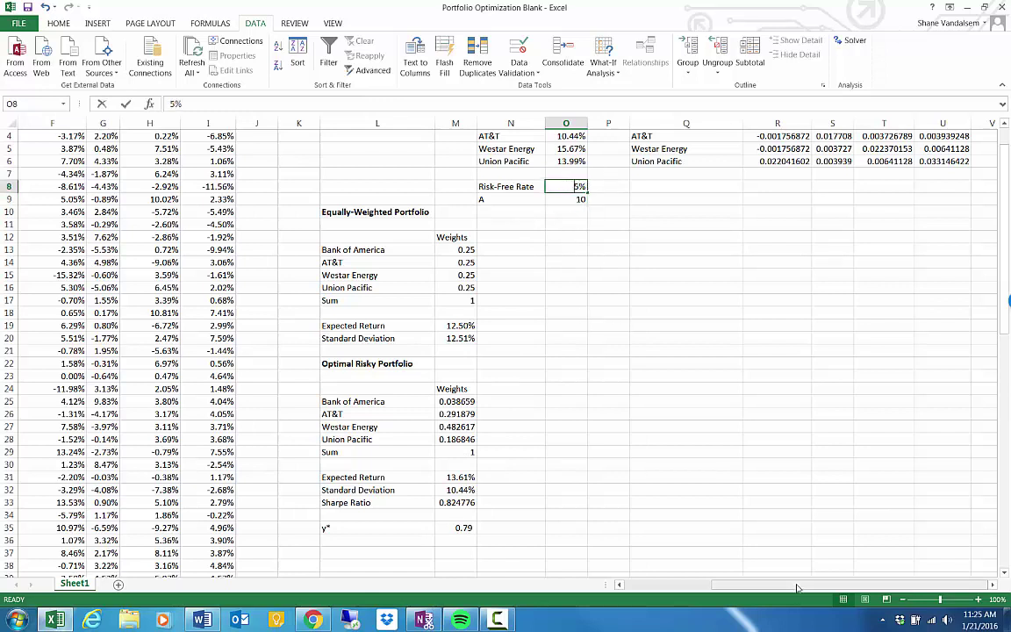
{"action": "key", "text": "Return"}
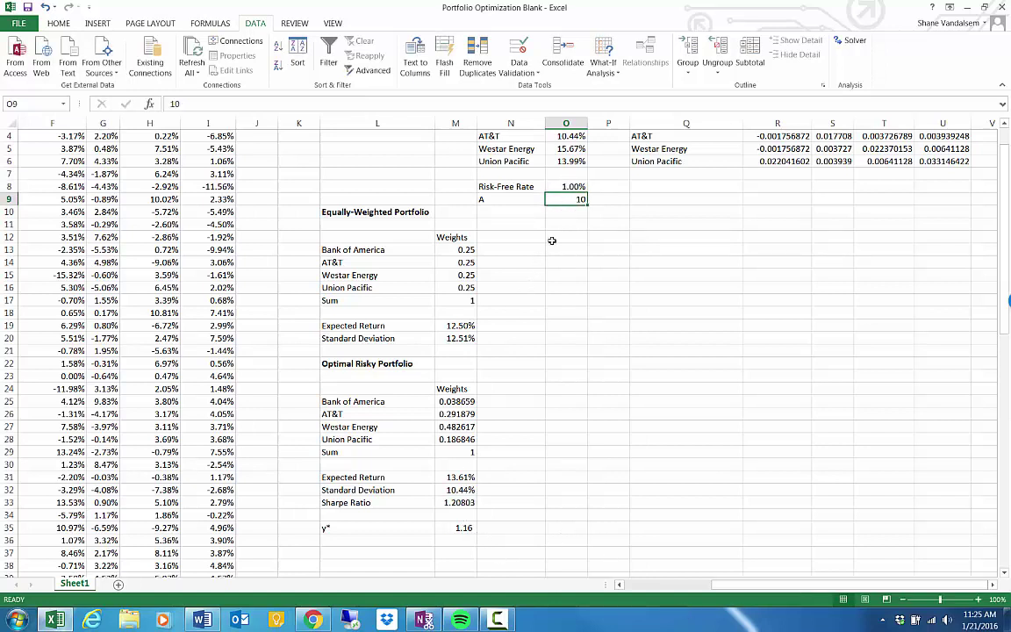
{"action": "left_click", "coordinate": [463, 527]}
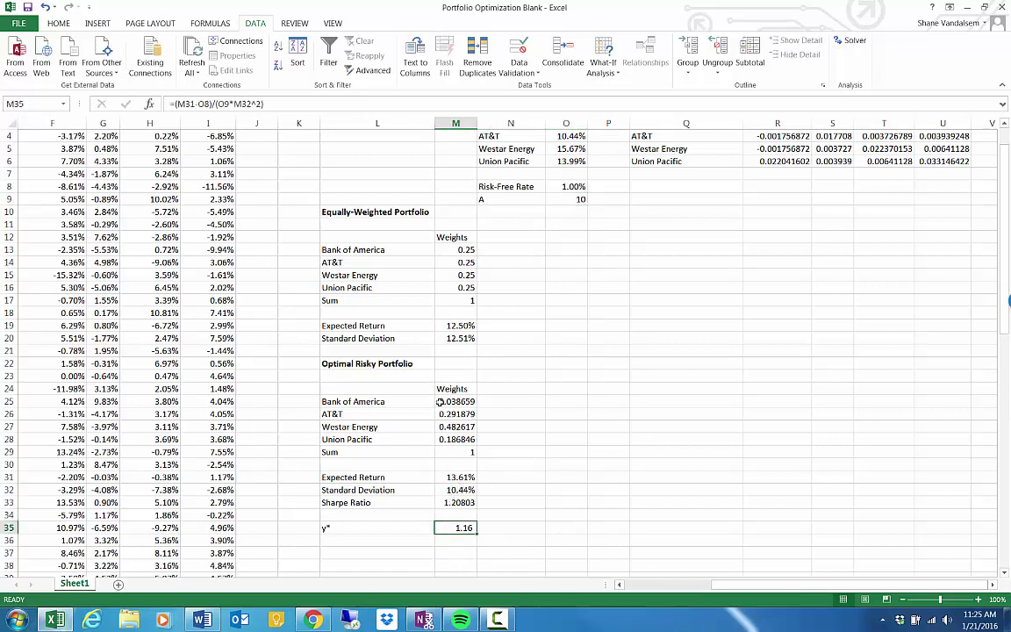
{"action": "left_click", "coordinate": [532, 400]}
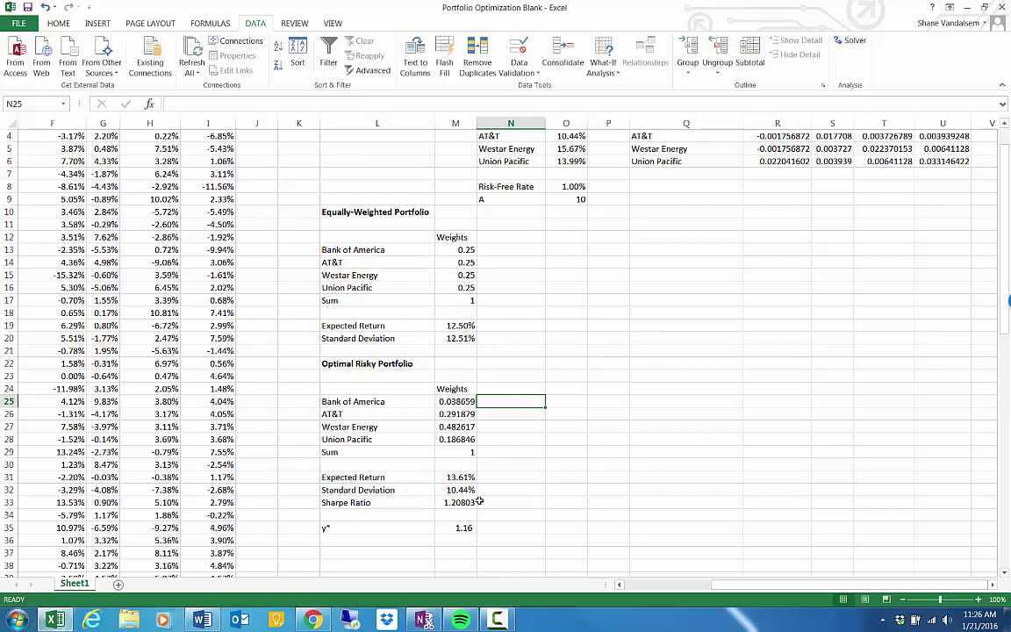
{"action": "left_click", "coordinate": [560, 391]}
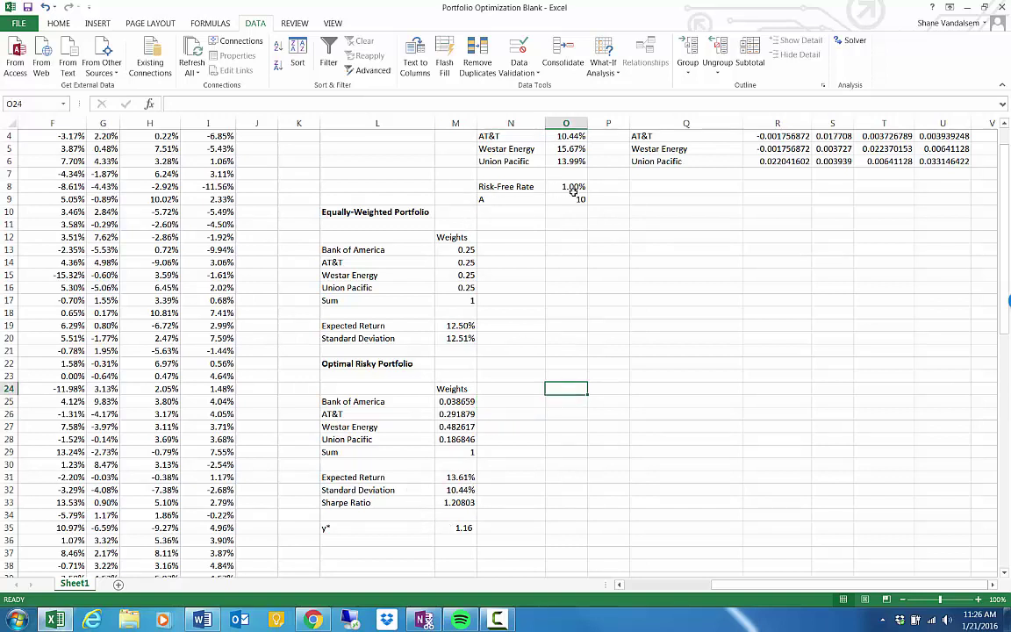
{"action": "left_click", "coordinate": [572, 337]}
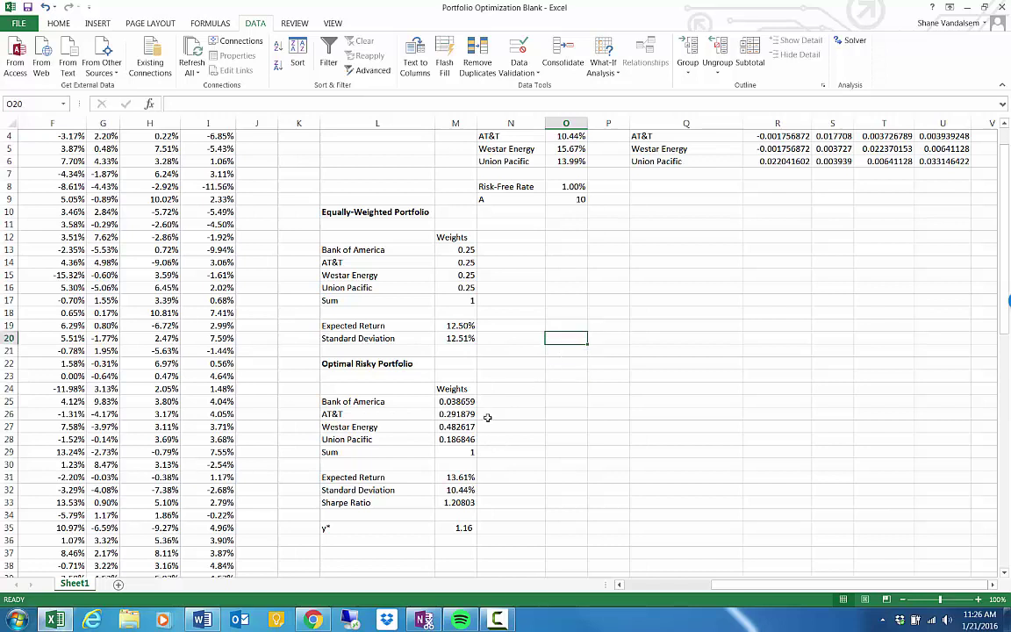